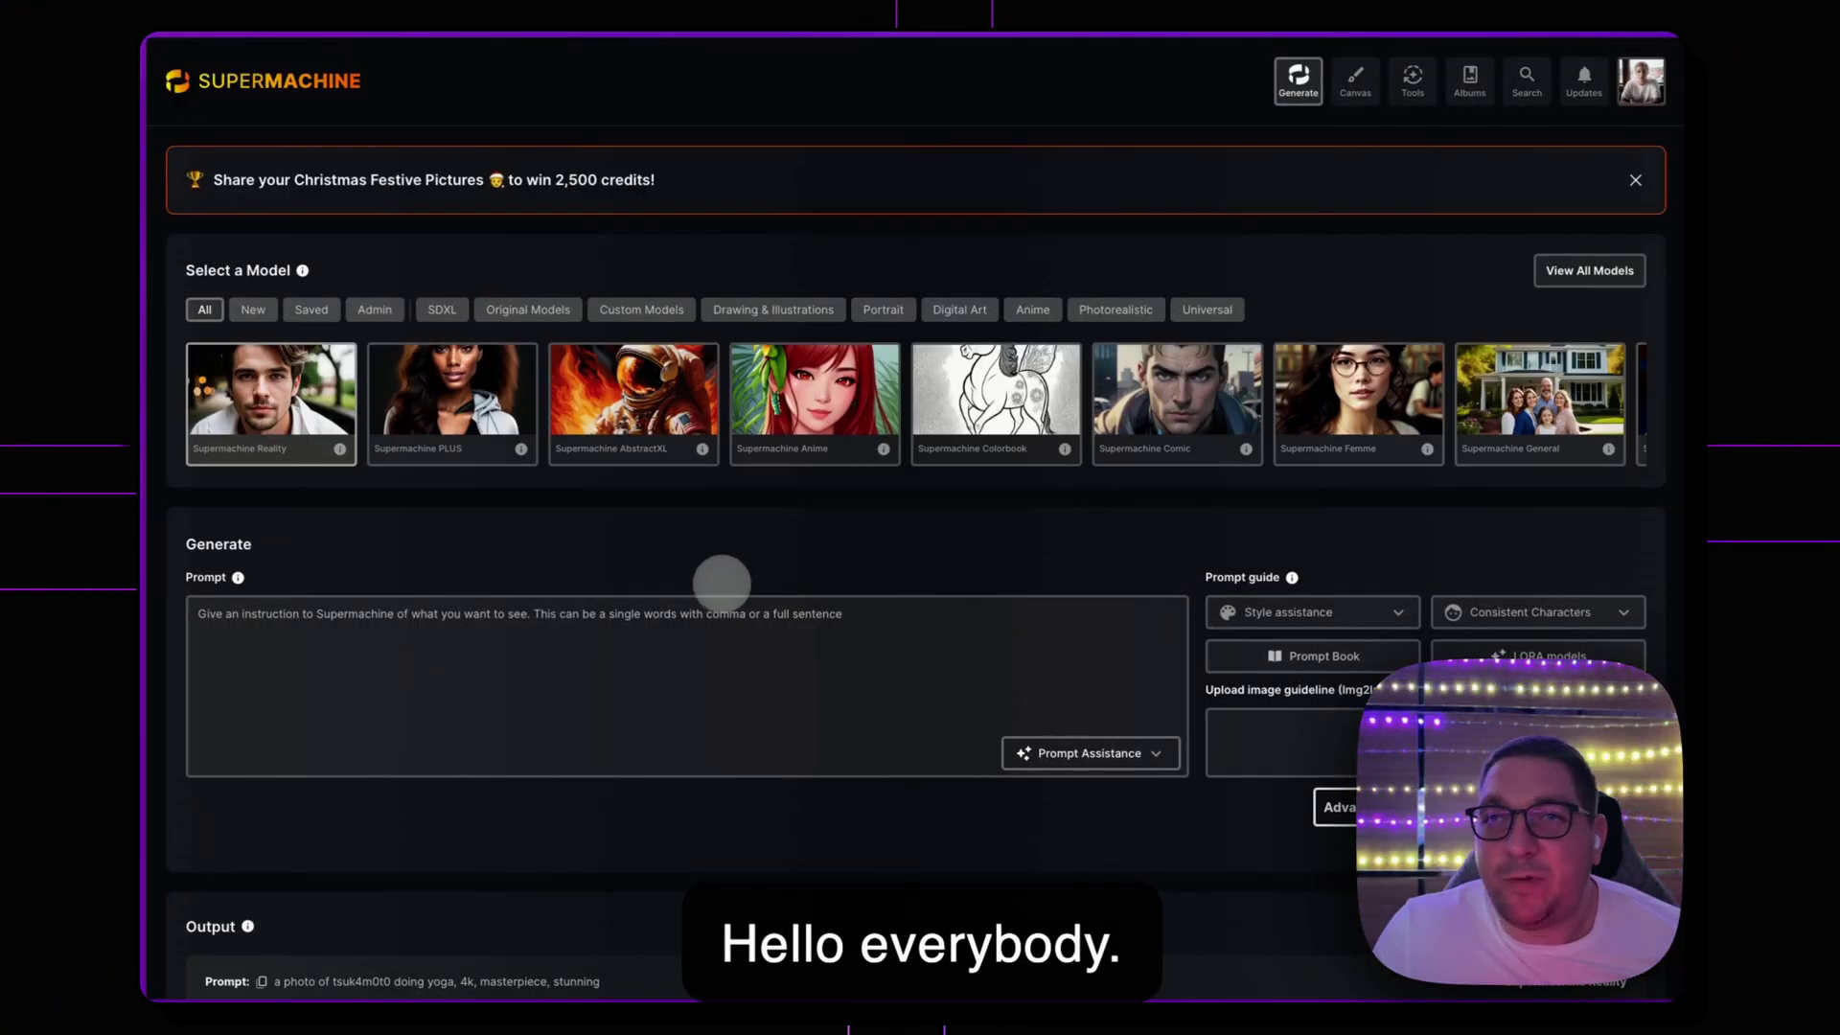
Scroll through the yoga, logo, London, desert and Hulk output rows, then back up slightly.
left_click(623, 682)
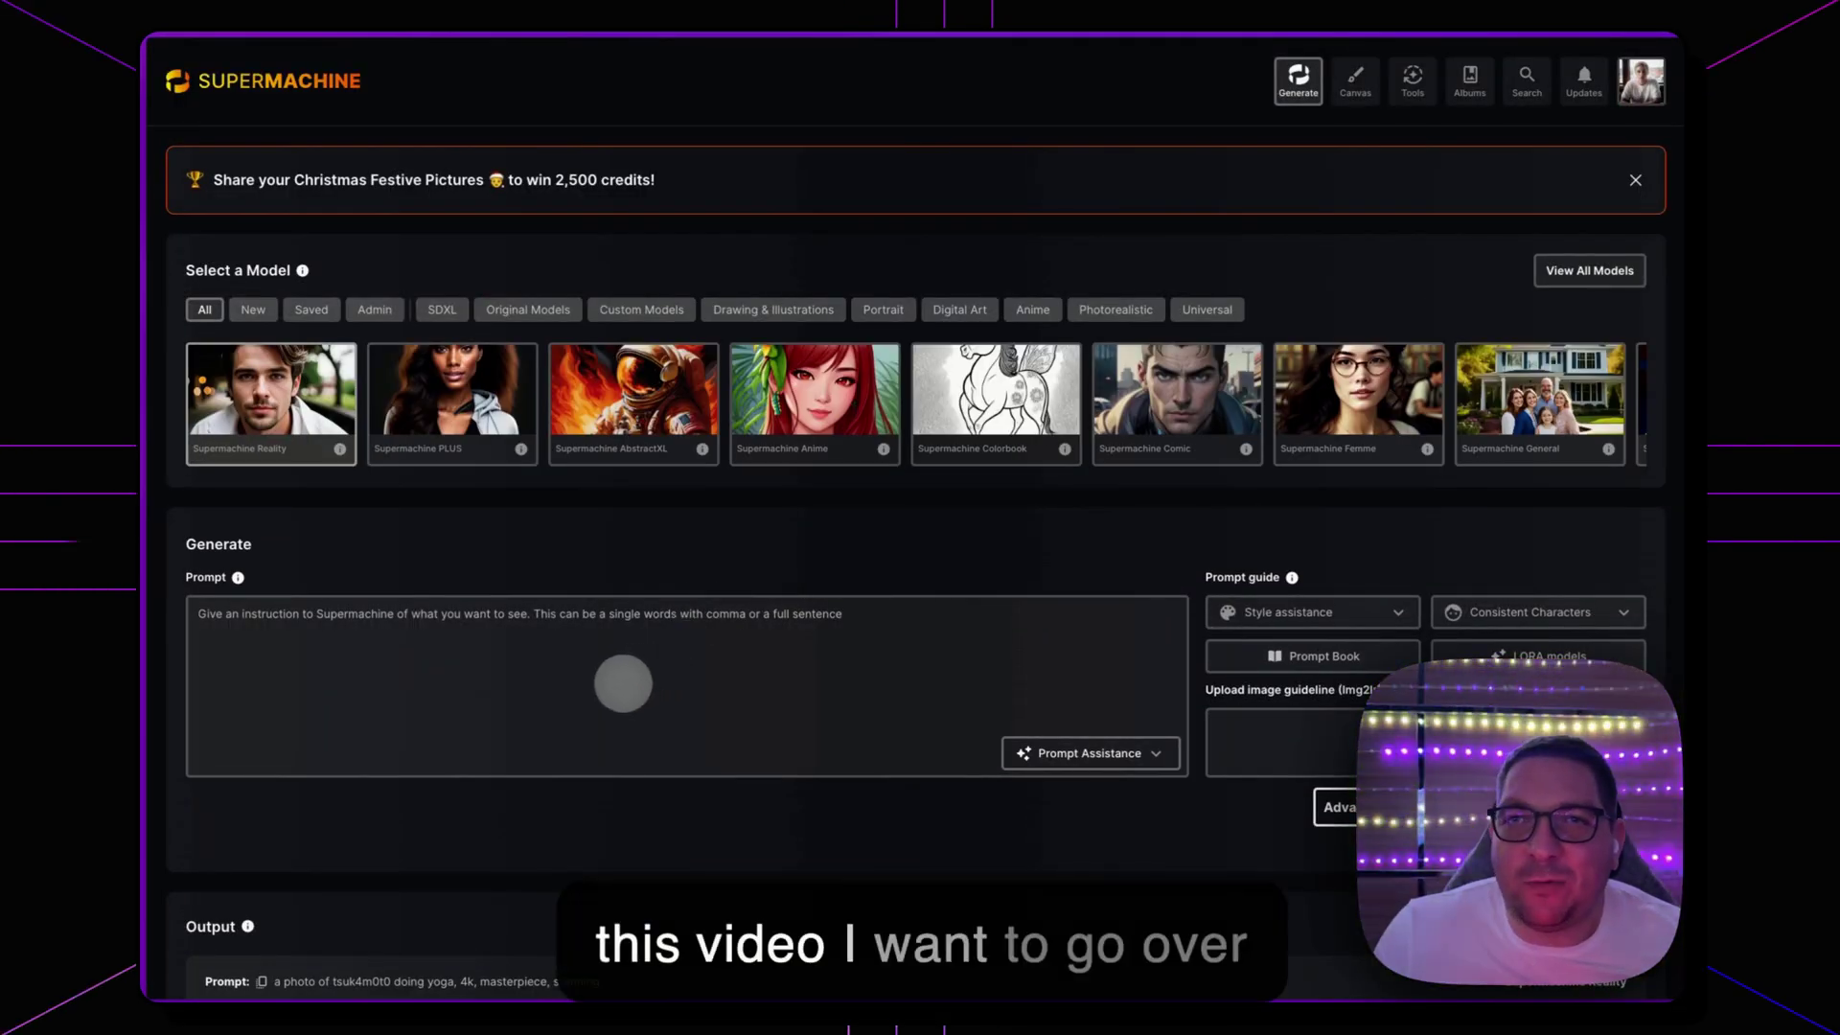
scroll(623, 682, "down", 1)
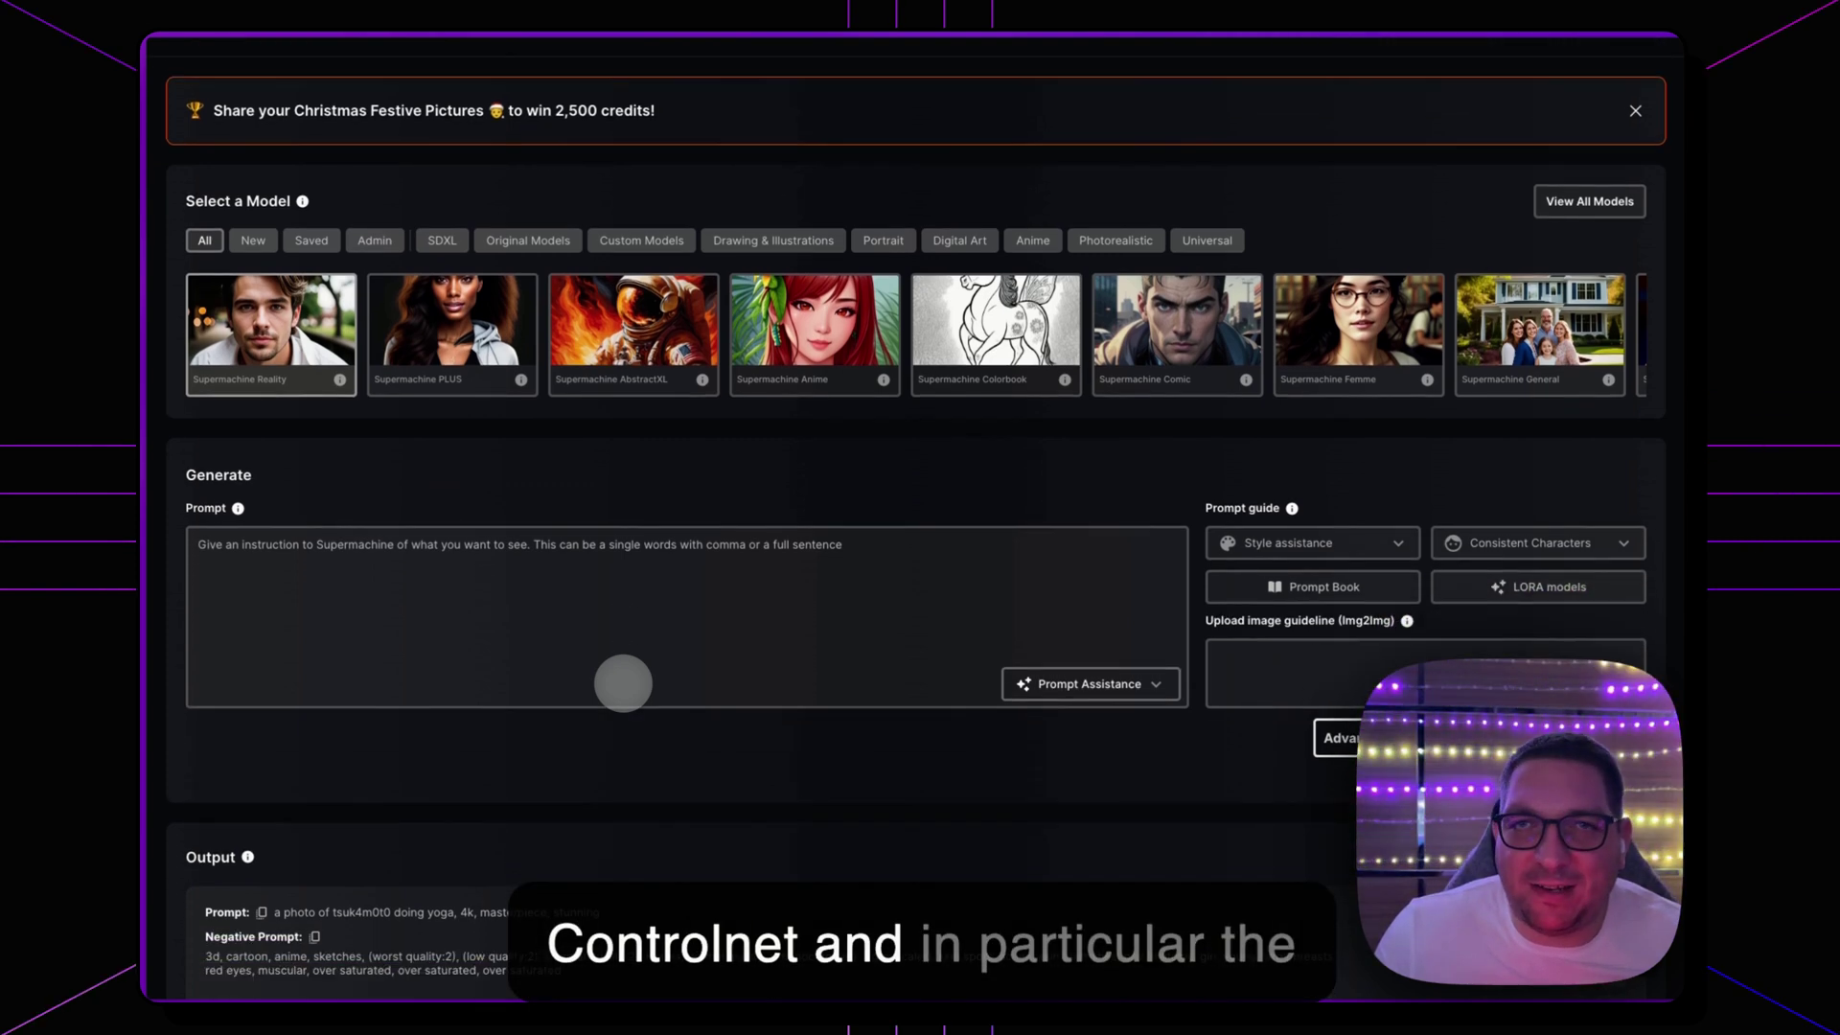
scroll(623, 683, "down", 1)
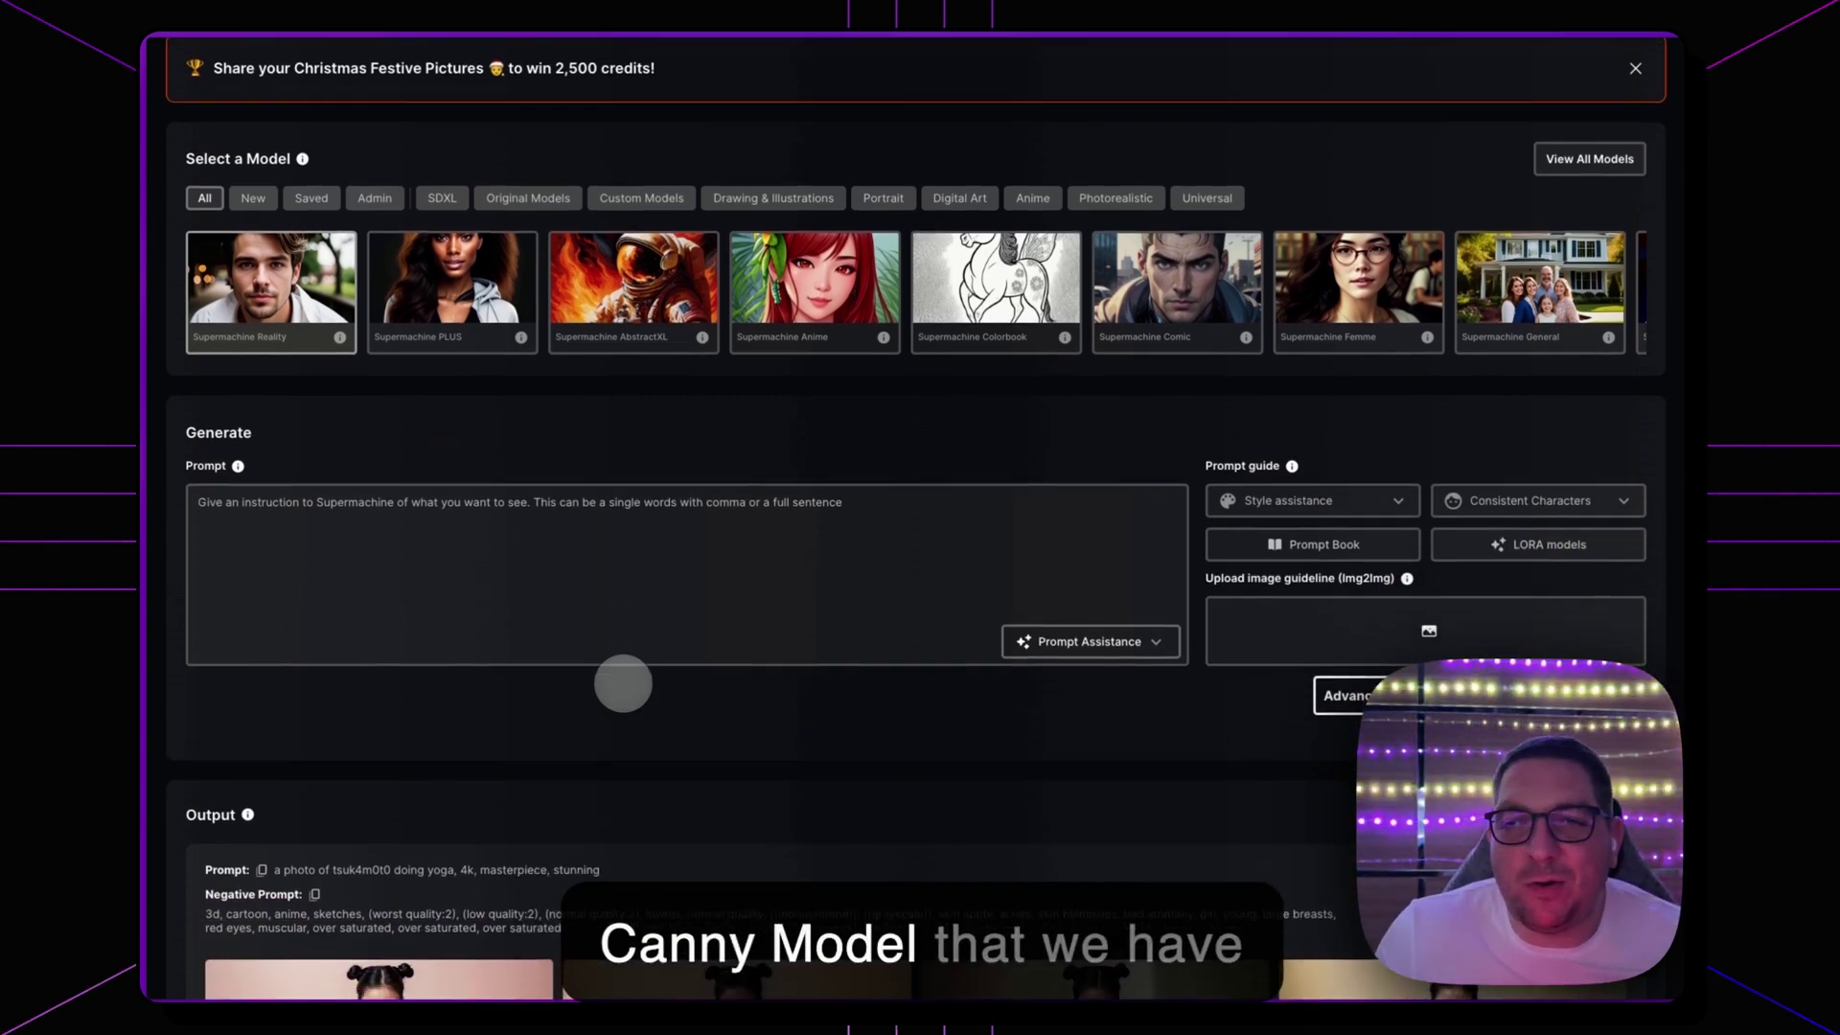
scroll(623, 682, "down", 4)
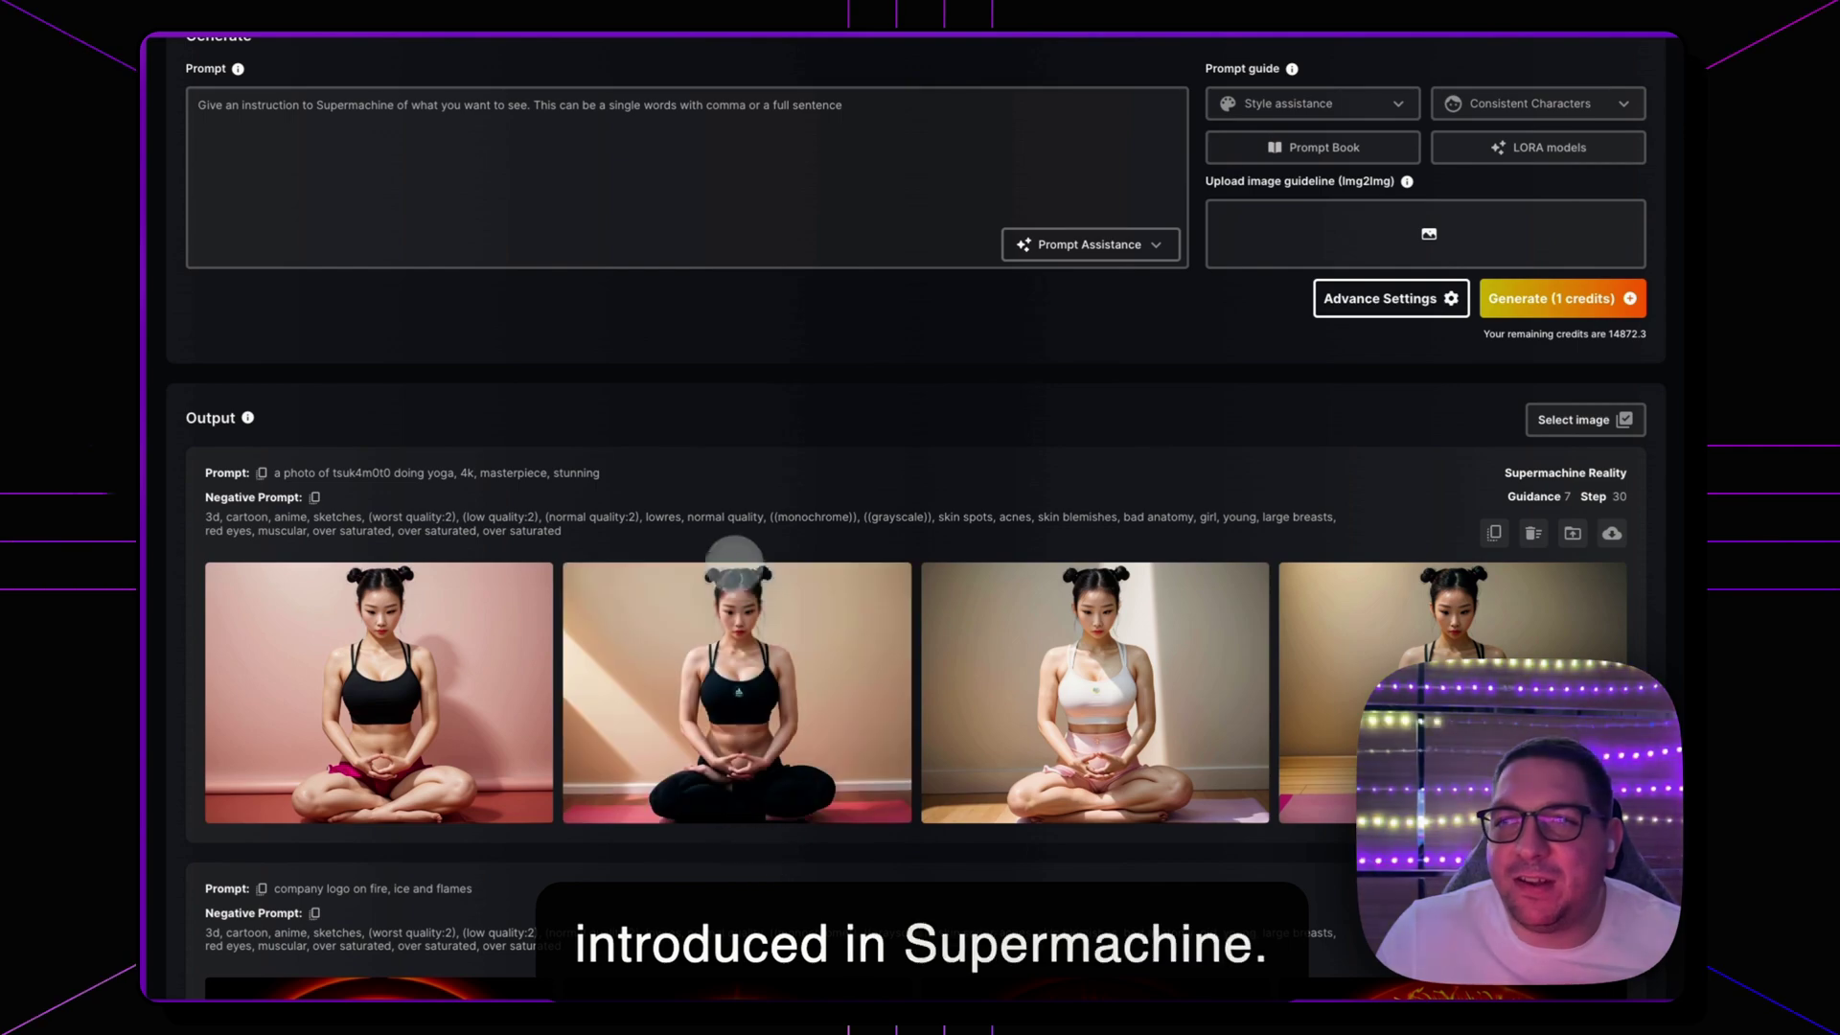
scroll(735, 556, "down", 3)
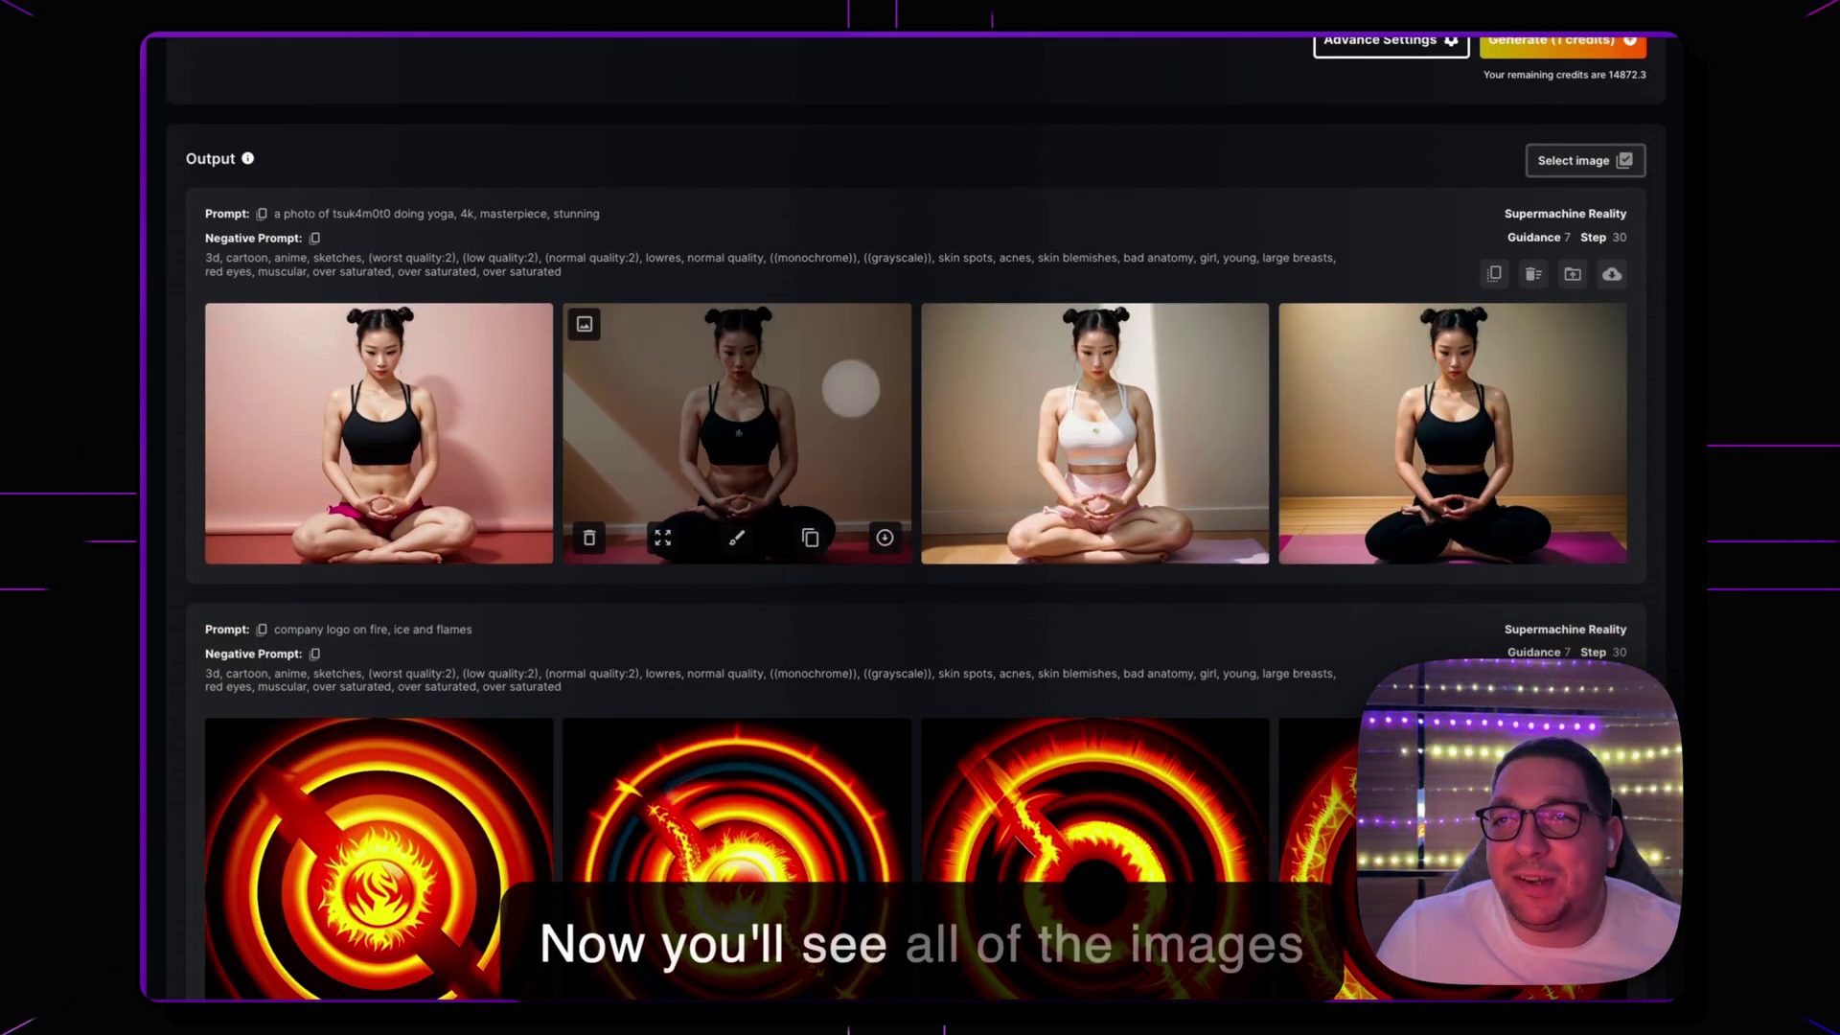
scroll(850, 388, "down", 7)
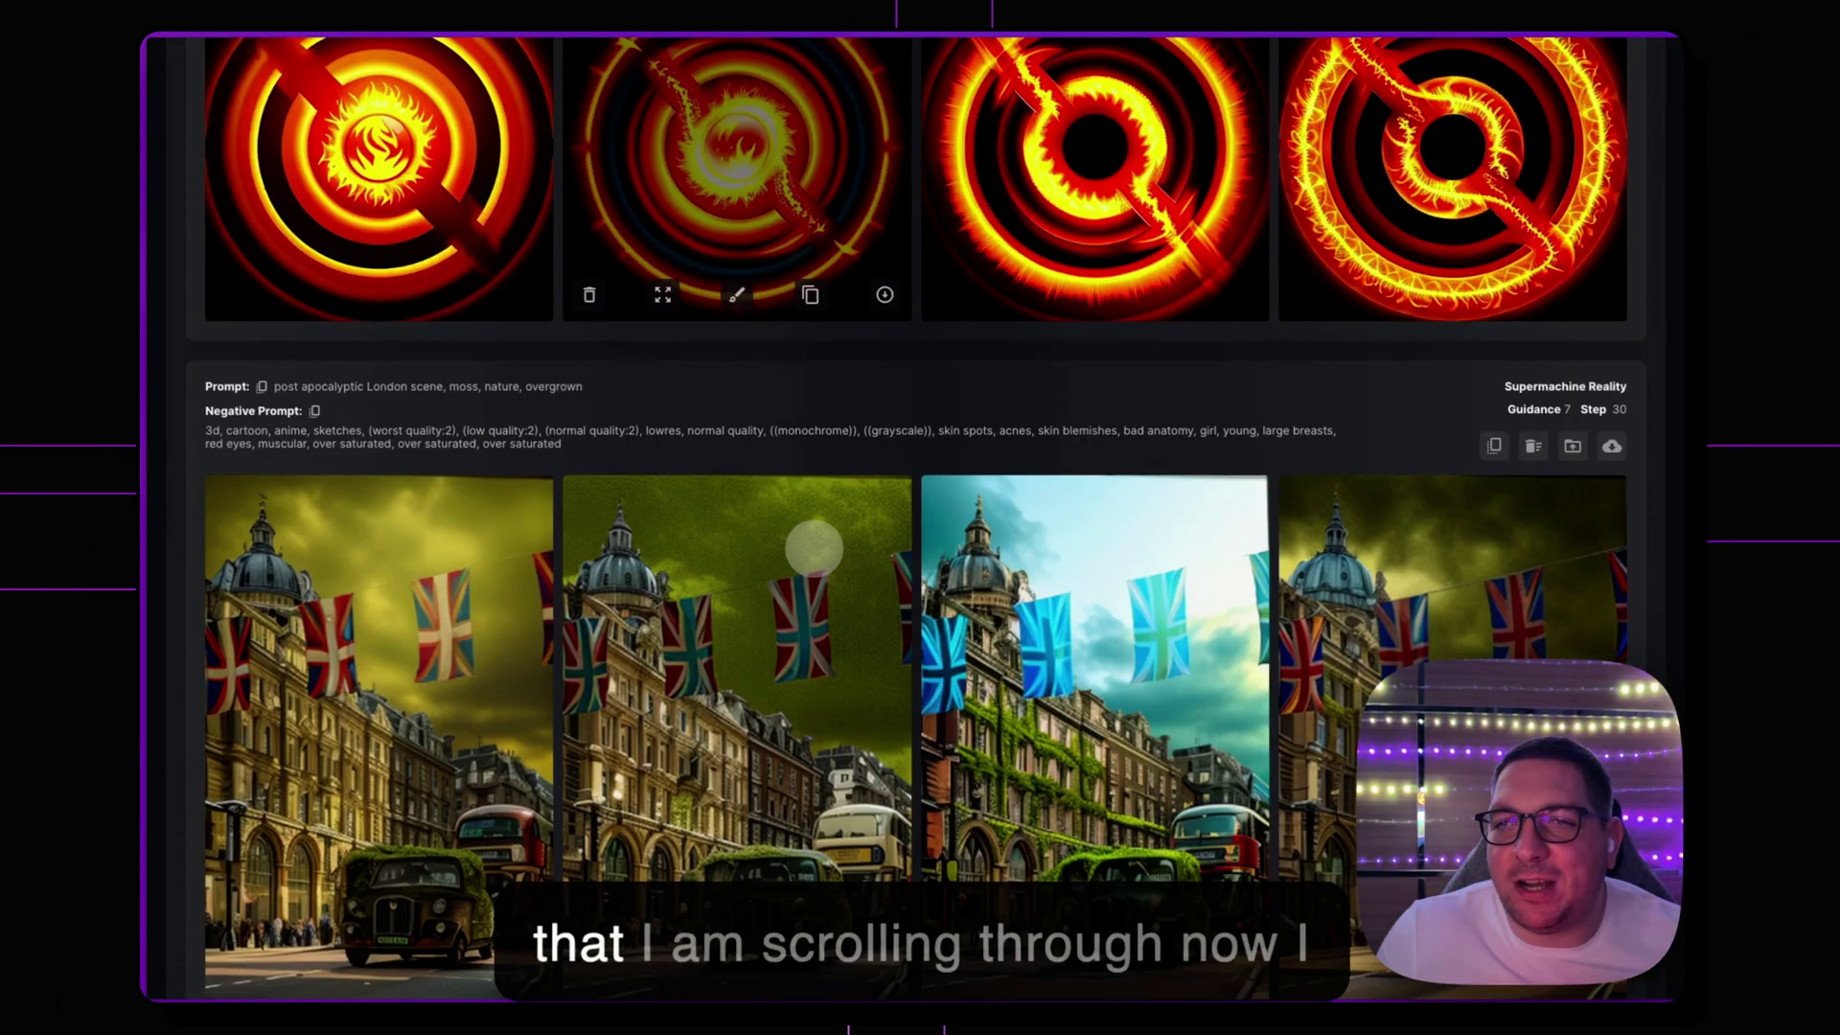
scroll(814, 548, "down", 5)
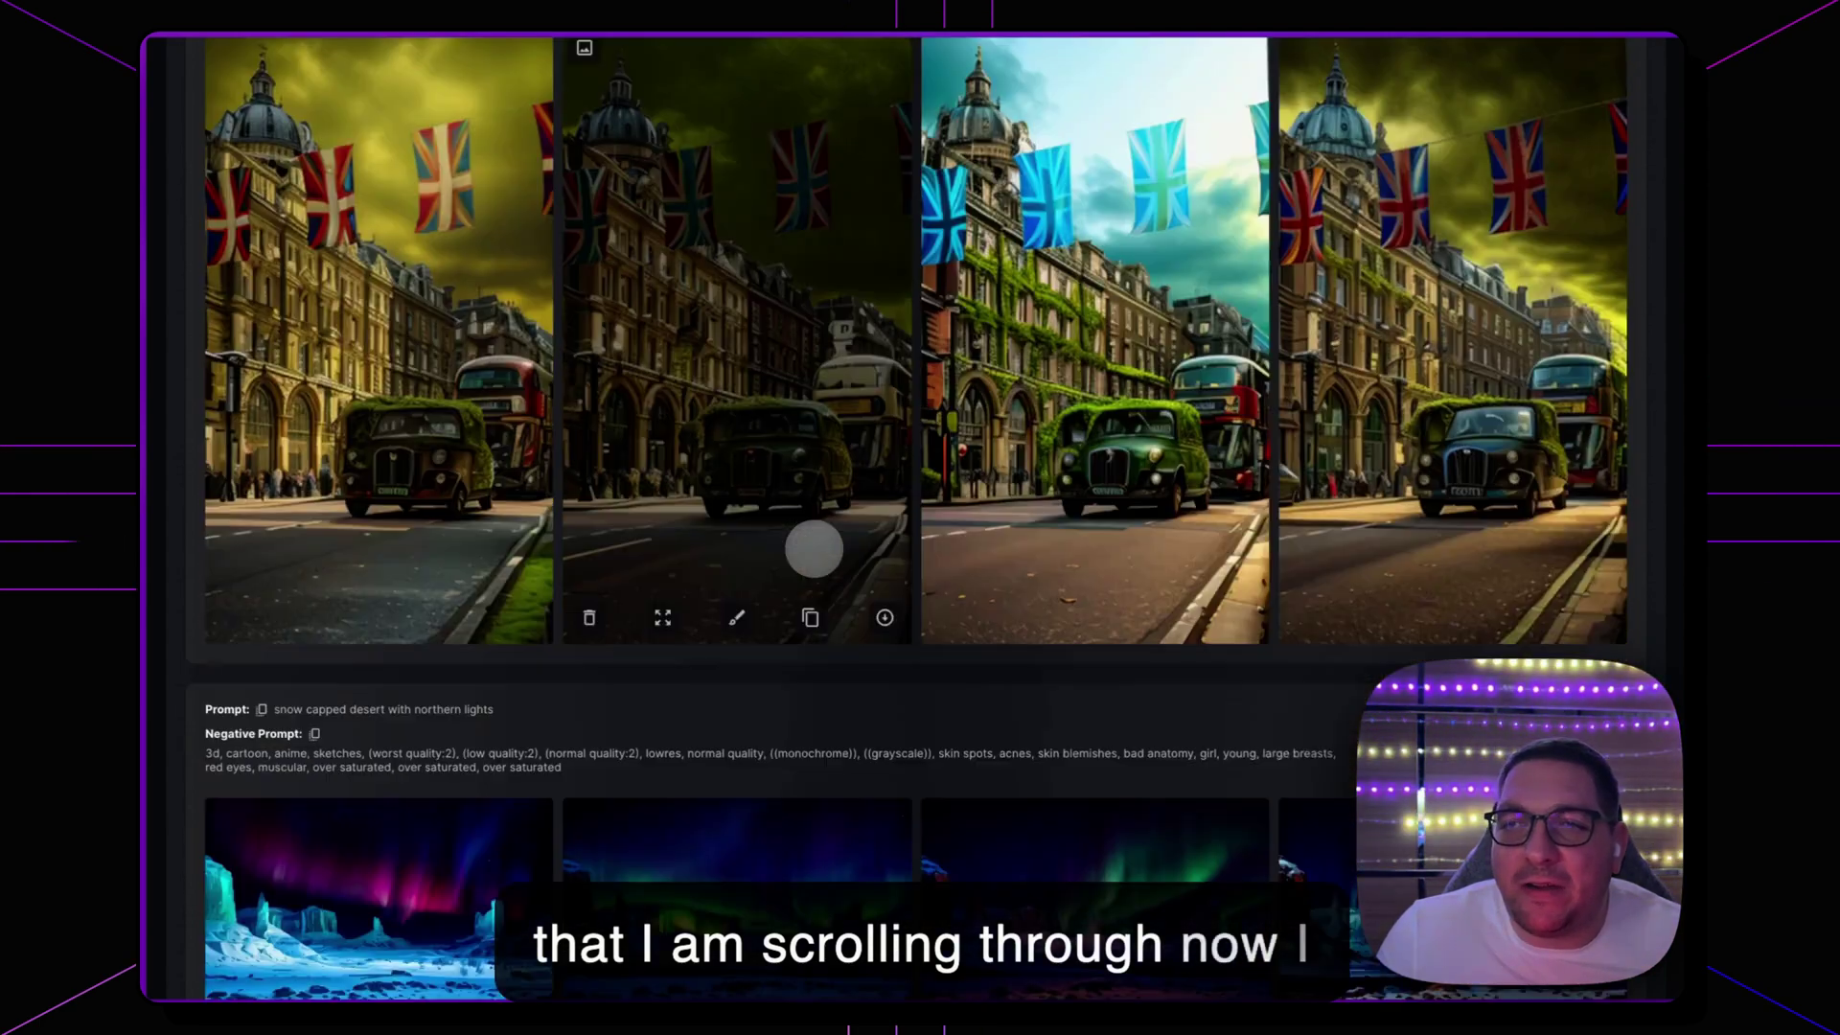
scroll(814, 549, "down", 7)
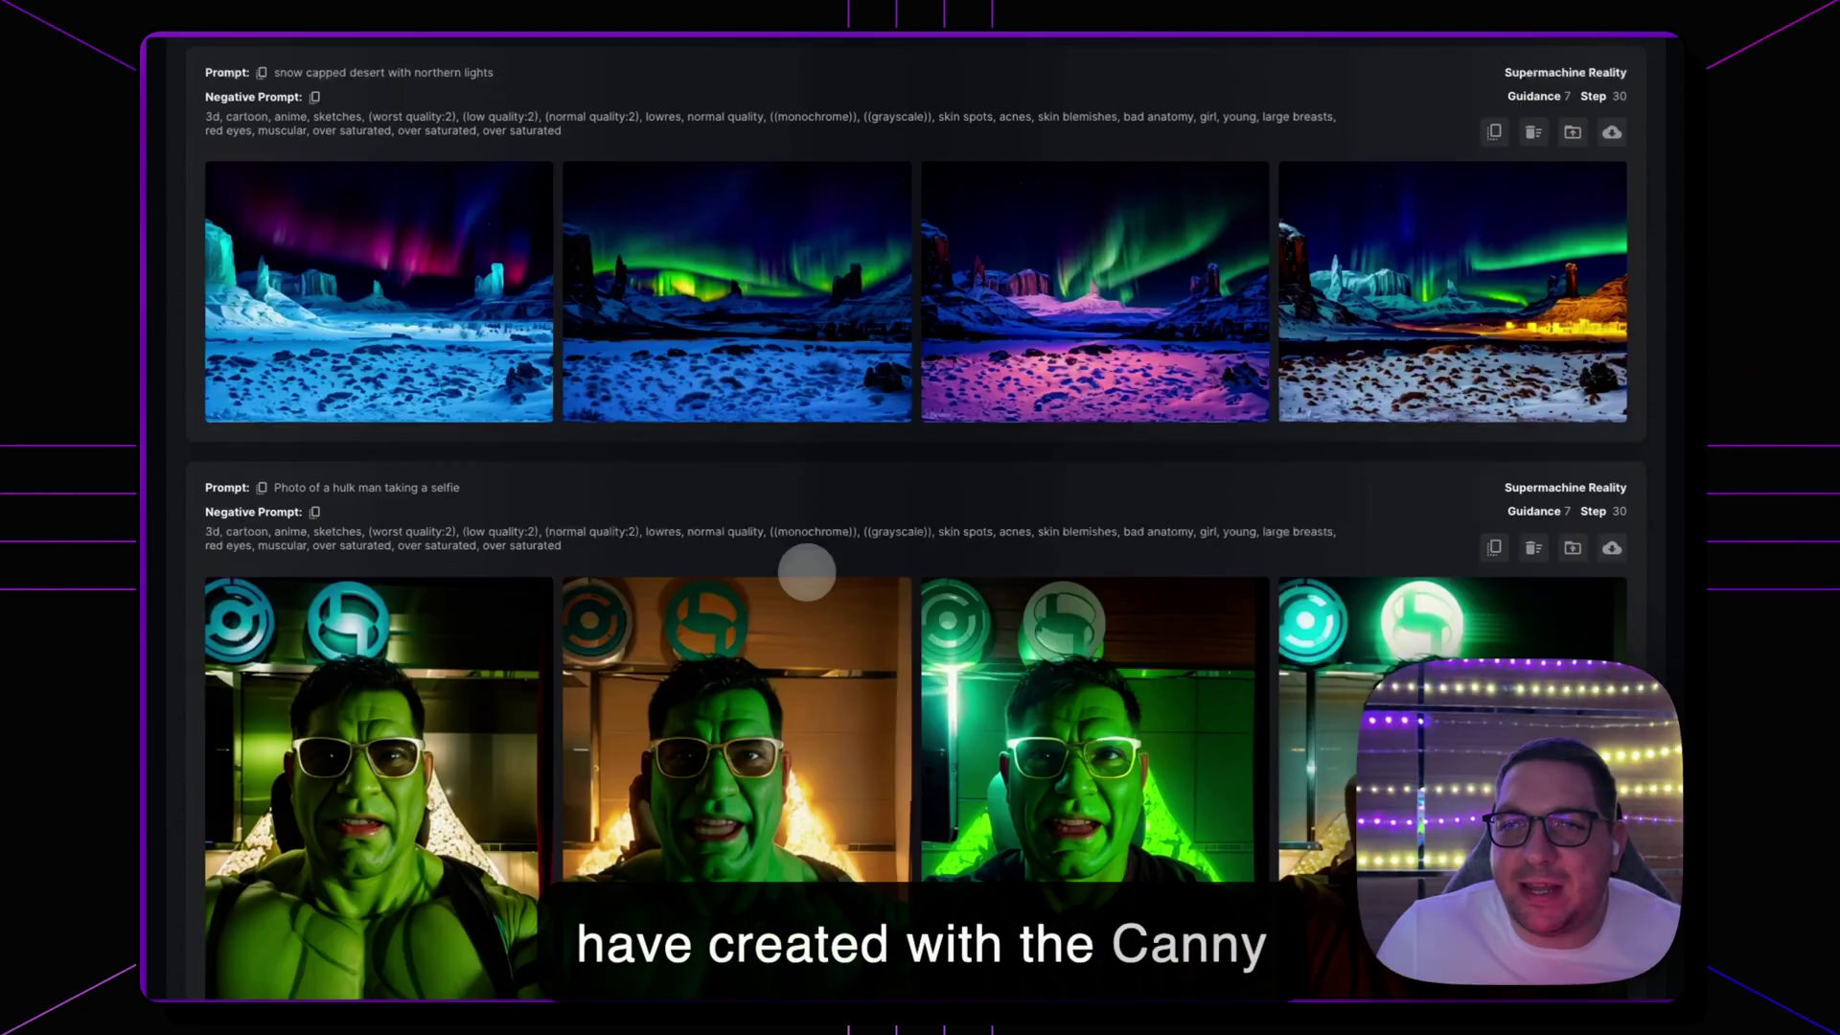
scroll(807, 572, "down", 2)
scroll(896, 603, "down", 1)
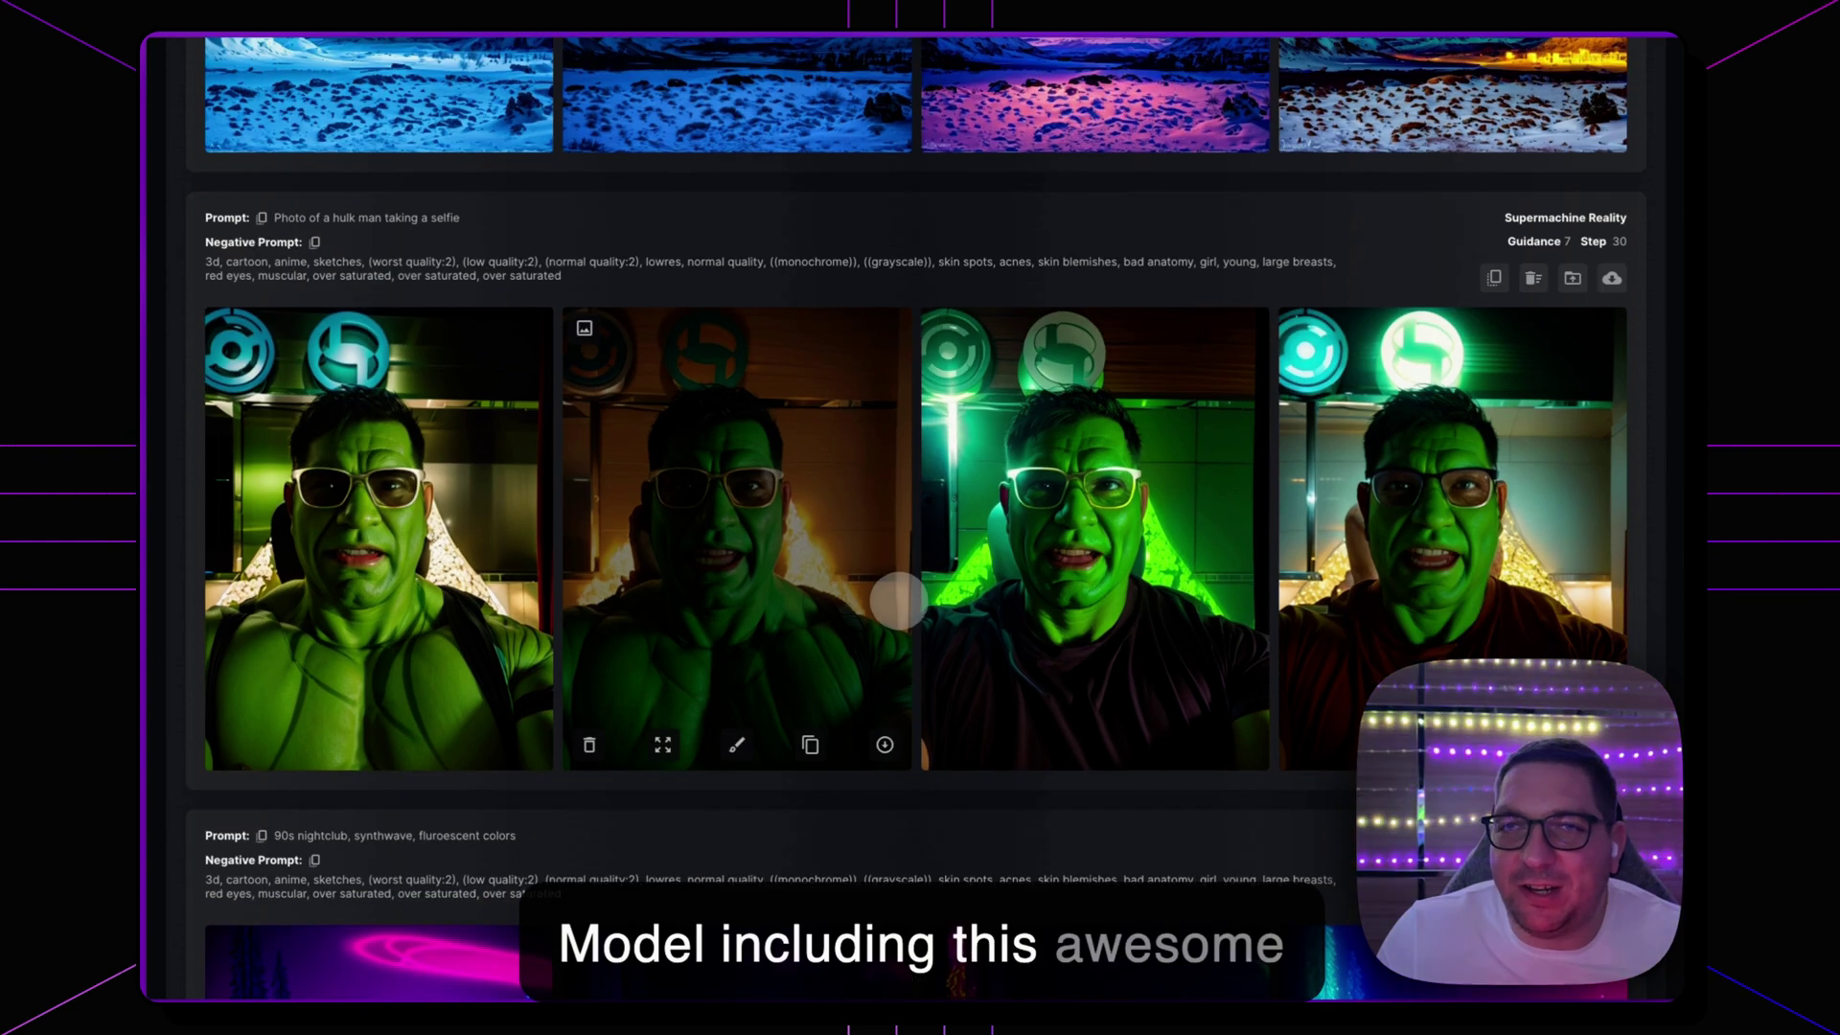
scroll(672, 521, "down", 6)
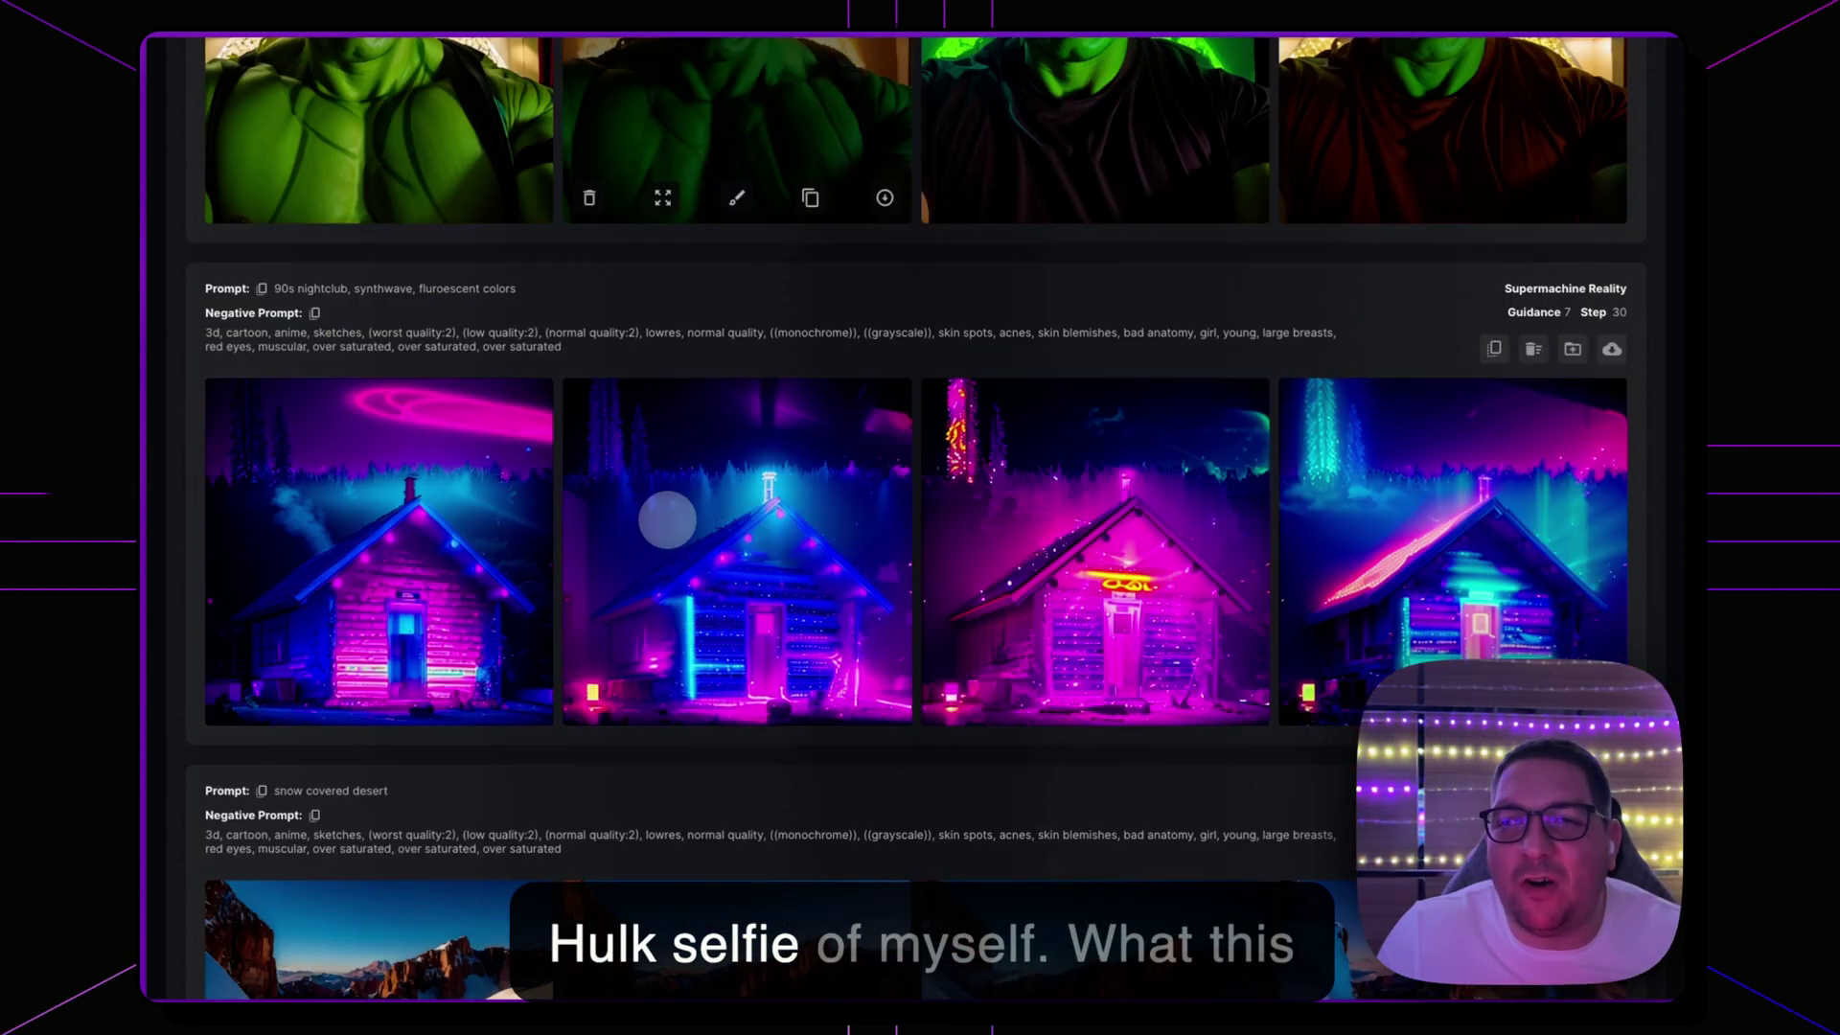
scroll(667, 523, "down", 7)
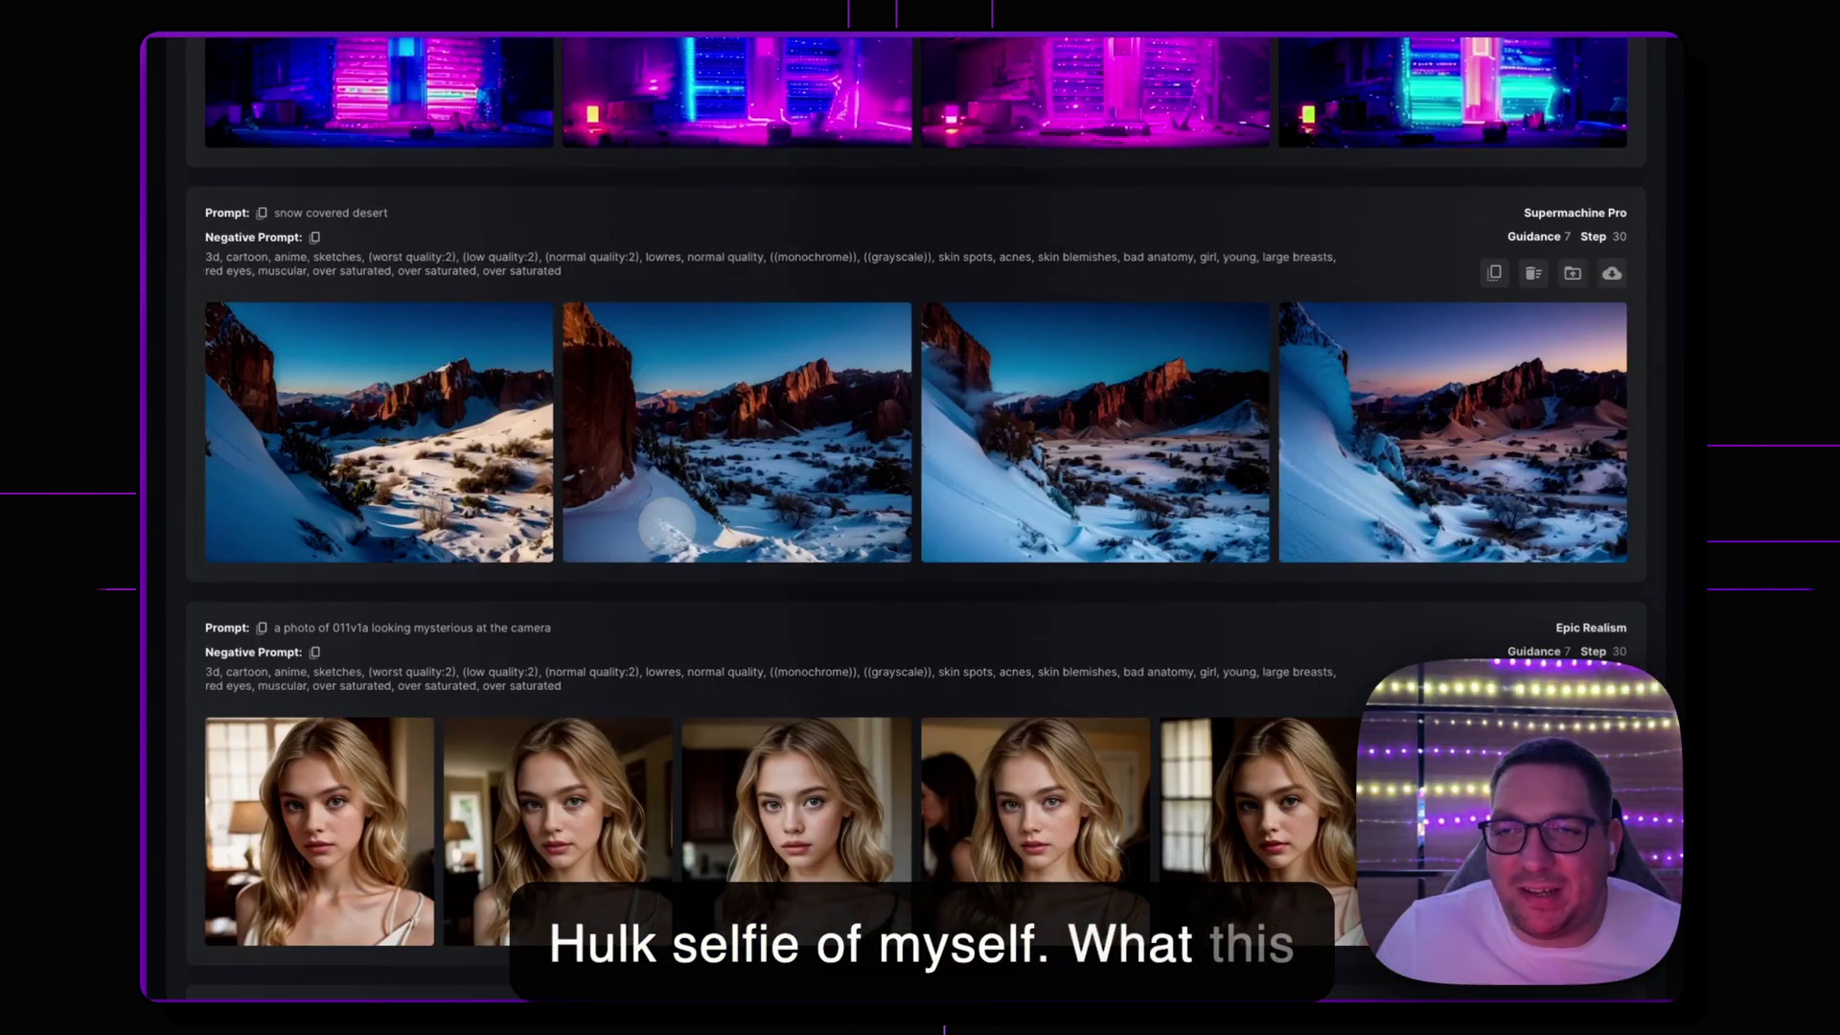
scroll(667, 527, "down", 1)
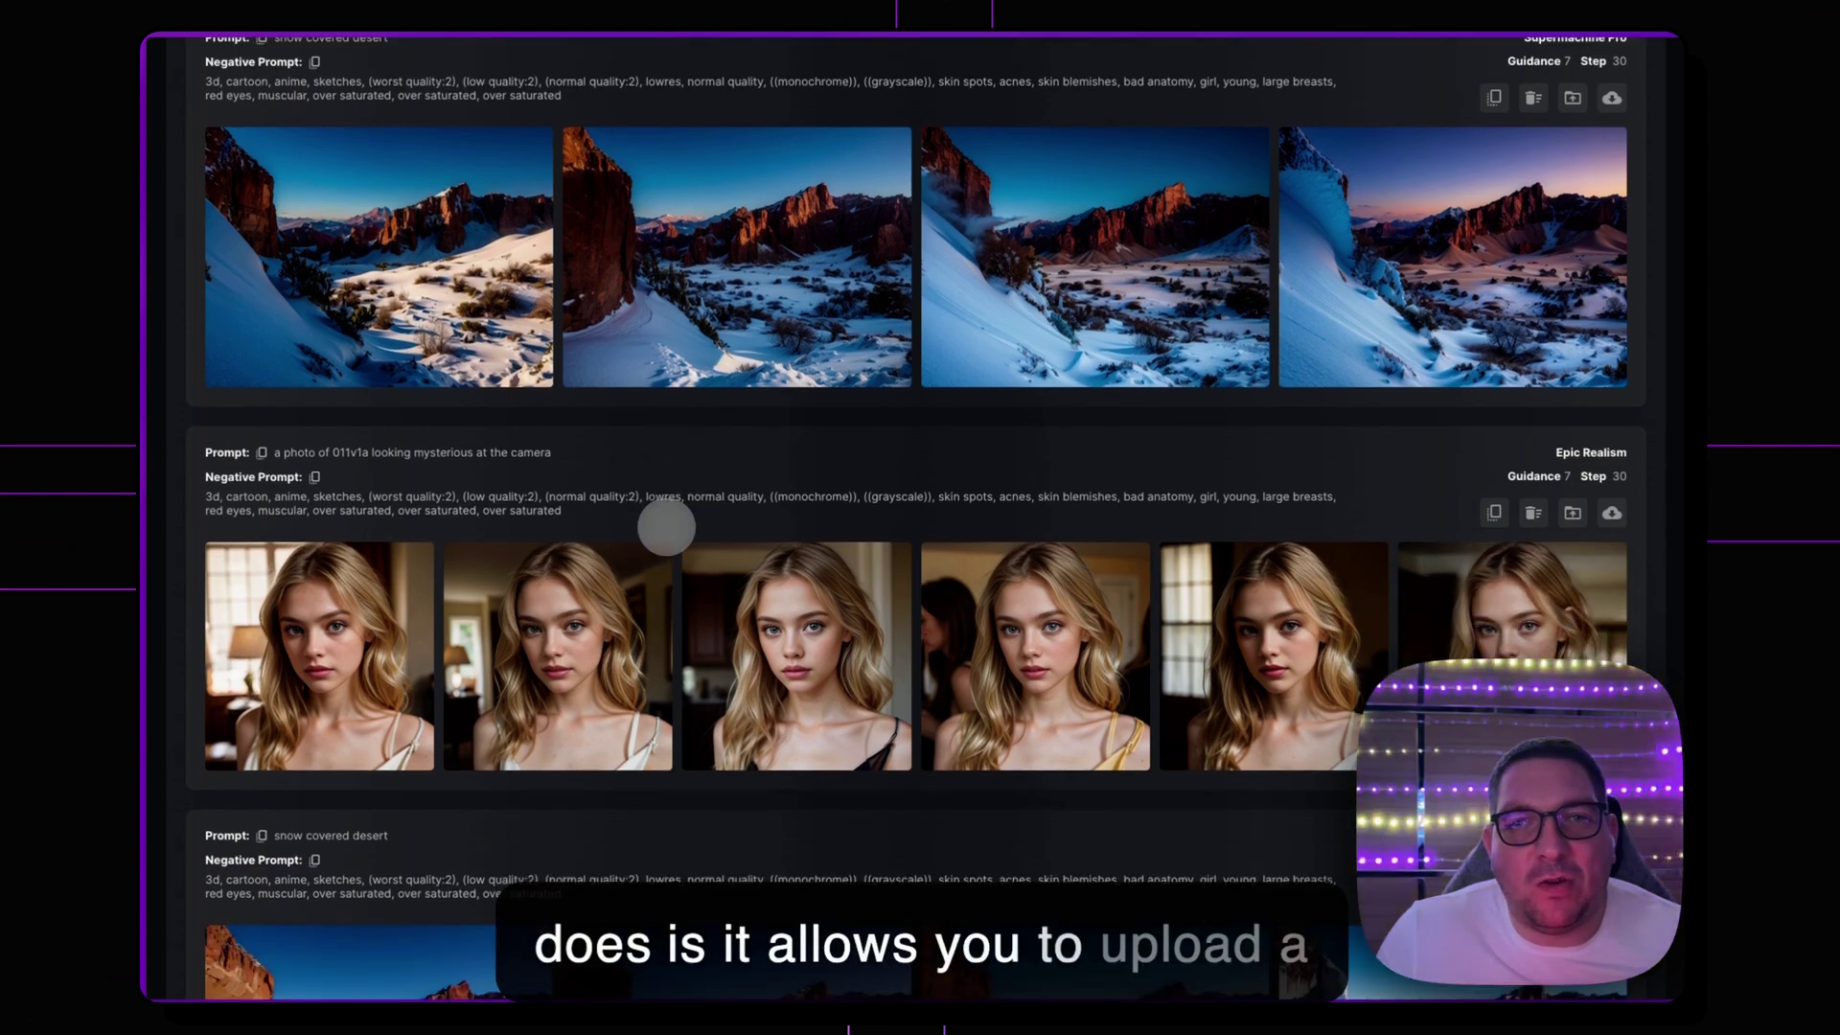
scroll(667, 526, "down", 2)
scroll(667, 526, "down", 1)
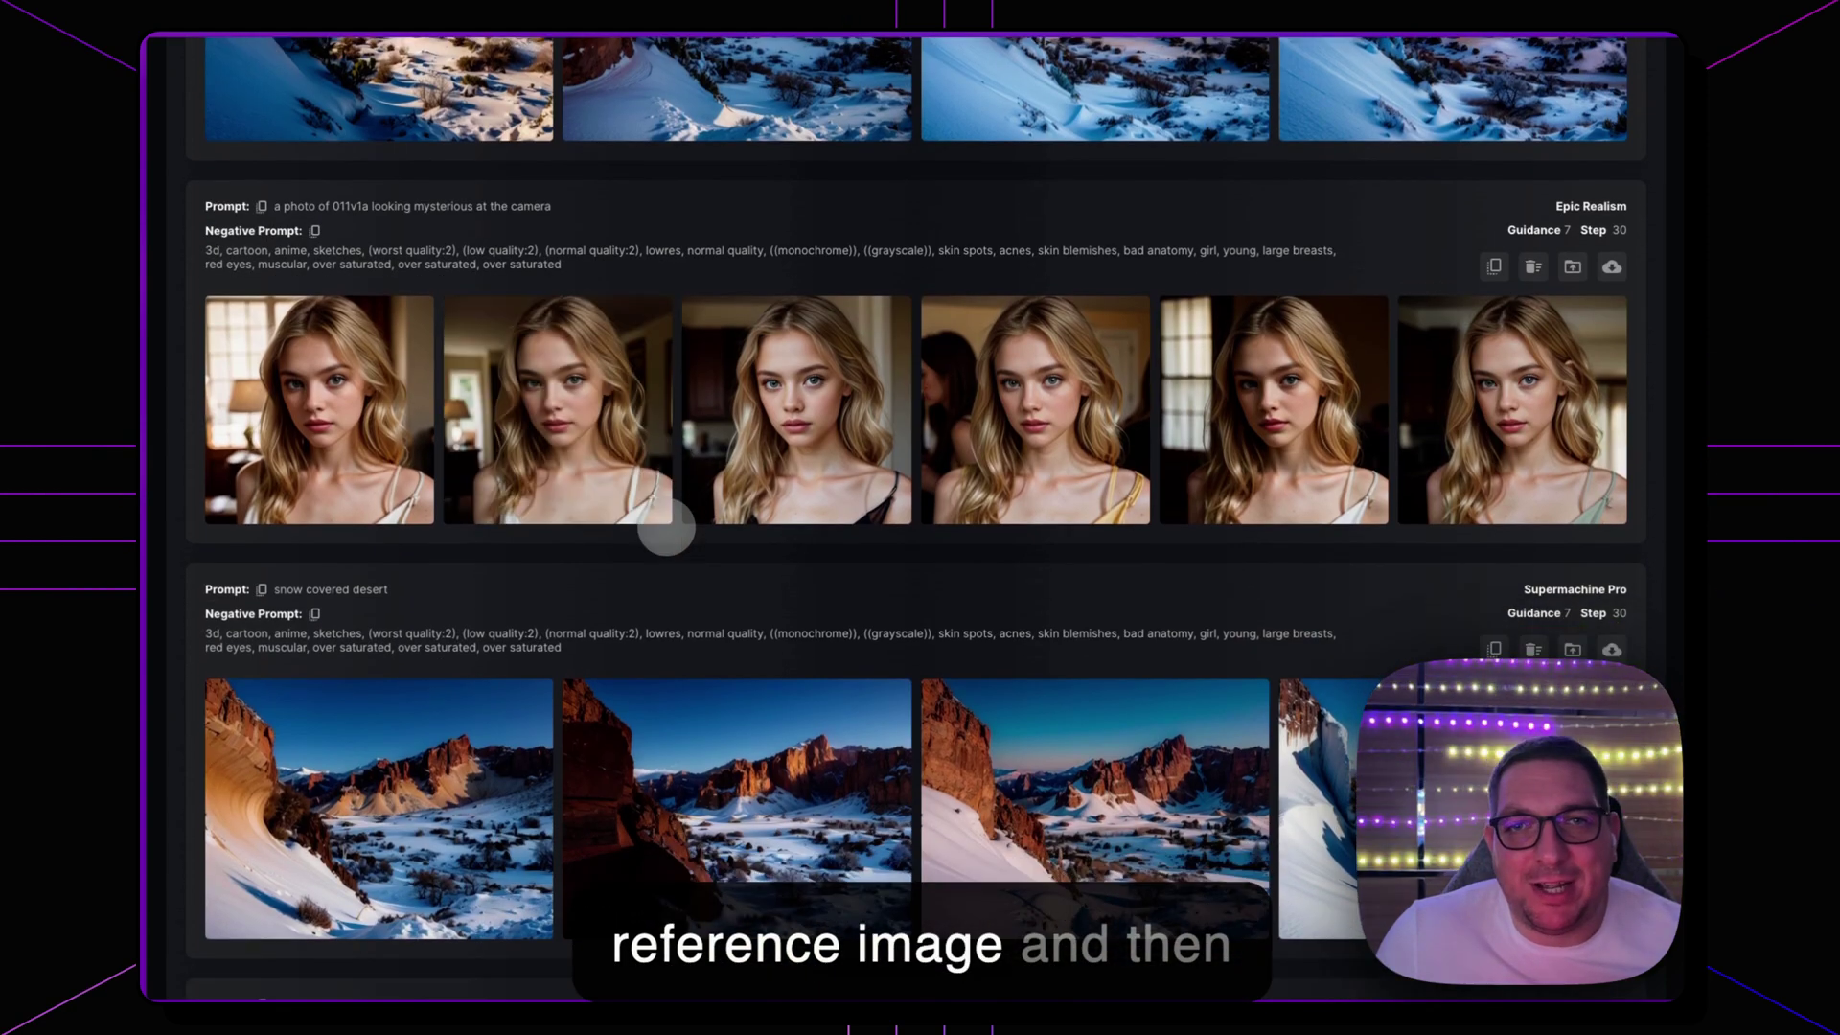
scroll(667, 526, "down", 4)
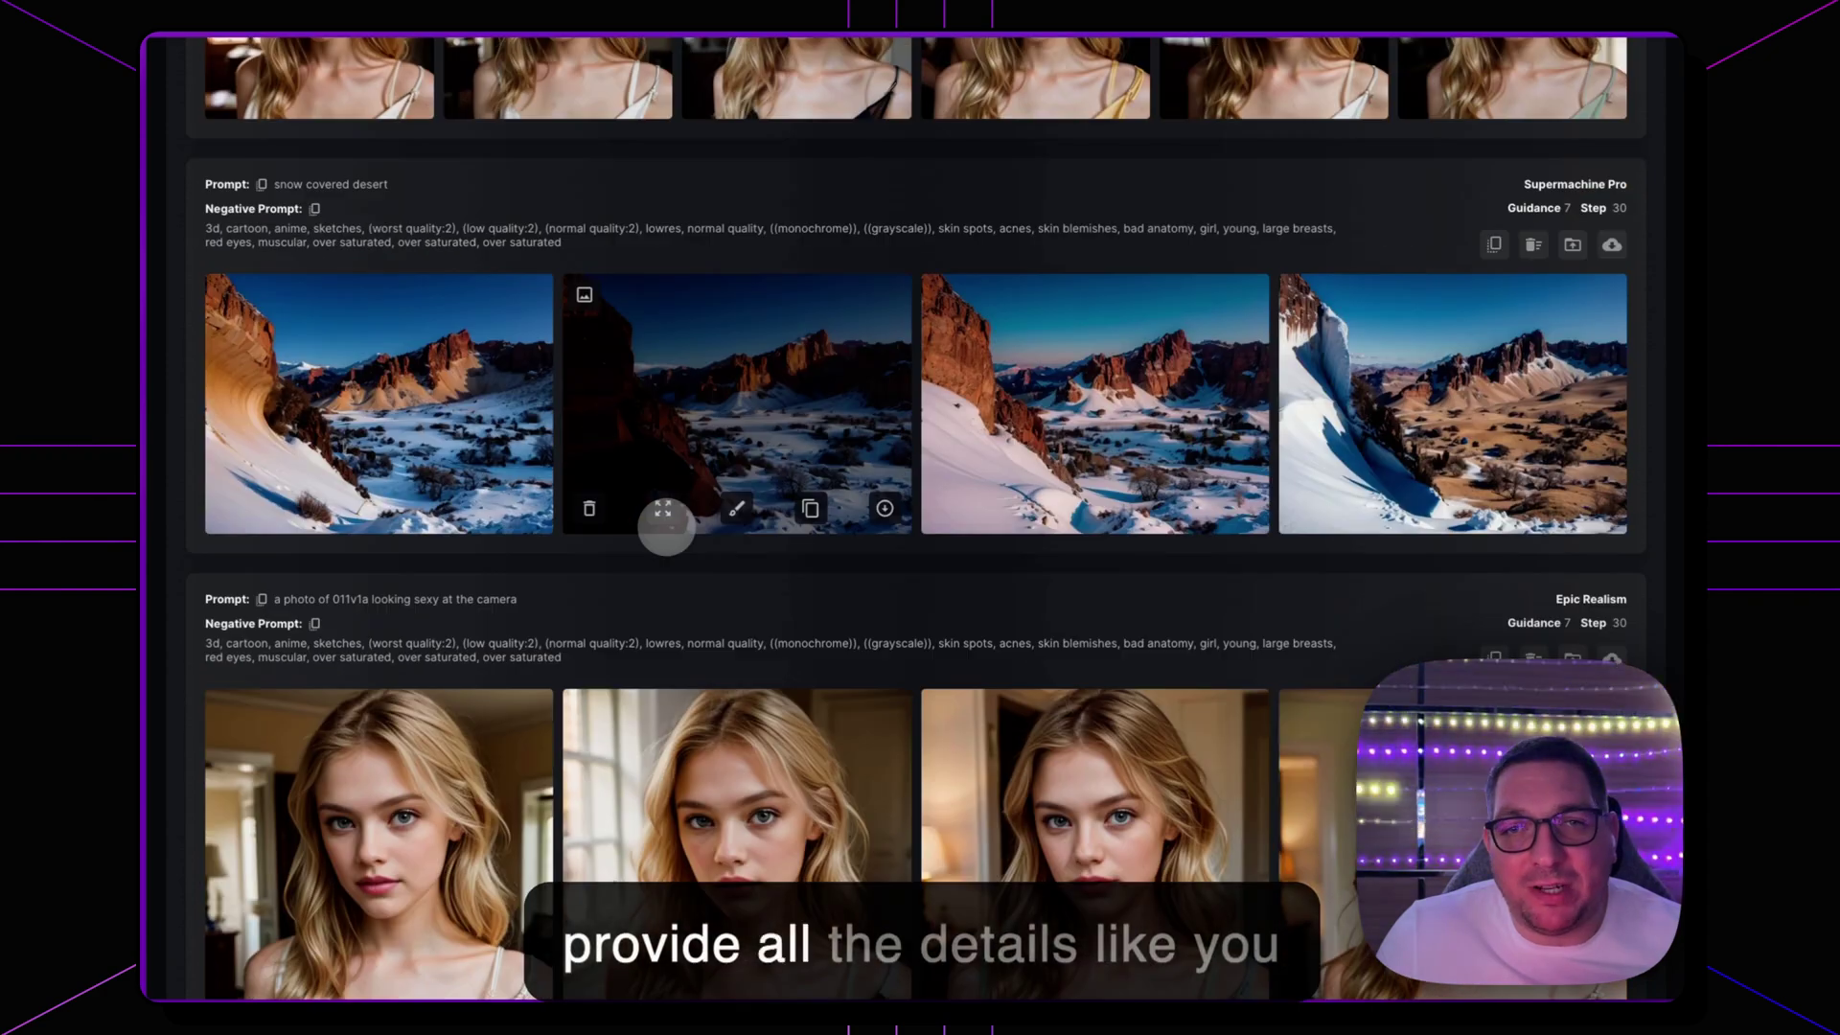
scroll(667, 527, "down", 10)
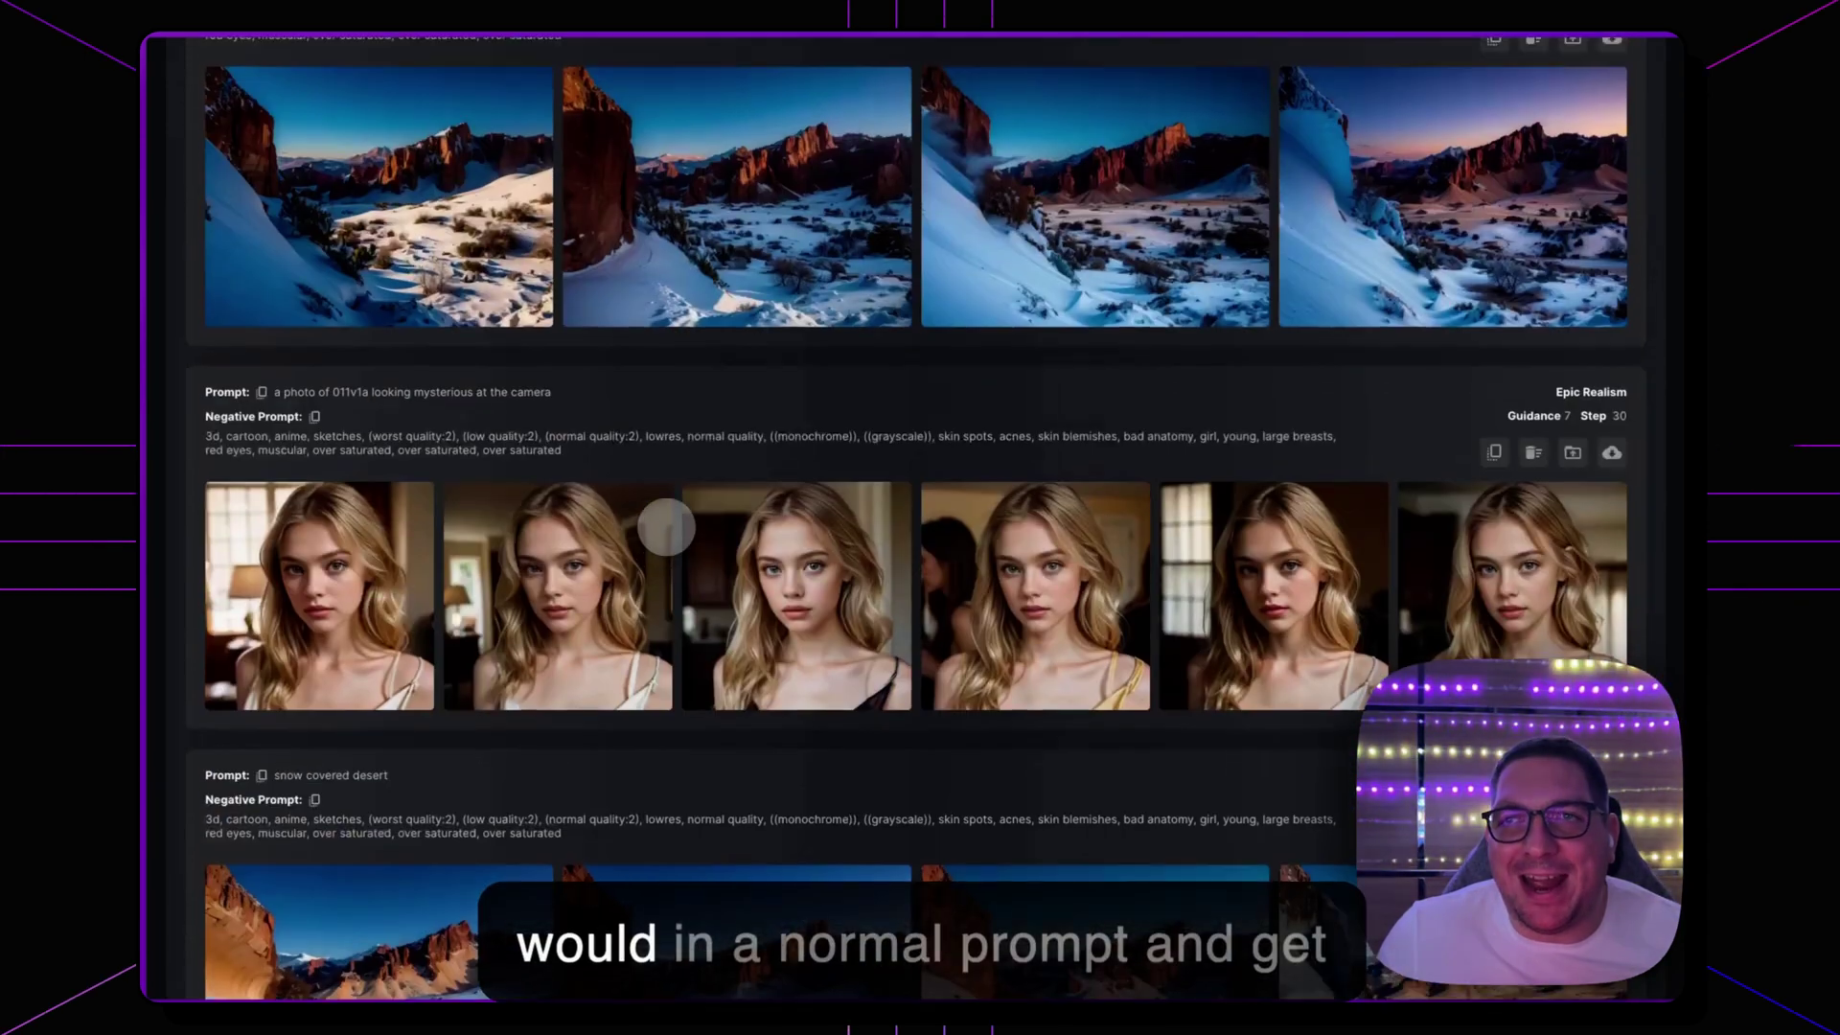
scroll(666, 526, "up", 12)
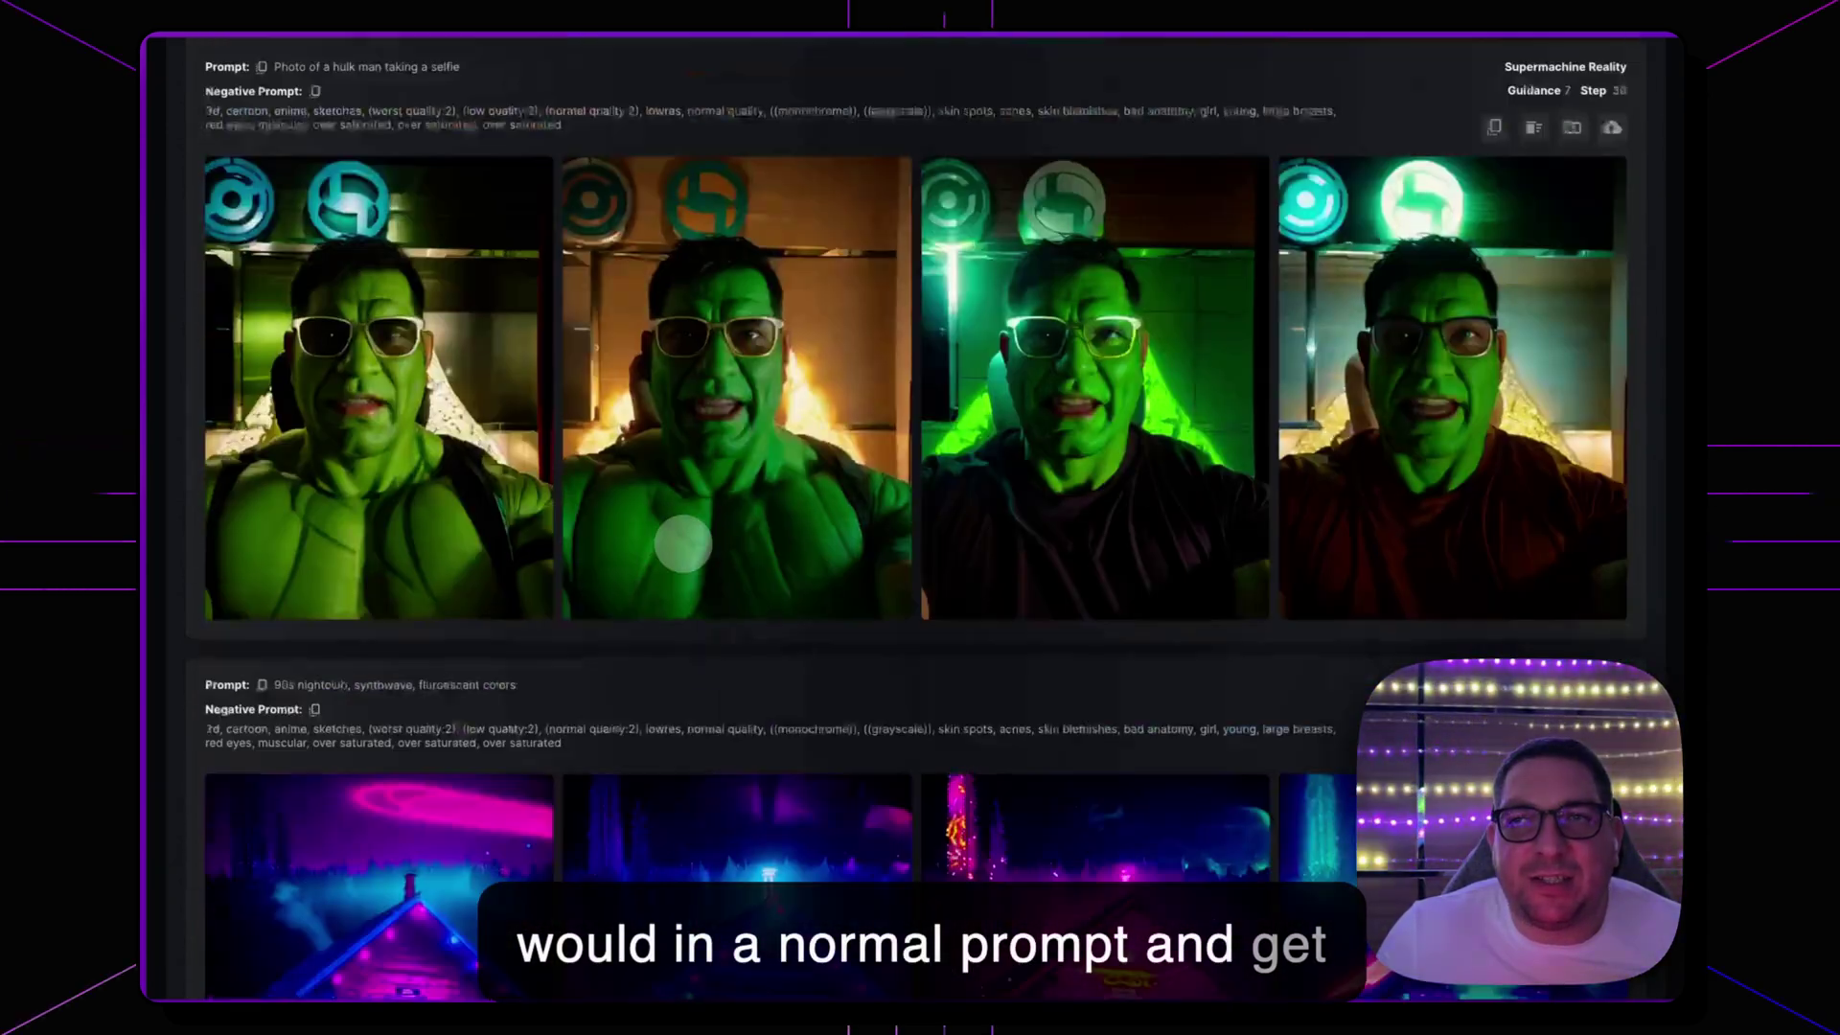
scroll(684, 543, "up", 4)
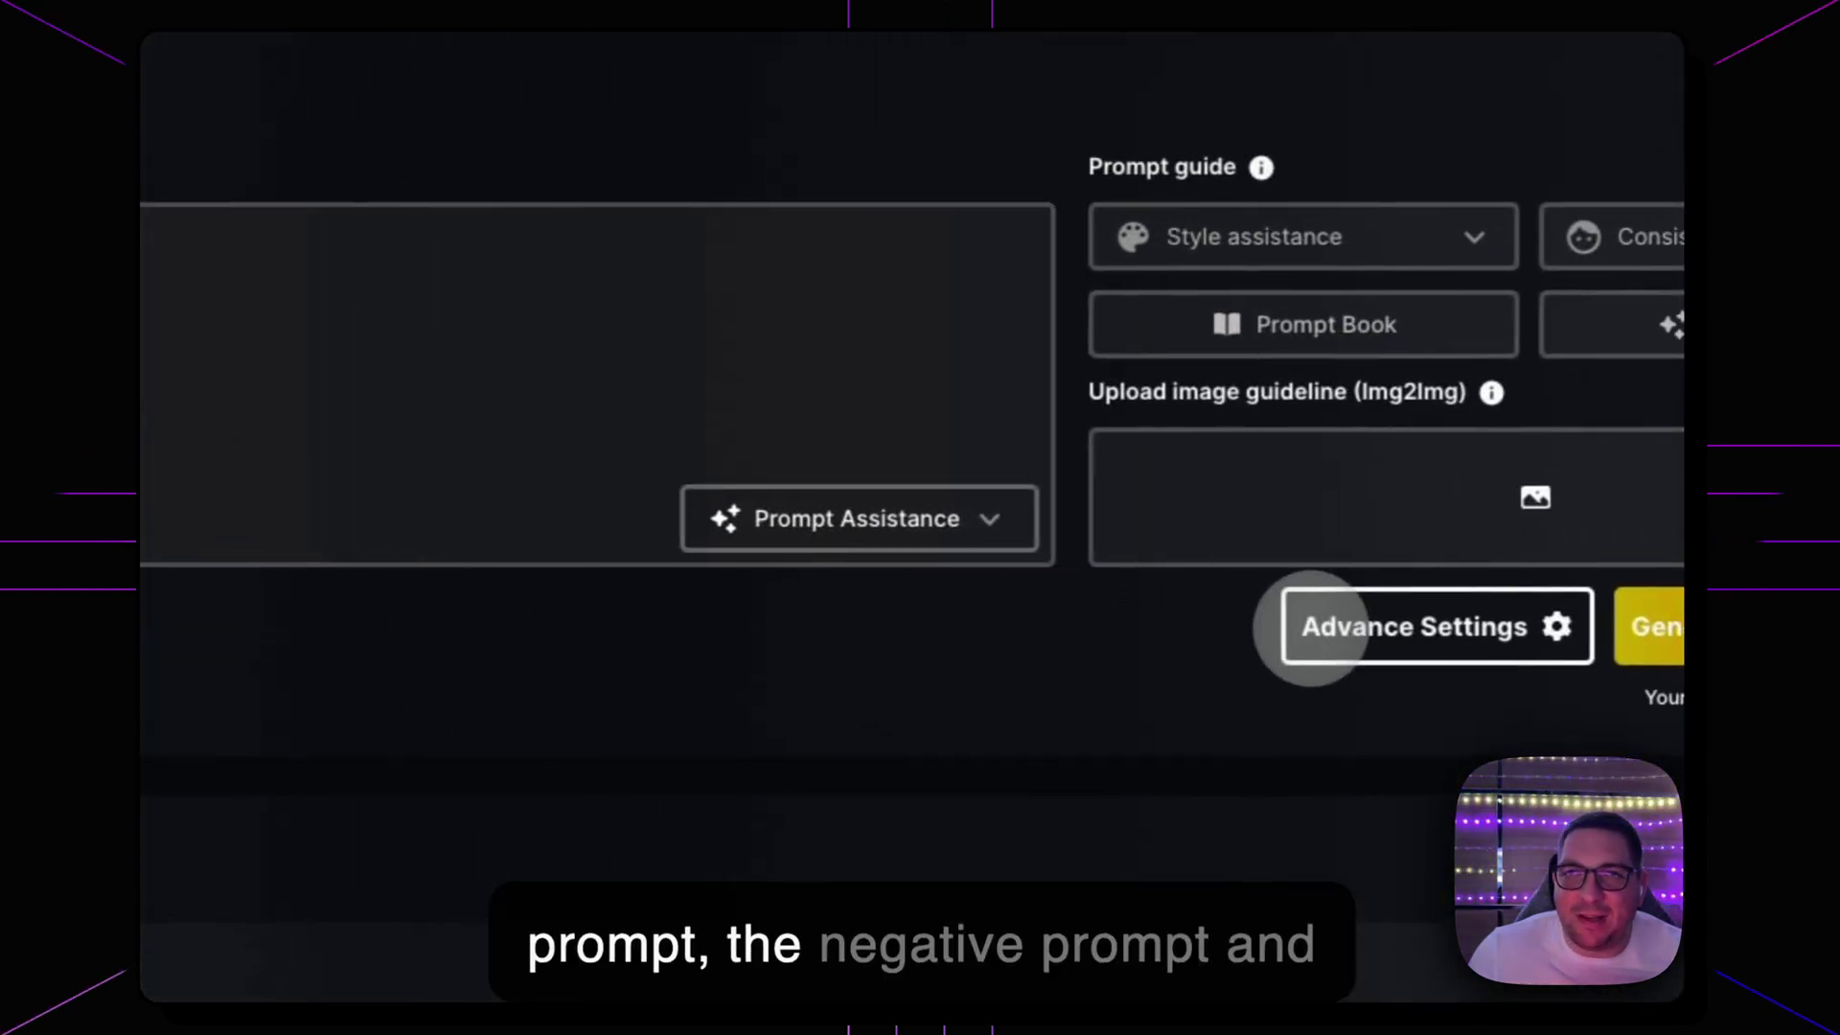
In advanced settings, enable ControlNet and set the sampler to DPM++ 2M Karras.
left_click(1311, 628)
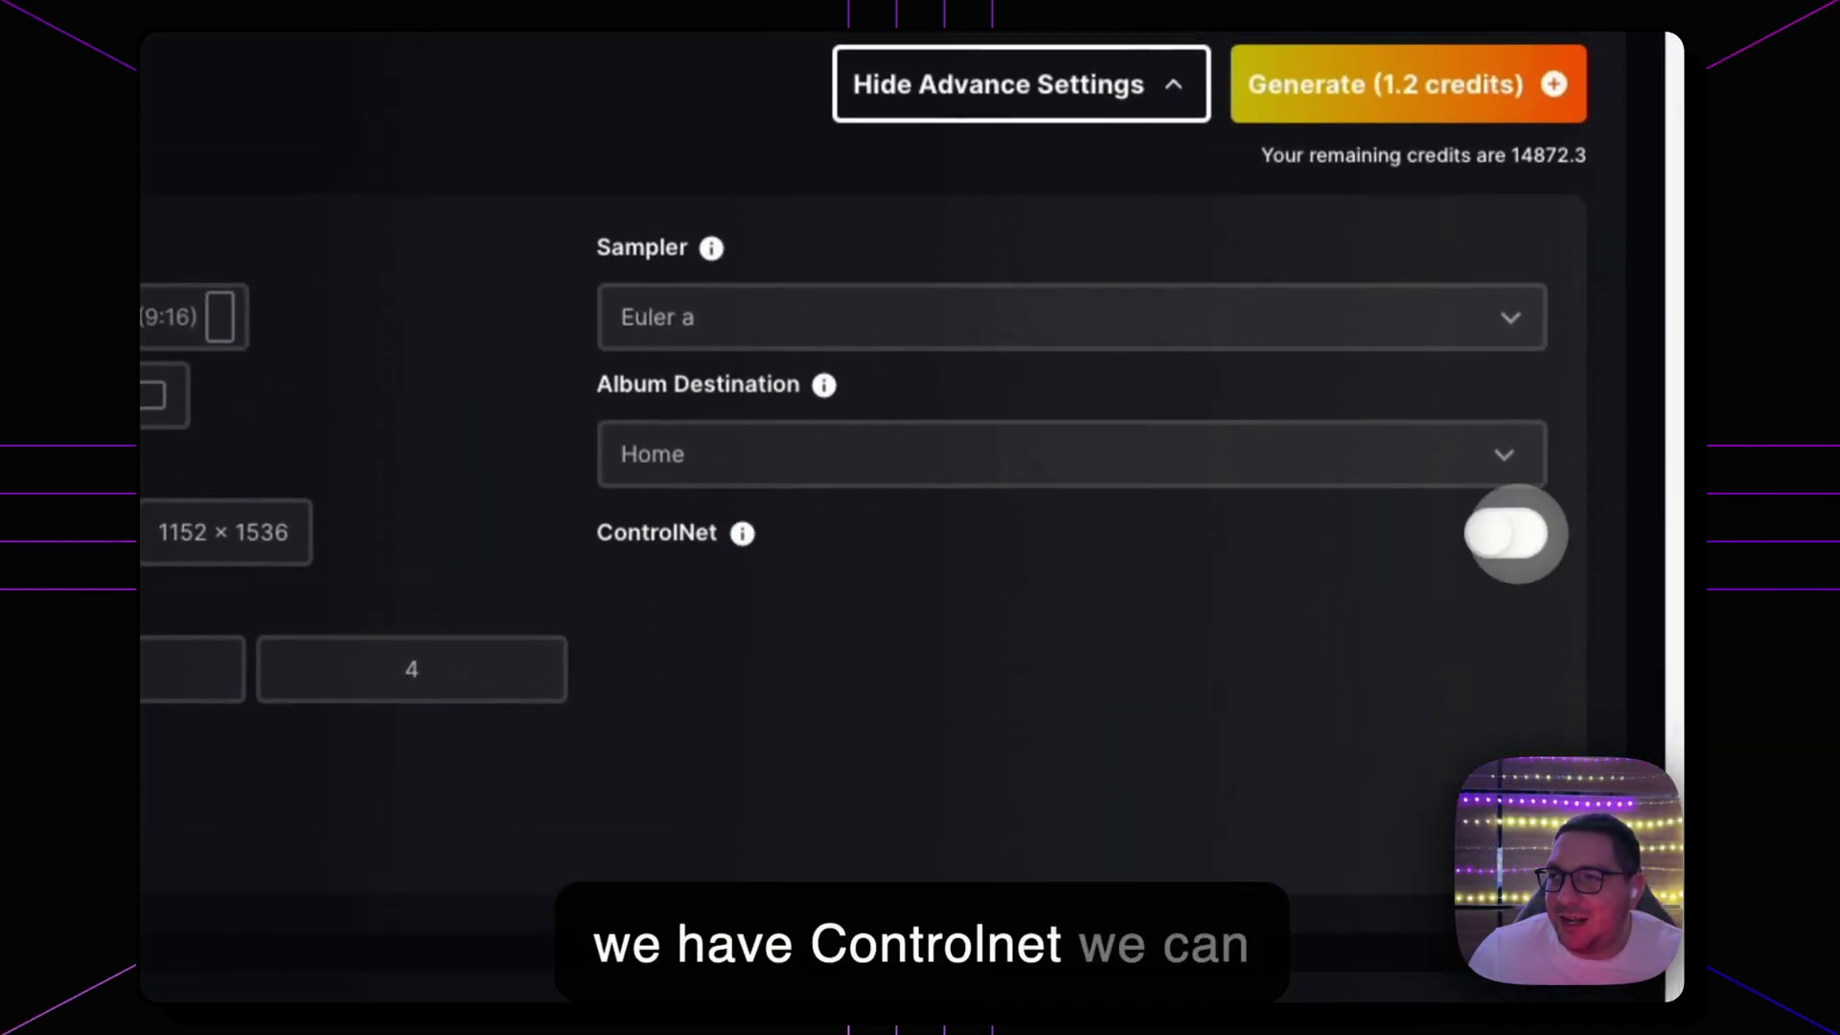
left_click(1517, 534)
left_click(837, 331)
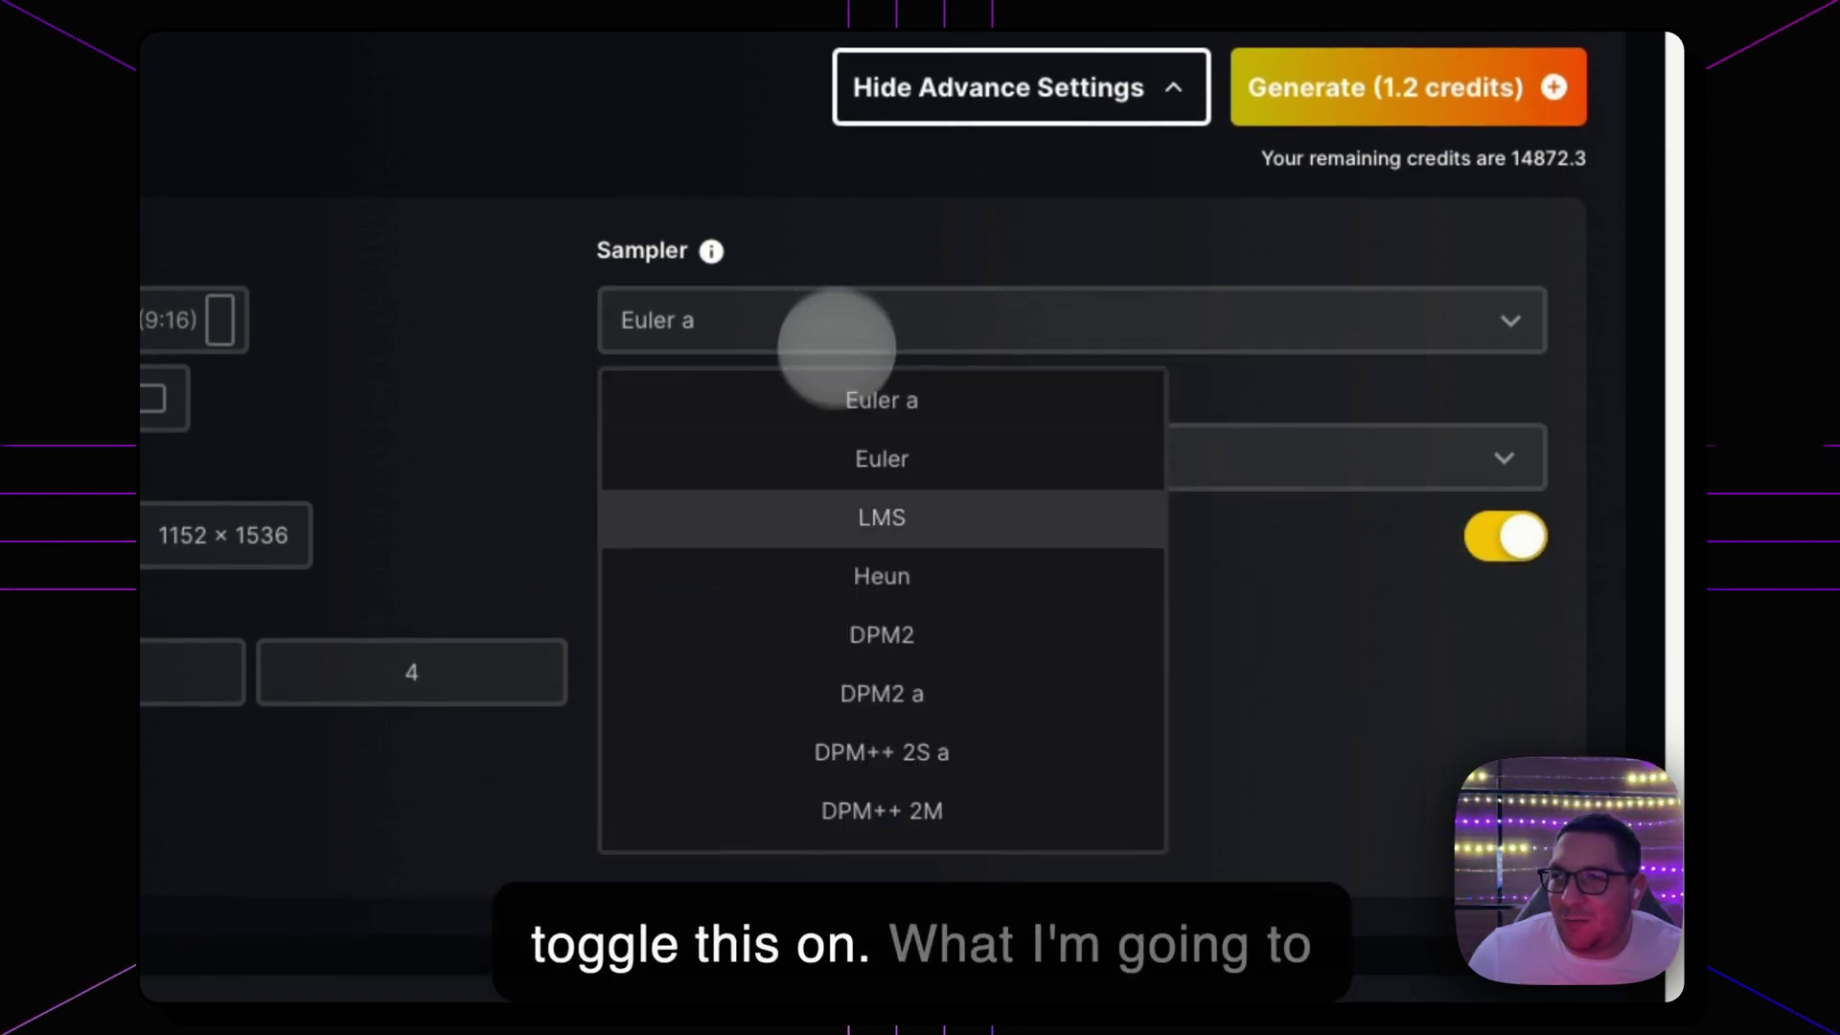
scroll(842, 607, "down", 3)
left_click(883, 702)
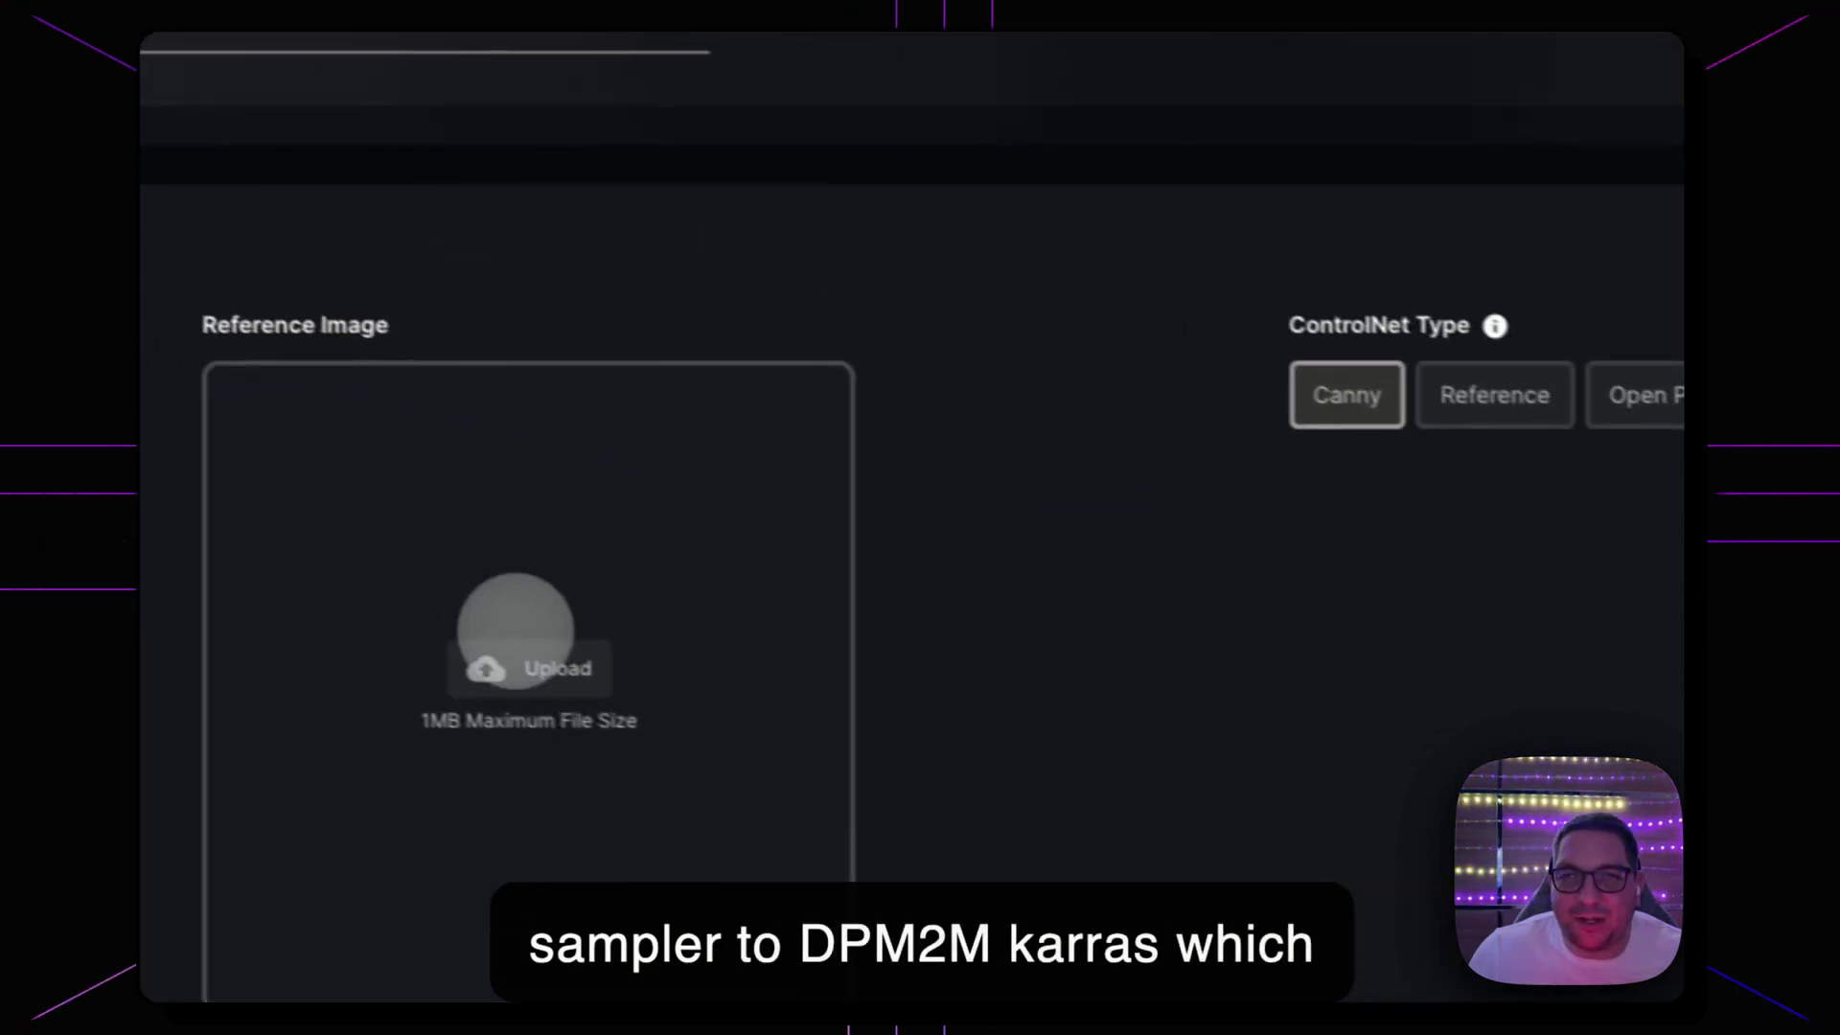
Load the selfie photo as the reference image, set 2 image outputs, and generate.
left_click(548, 684)
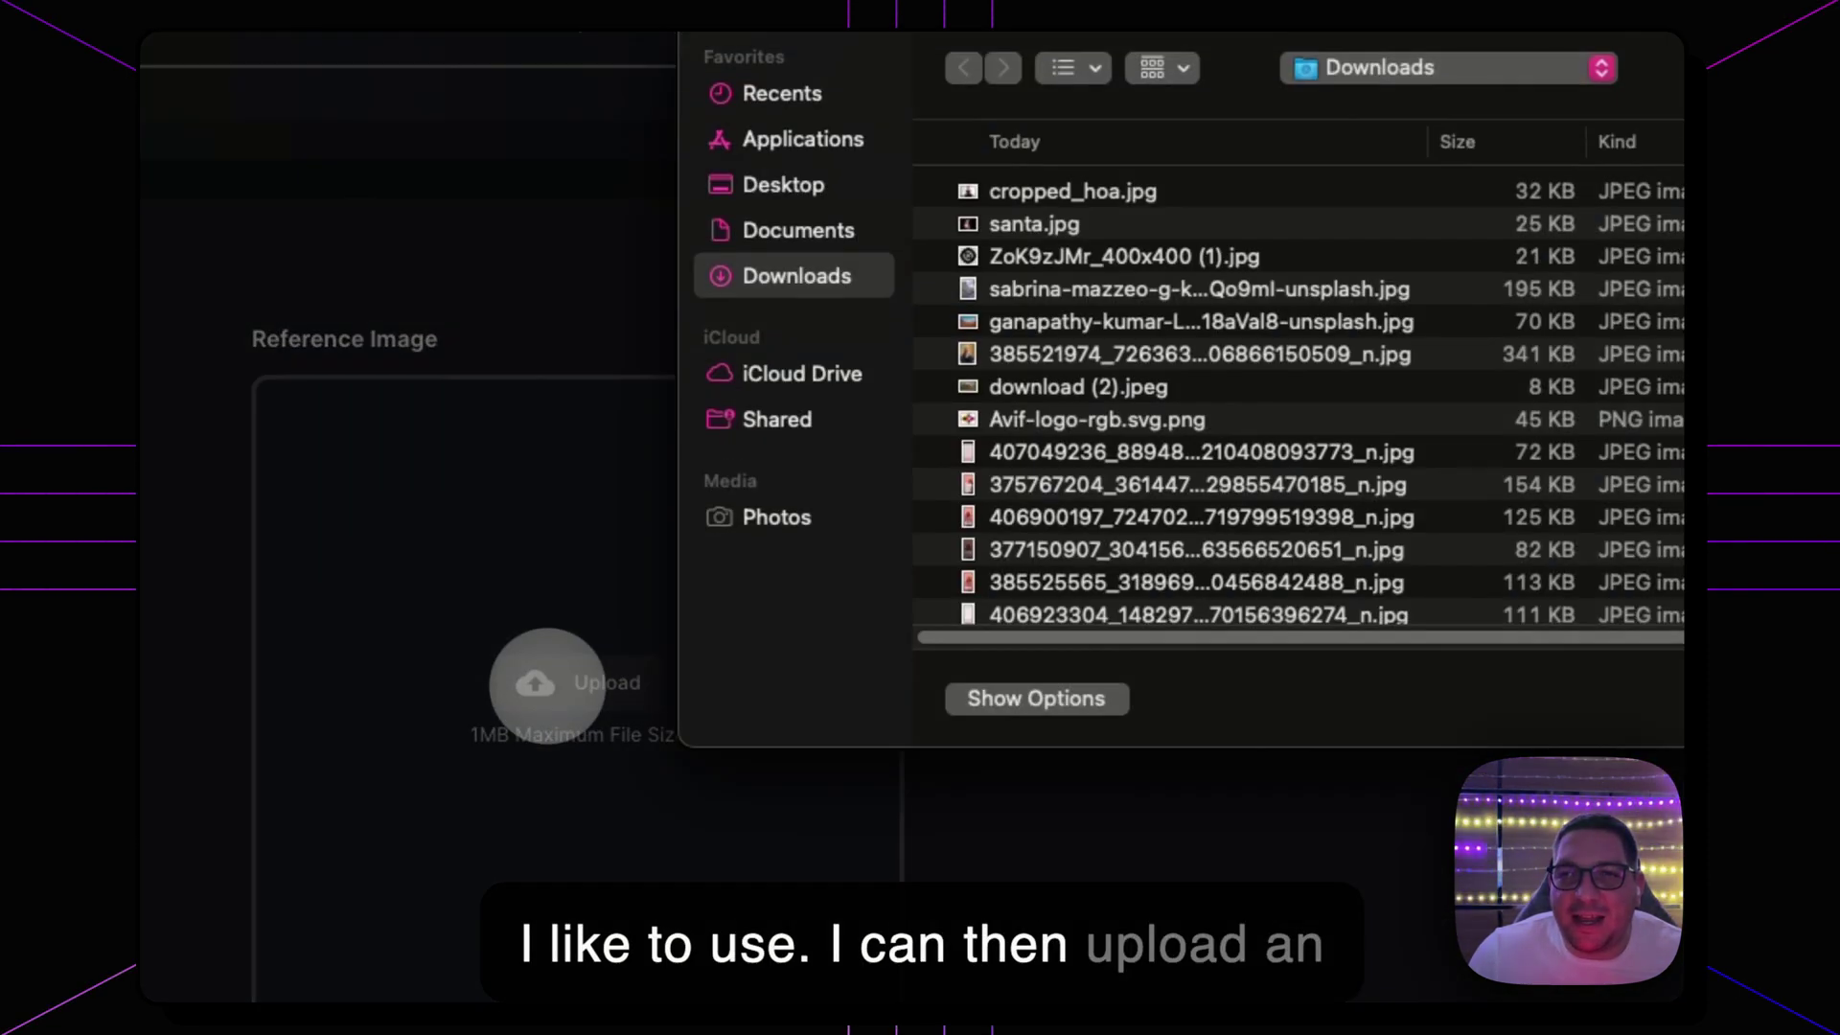
double_click(1040, 354)
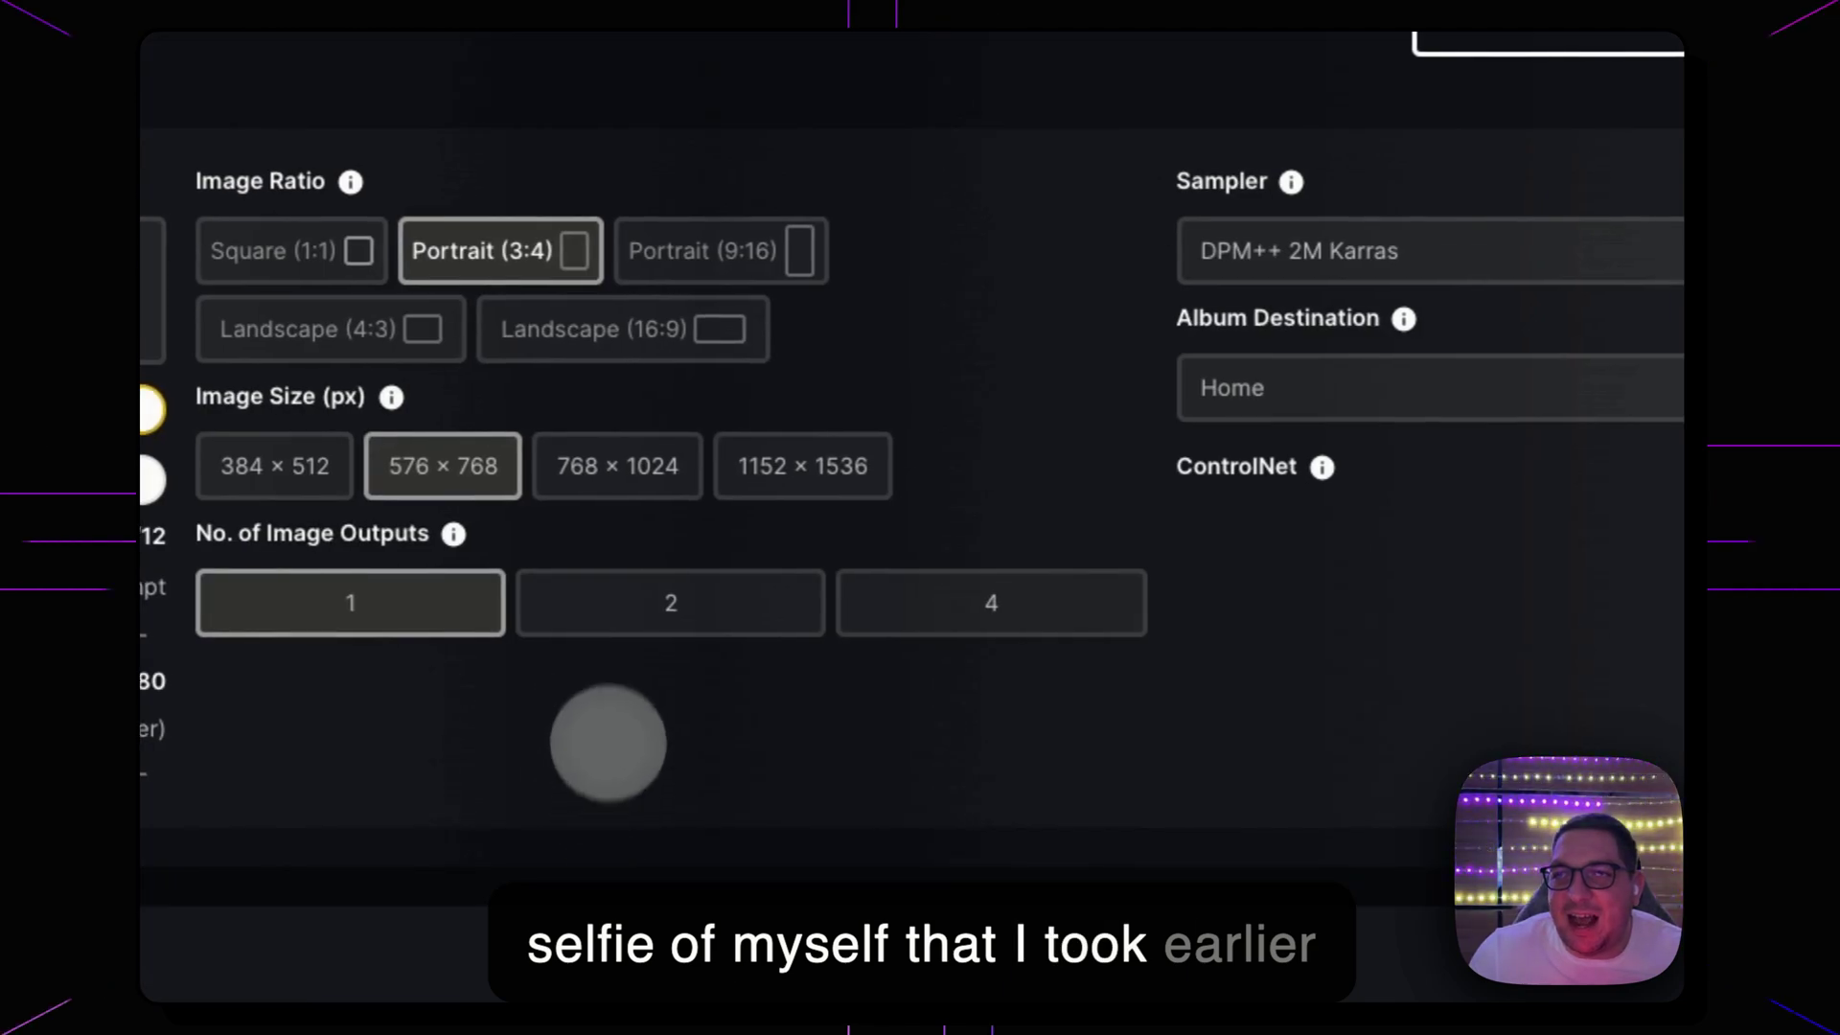
left_click(637, 613)
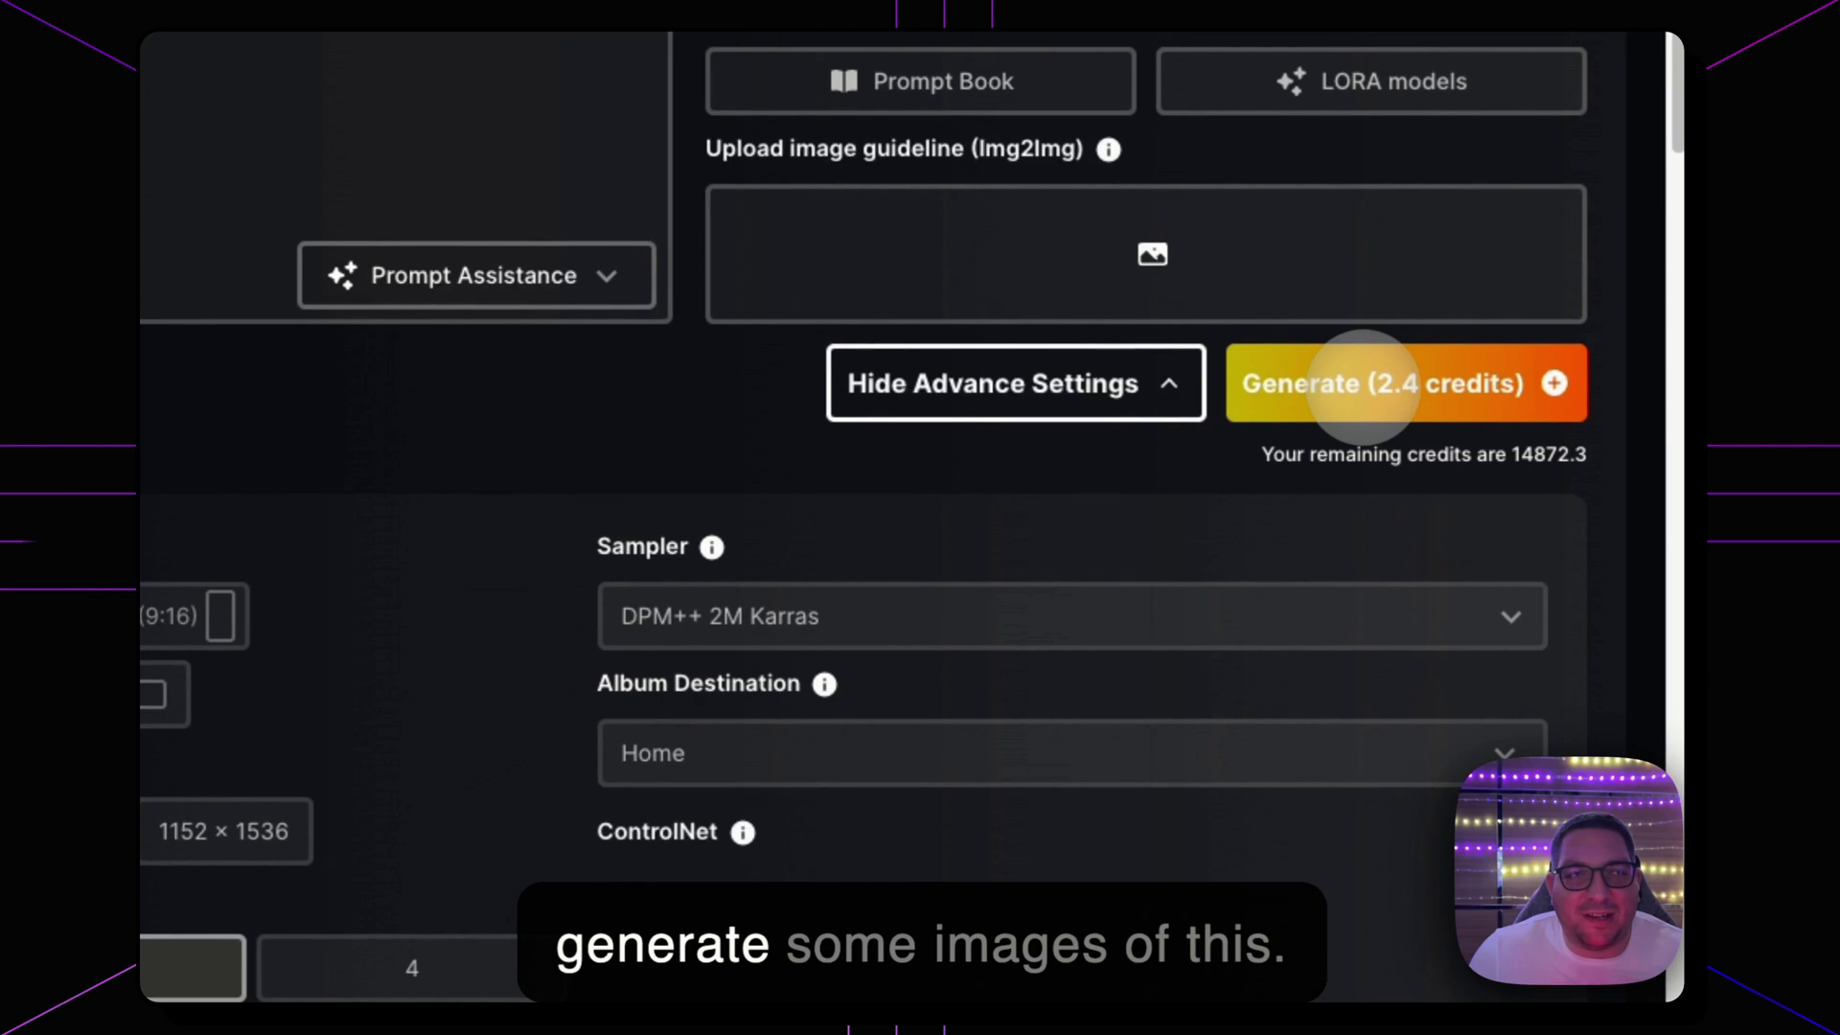
left_click(1363, 379)
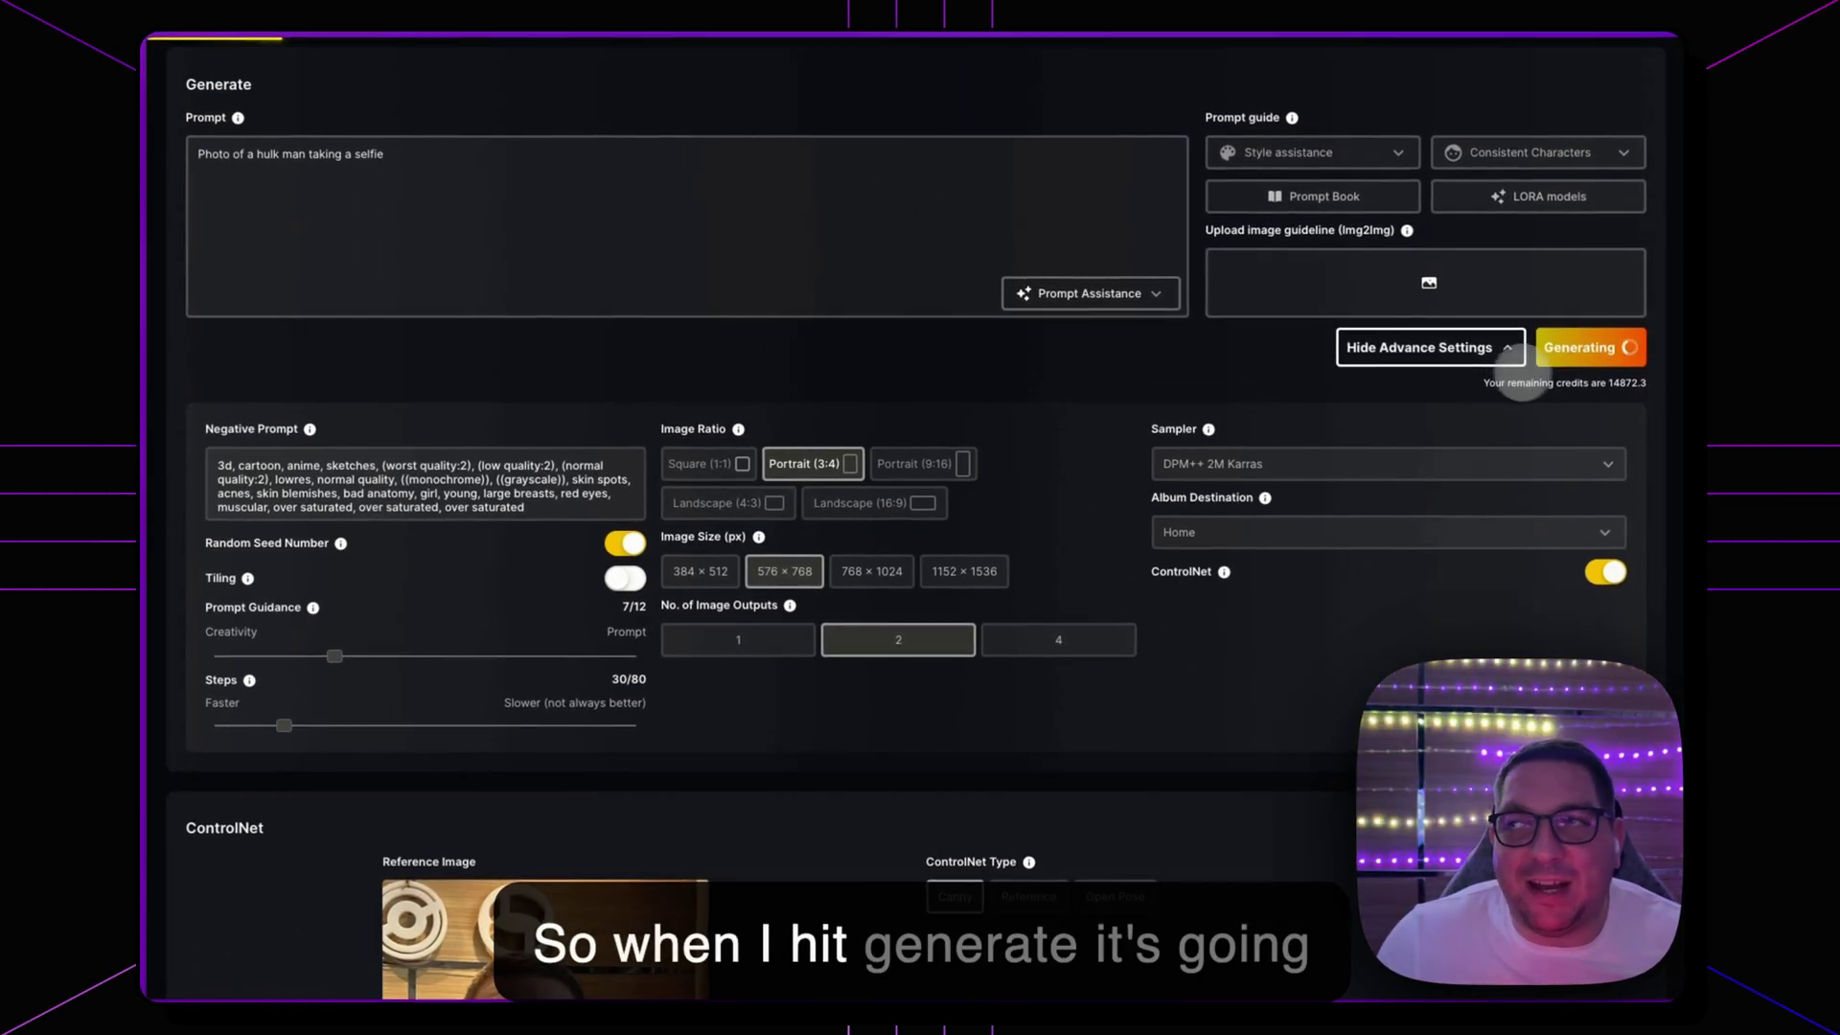
Clone an earlier generation's prompt and settings into the form.
scroll(1252, 587, "down", 10)
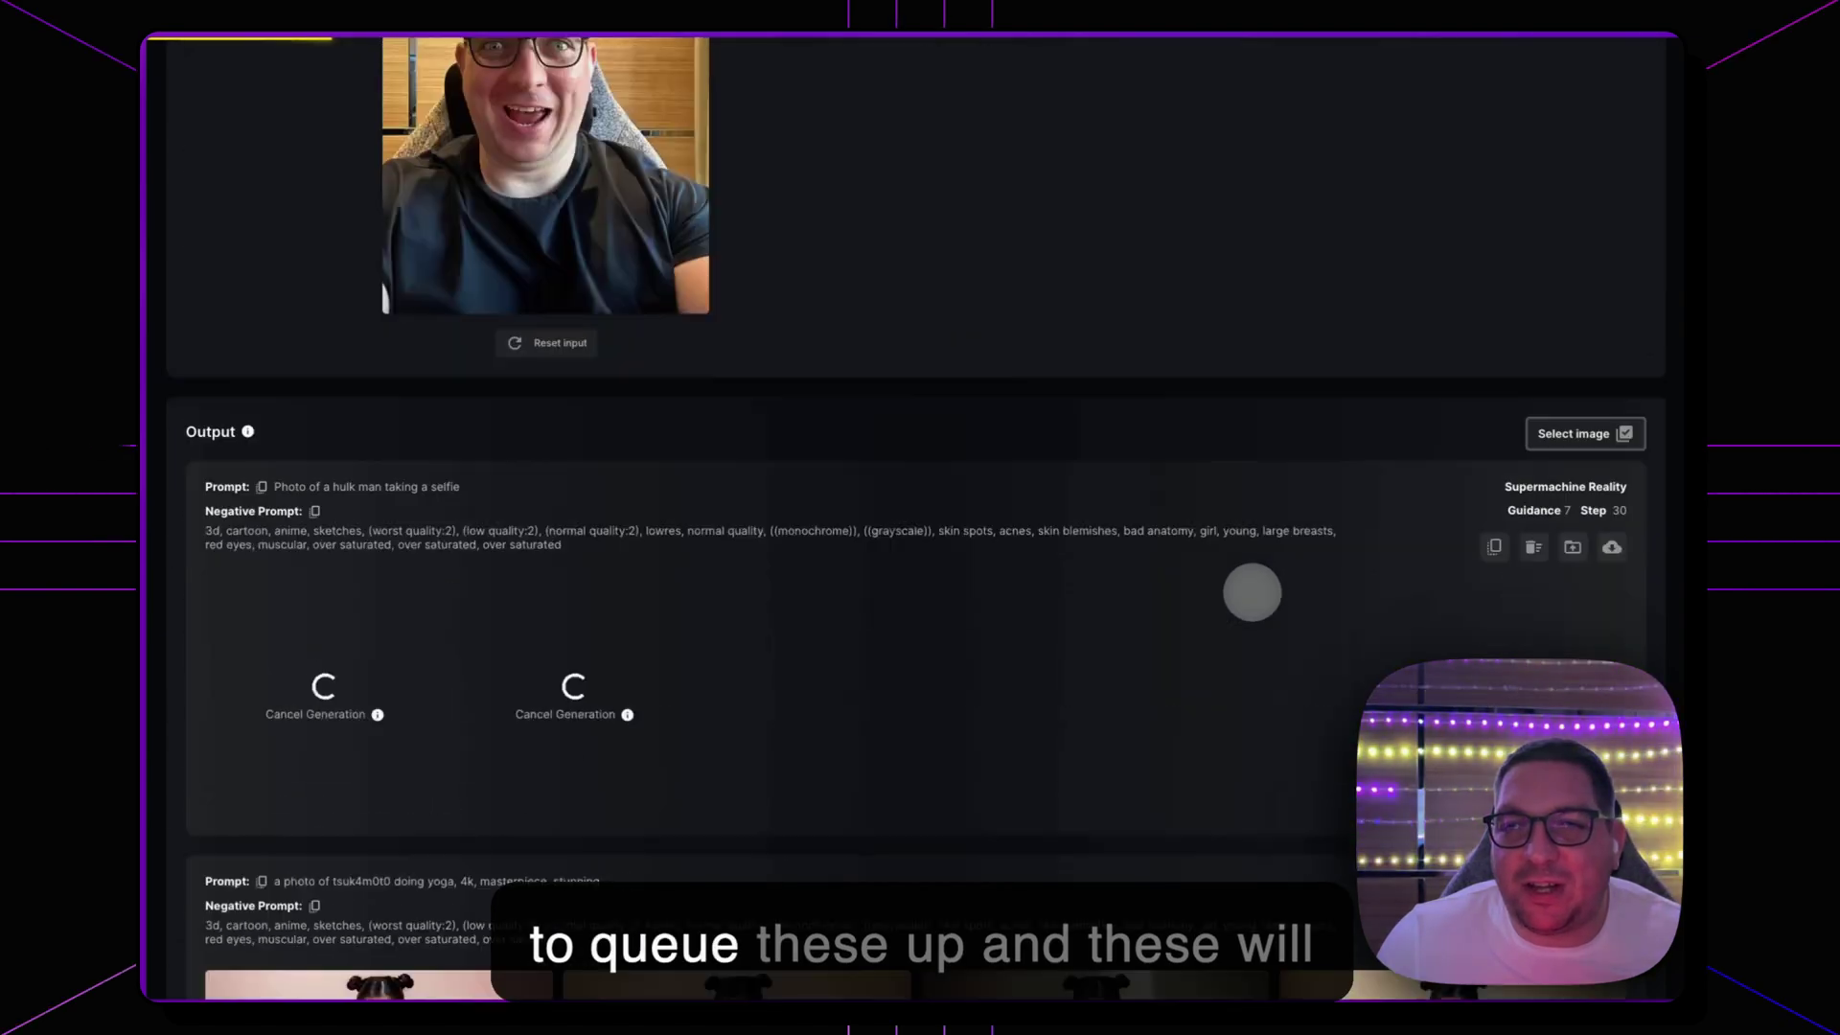
scroll(903, 610, "down", 20)
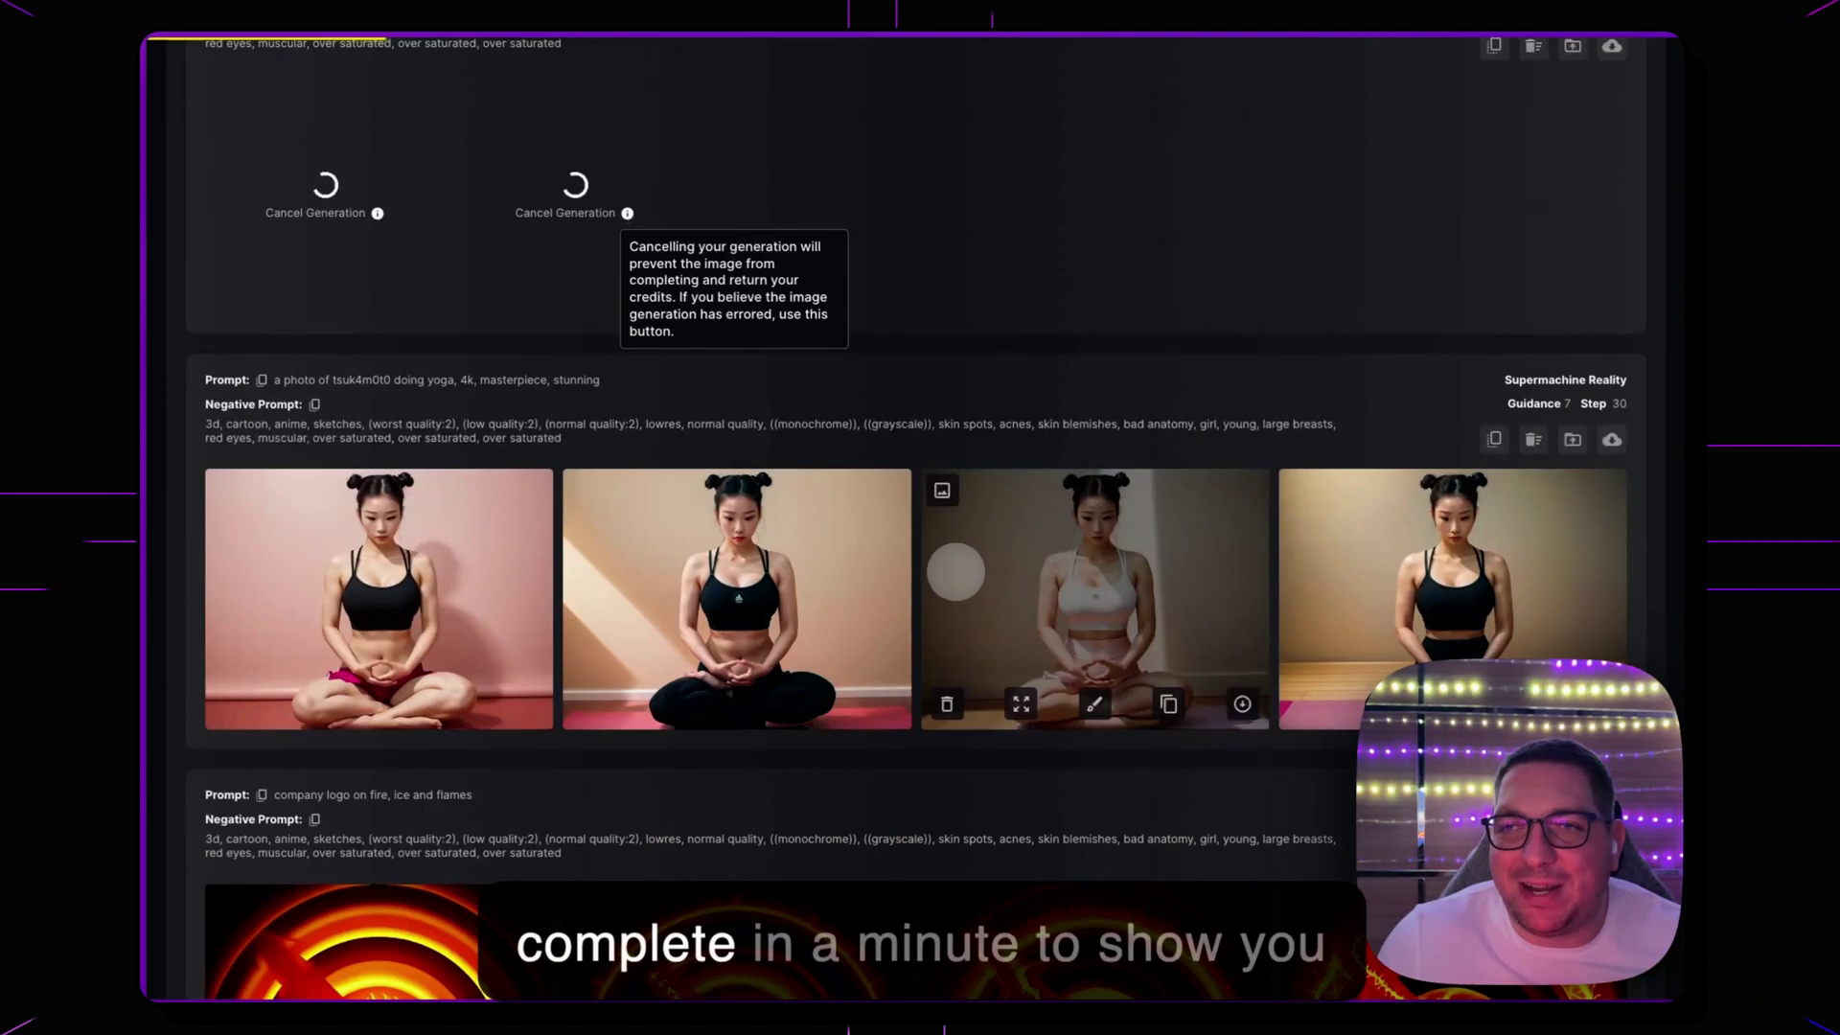
scroll(940, 586, "up", 20)
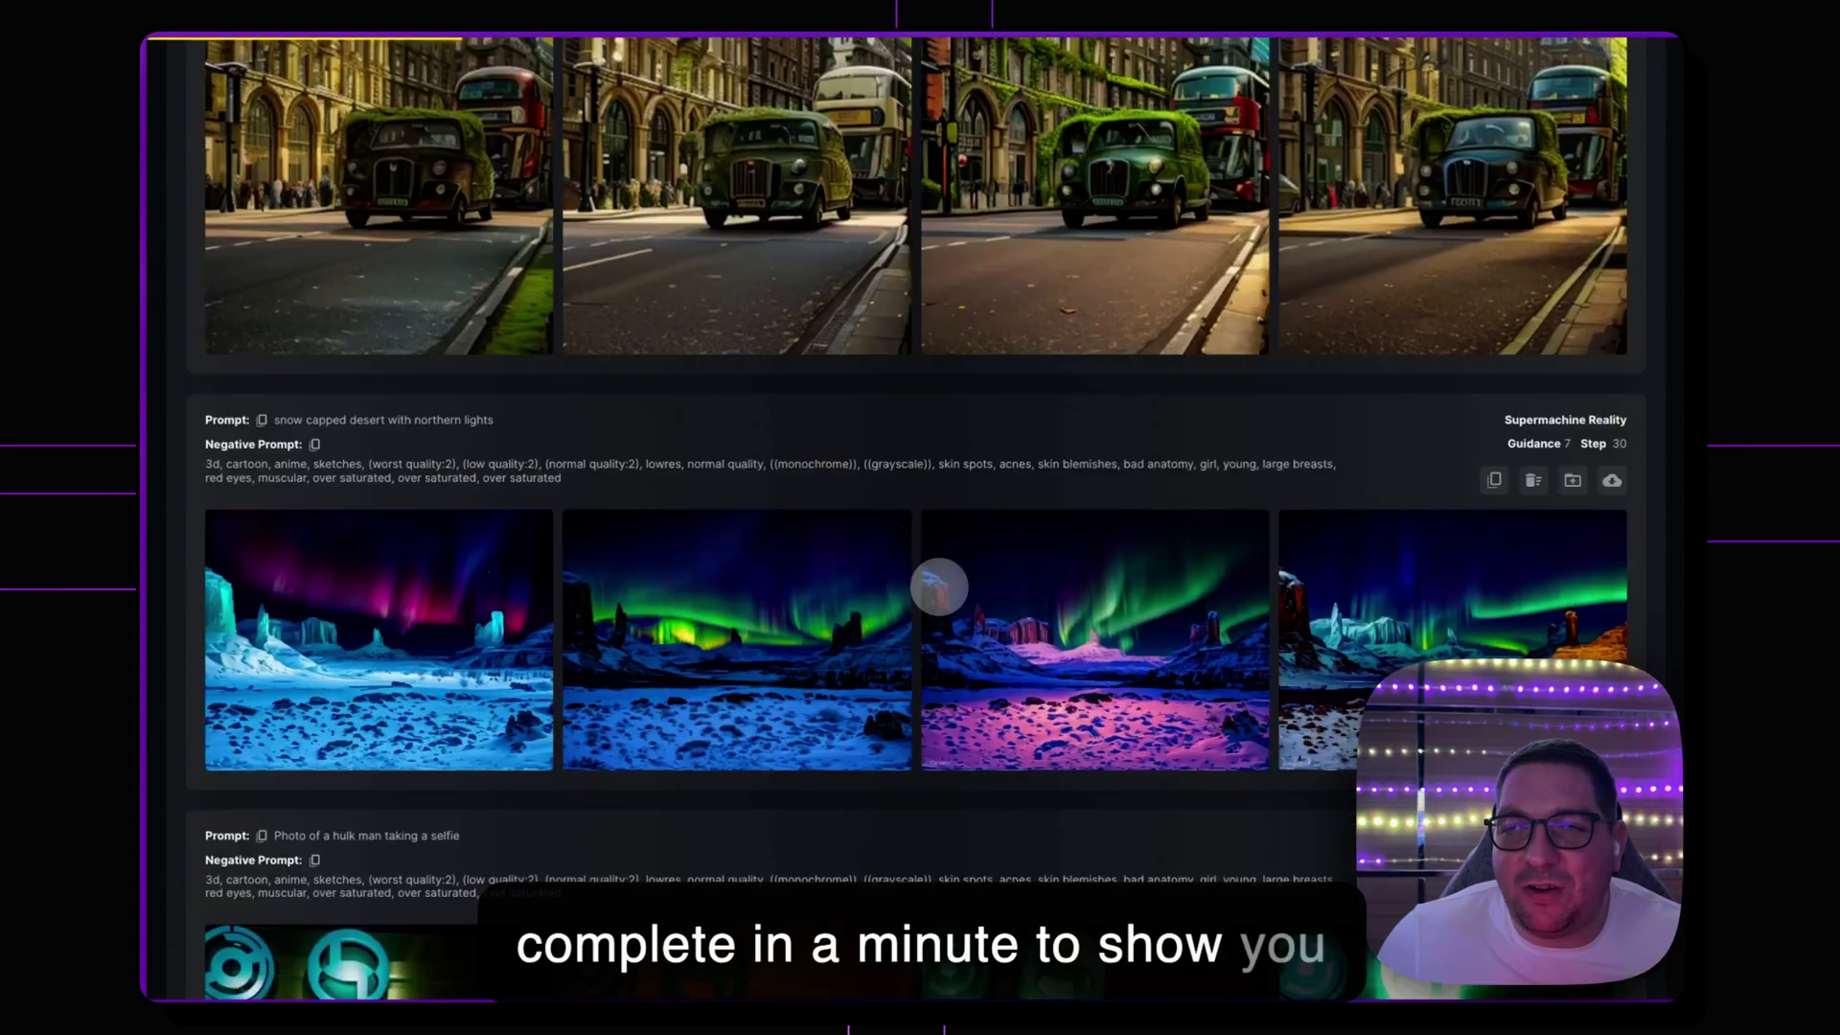
scroll(934, 590, "down", 20)
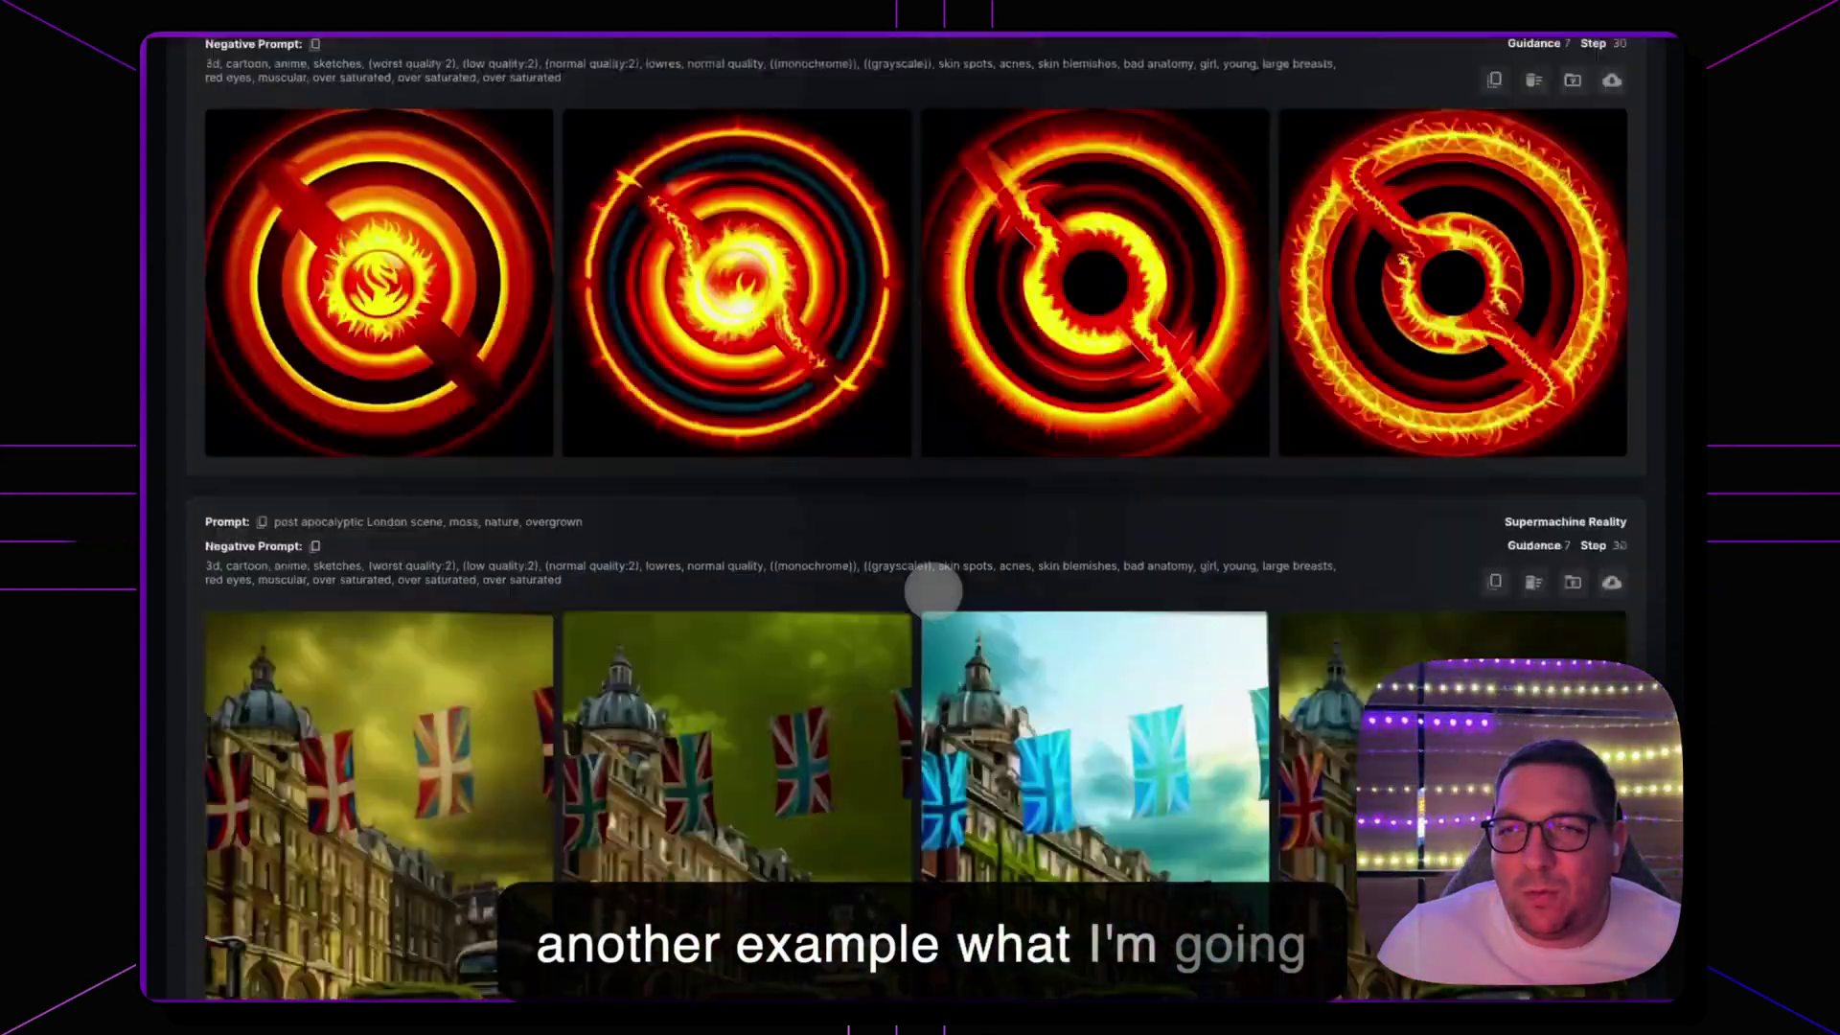
scroll(928, 594, "up", 5)
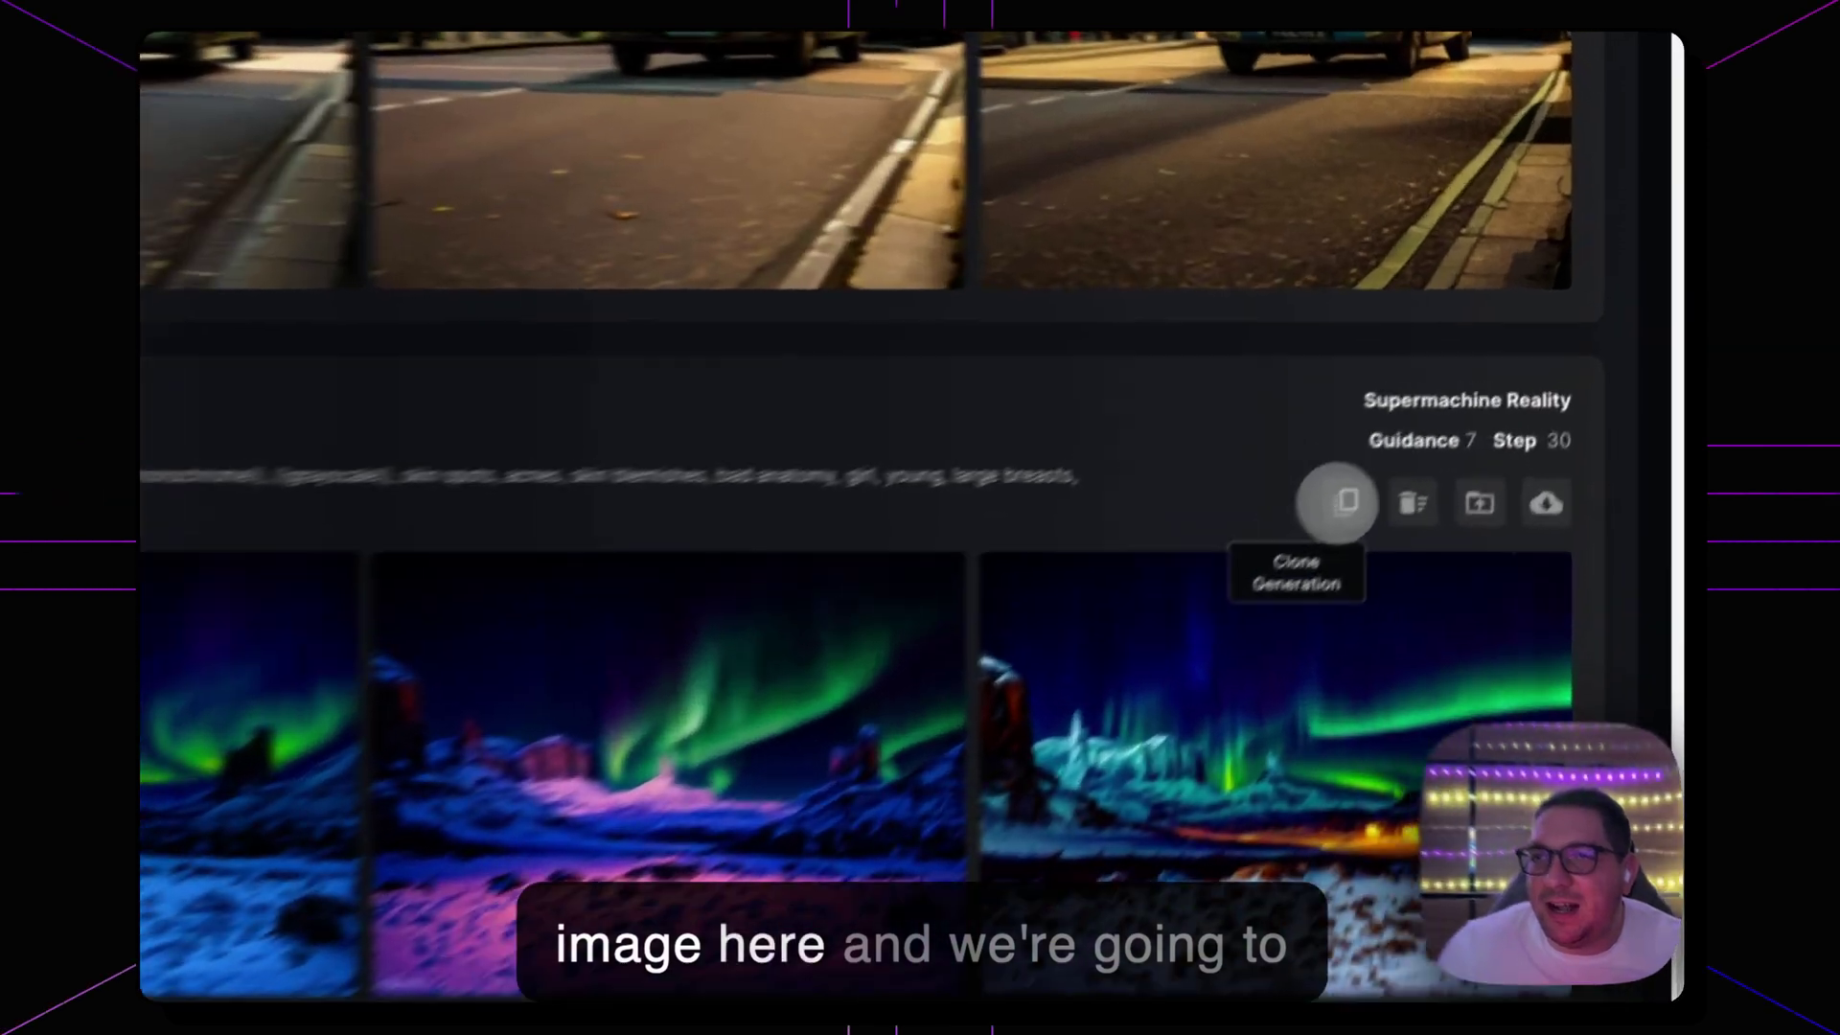
left_click(1494, 361)
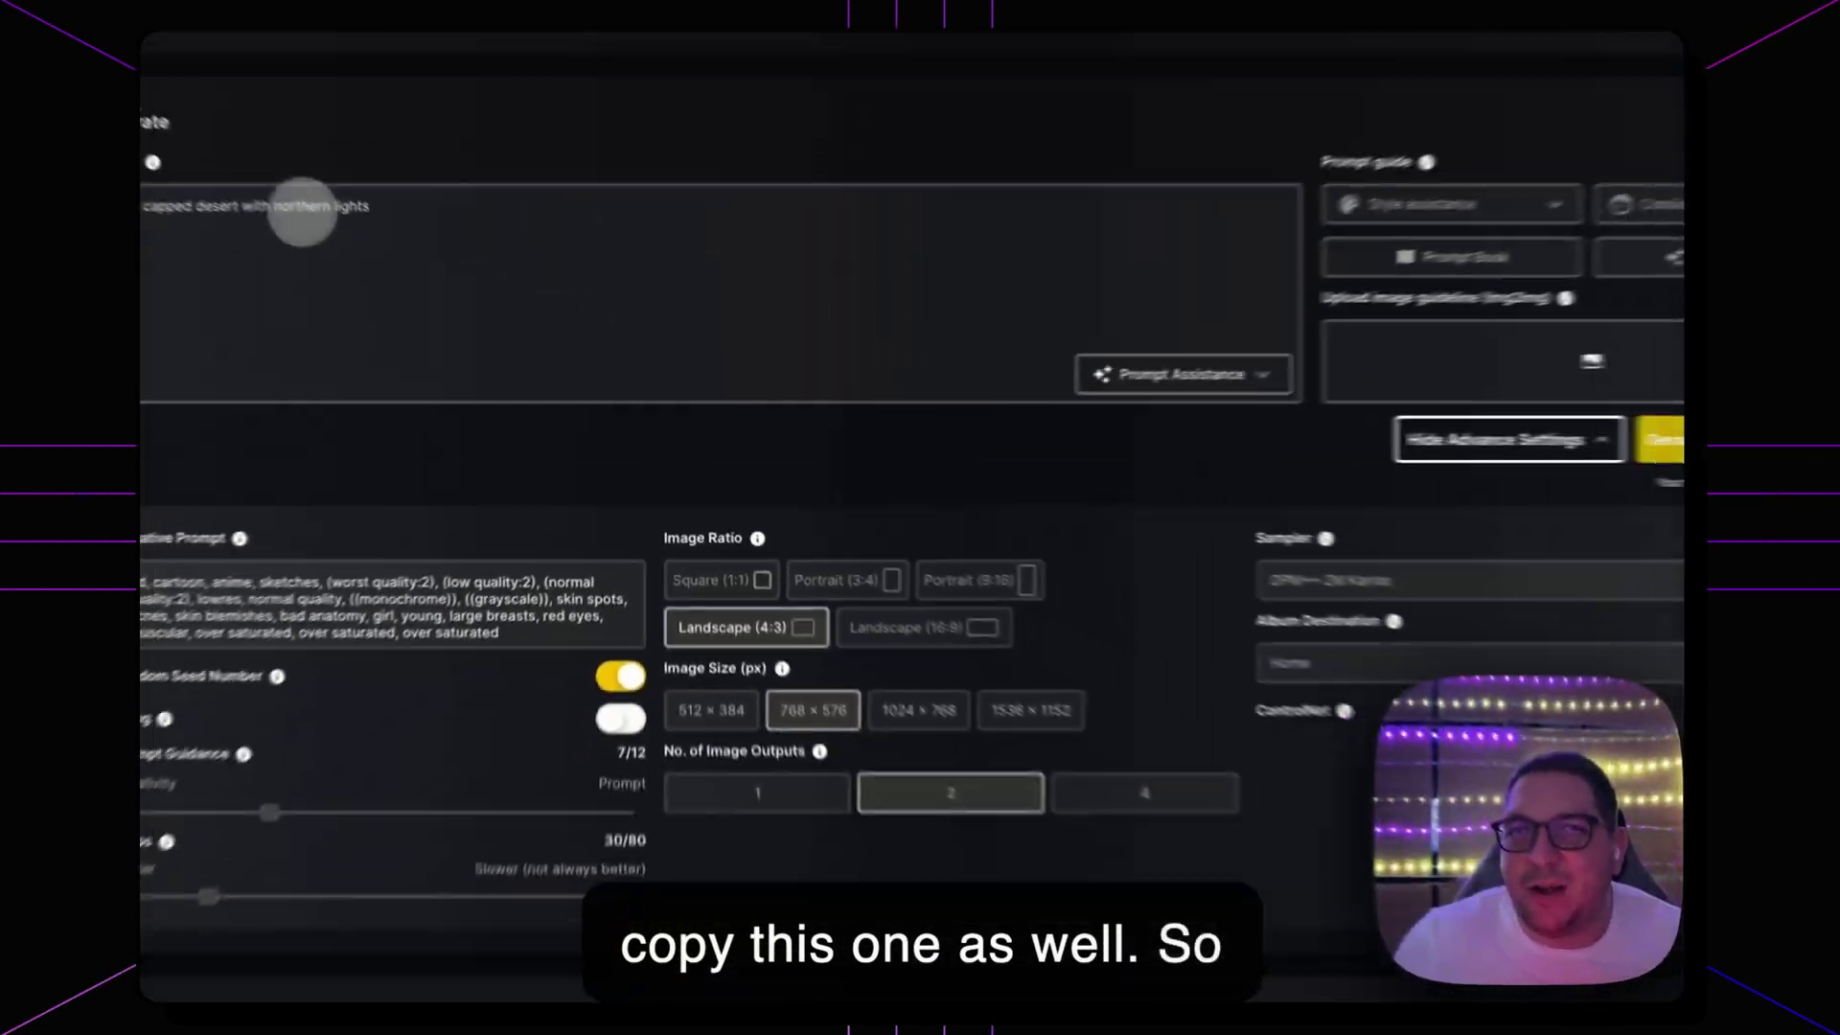
scroll(413, 628, "down", 2)
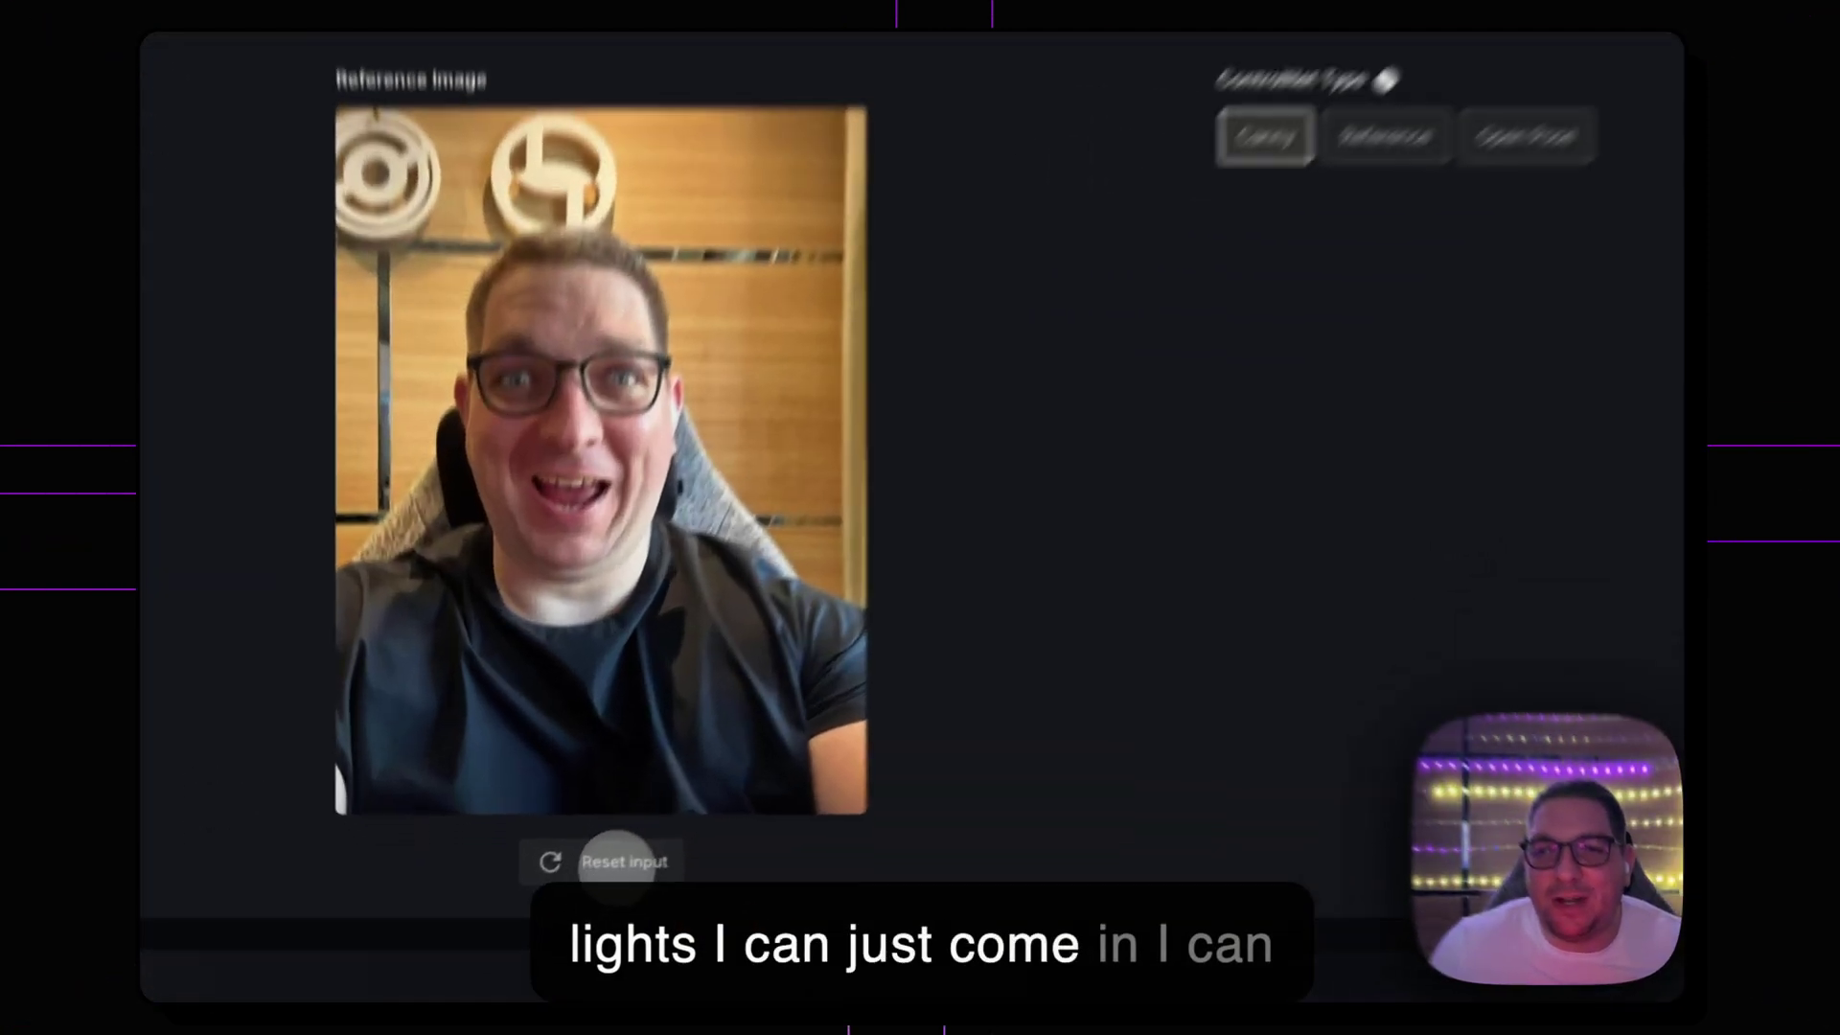
Replace the reference image with the red desert landscape photo from Downloads.
left_click(621, 861)
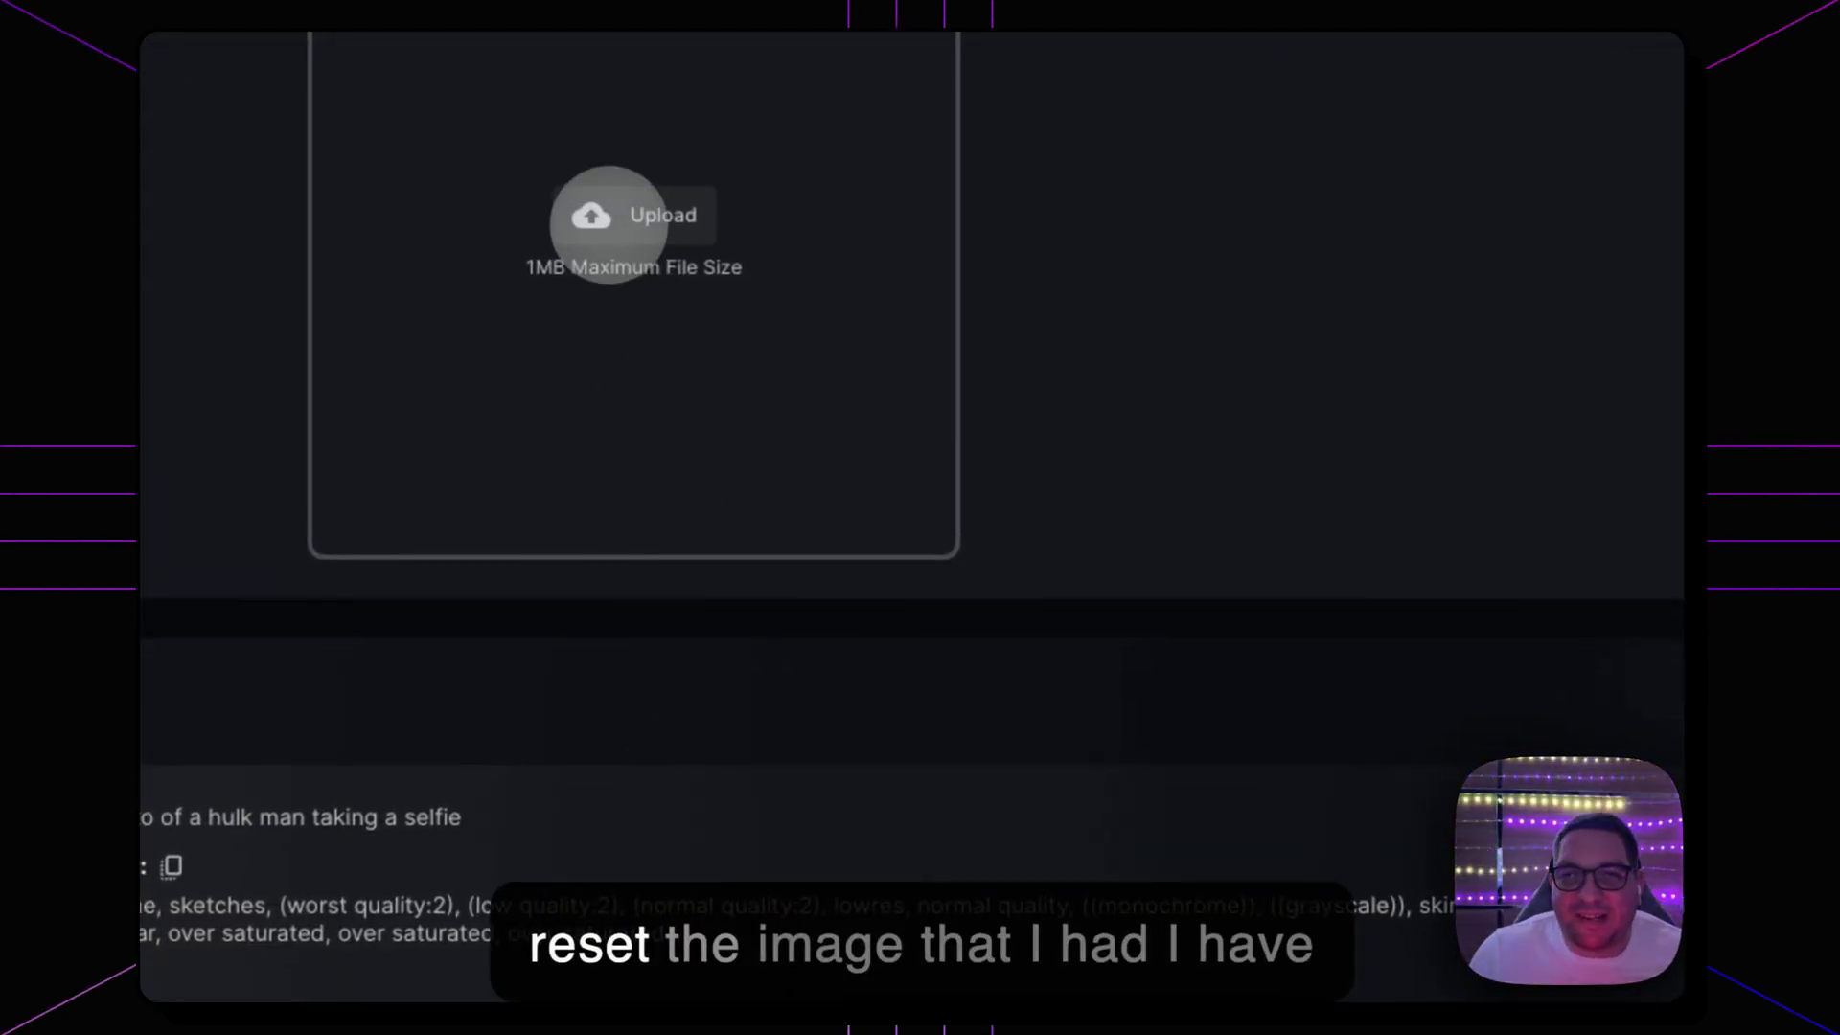
left_click(610, 216)
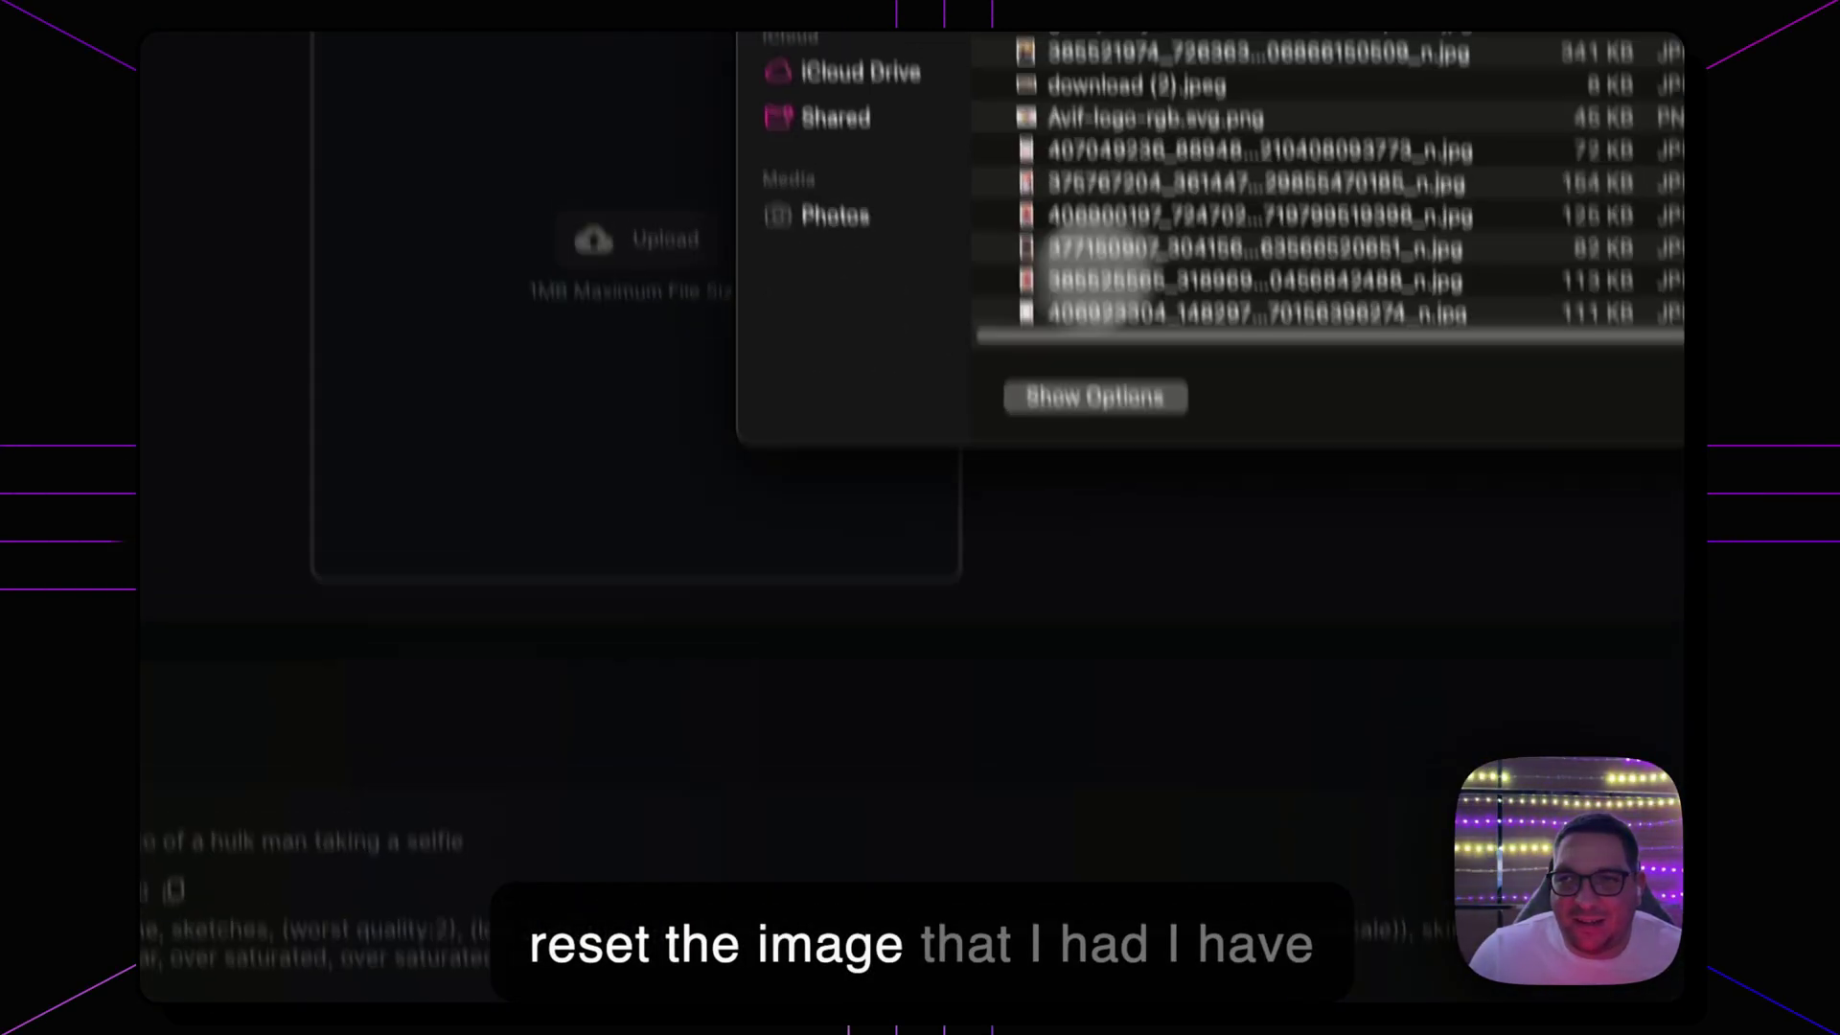
left_click(1165, 327)
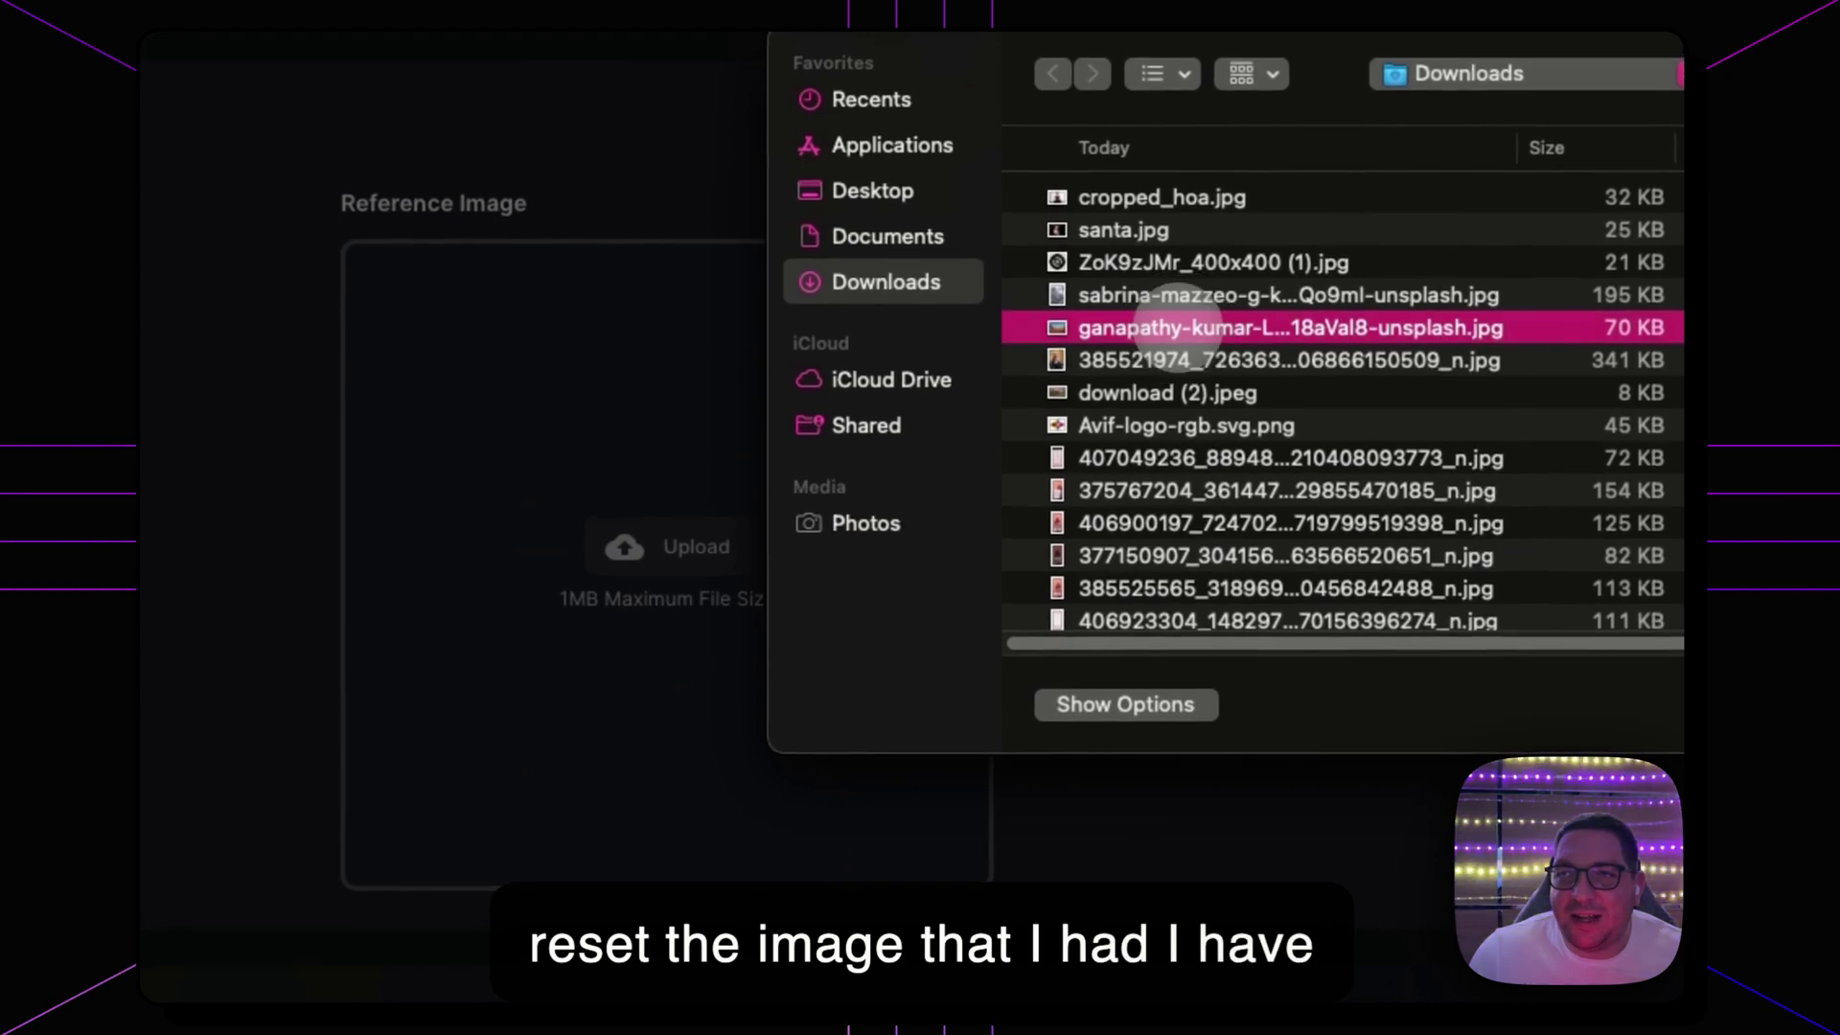
double_click(1179, 327)
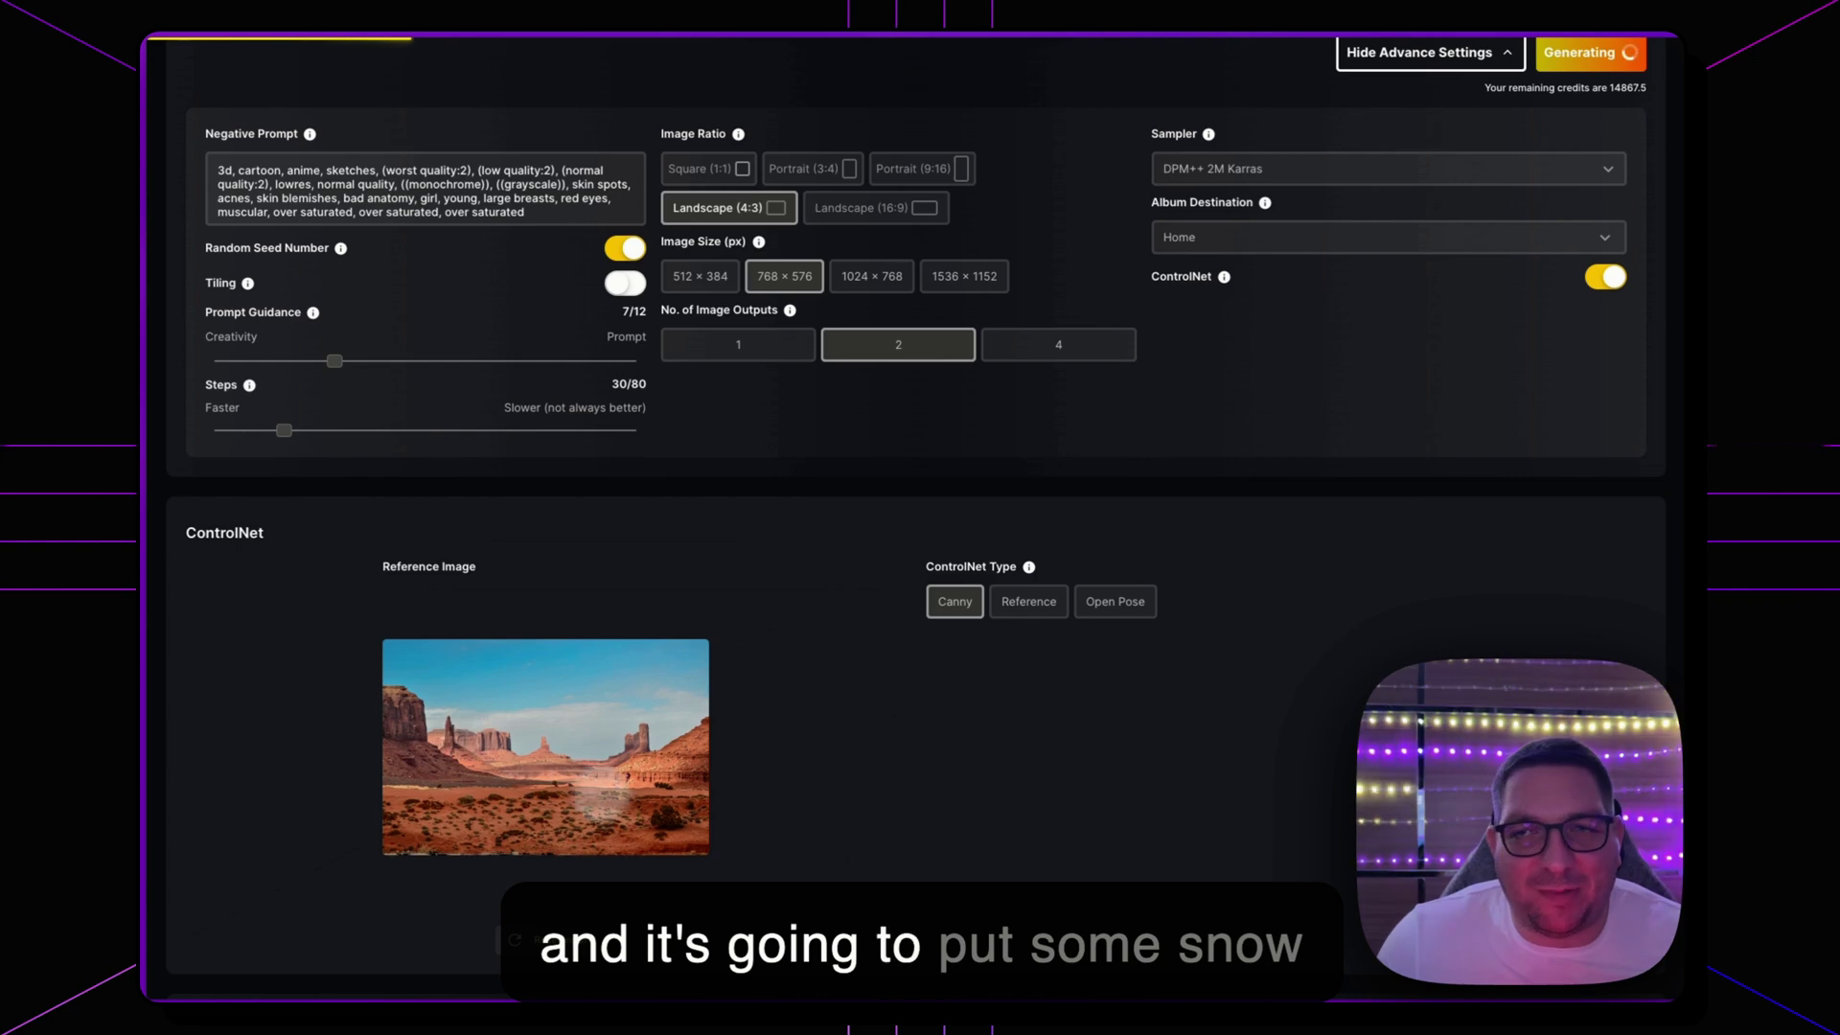
Enlarge the first Hulk selfie result to inspect it.
scroll(666, 810, "down", 10)
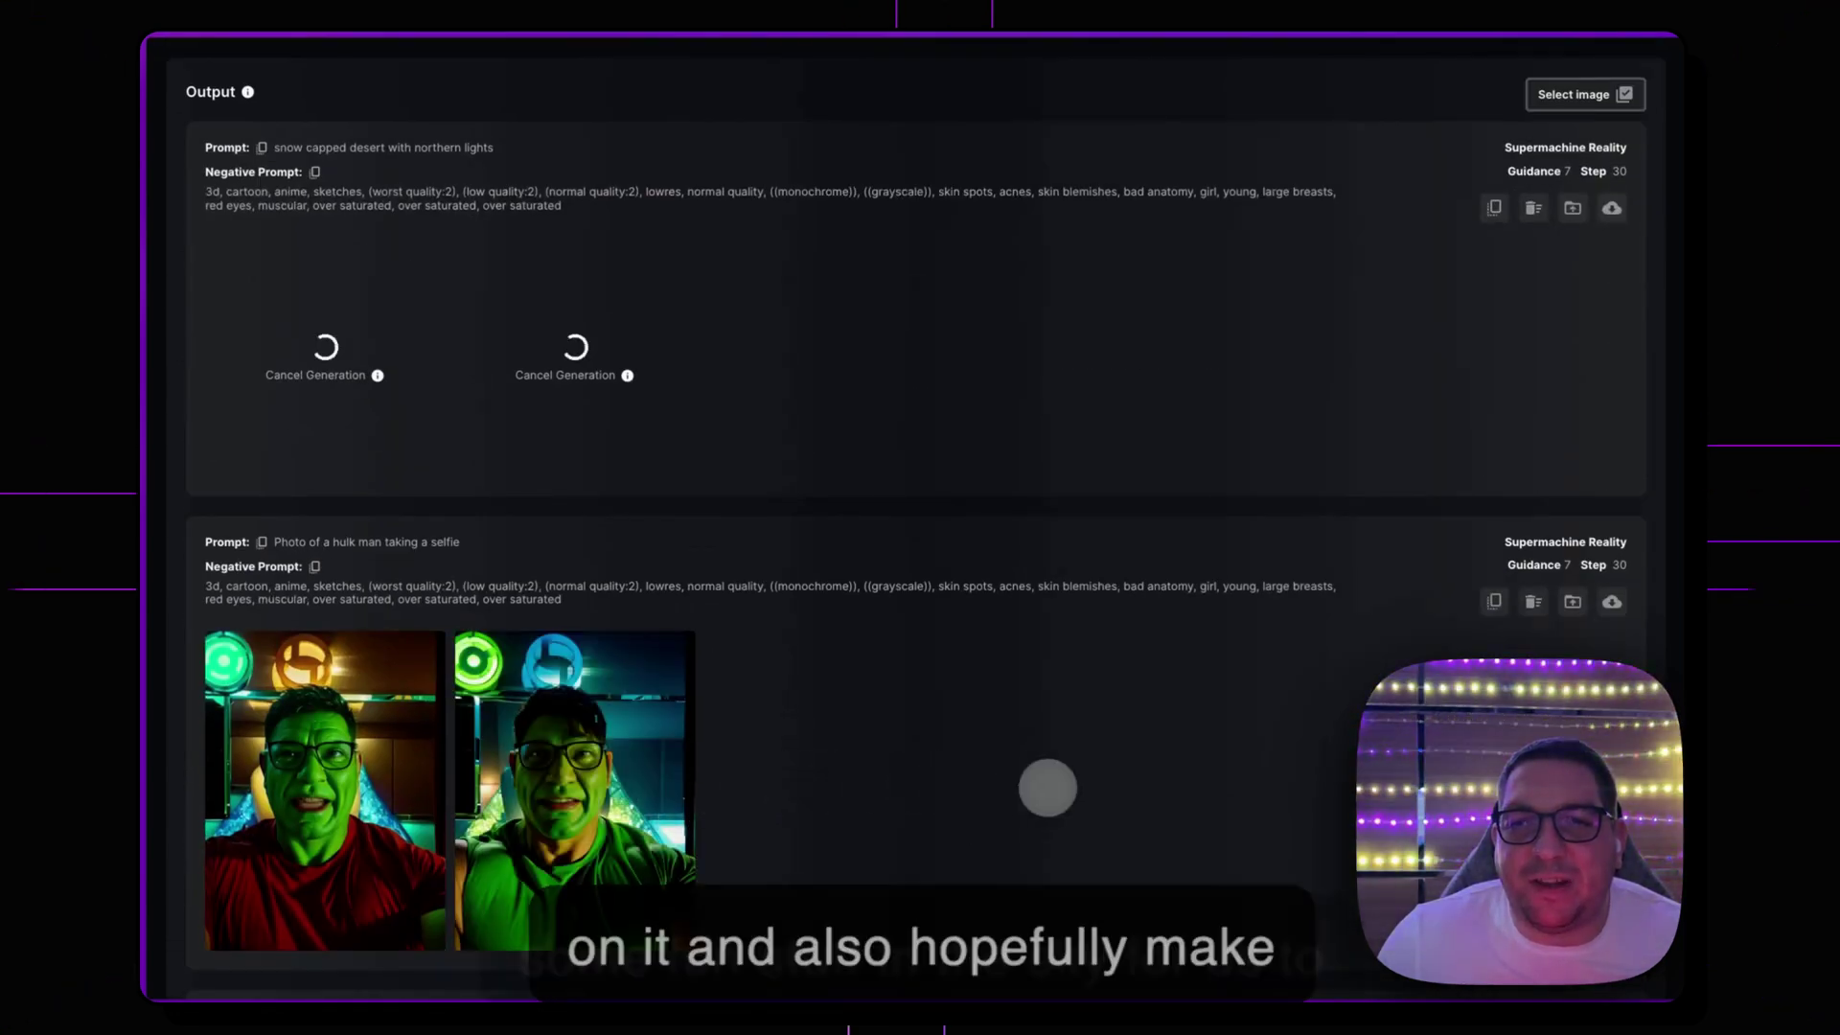
scroll(1060, 785, "up", 5)
scroll(1061, 788, "up", 1)
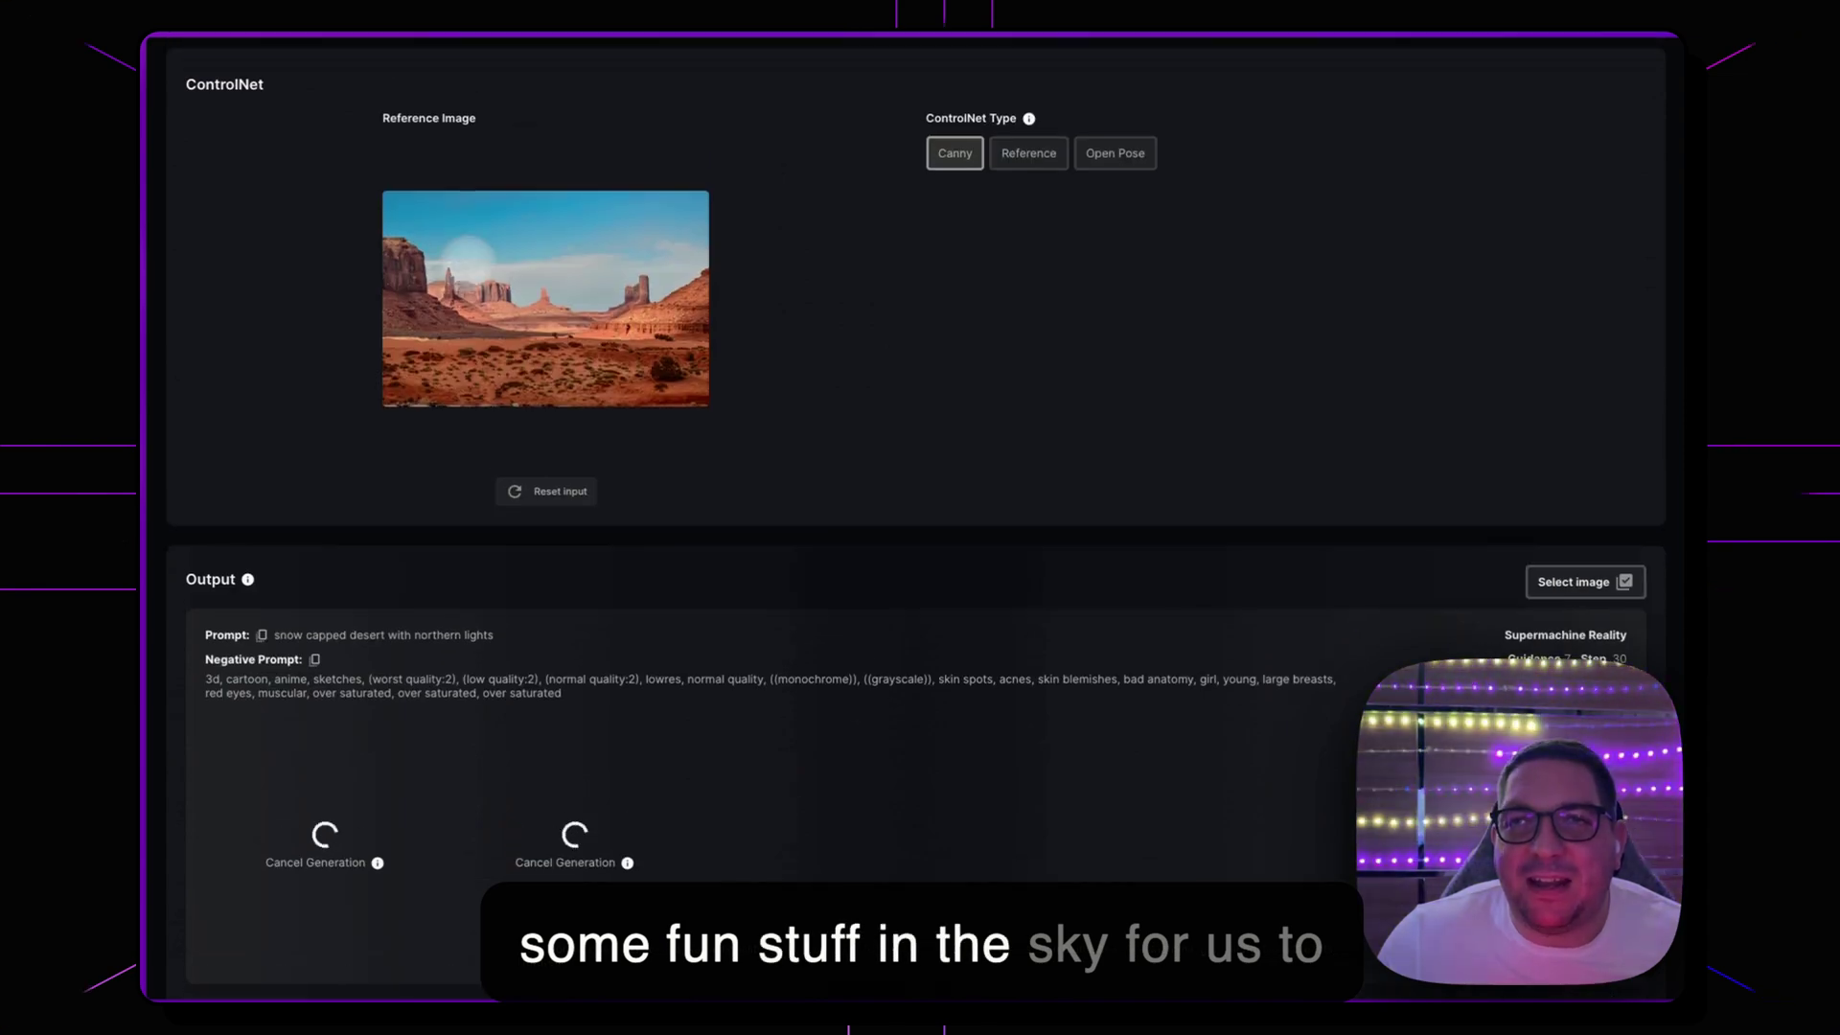
scroll(757, 518, "down", 8)
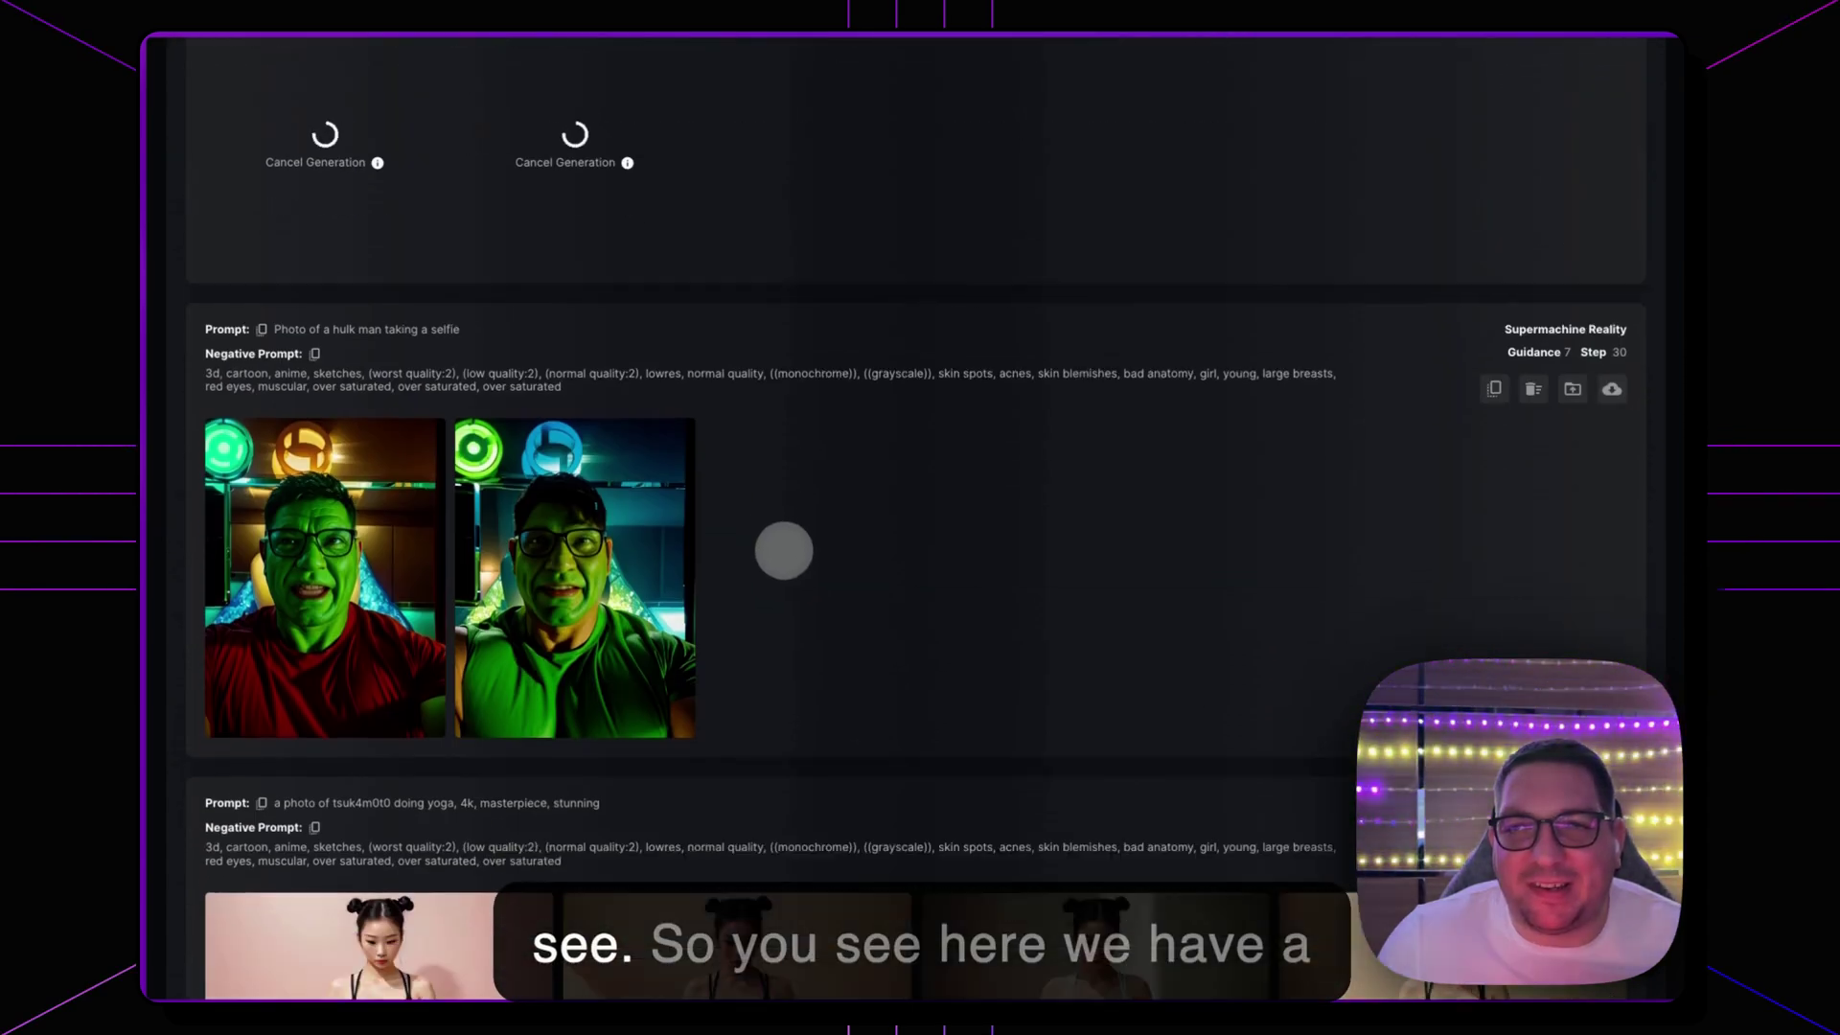
mouse_move(196, 508)
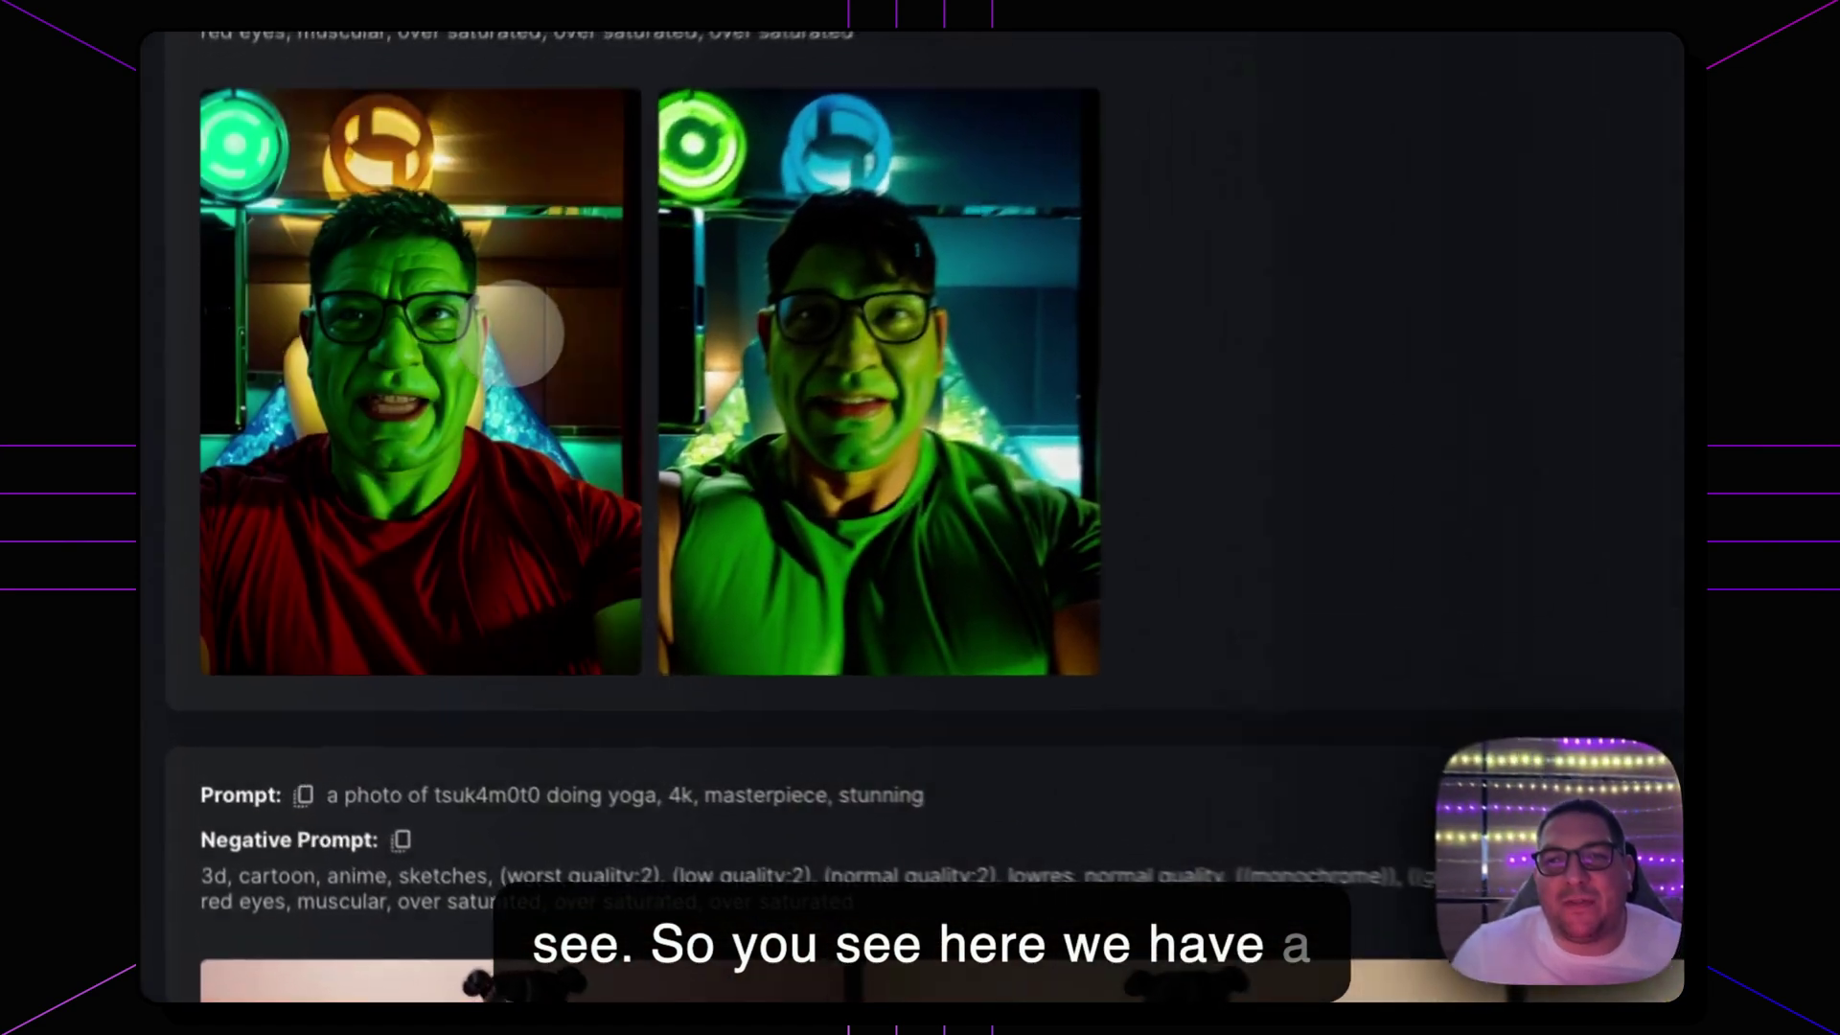
left_click(393, 499)
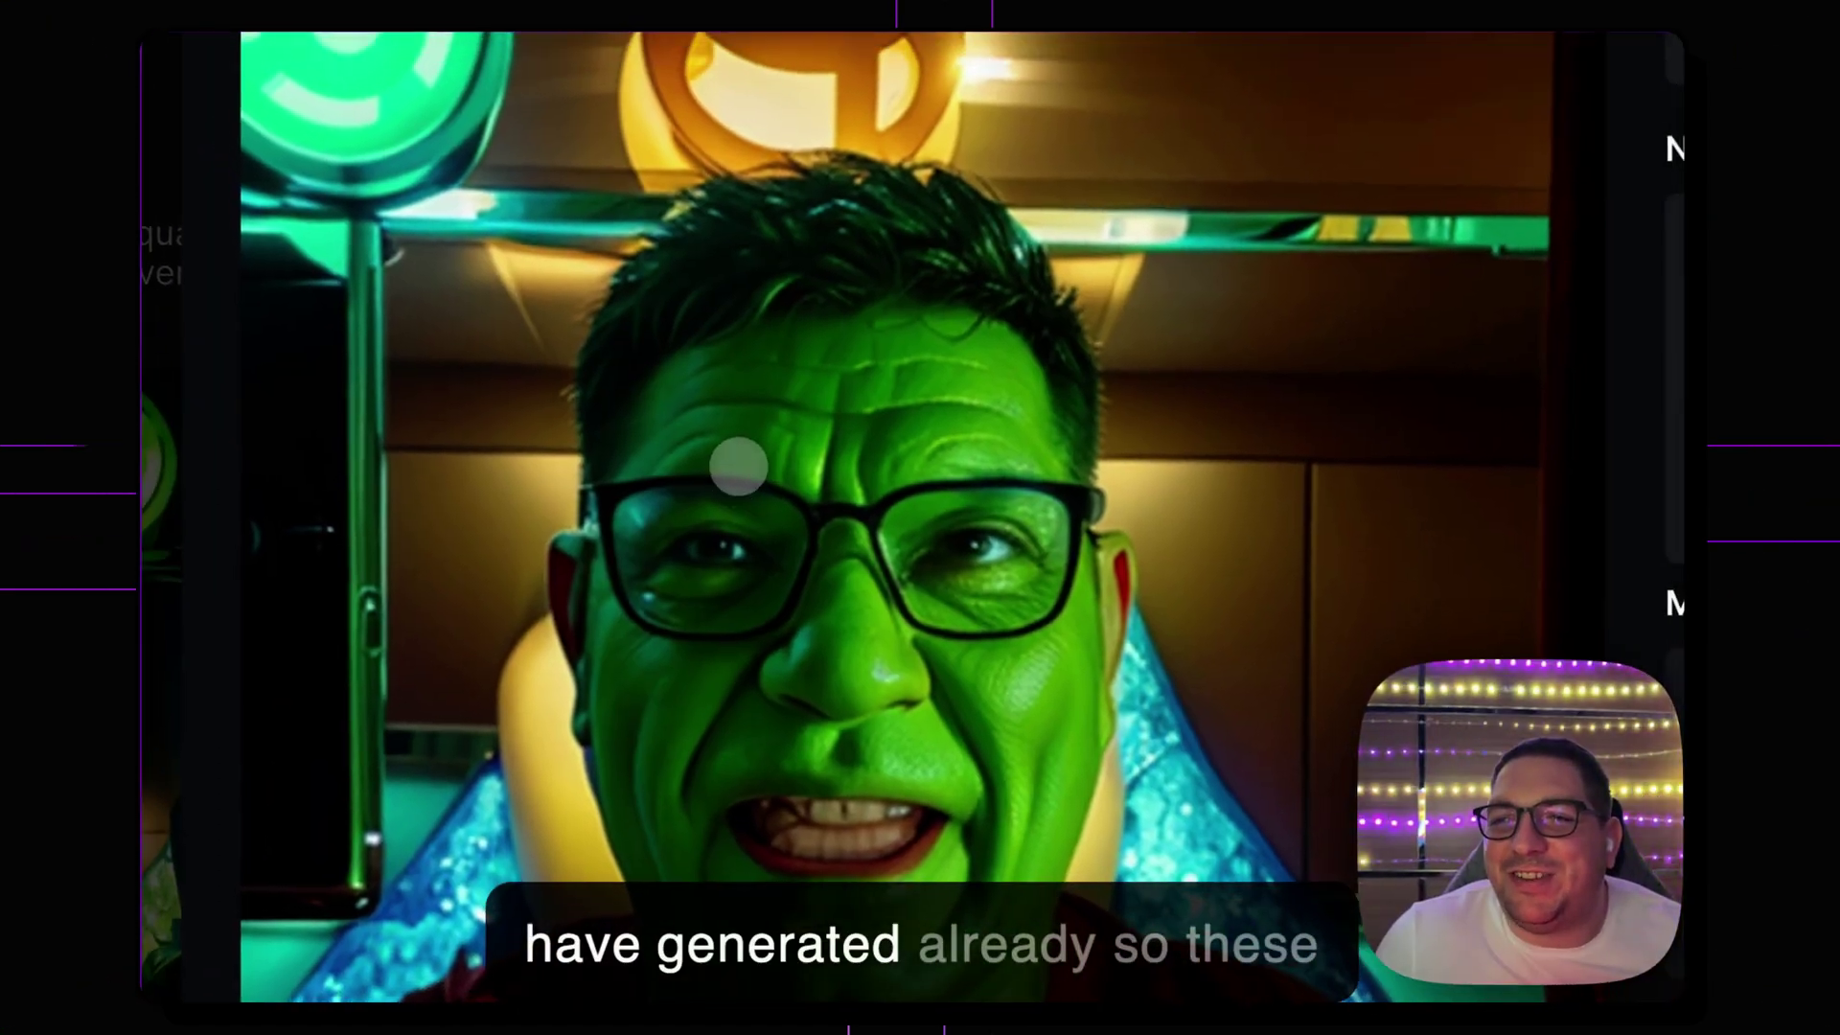
scroll(740, 465, "down", 5)
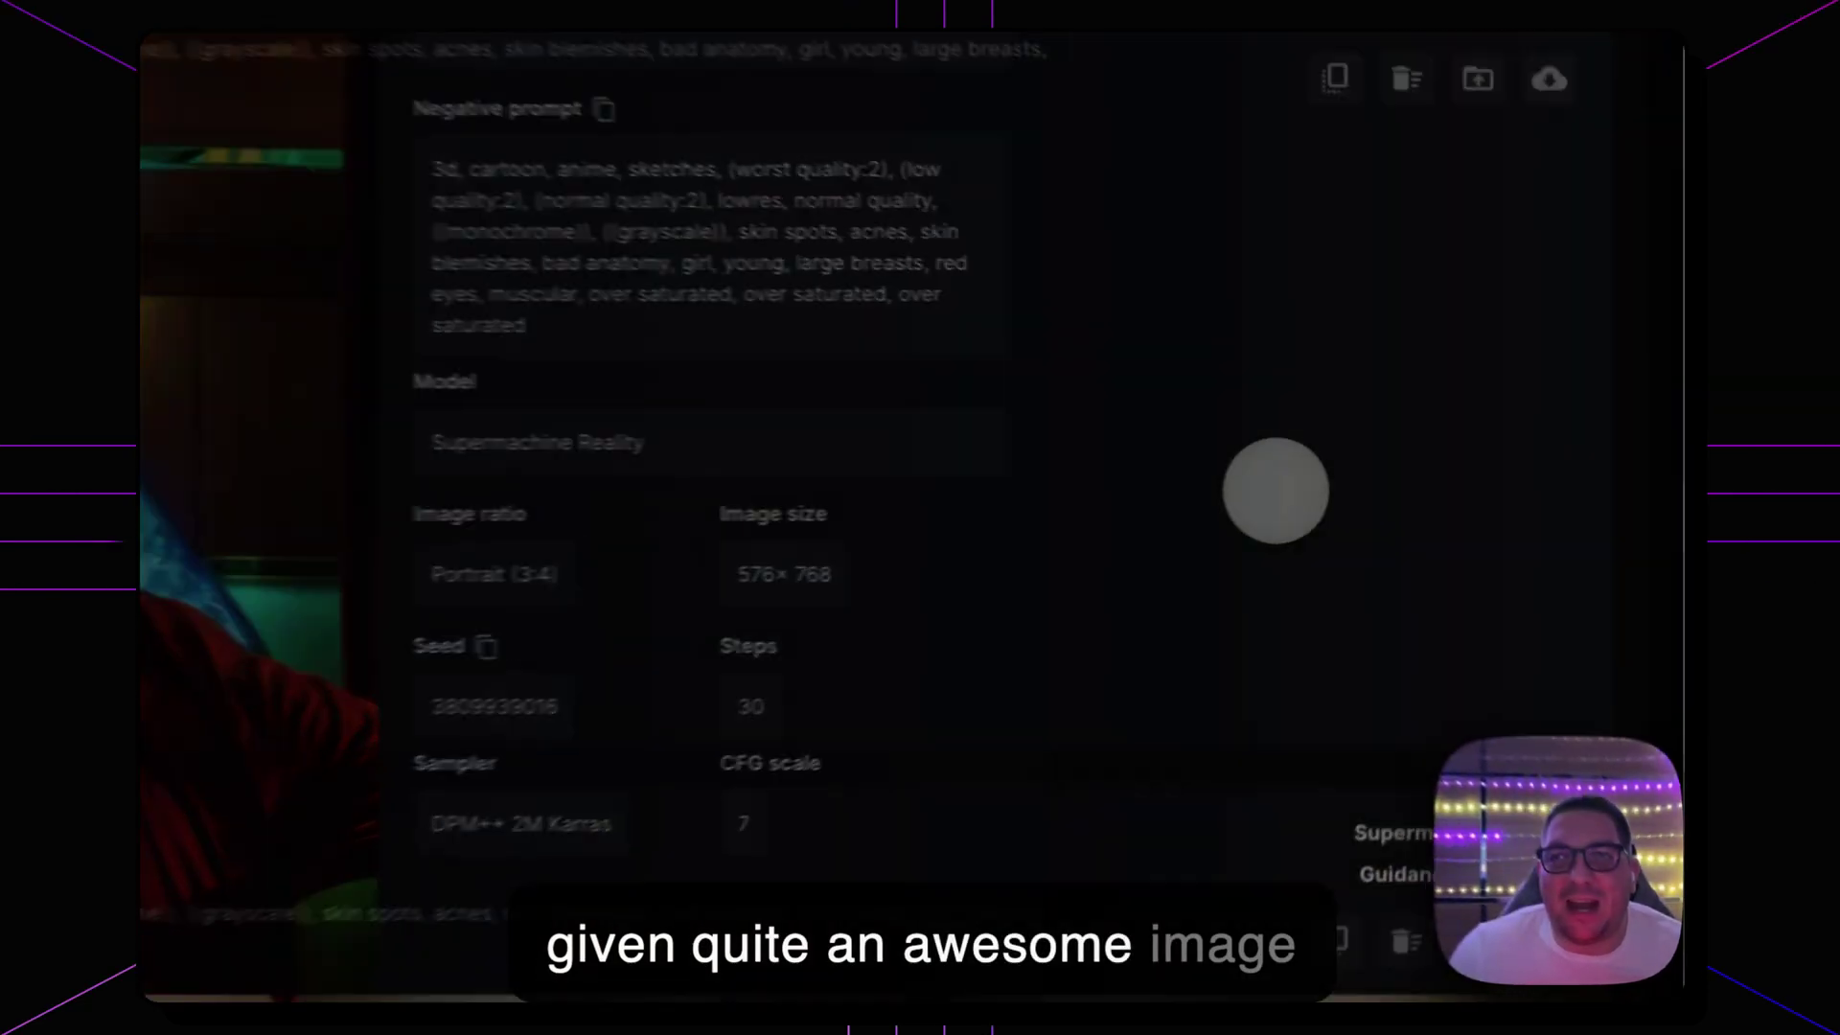
Close the enlarged image and return to the two snowy northern-lights desert images.
left_click(1463, 470)
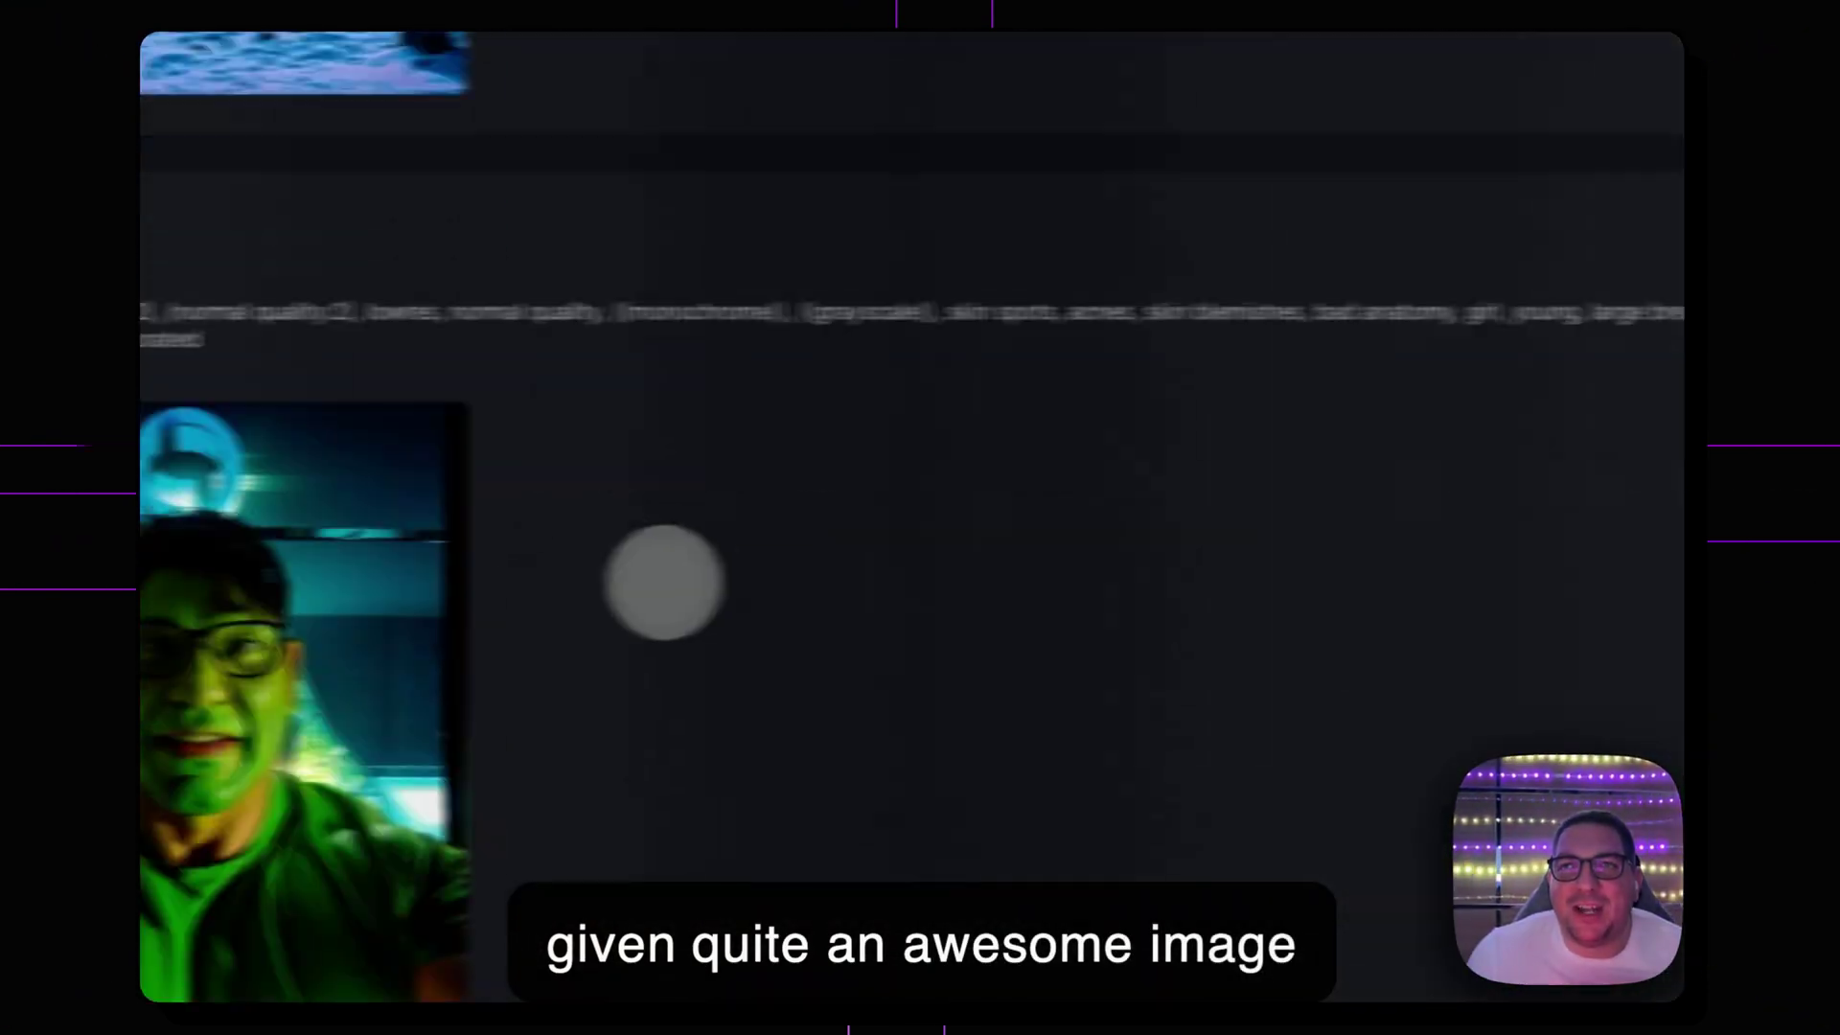
scroll(777, 551, "up", 5)
scroll(878, 533, "up", 5)
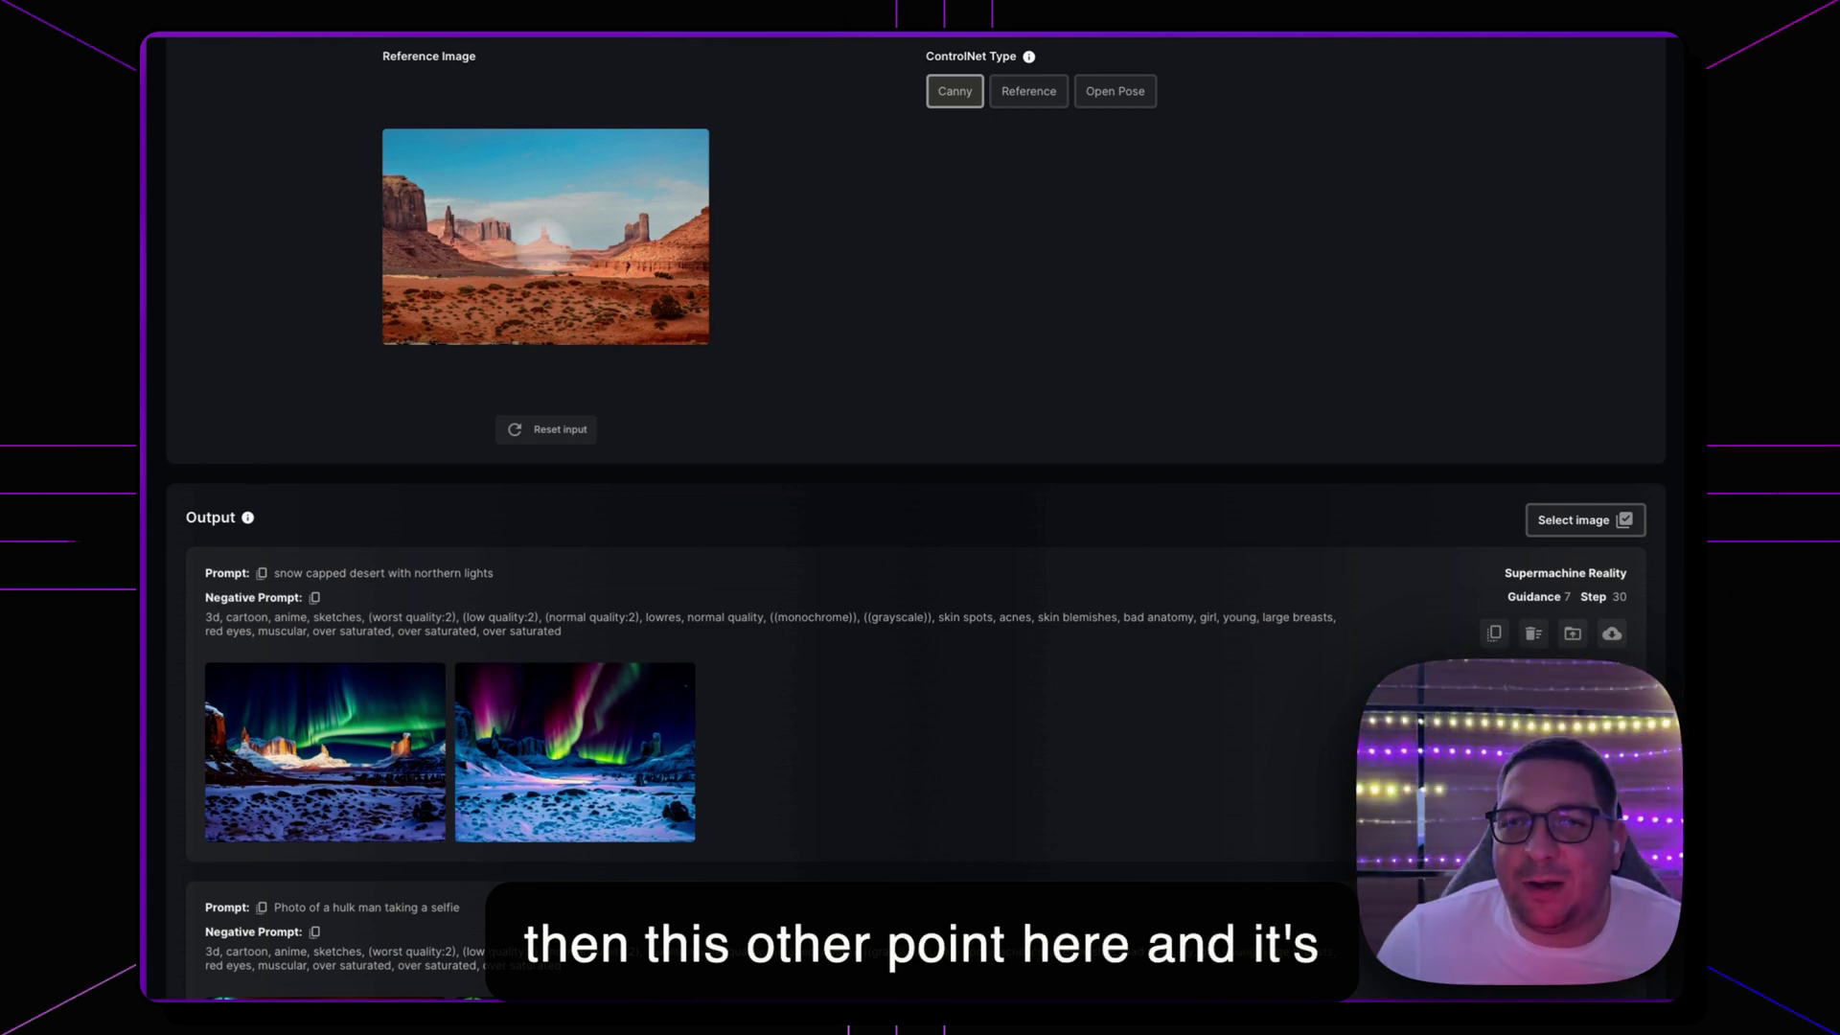
left_click(421, 757)
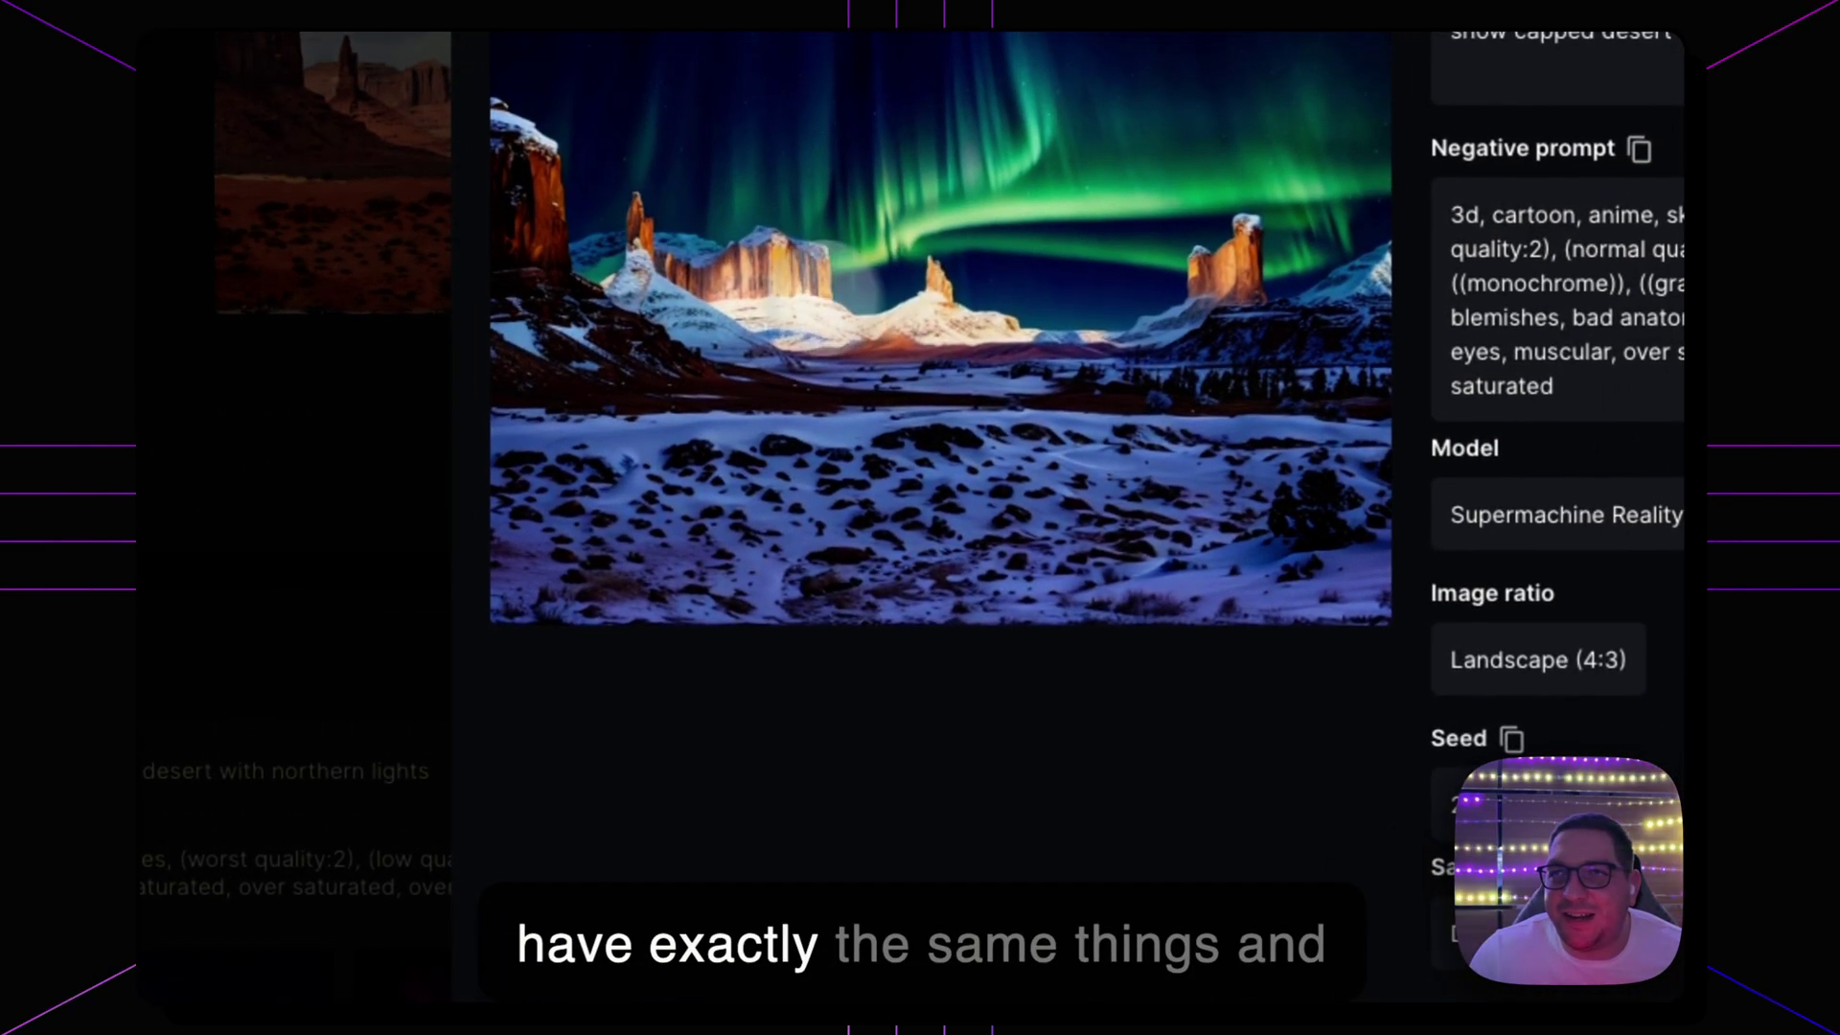
scroll(1062, 299, "down", 5)
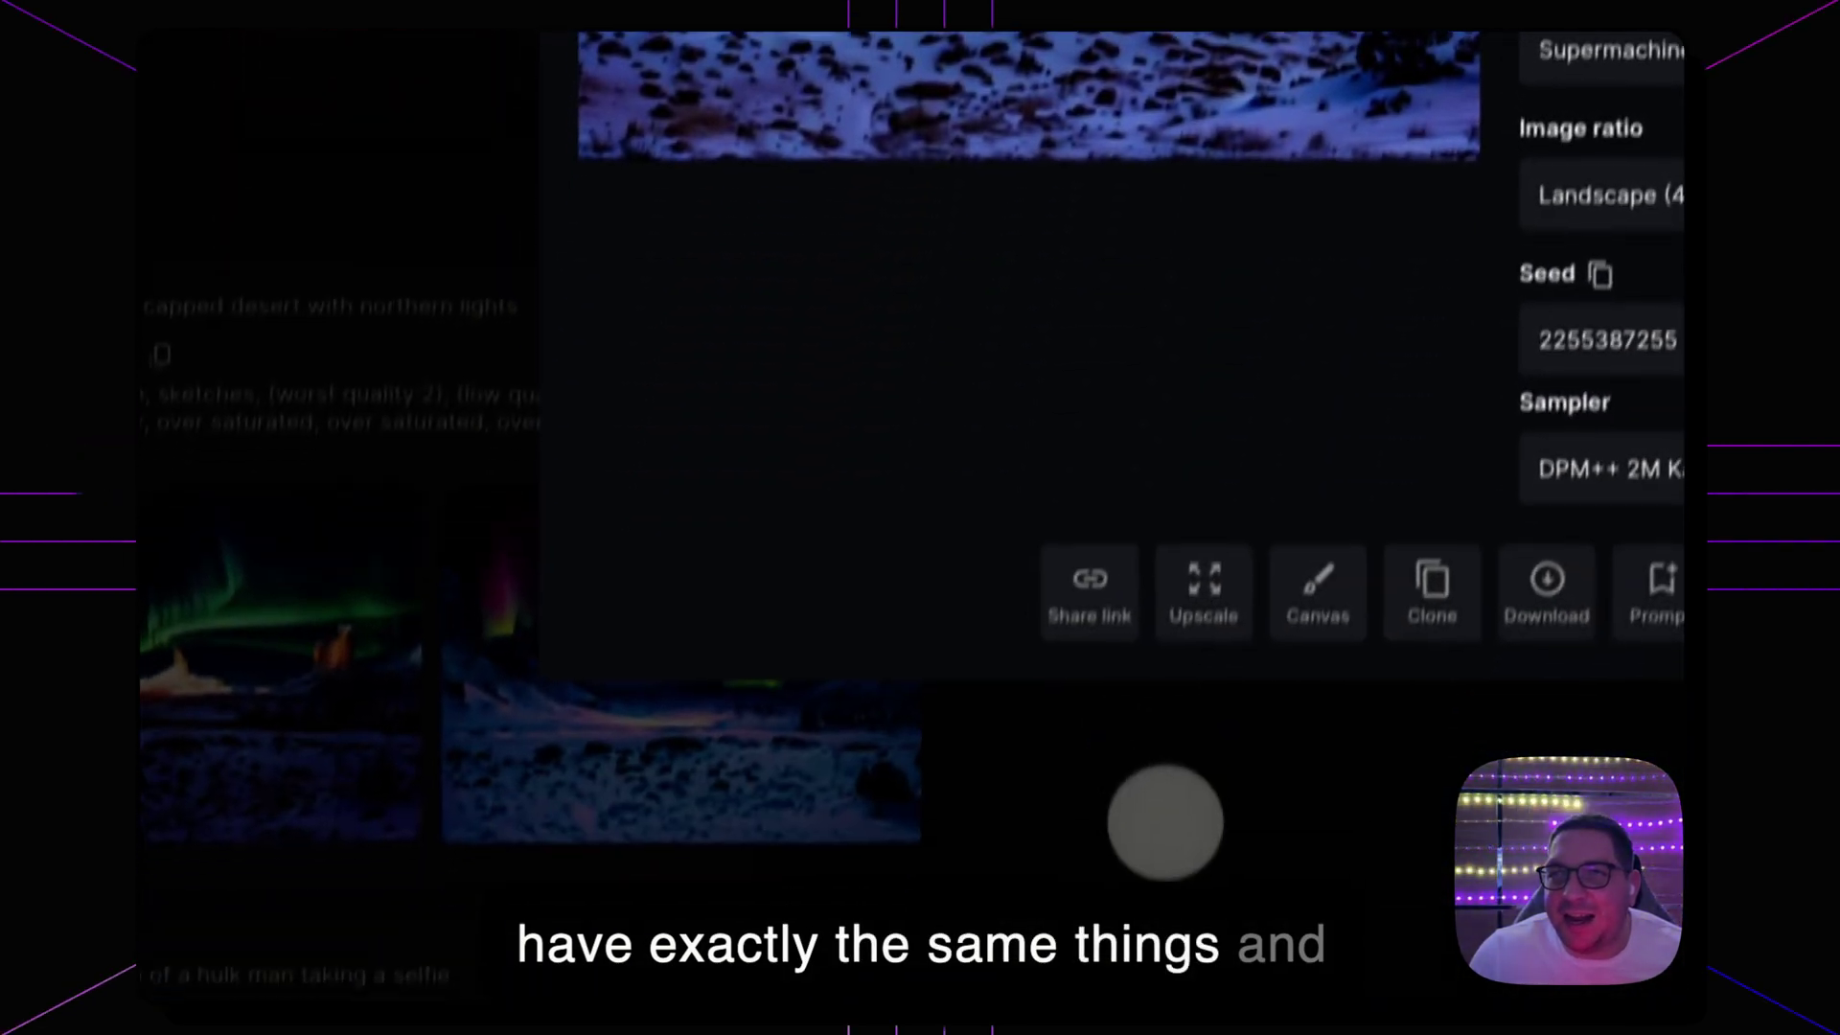
left_click(1166, 822)
left_click(664, 533)
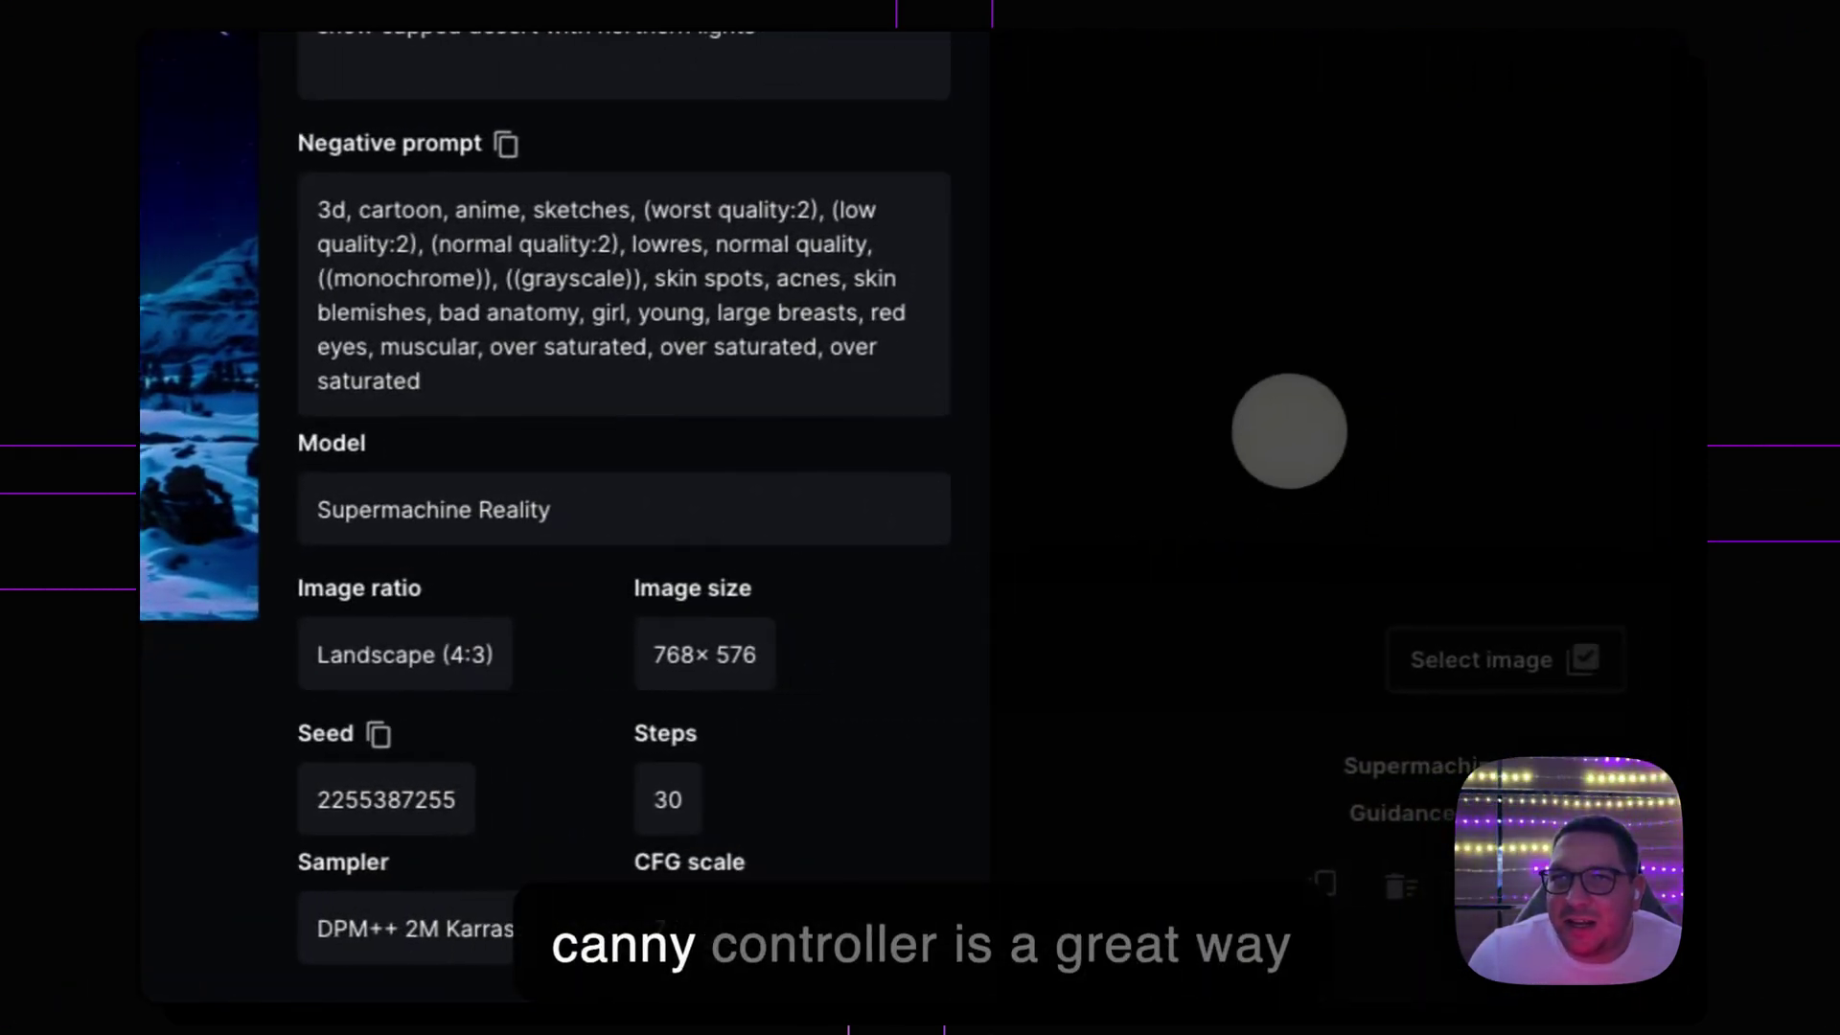
scroll(802, 542, "down", 10)
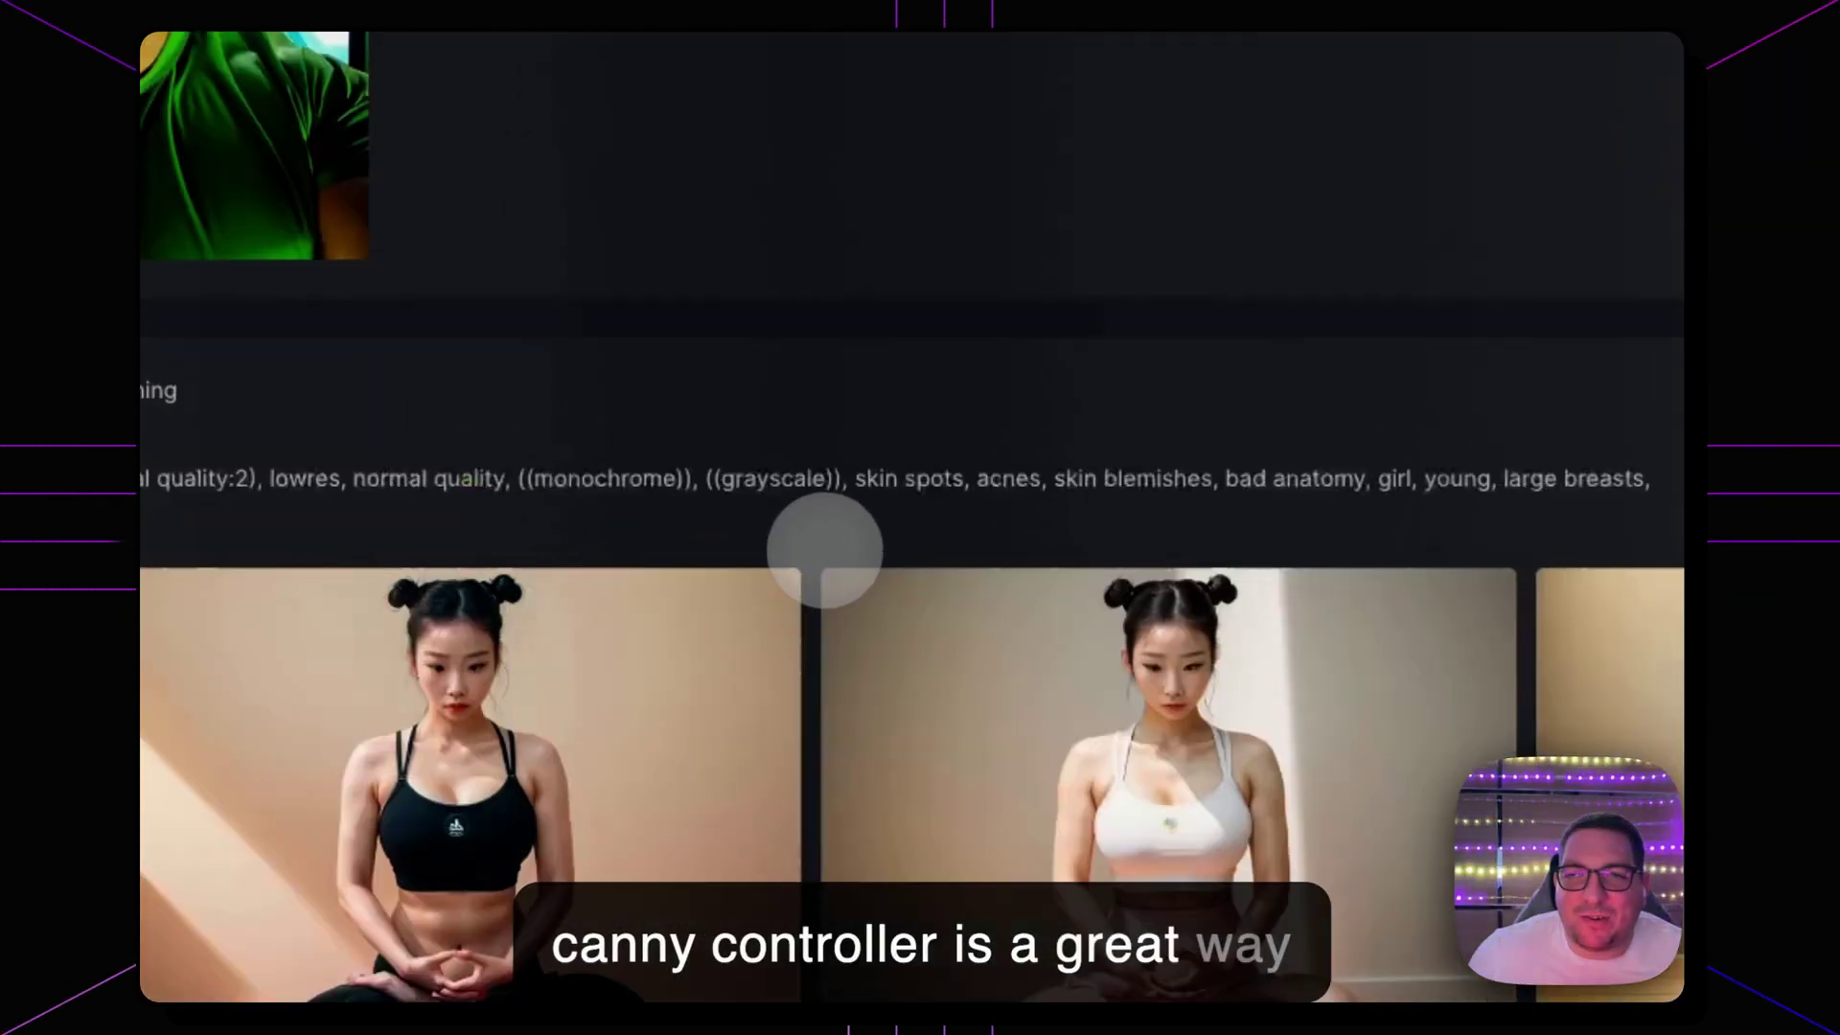
Load the London street photo with the red bus and white taxi as the reference image.
scroll(889, 543, "down", 8)
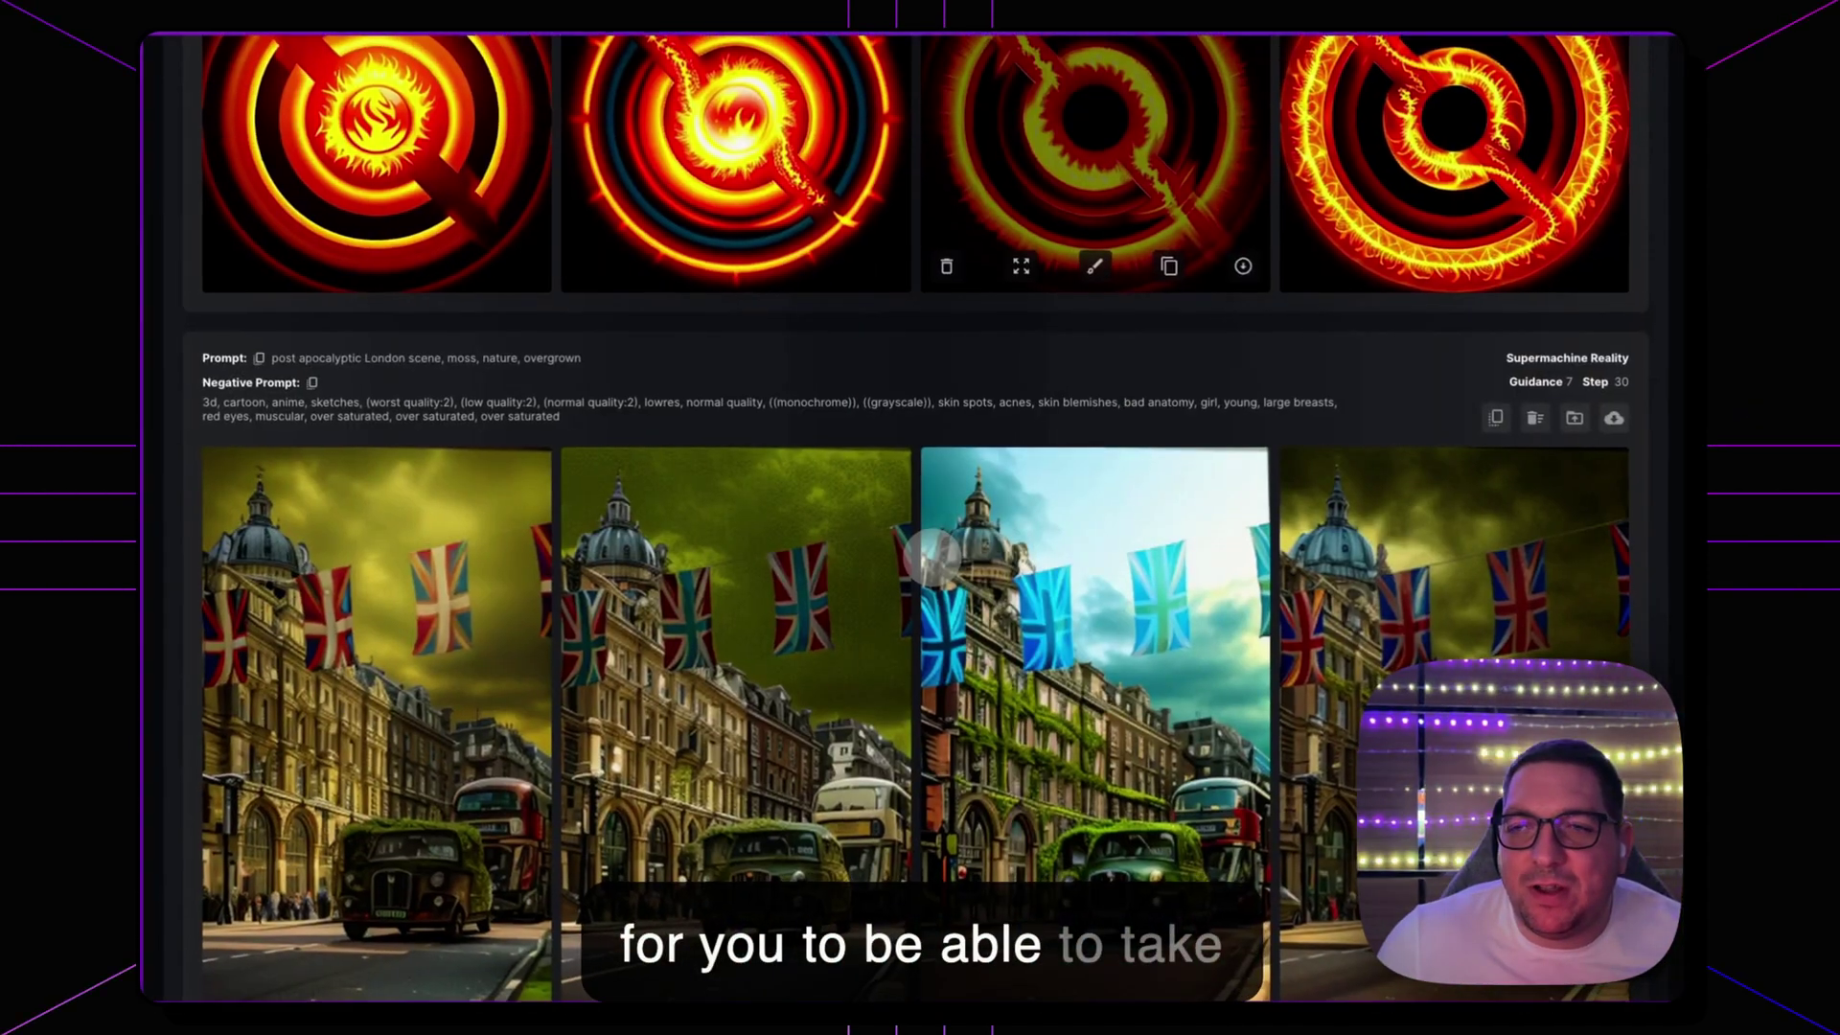
scroll(947, 584, "up", 3)
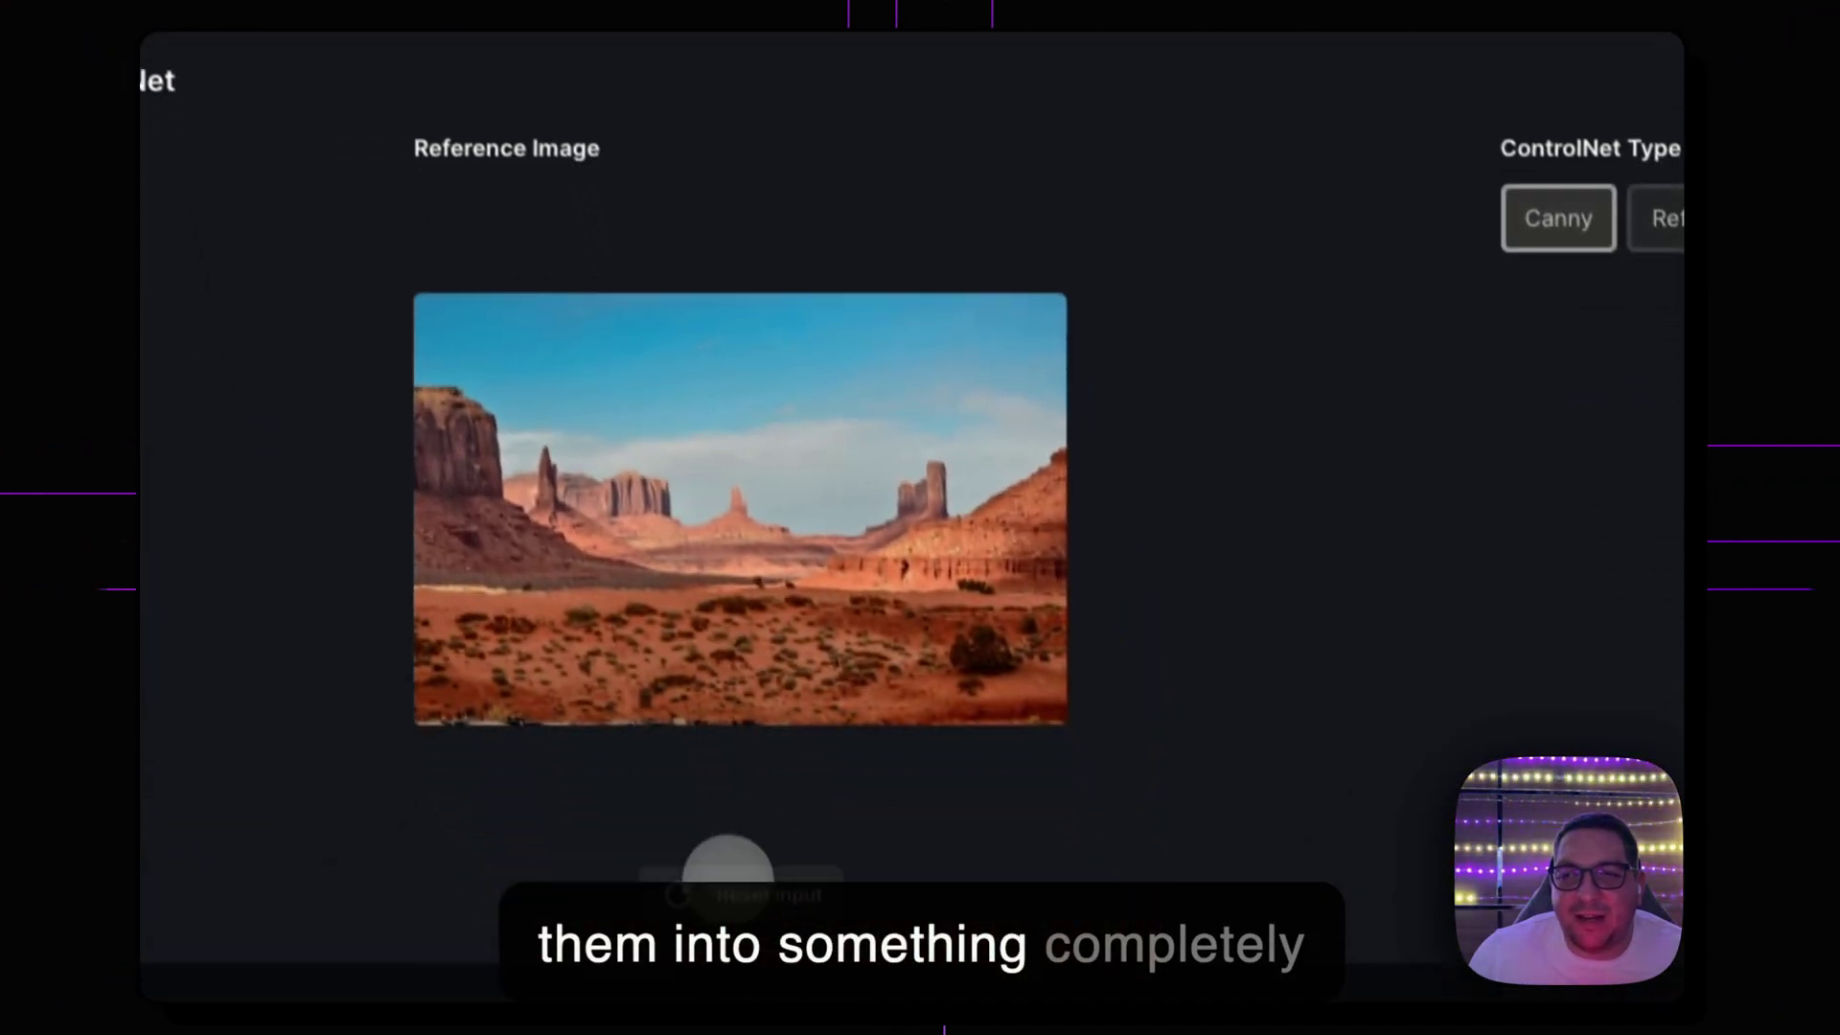
left_click(736, 451)
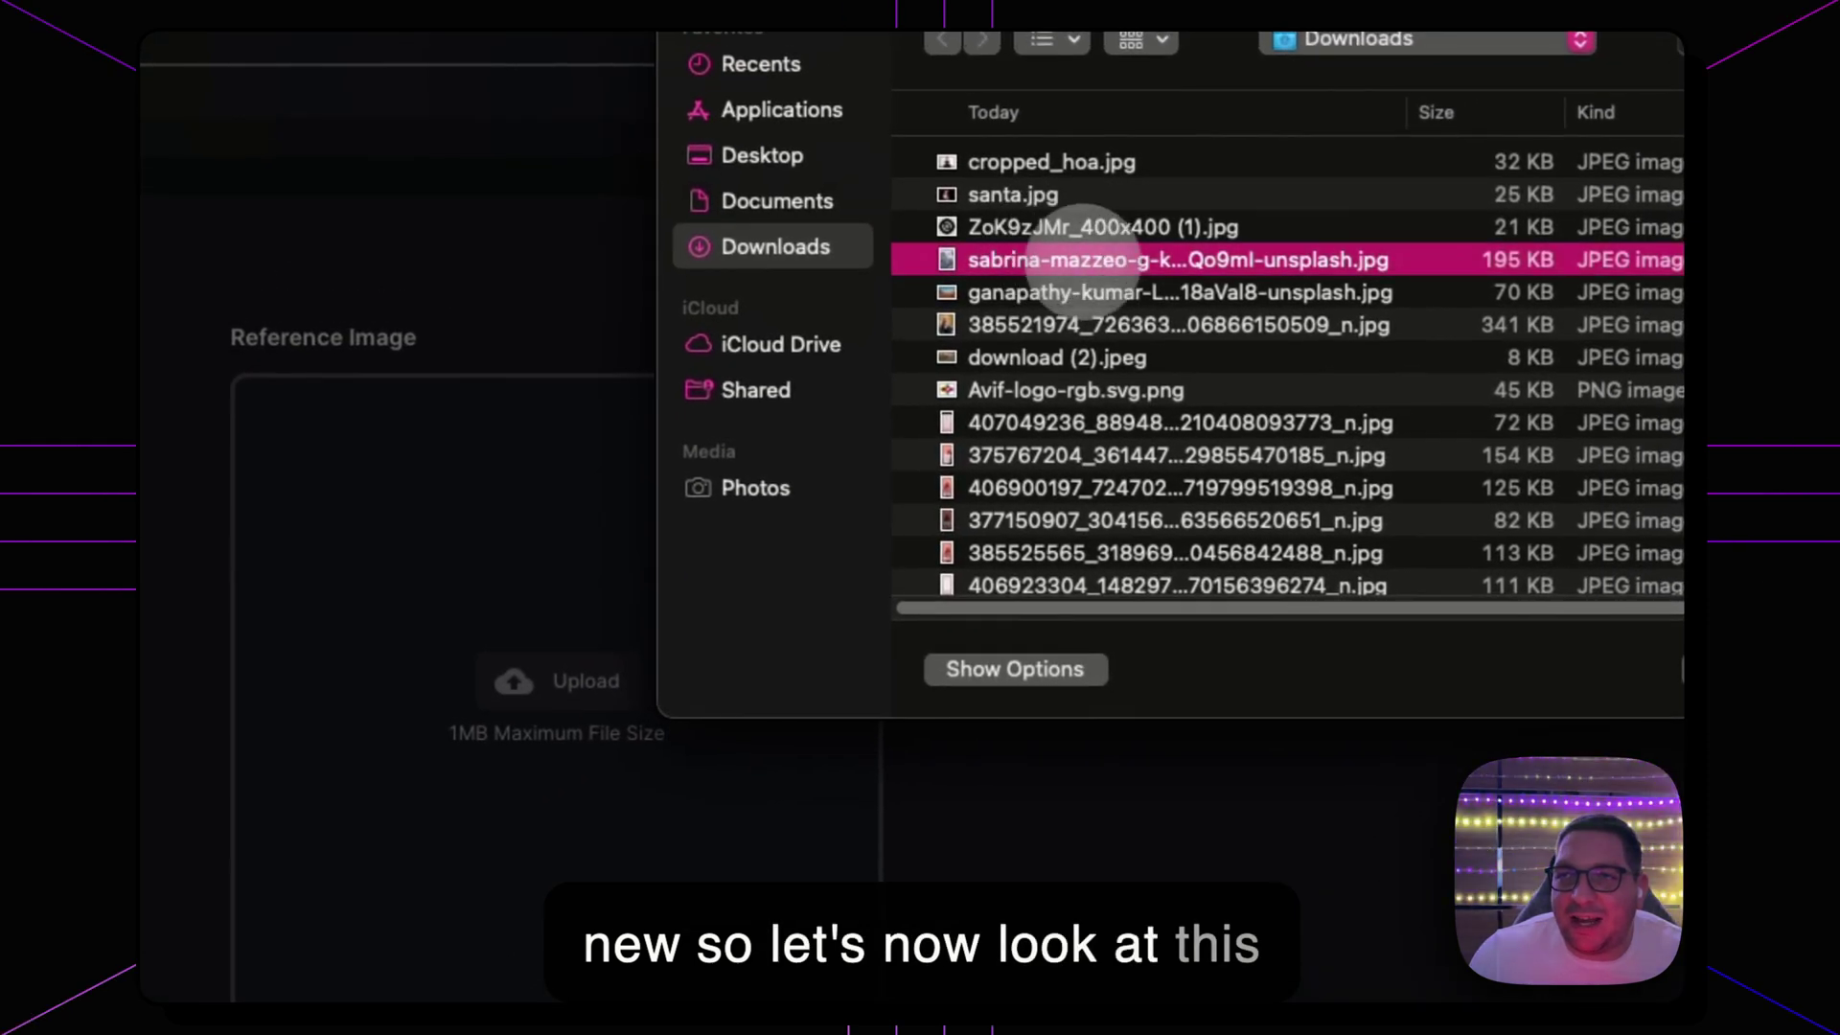
double_click(1101, 257)
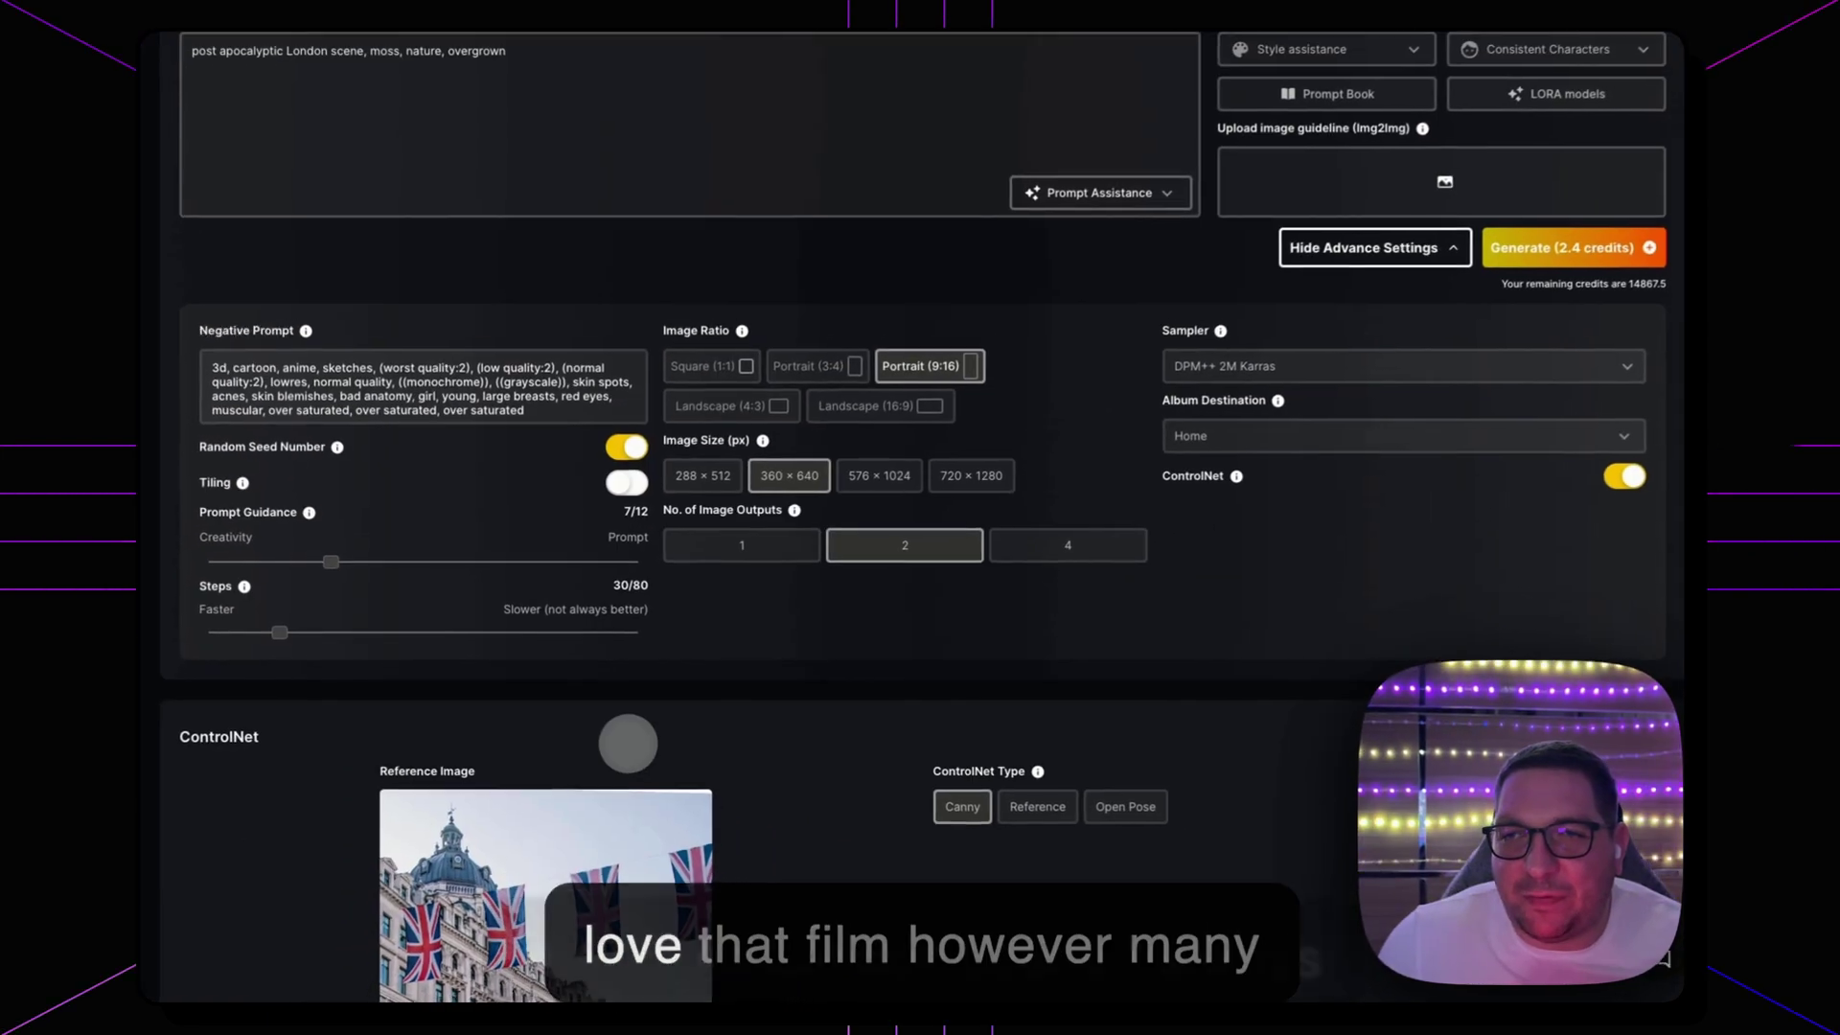
Check the prompt and settings, then generate two 9:16 post apocalyptic mossy London images.
scroll(626, 769, "up", 5)
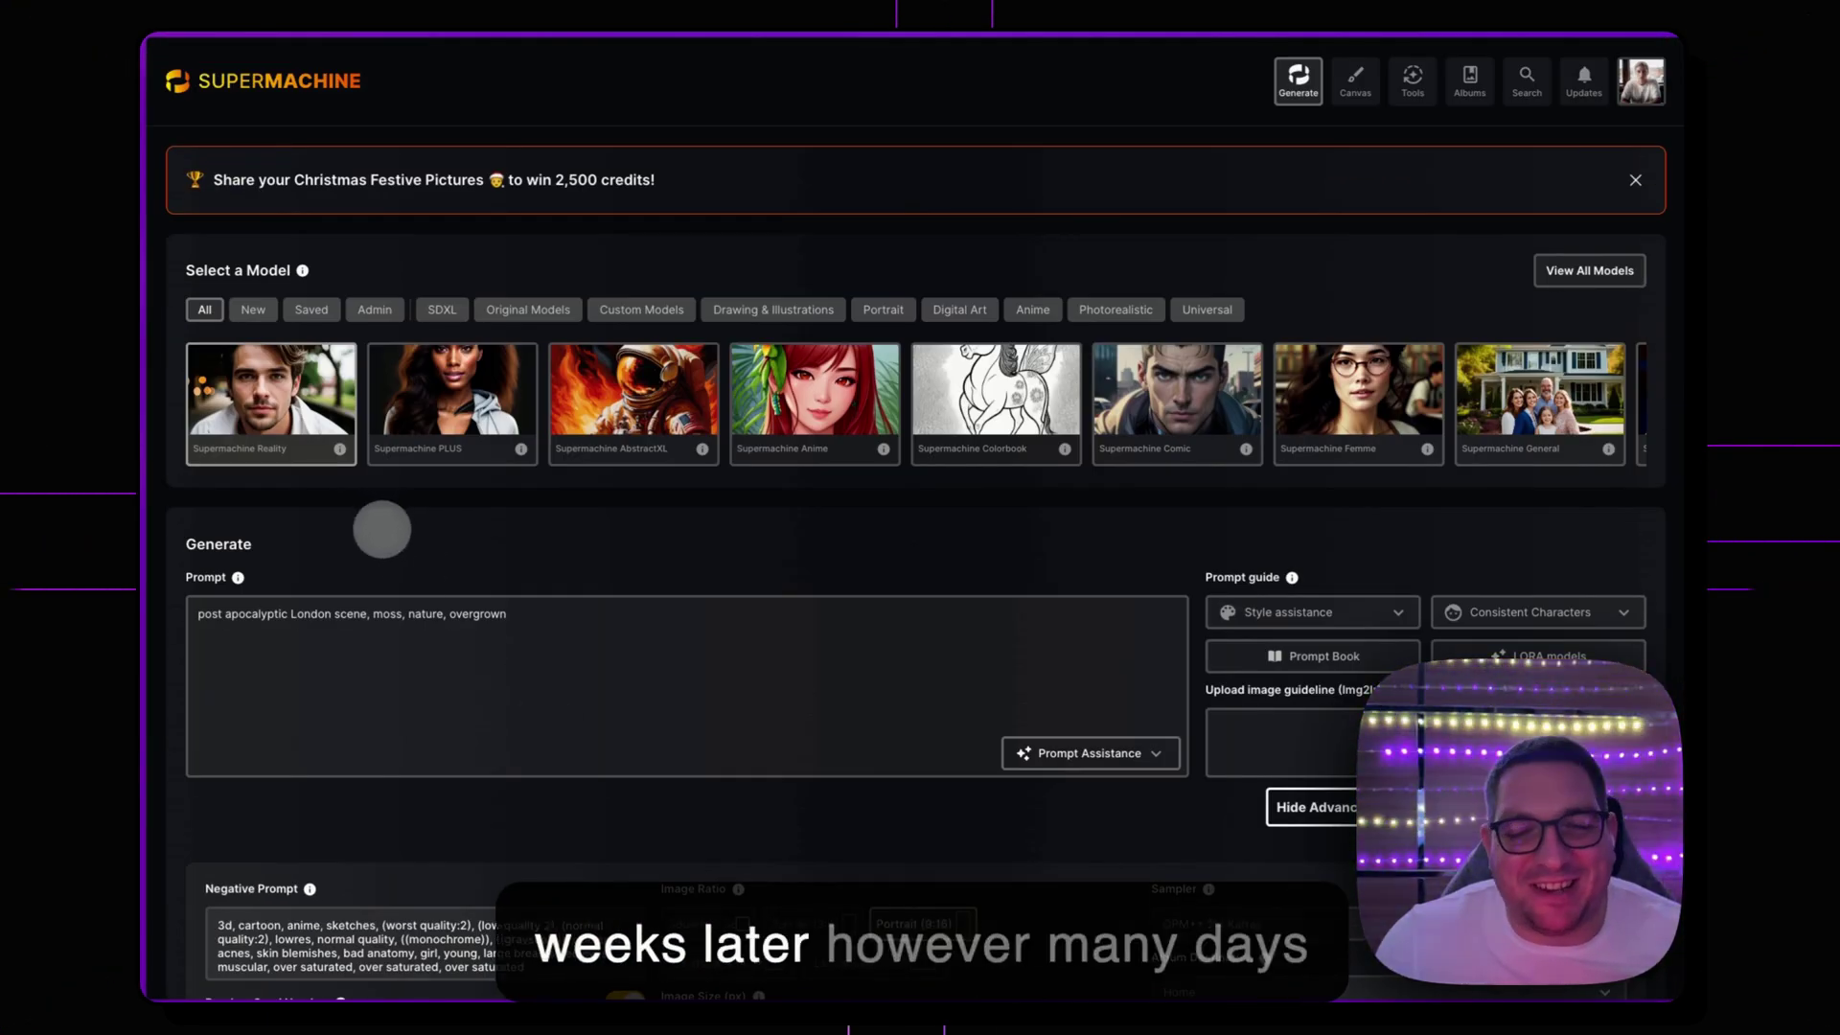
scroll(383, 532, "down", 3)
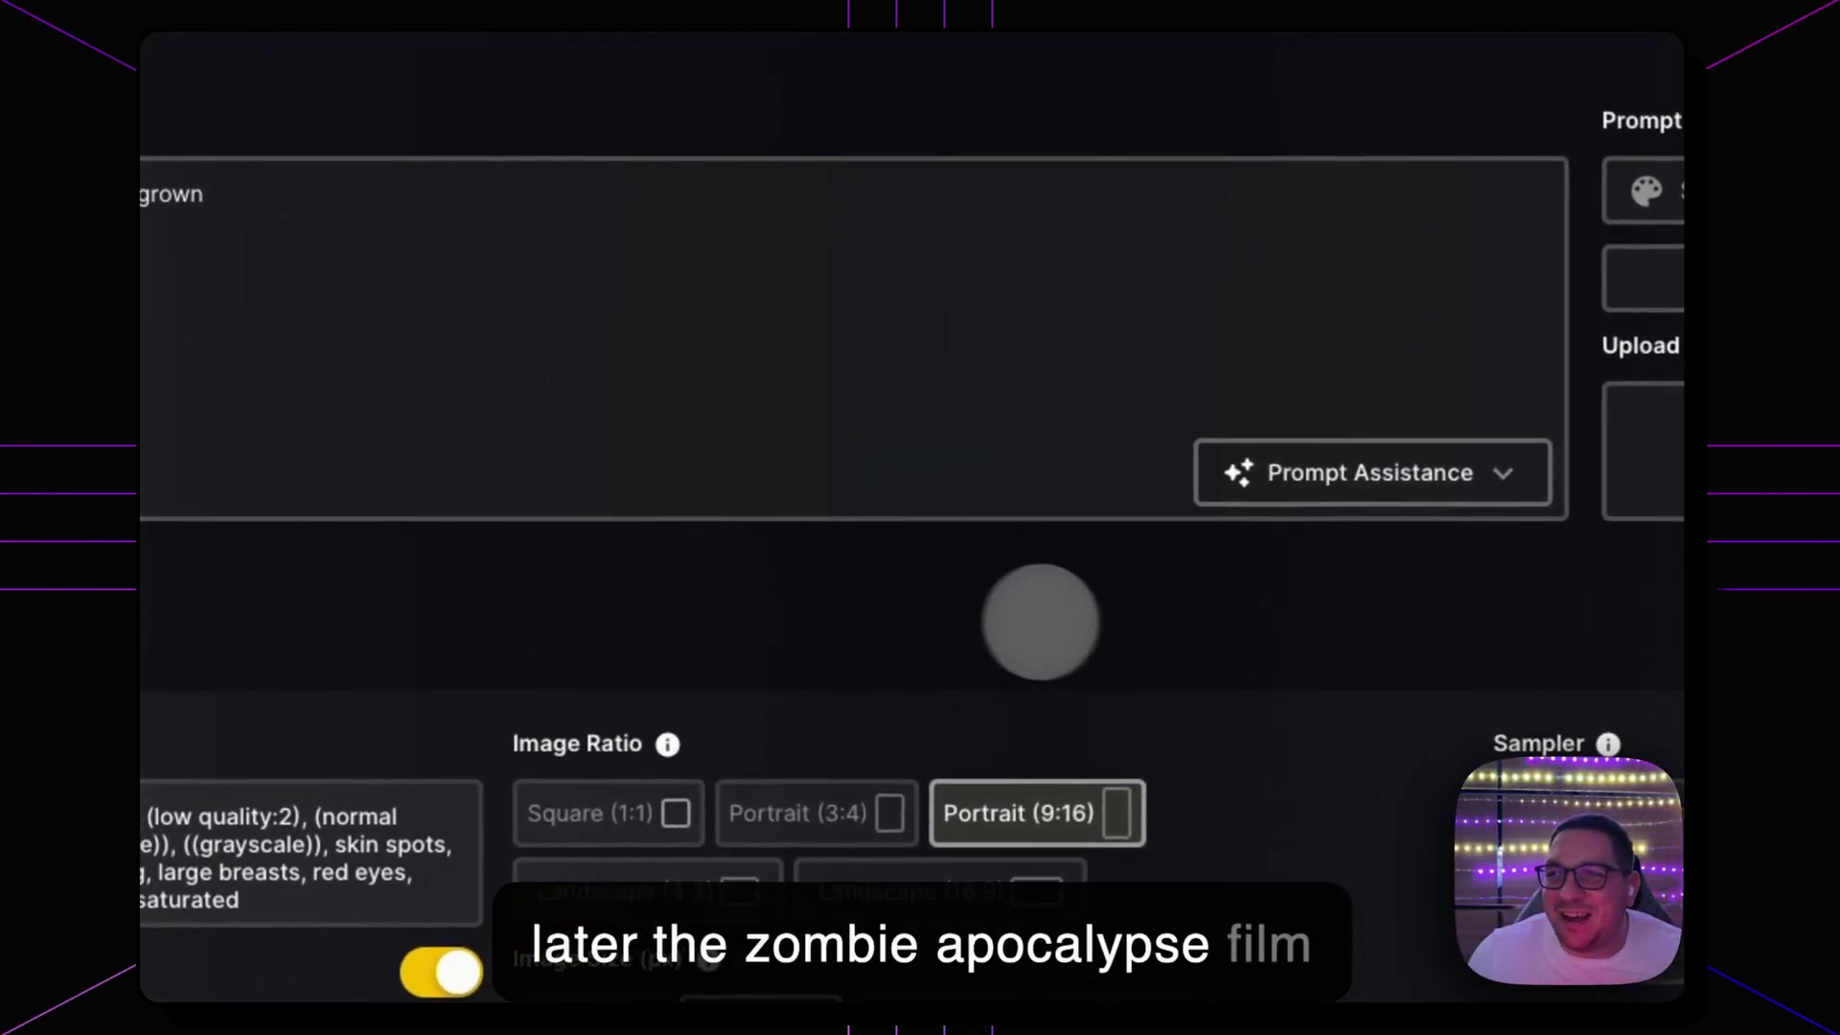
left_click(1380, 517)
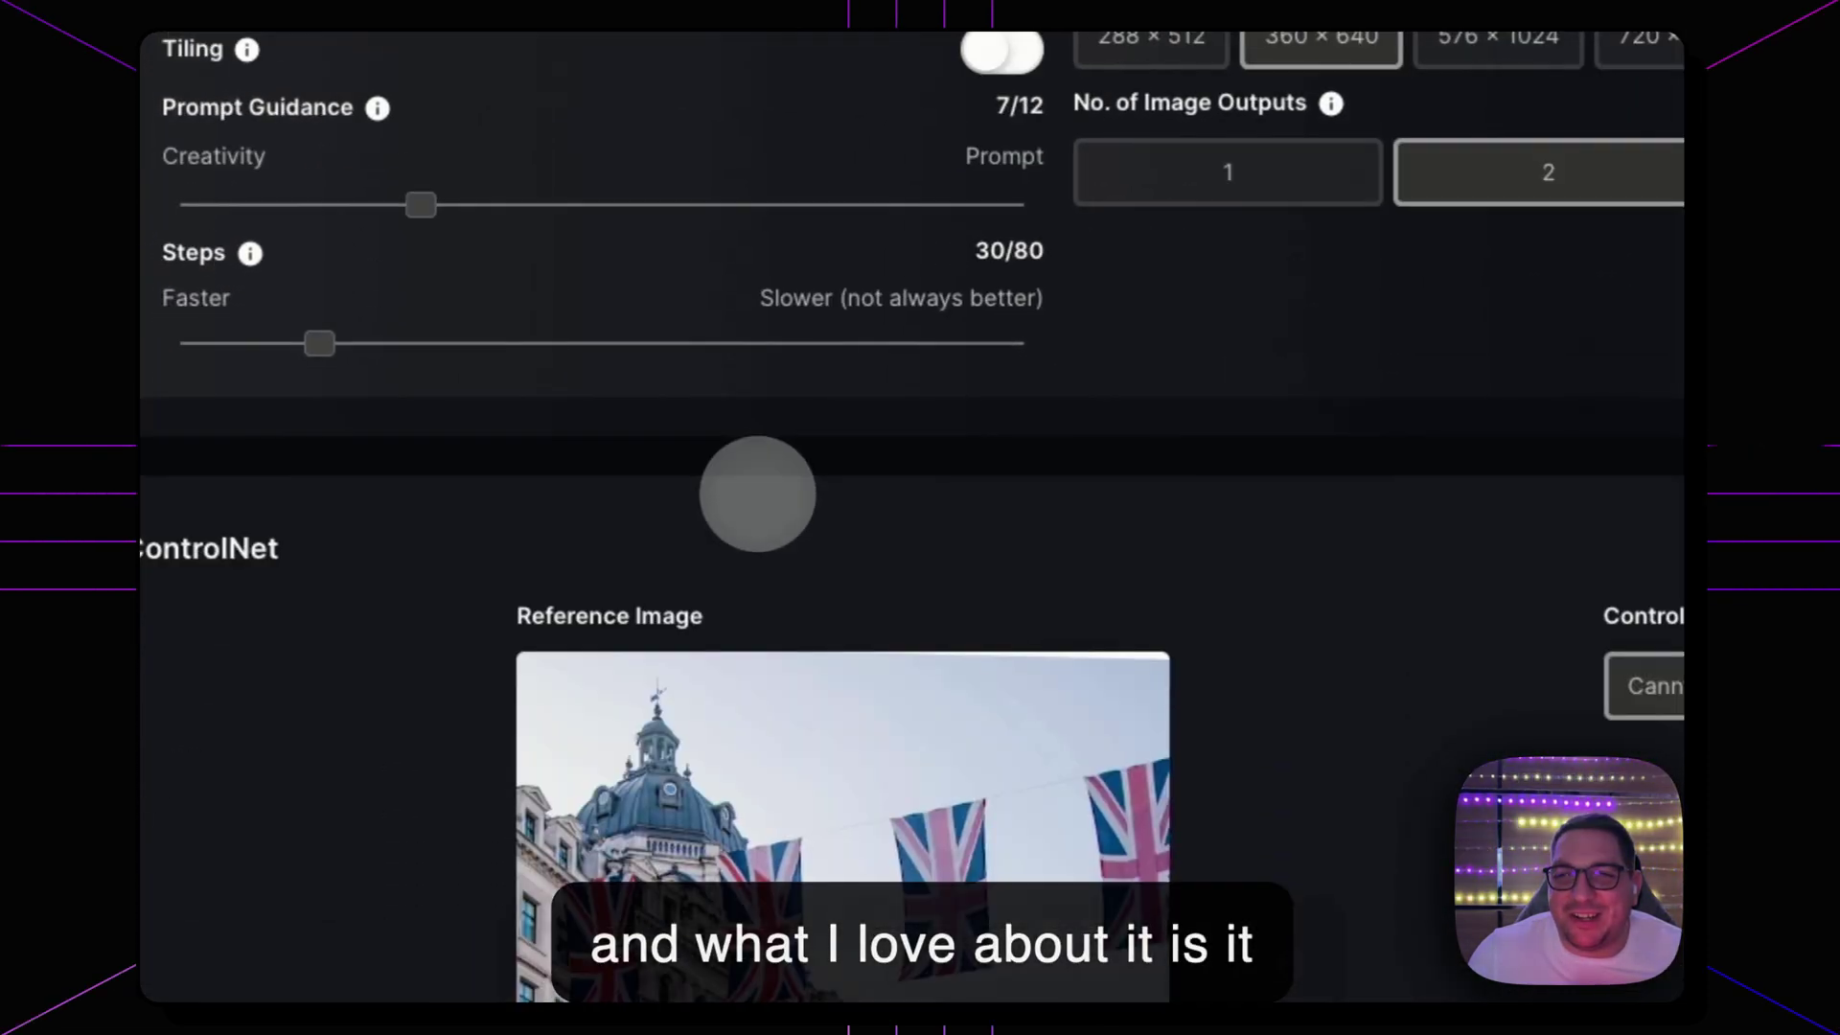
scroll(810, 581, "down", 5)
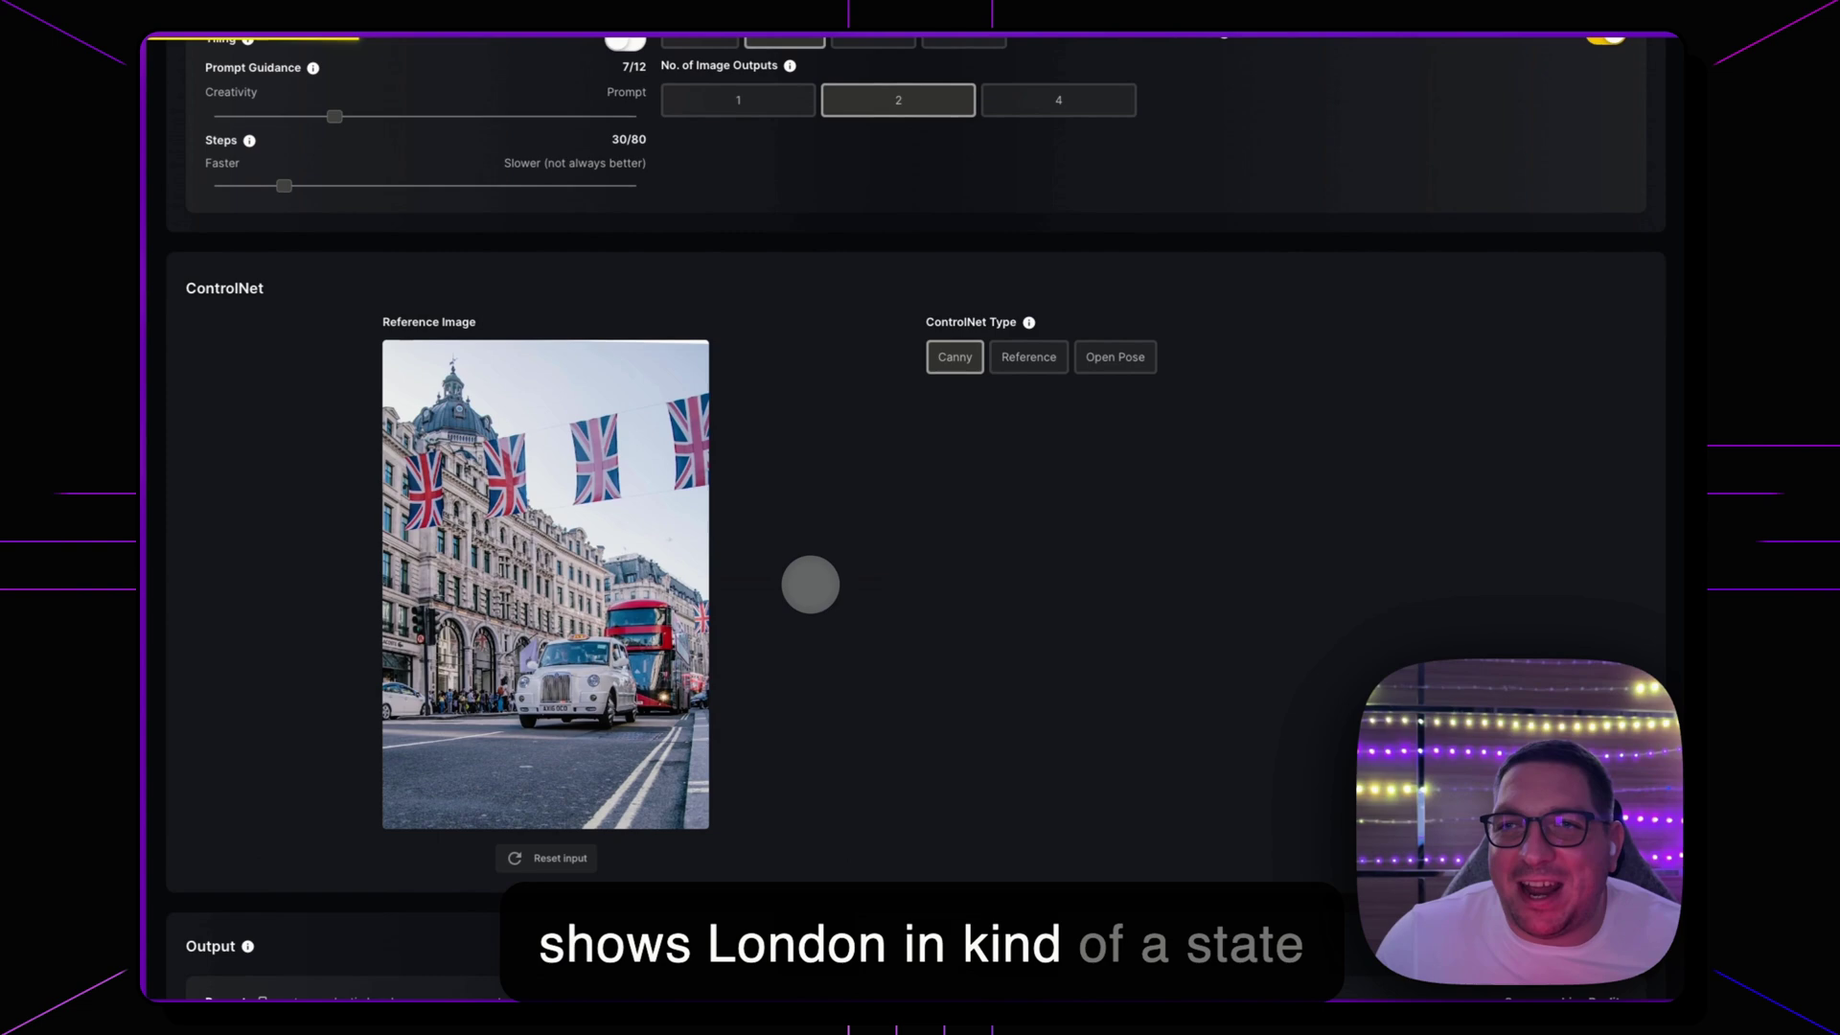
scroll(810, 584, "up", 3)
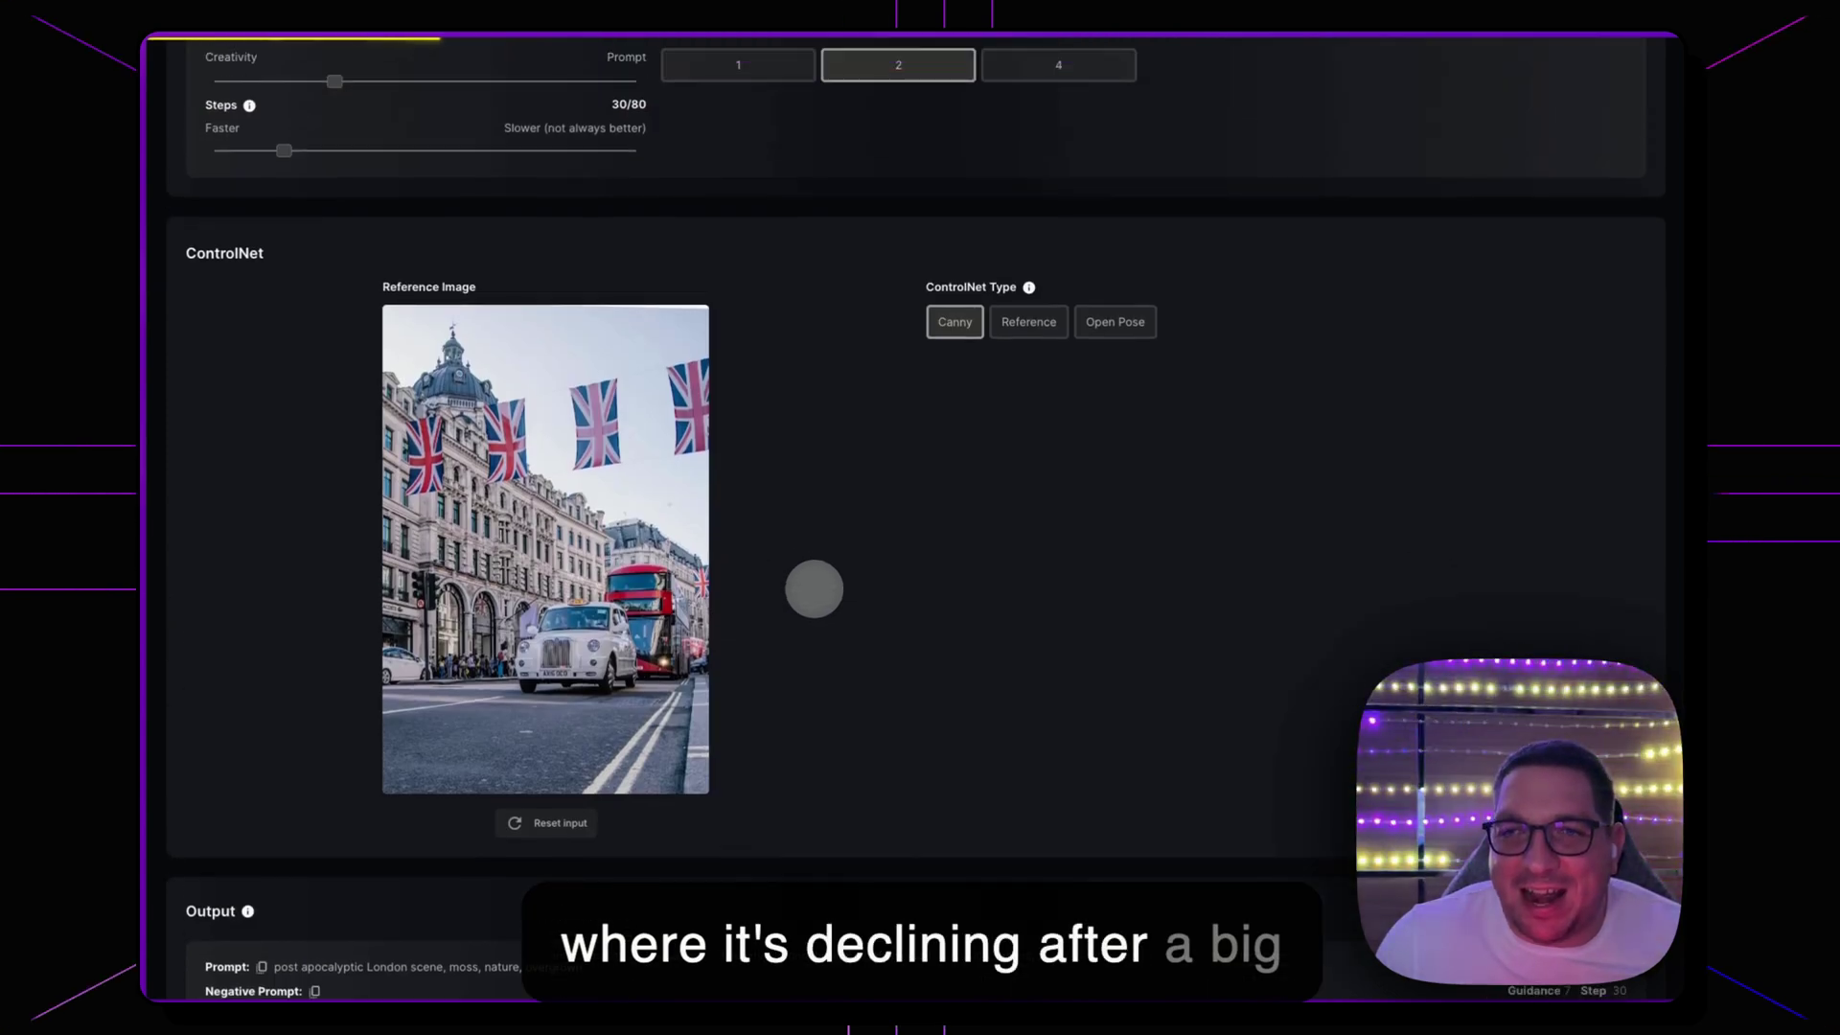
Scroll up to the prompt and select the word 'moss'.
scroll(815, 588, "down", 8)
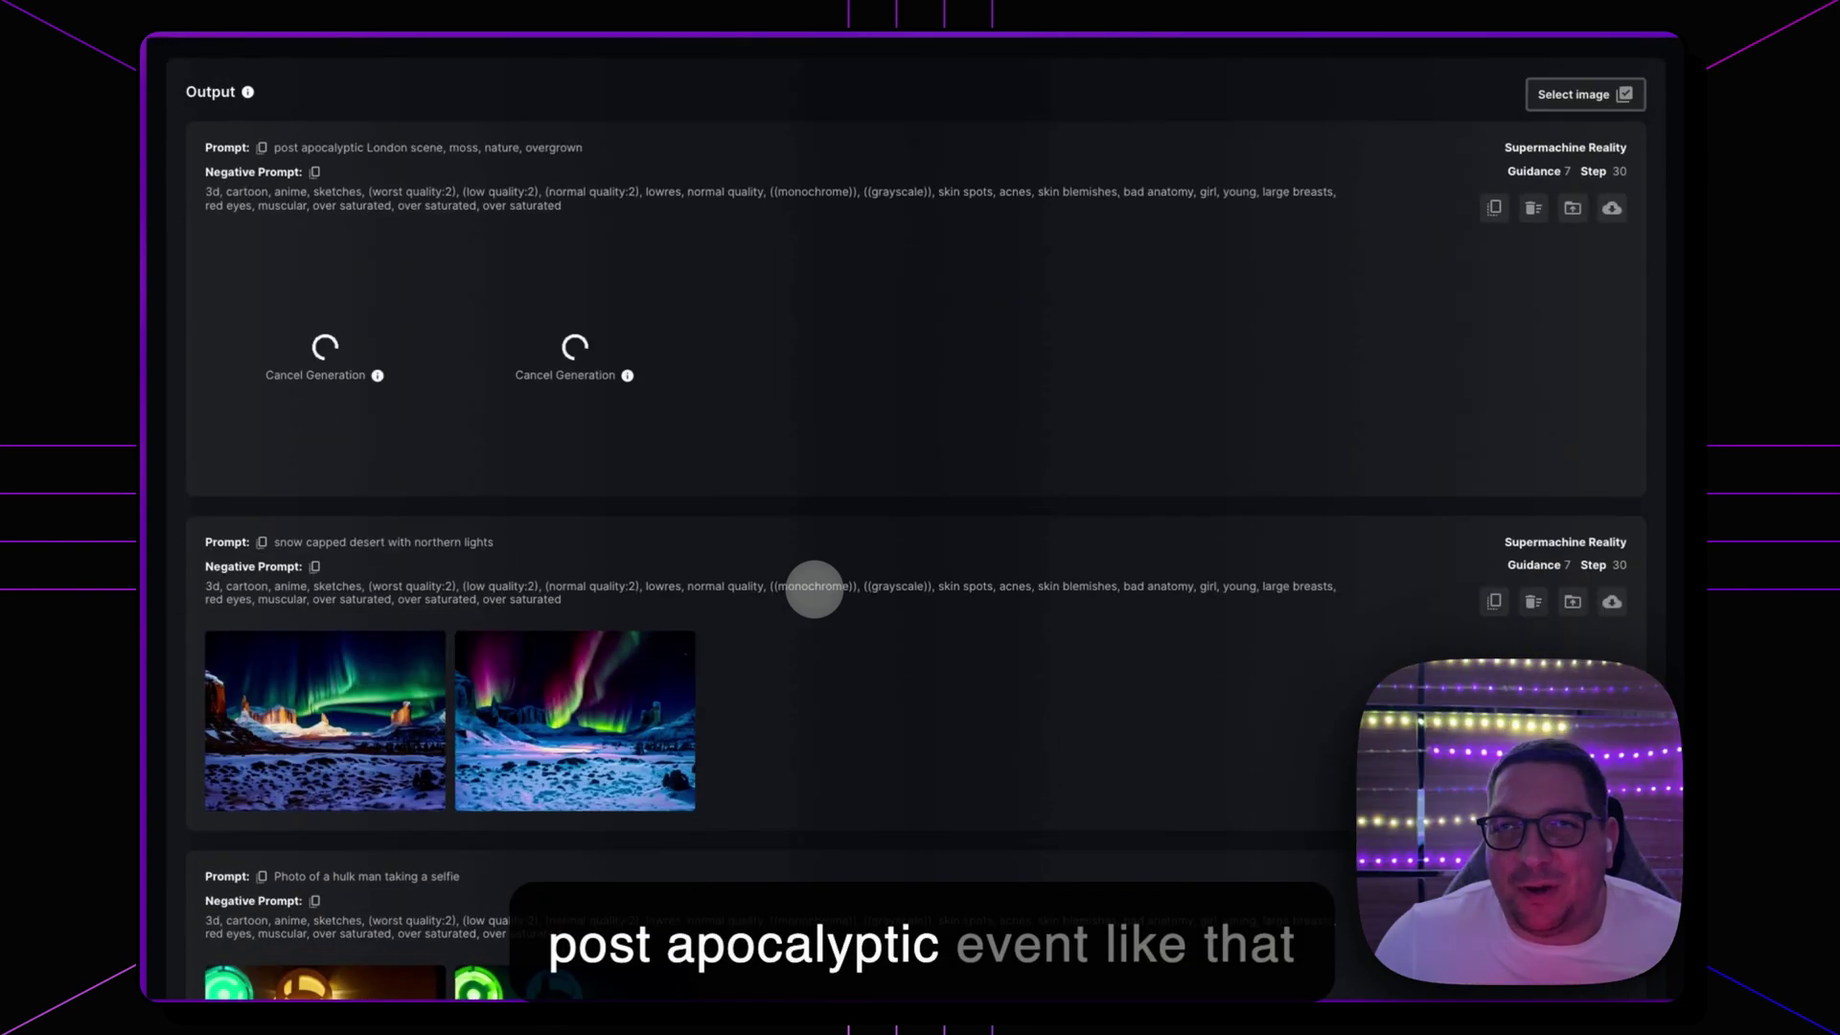
scroll(815, 588, "up", 4)
scroll(814, 589, "up", 2)
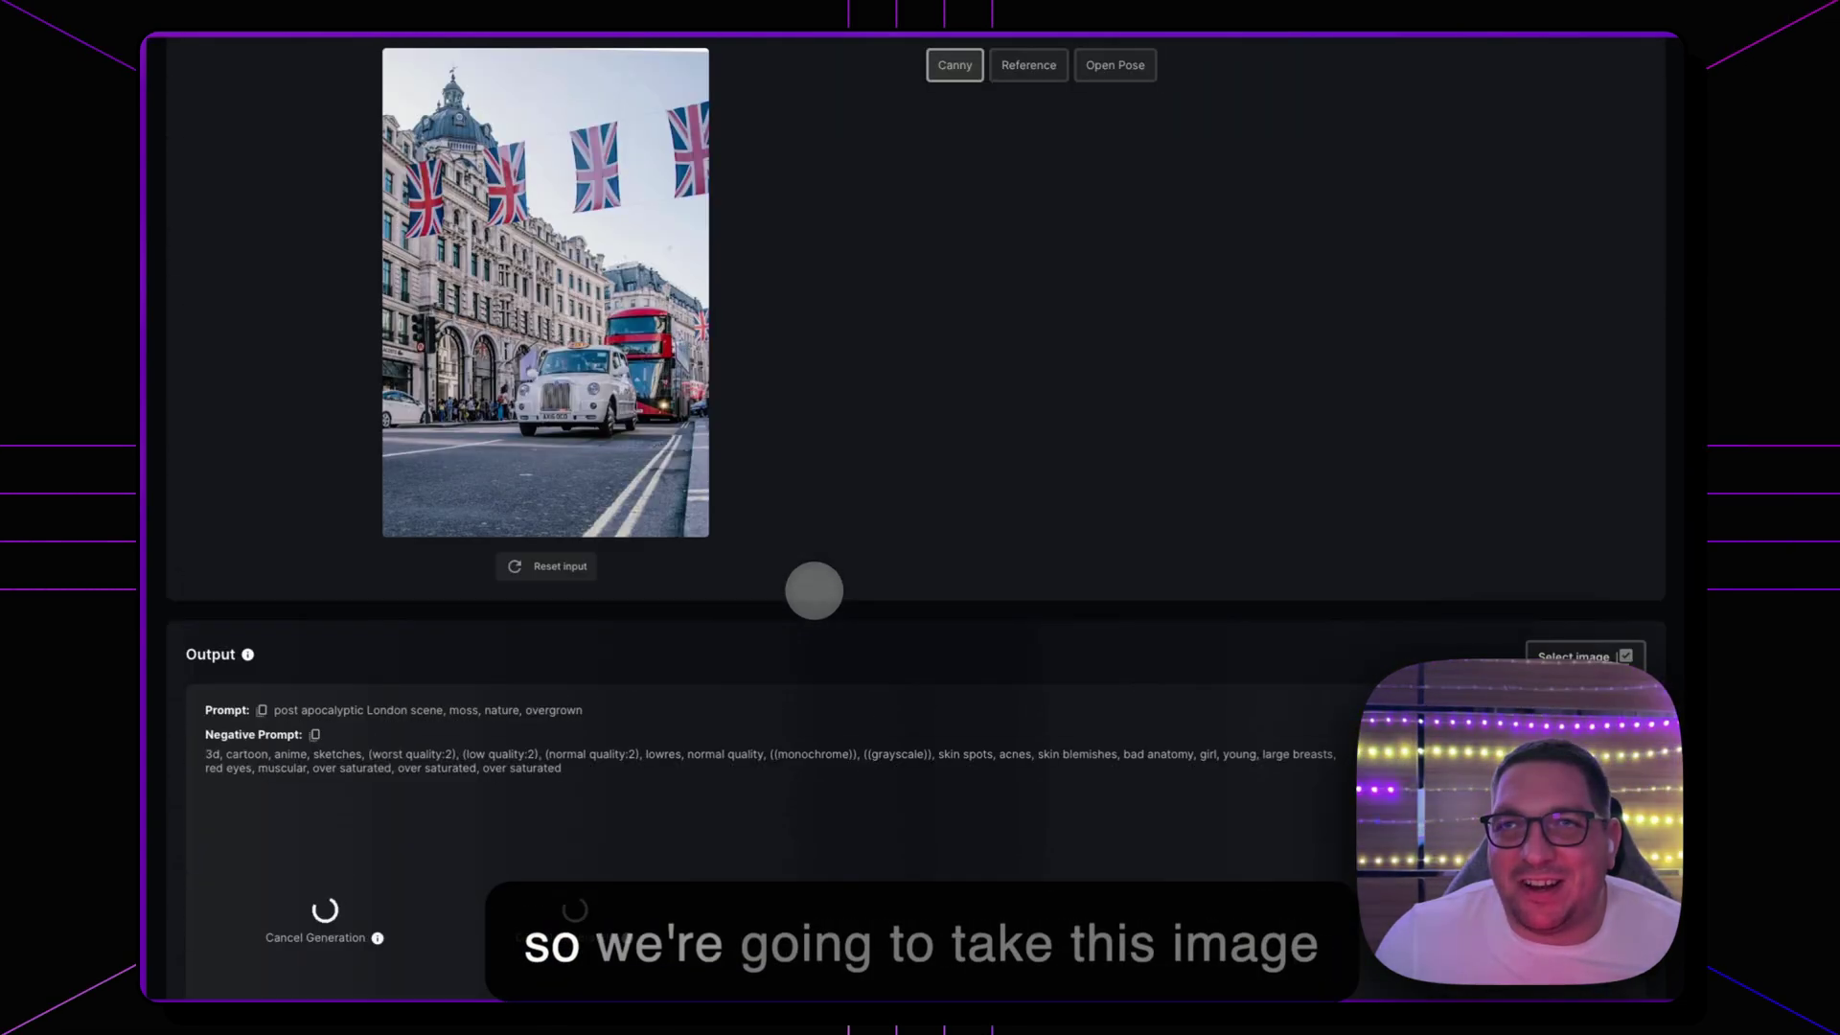
scroll(815, 589, "up", 1)
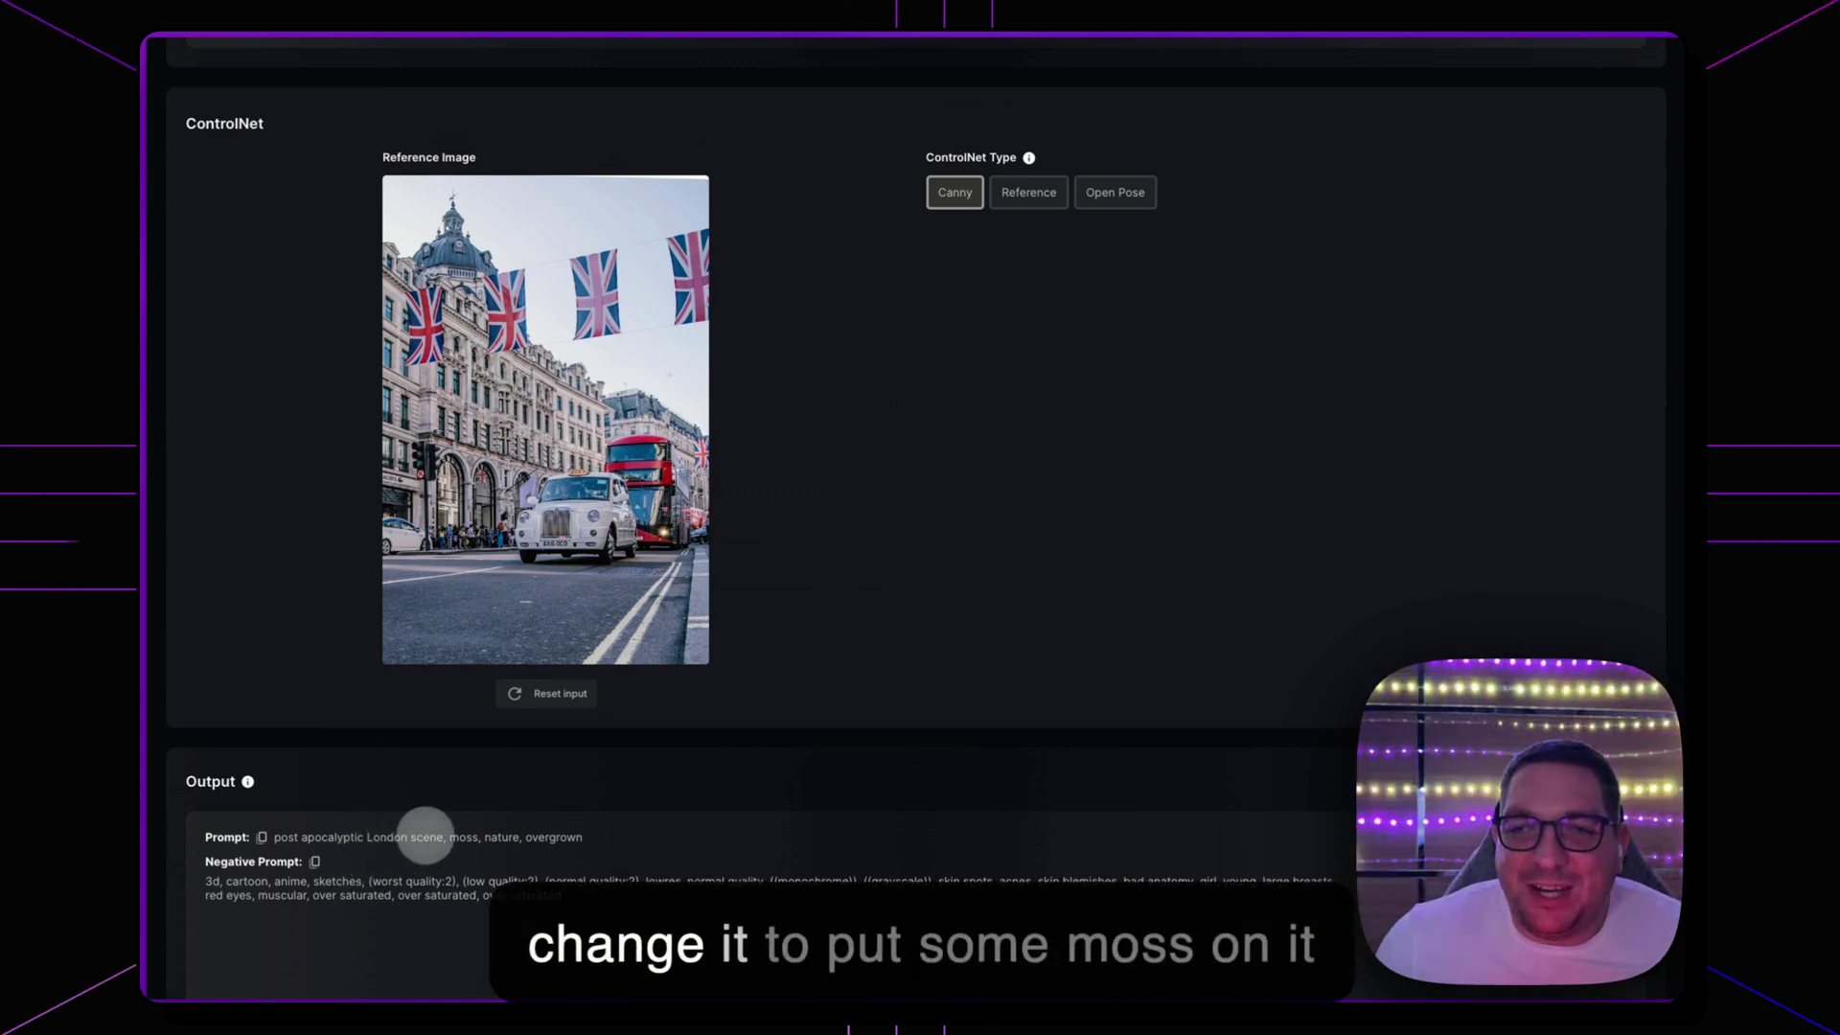
double_click(464, 838)
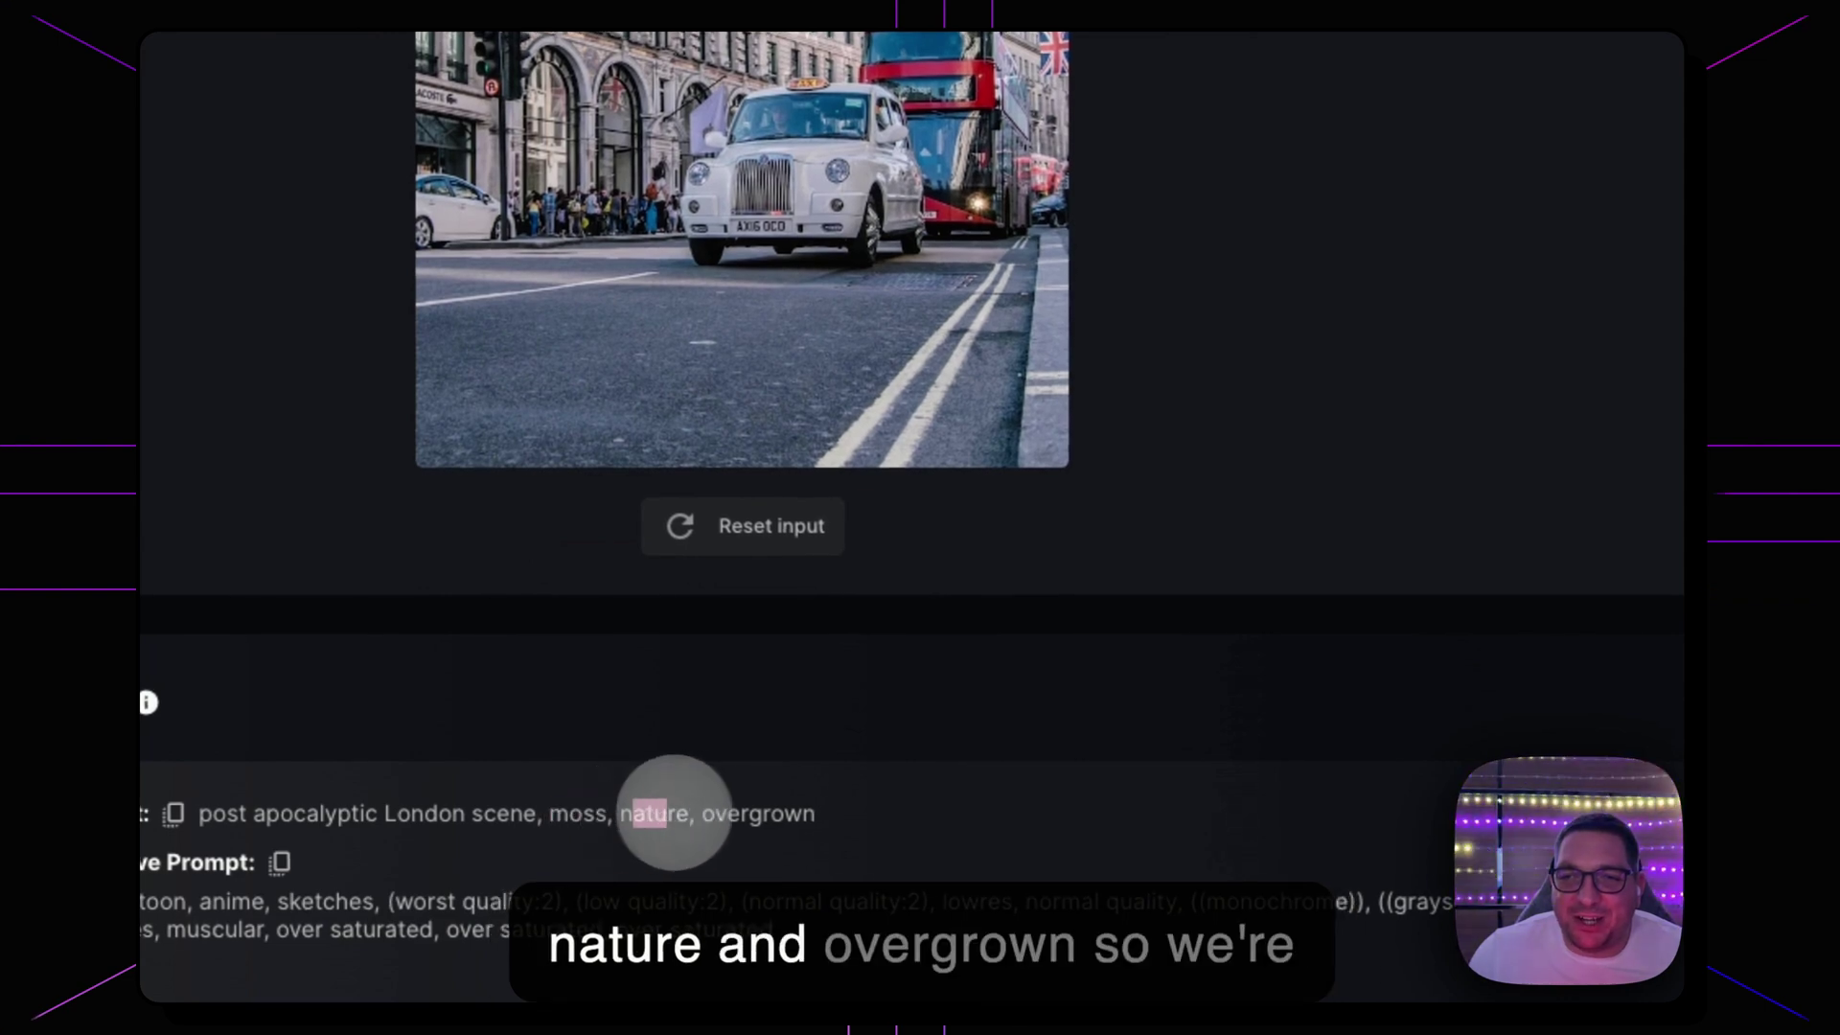
Review the earlier Hulk, yoga and fire-logo outputs, then clone the fiery logo generation.
scroll(954, 760, "down", 5)
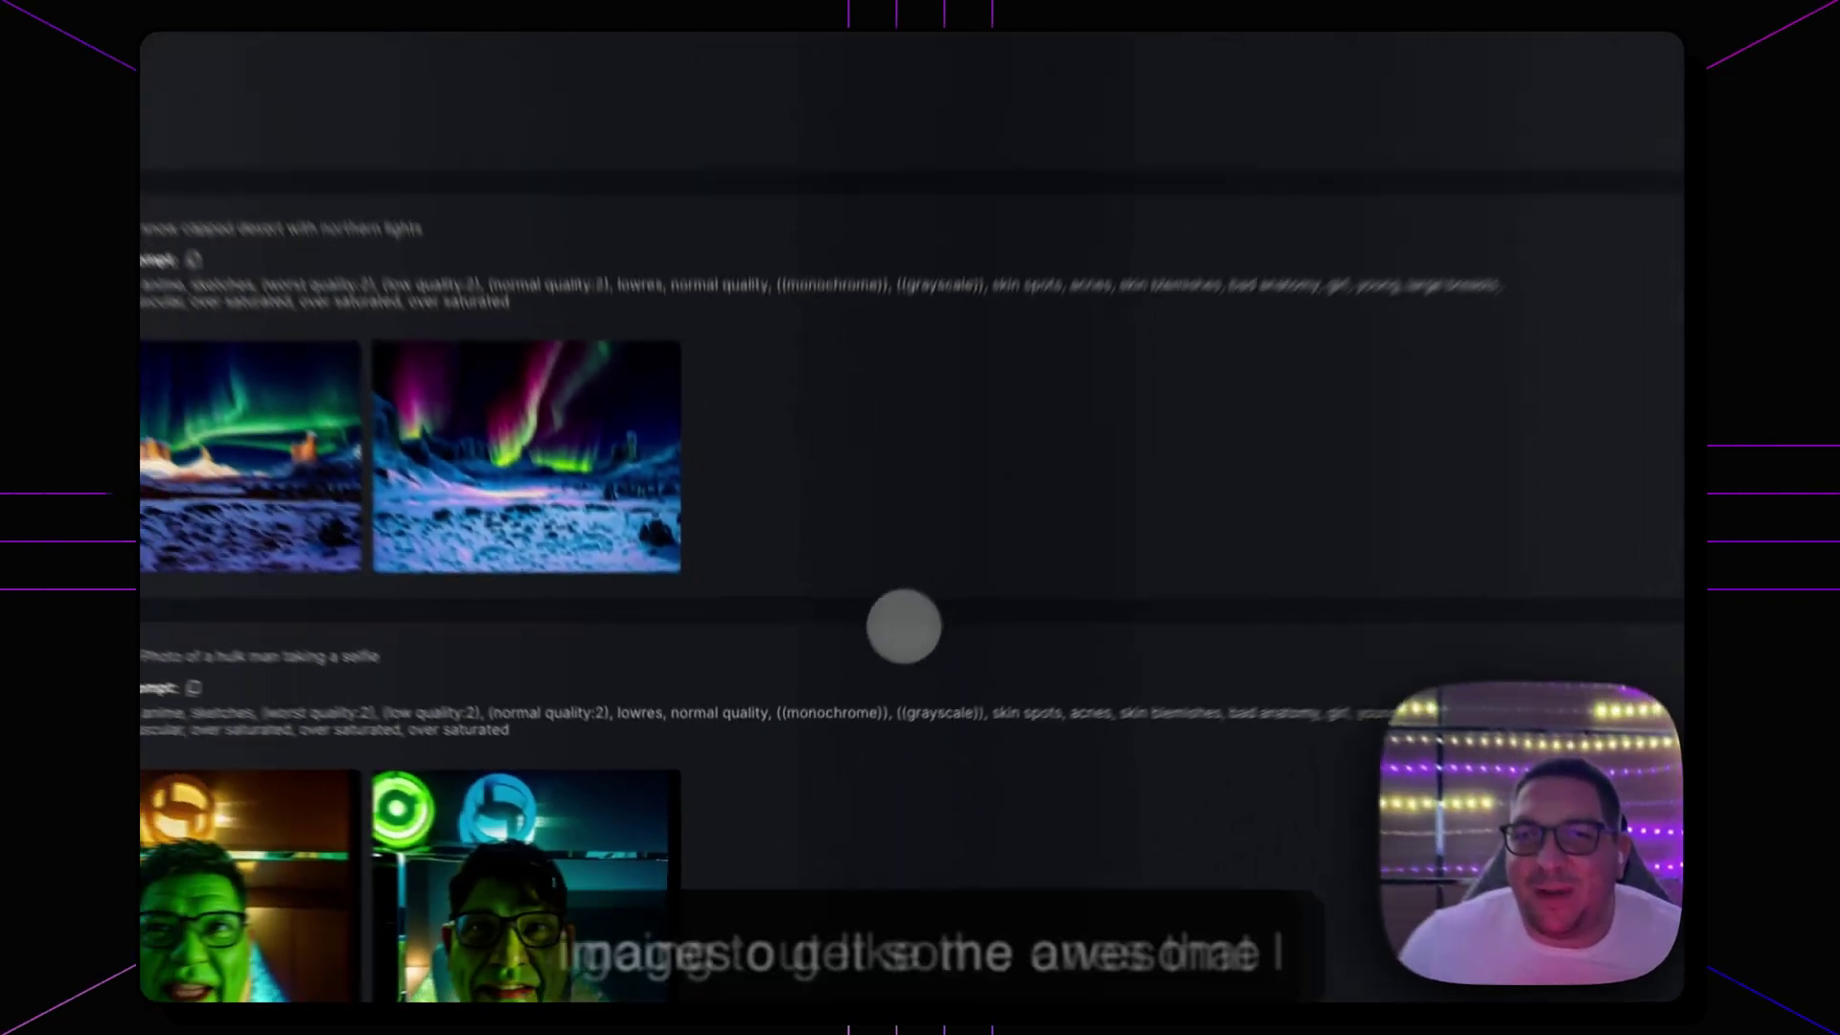
scroll(900, 624, "down", 15)
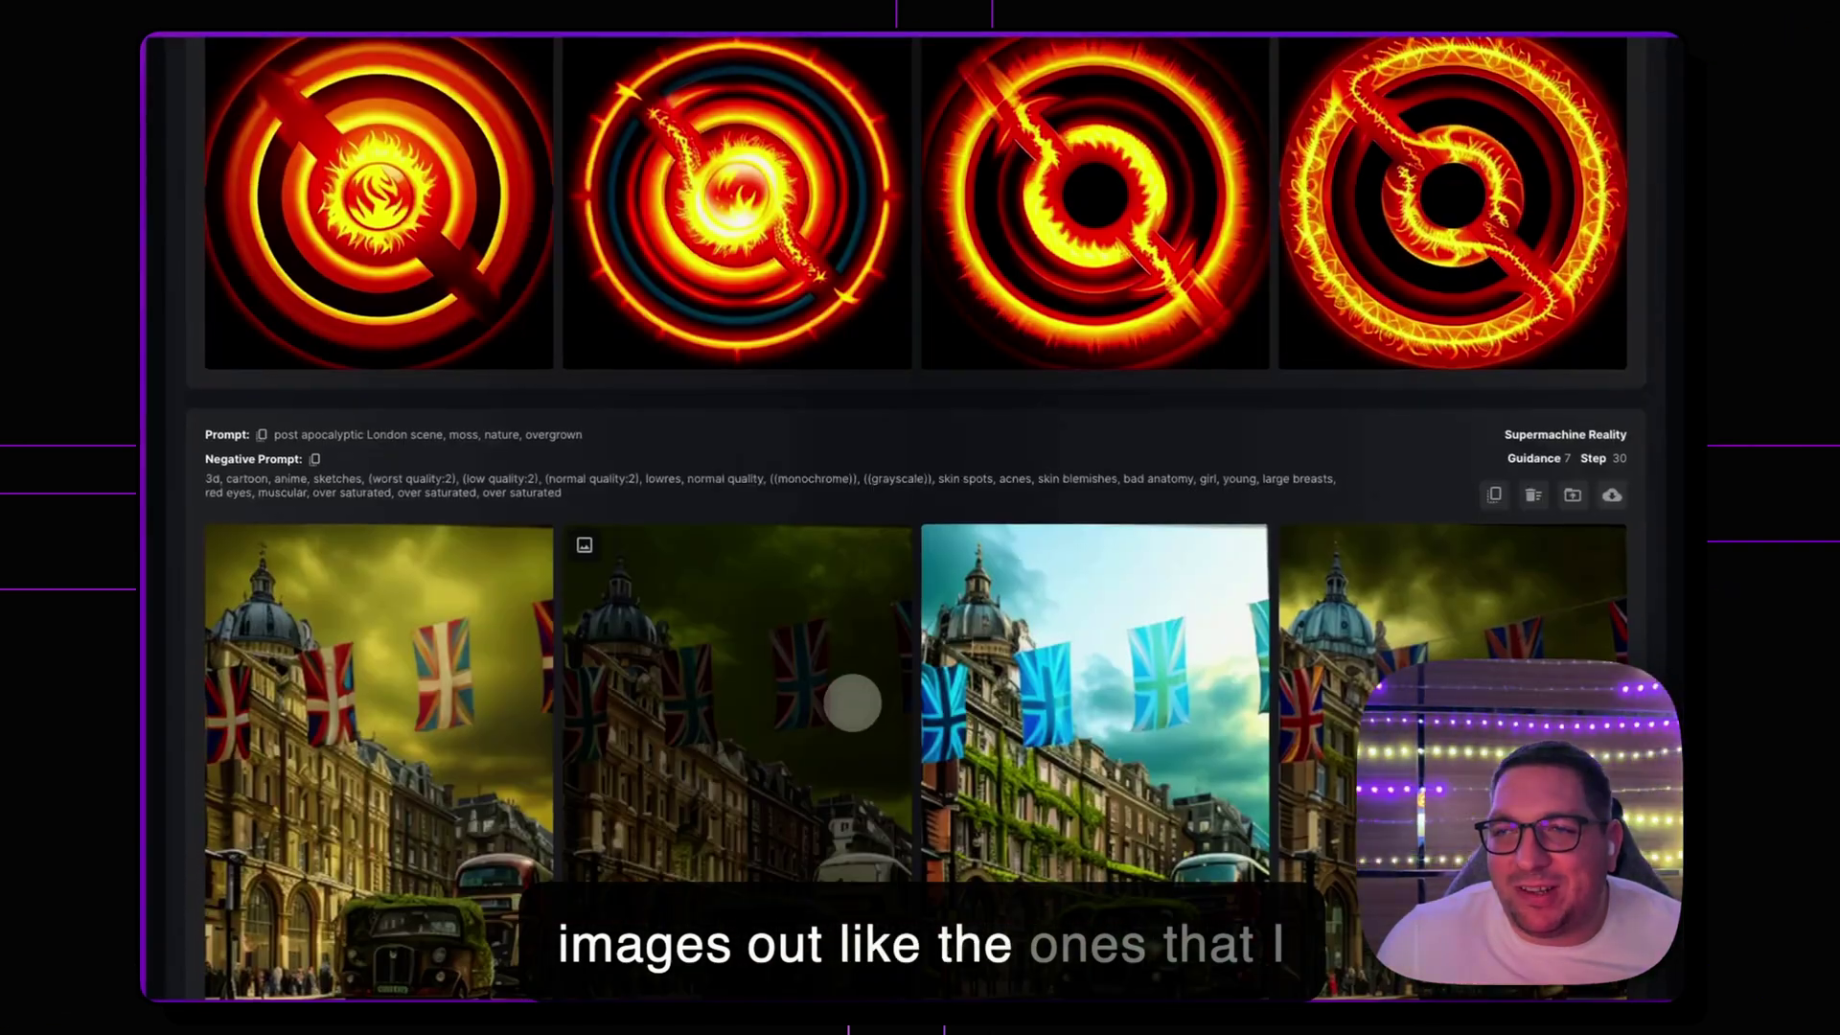
scroll(852, 703, "down", 2)
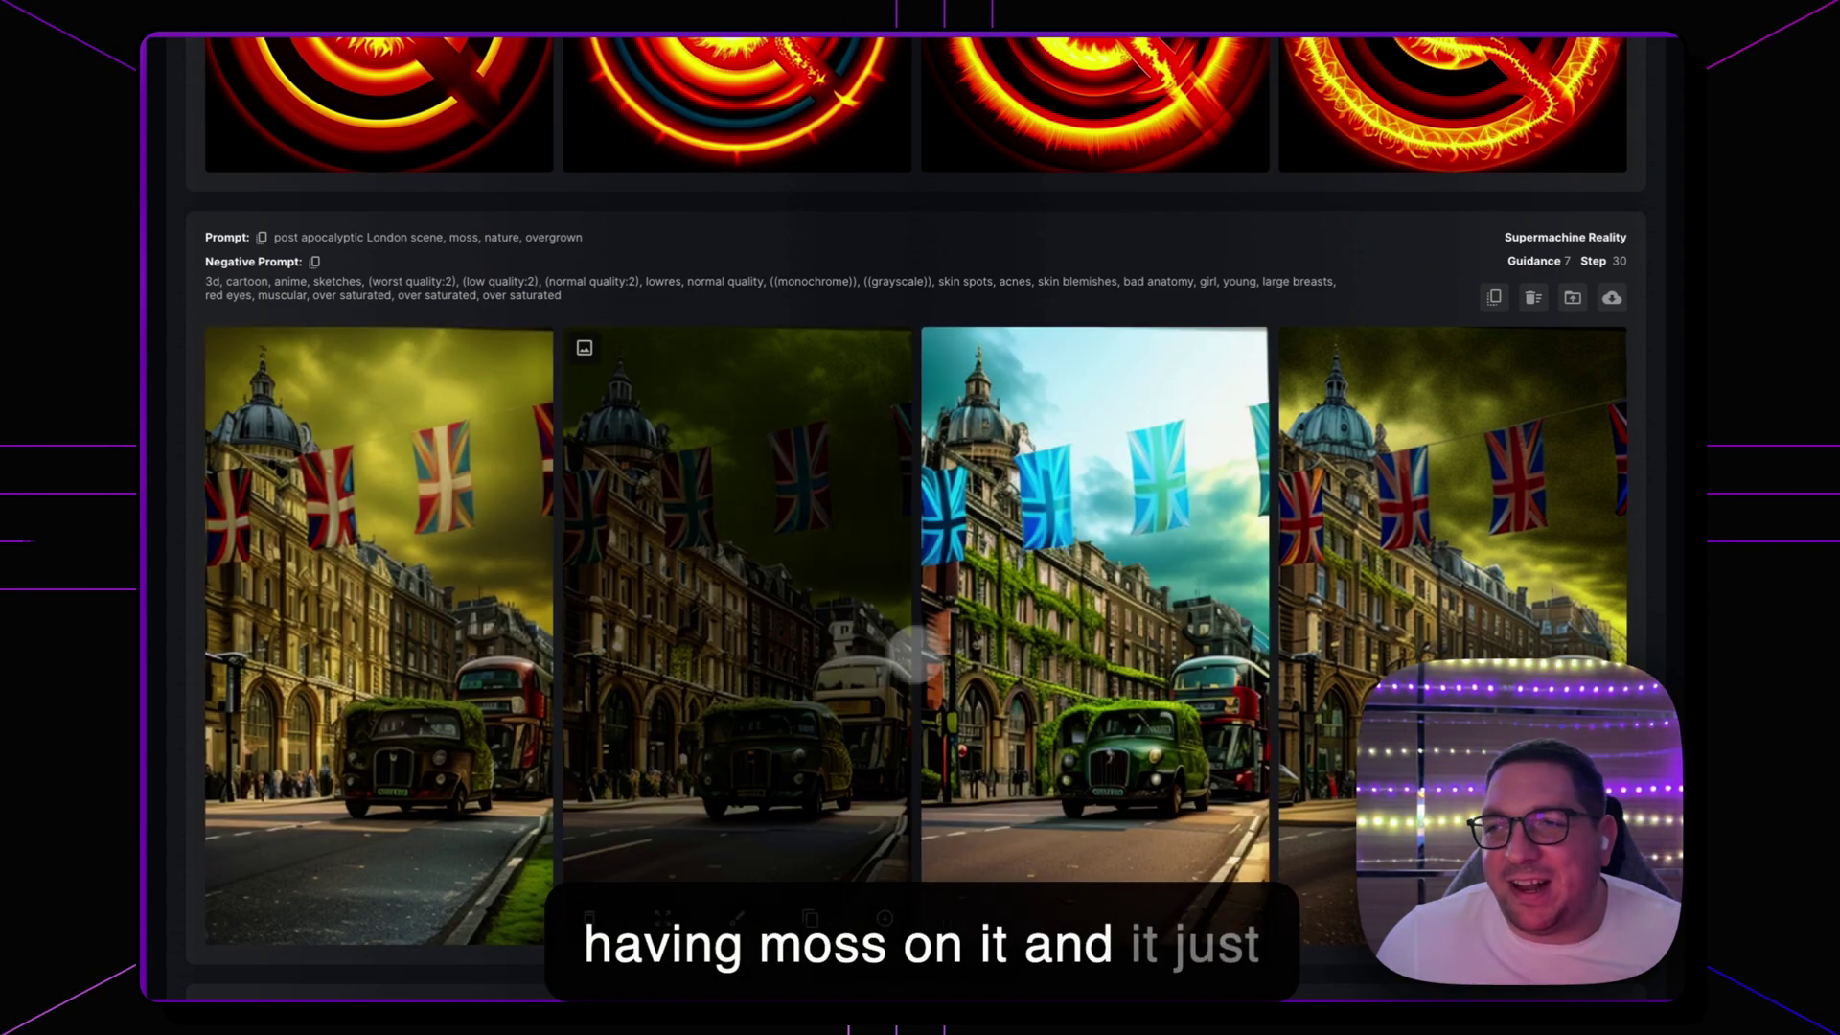
scroll(868, 676, "up", 15)
scroll(867, 677, "up", 10)
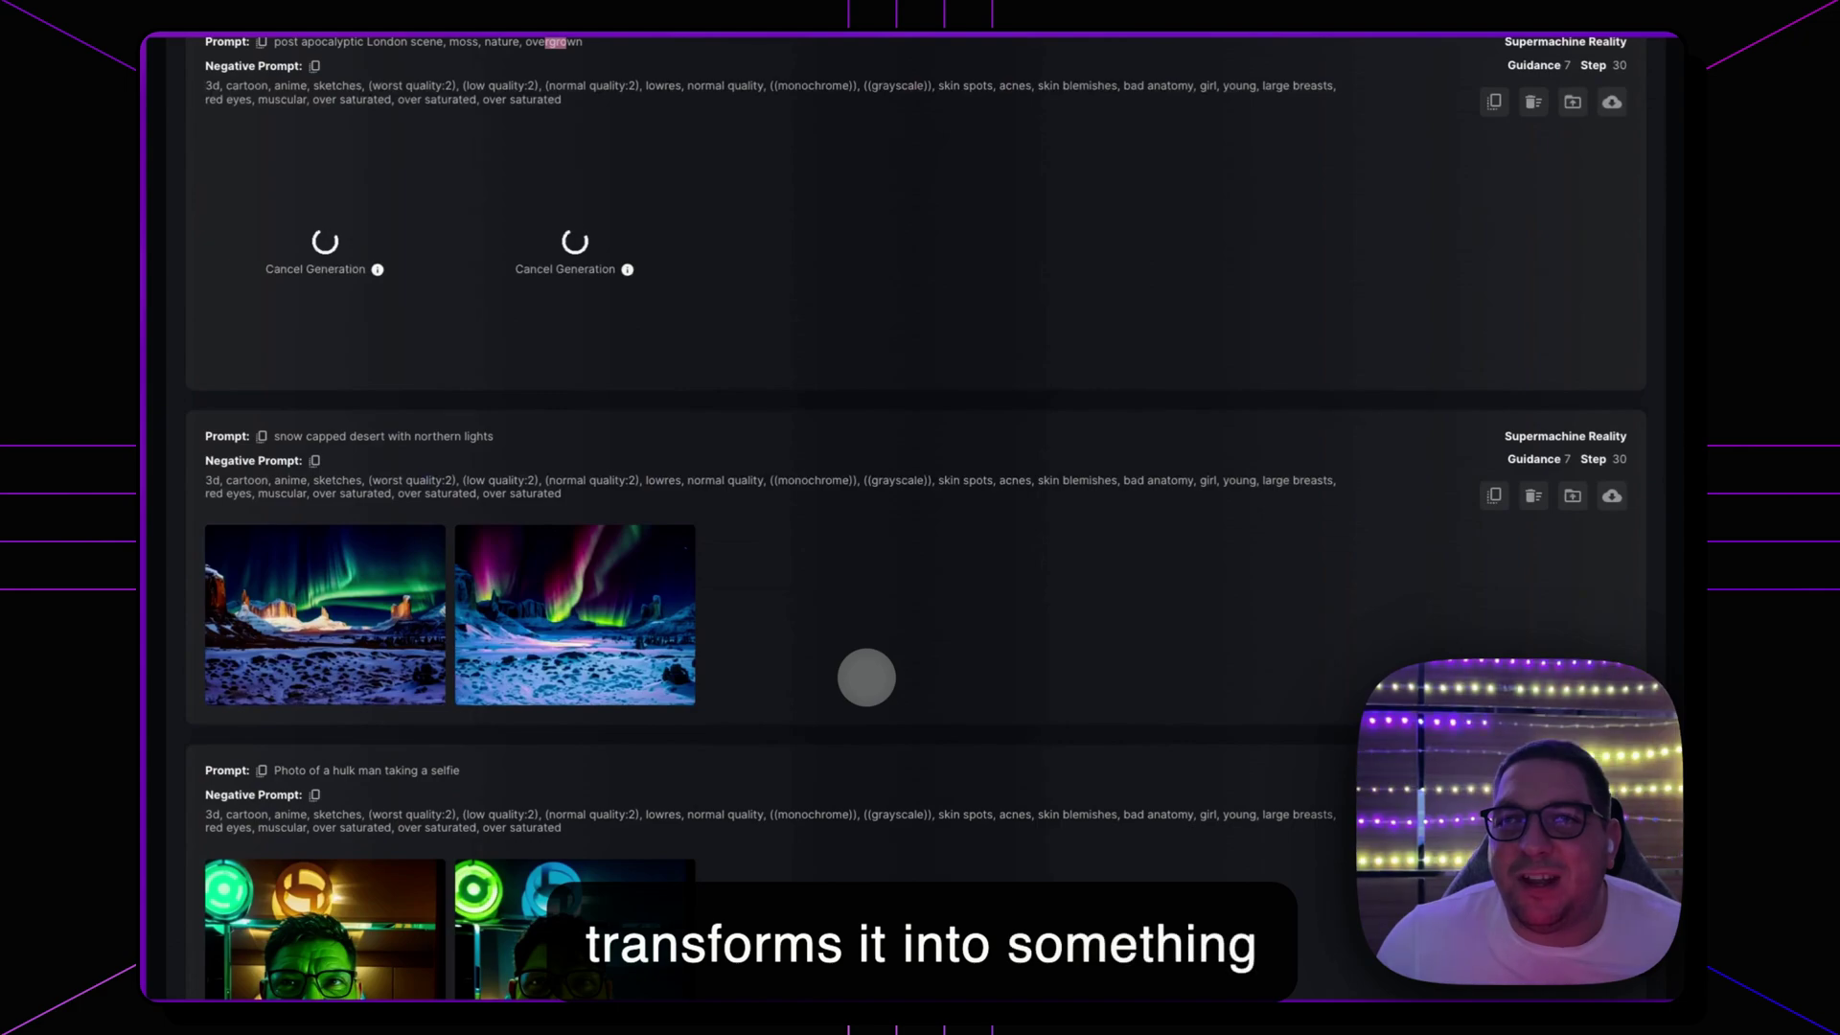
scroll(860, 683, "up", 3)
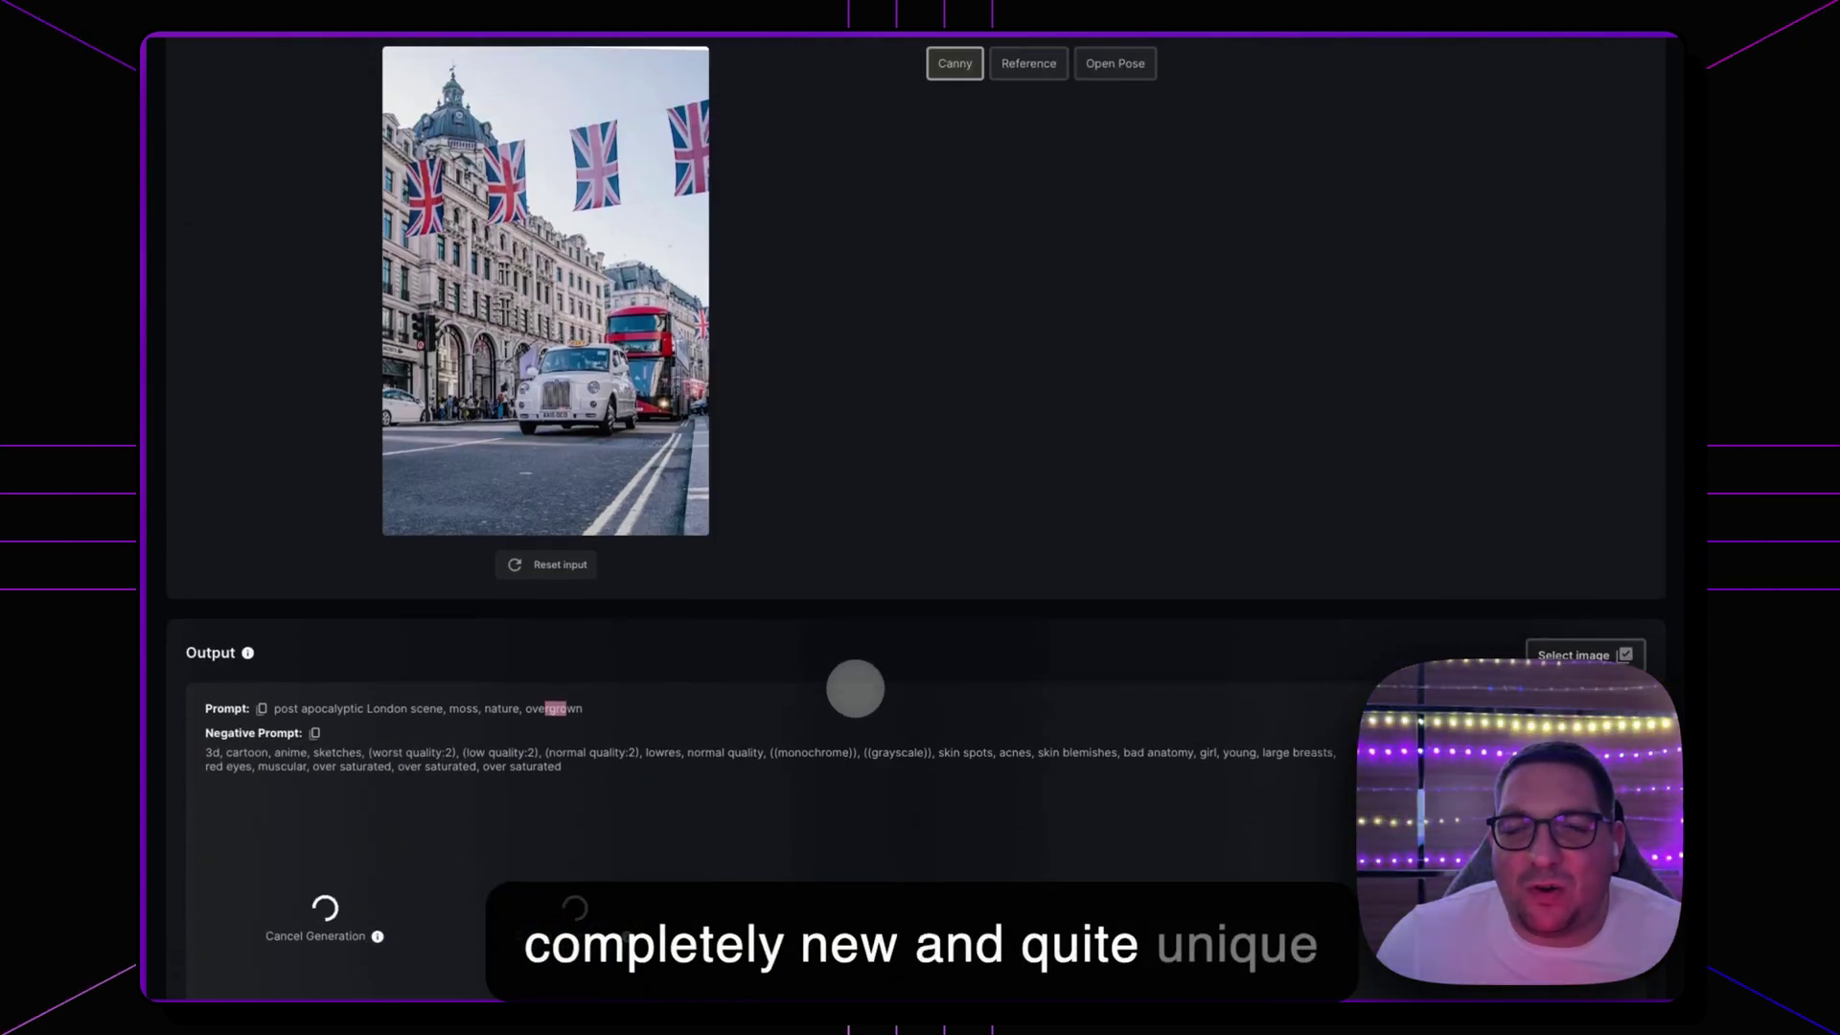
scroll(859, 684, "down", 12)
scroll(855, 688, "down", 10)
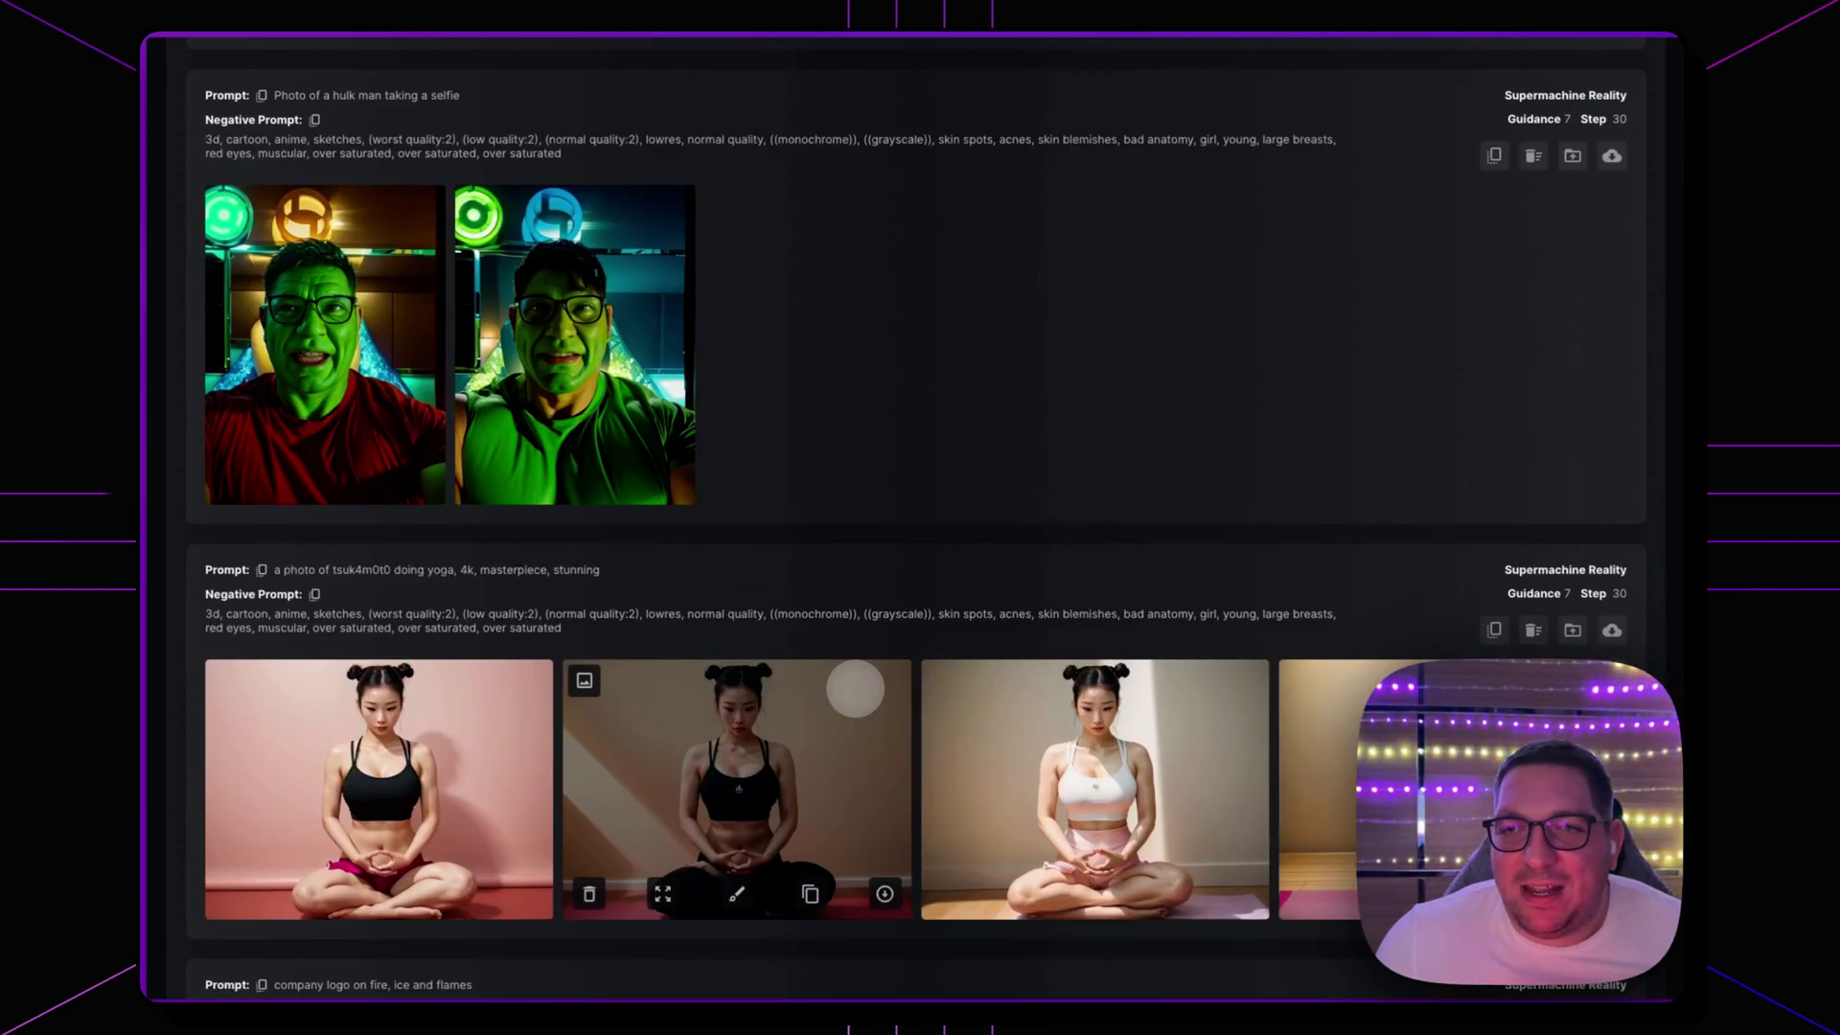
scroll(792, 609, "up", 9)
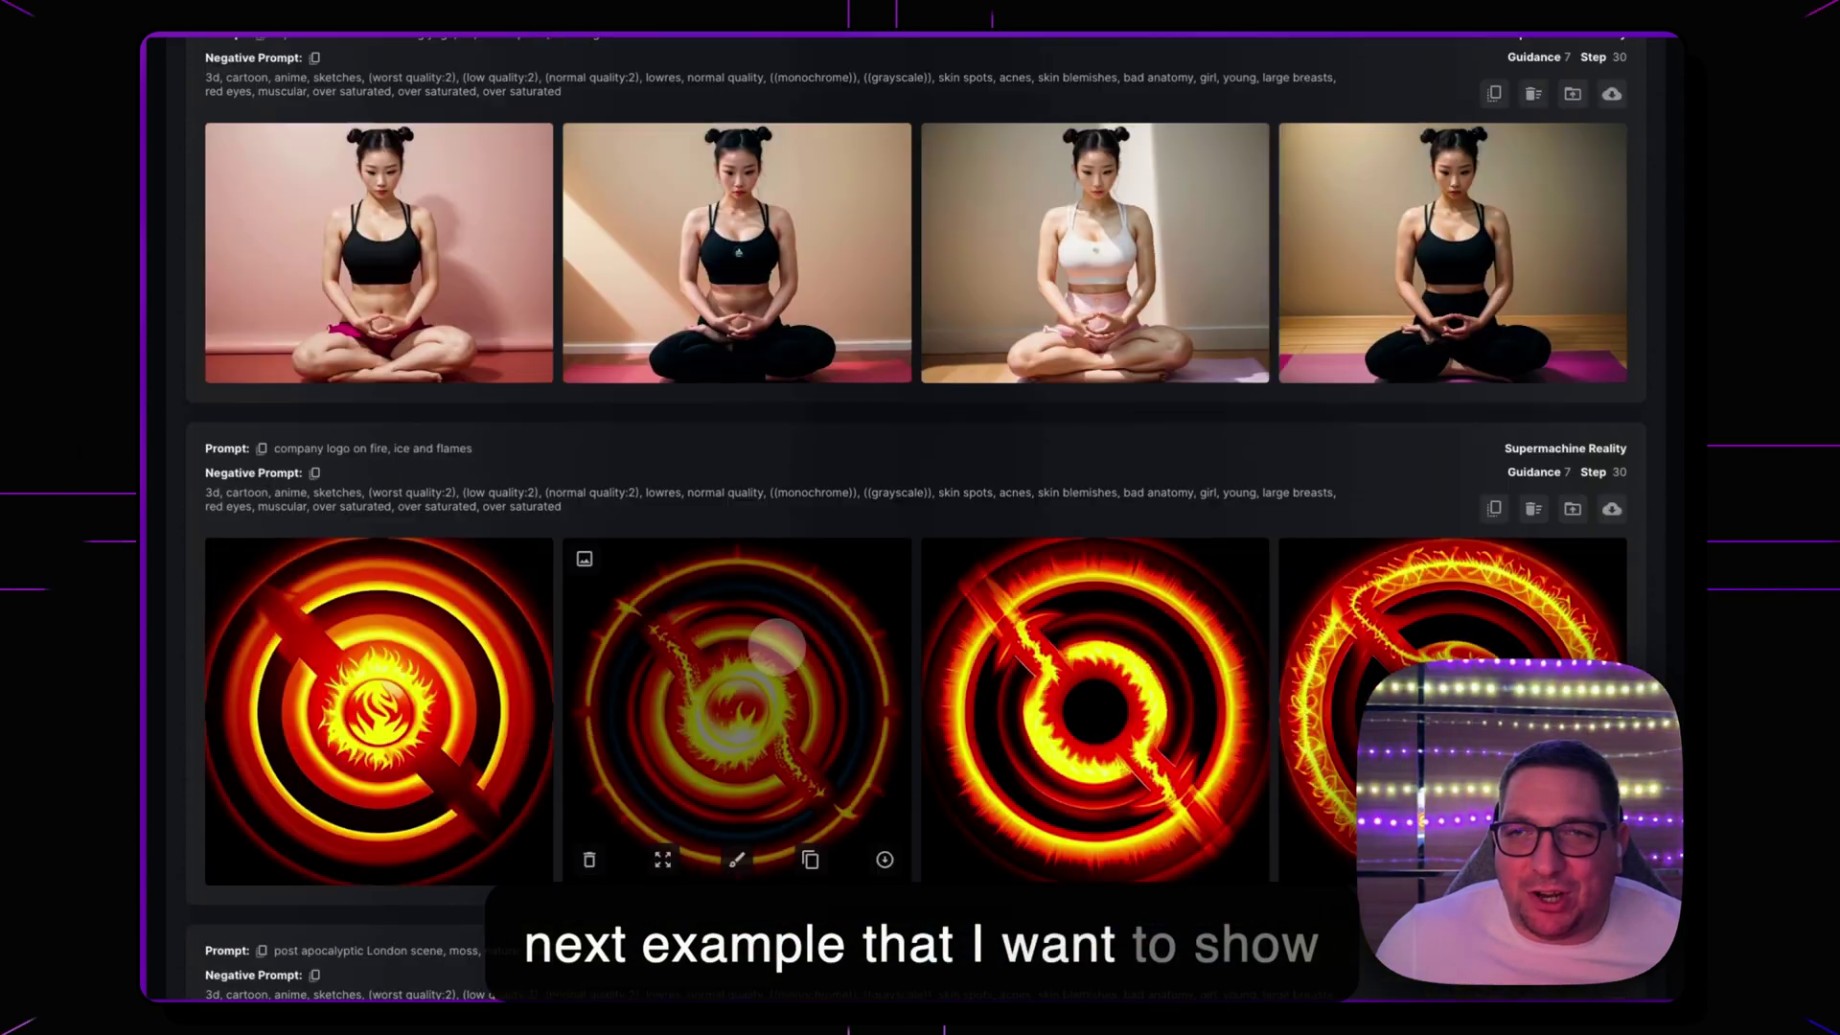
scroll(773, 645, "down", 6)
scroll(772, 645, "down", 4)
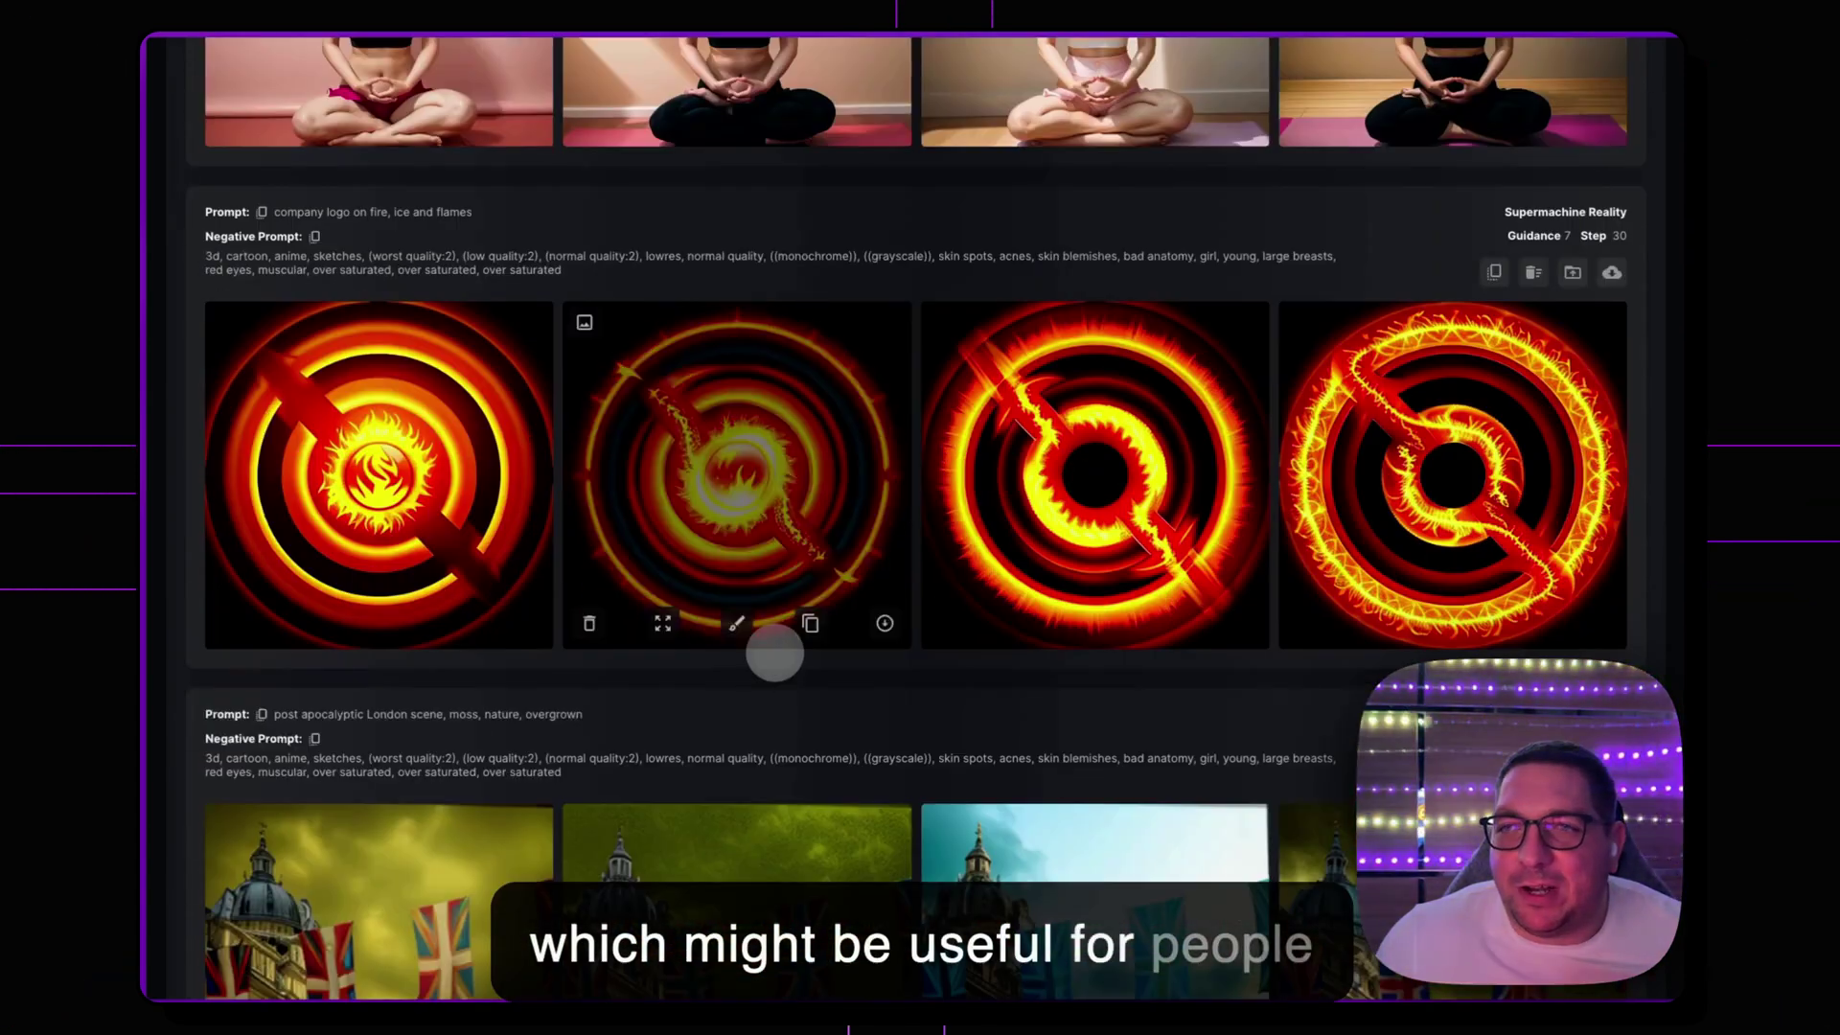
scroll(1122, 498, "up", 4)
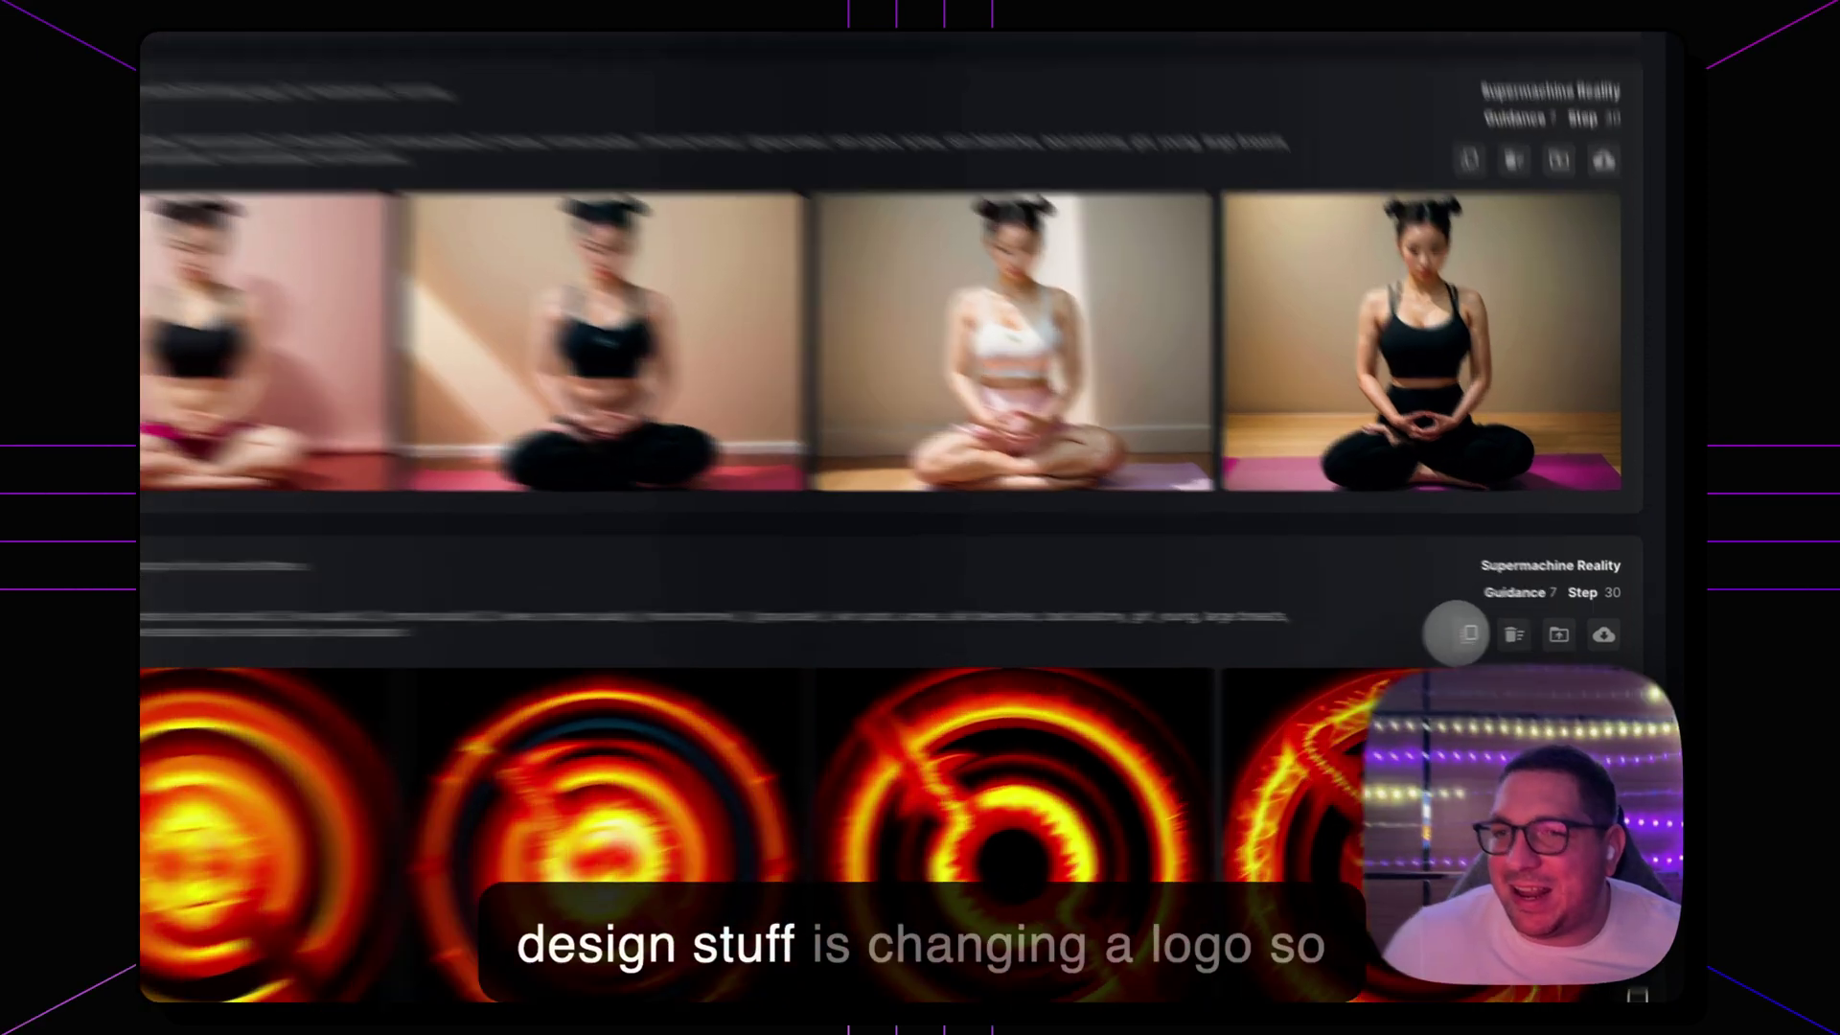
left_click(1488, 636)
Swap the reference to the circular black-and-white logo JPG and generate 'company logo on fire, ice and flames'.
scroll(863, 518, "down", 8)
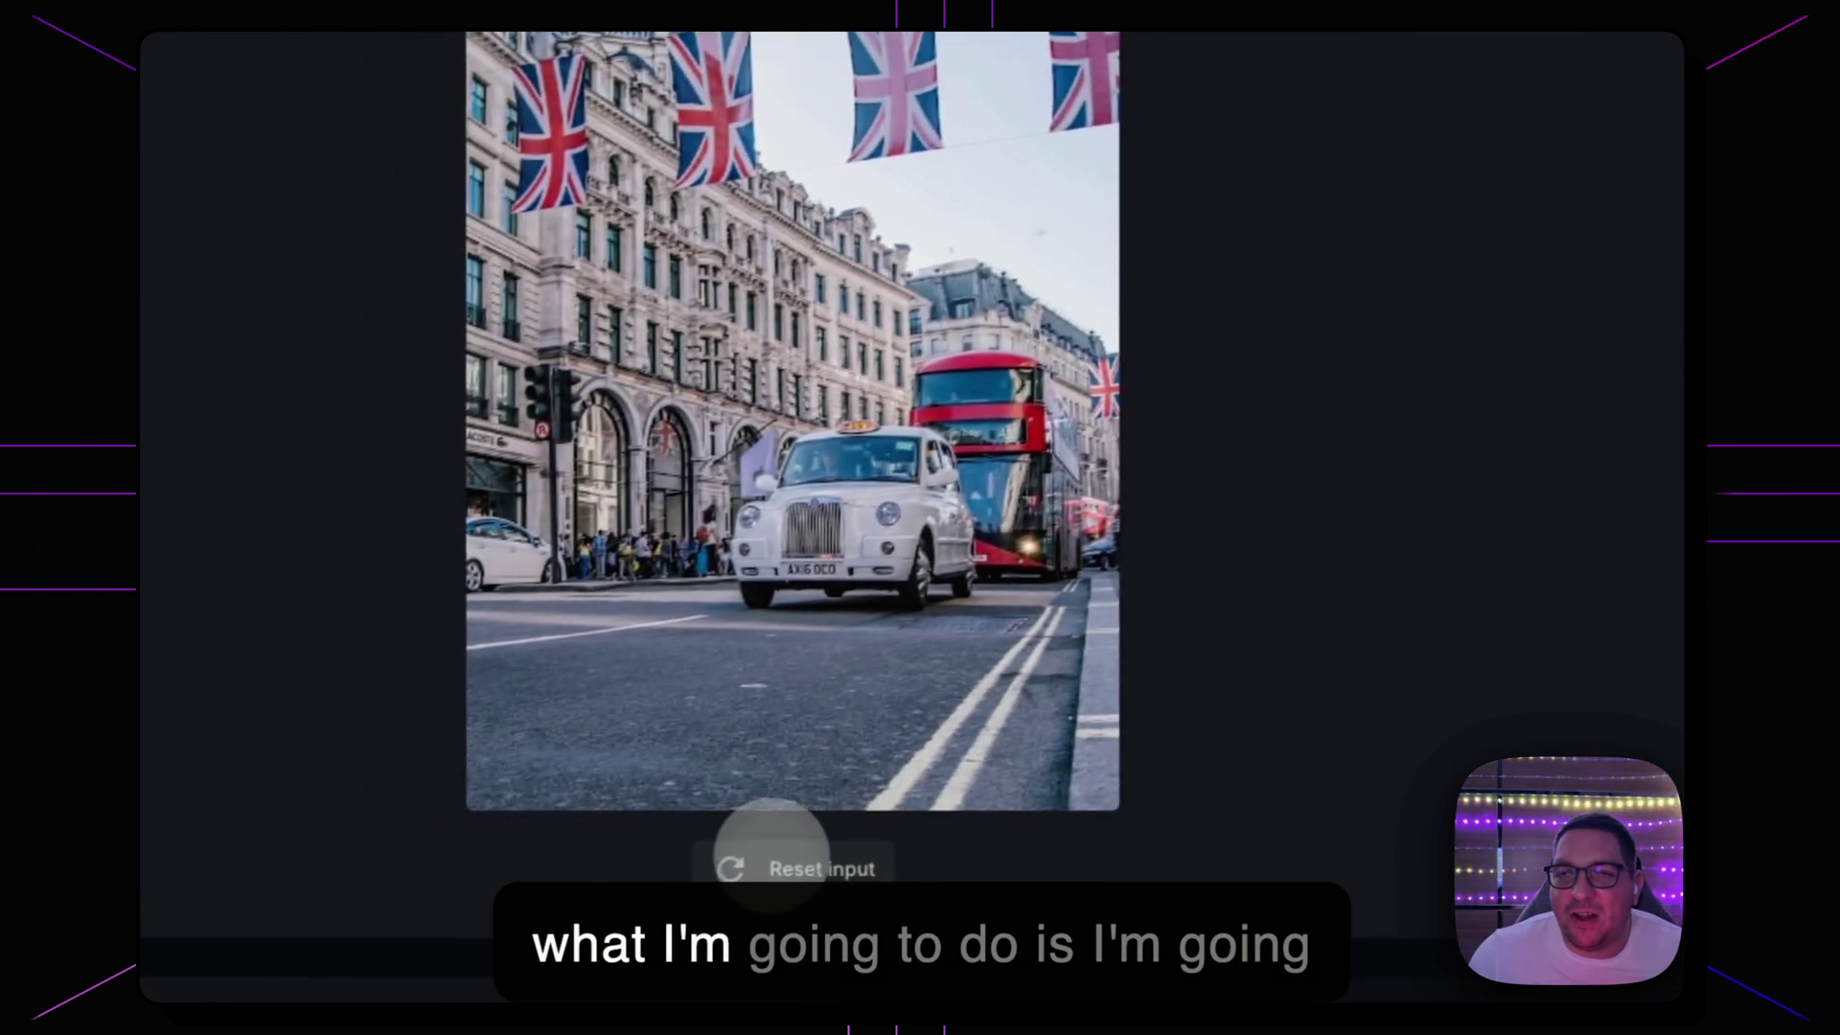
left_click(764, 858)
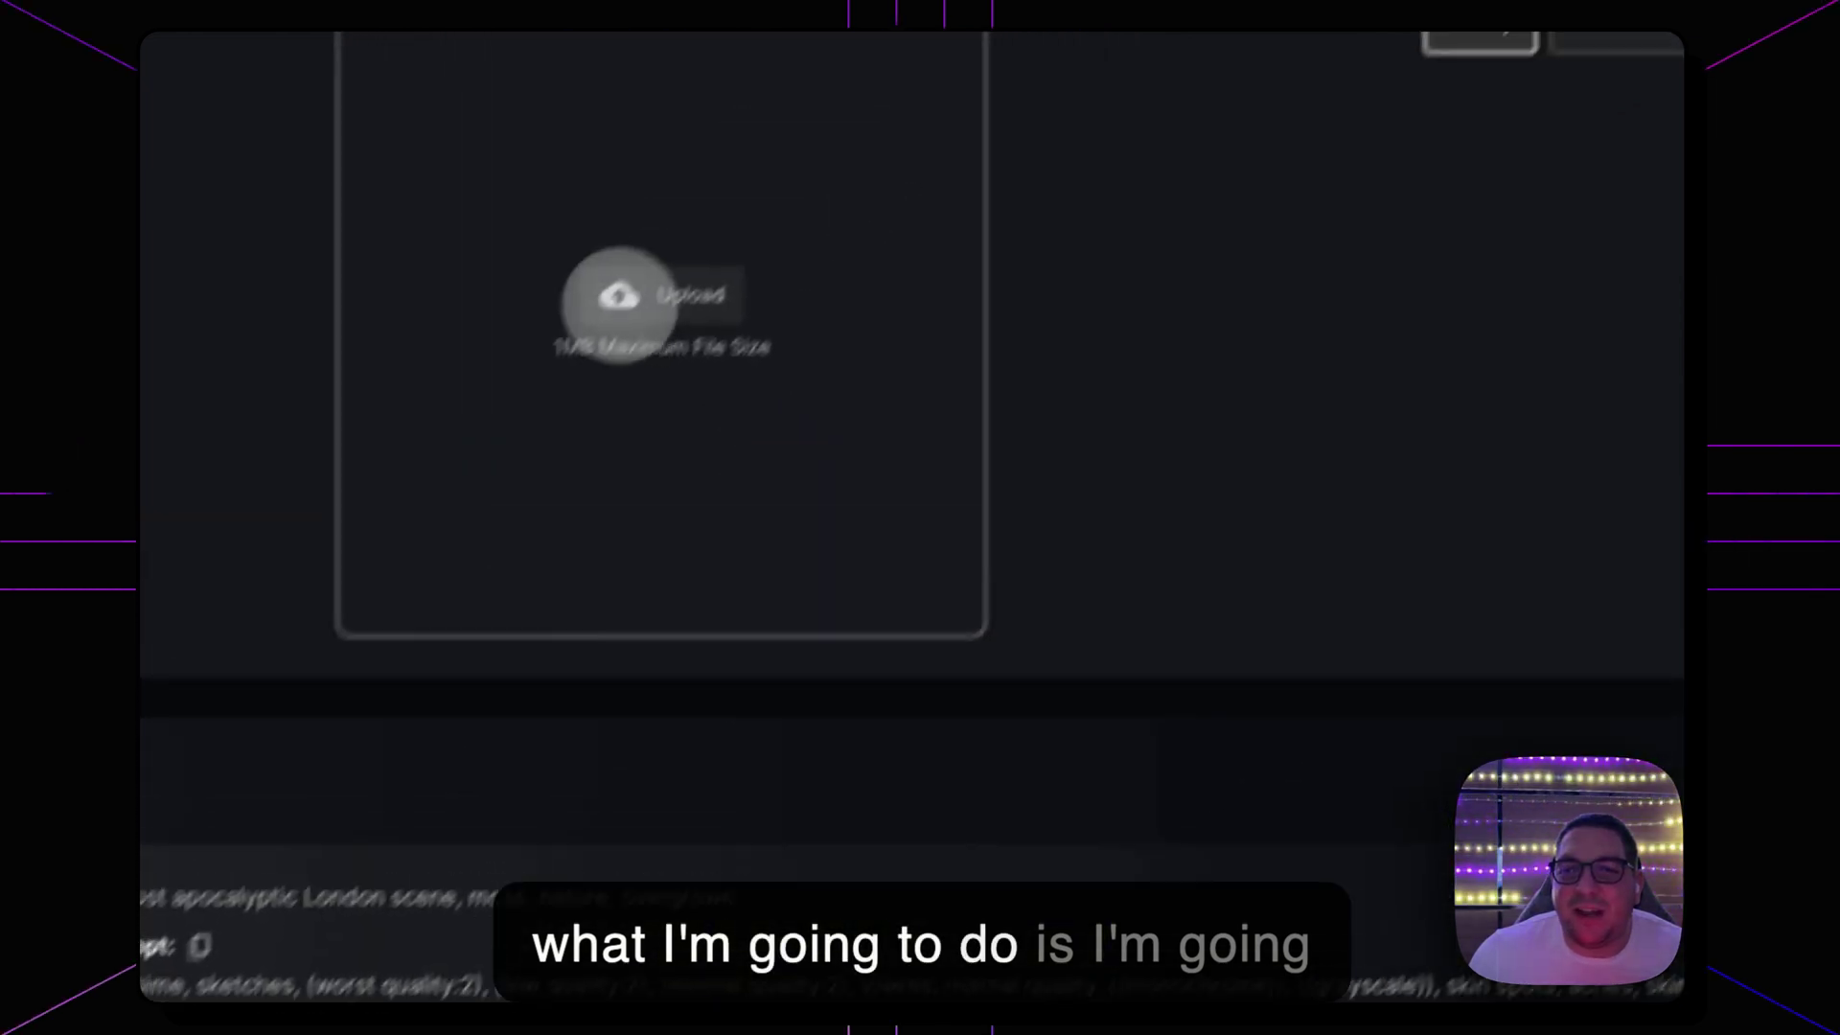
left_click(810, 136)
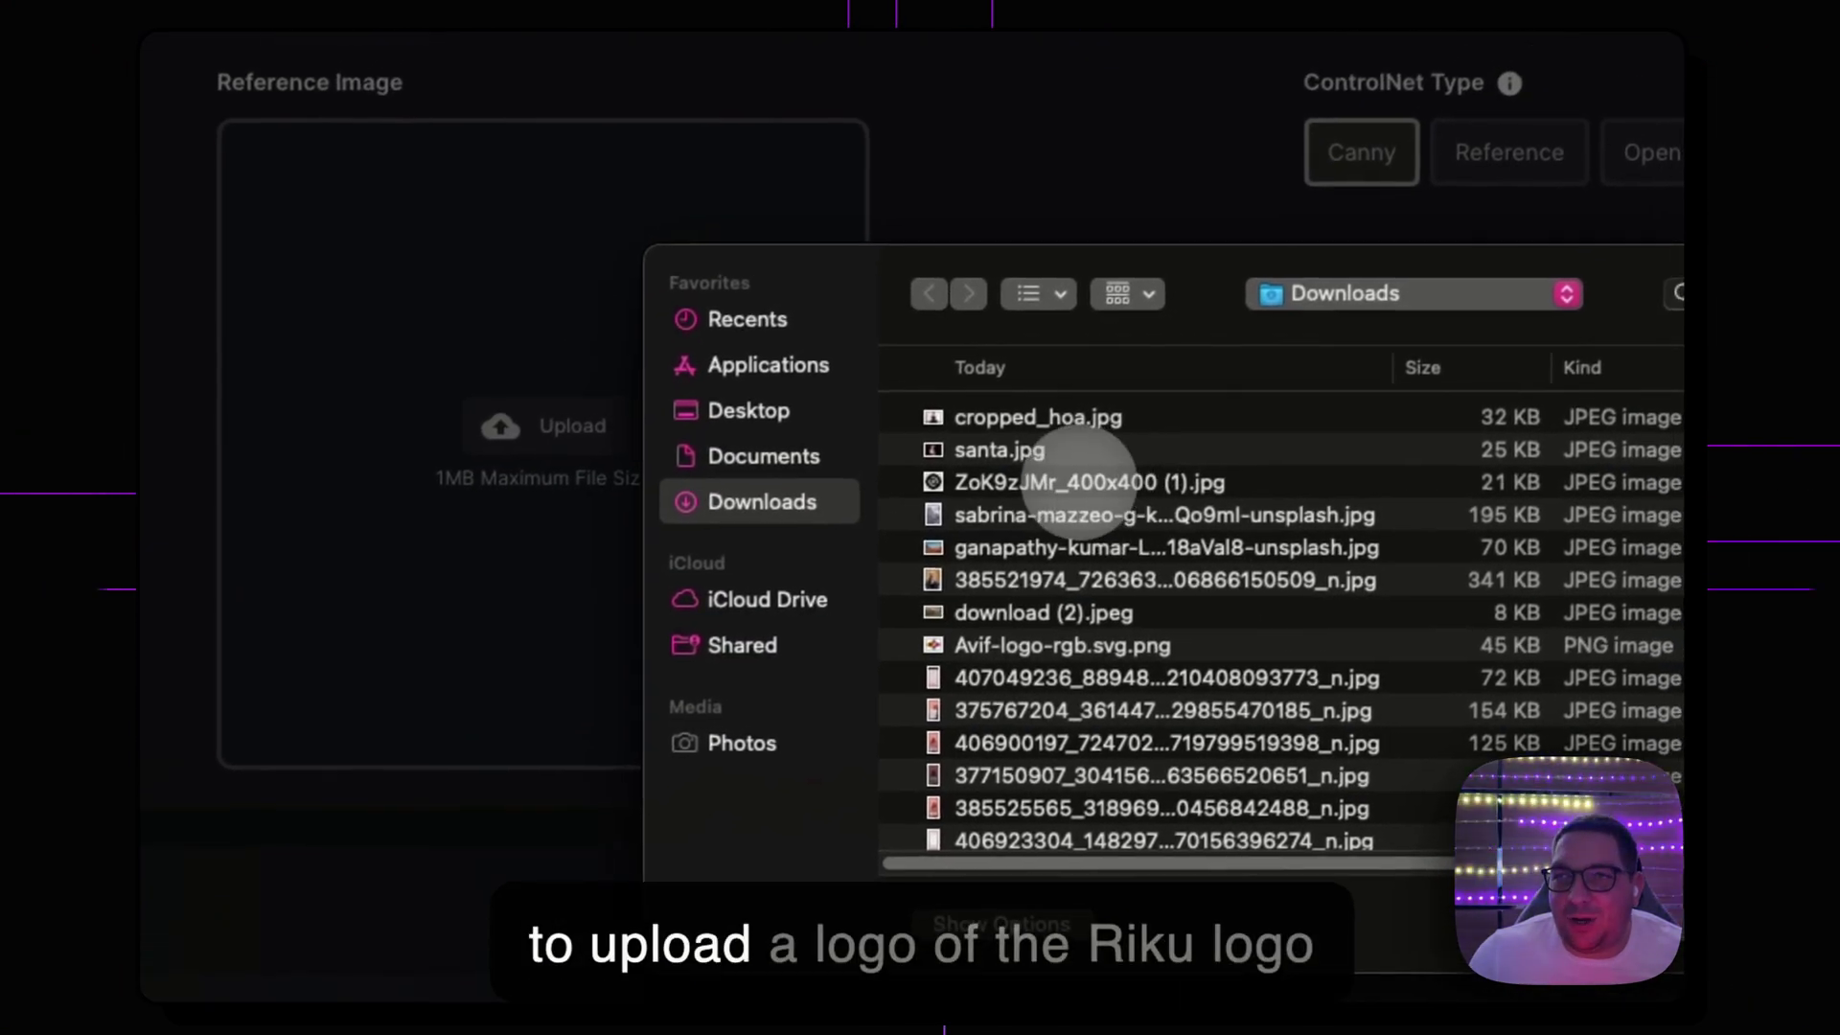
double_click(1075, 482)
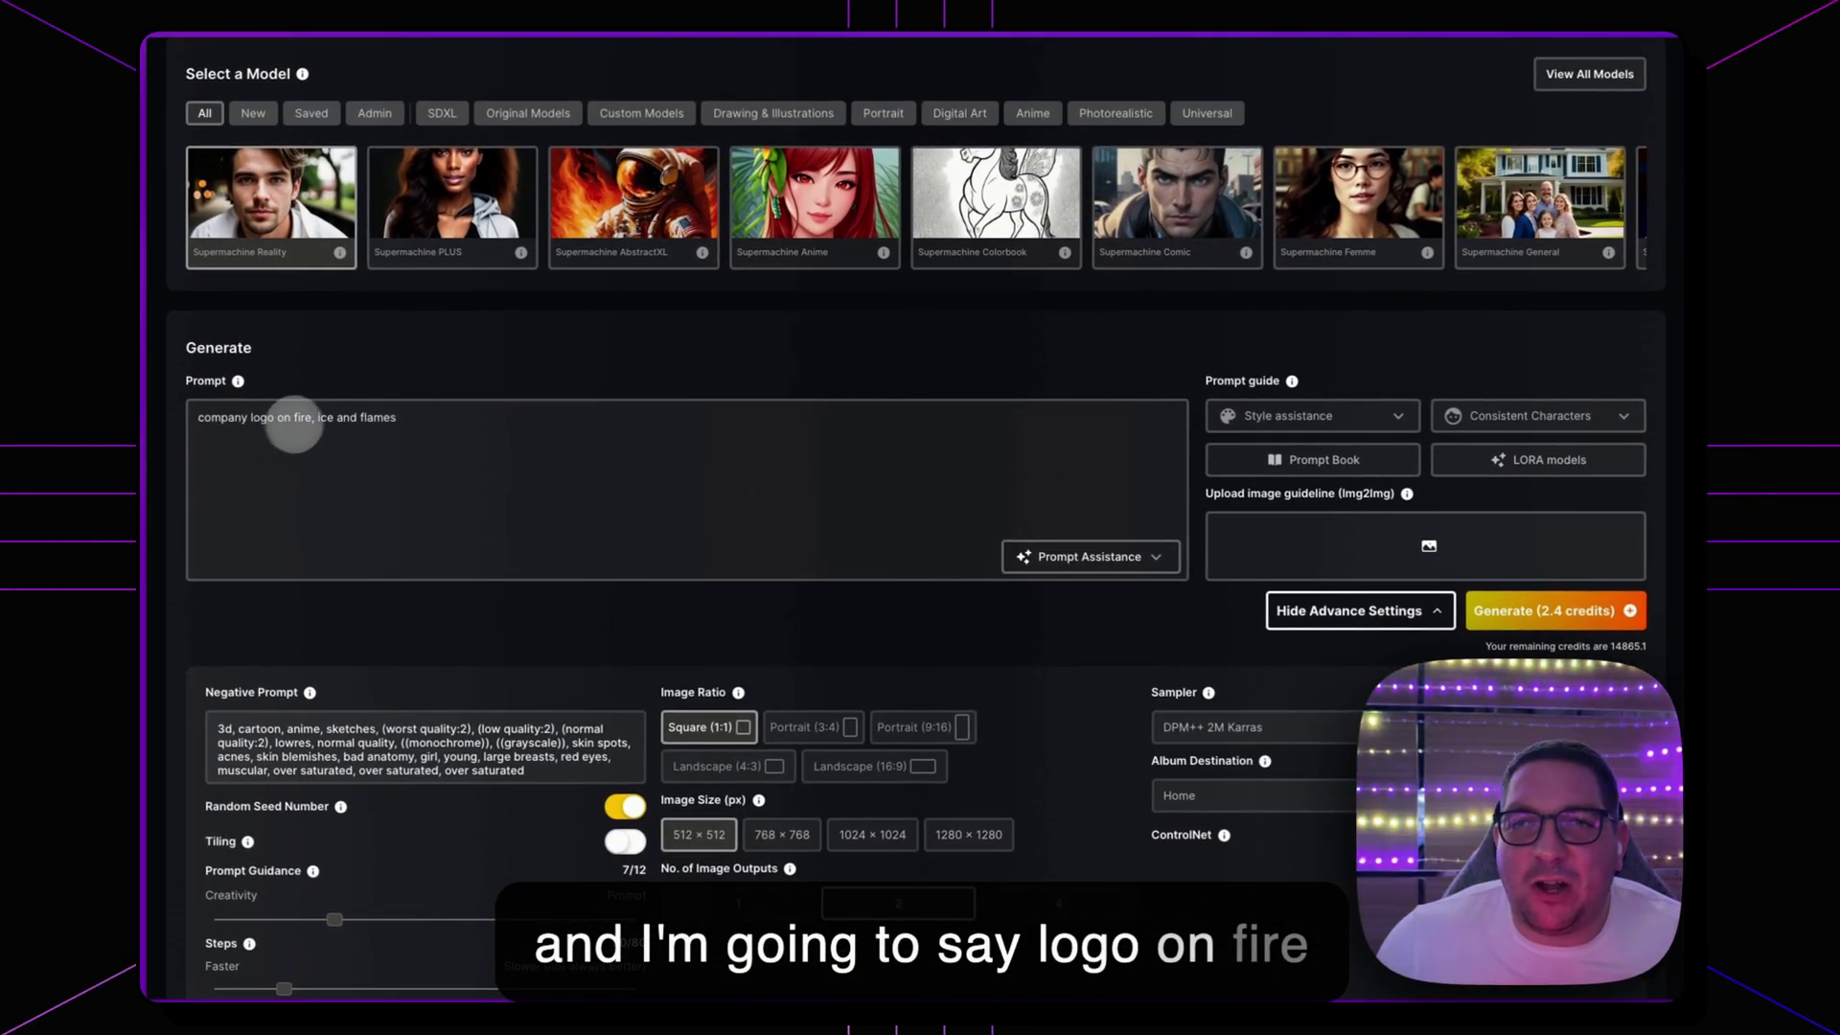
scroll(461, 498, "down", 2)
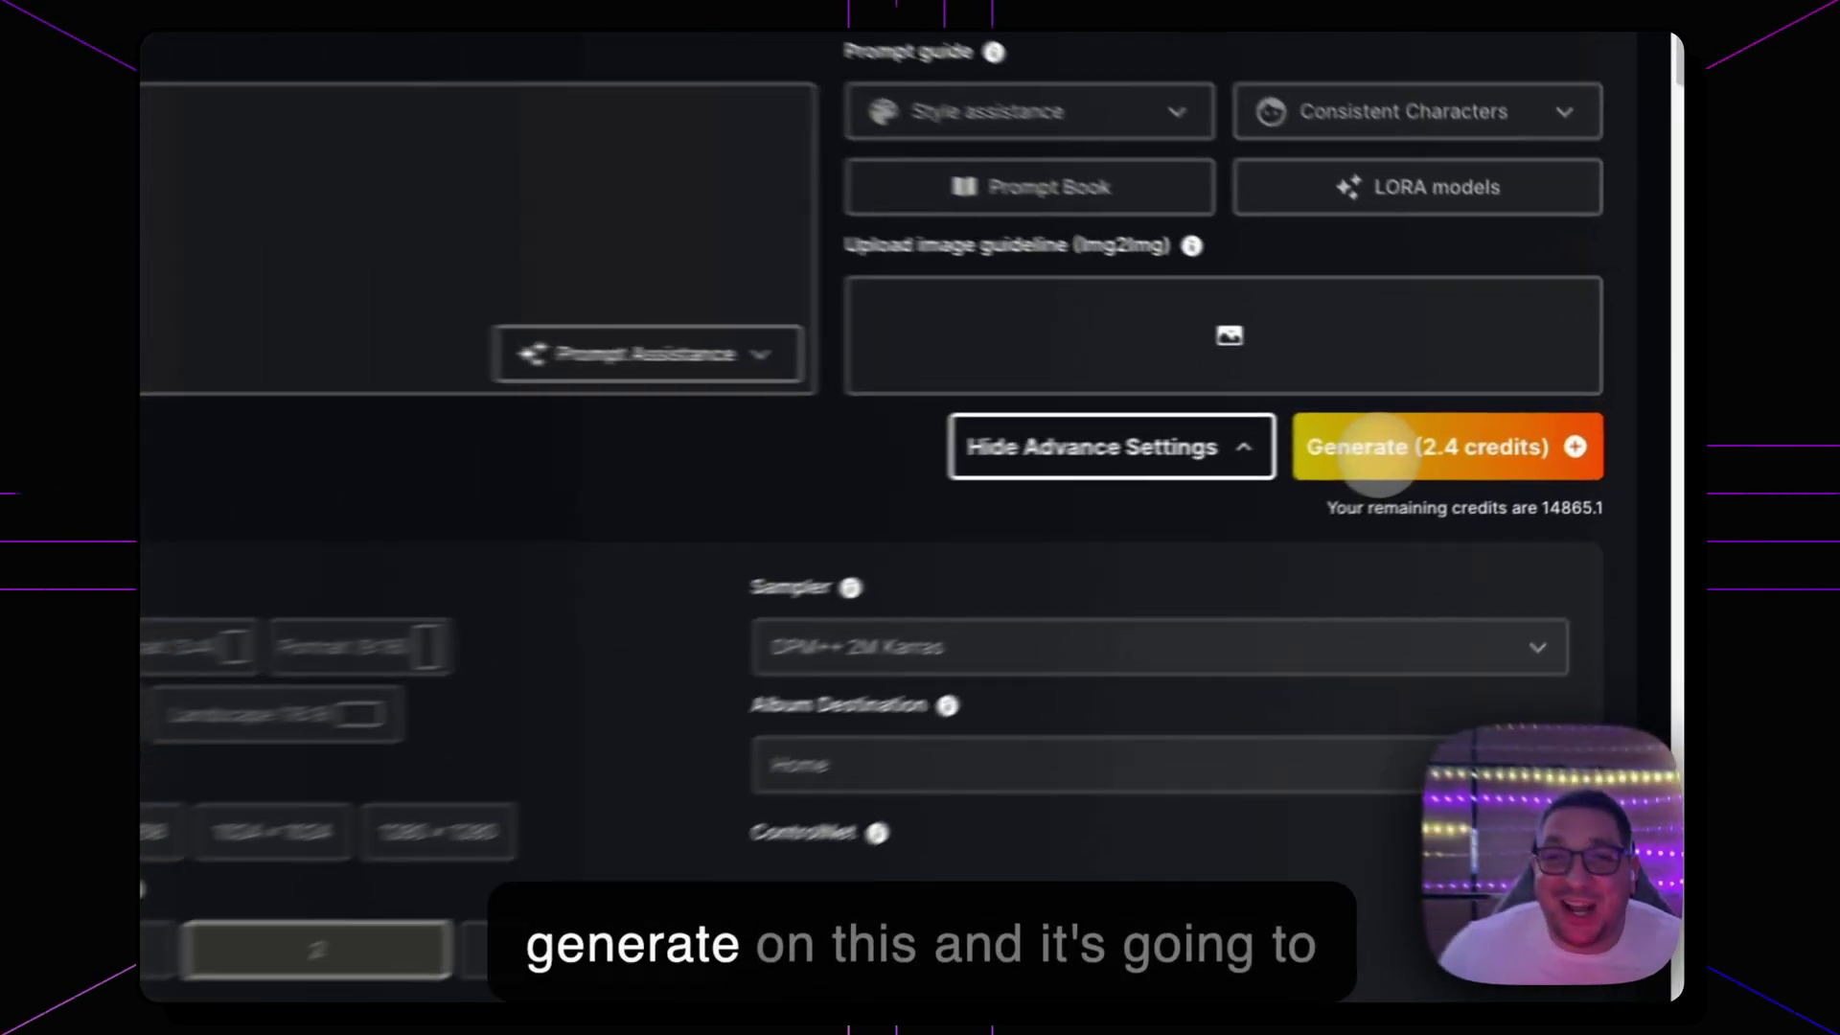
left_click(1481, 433)
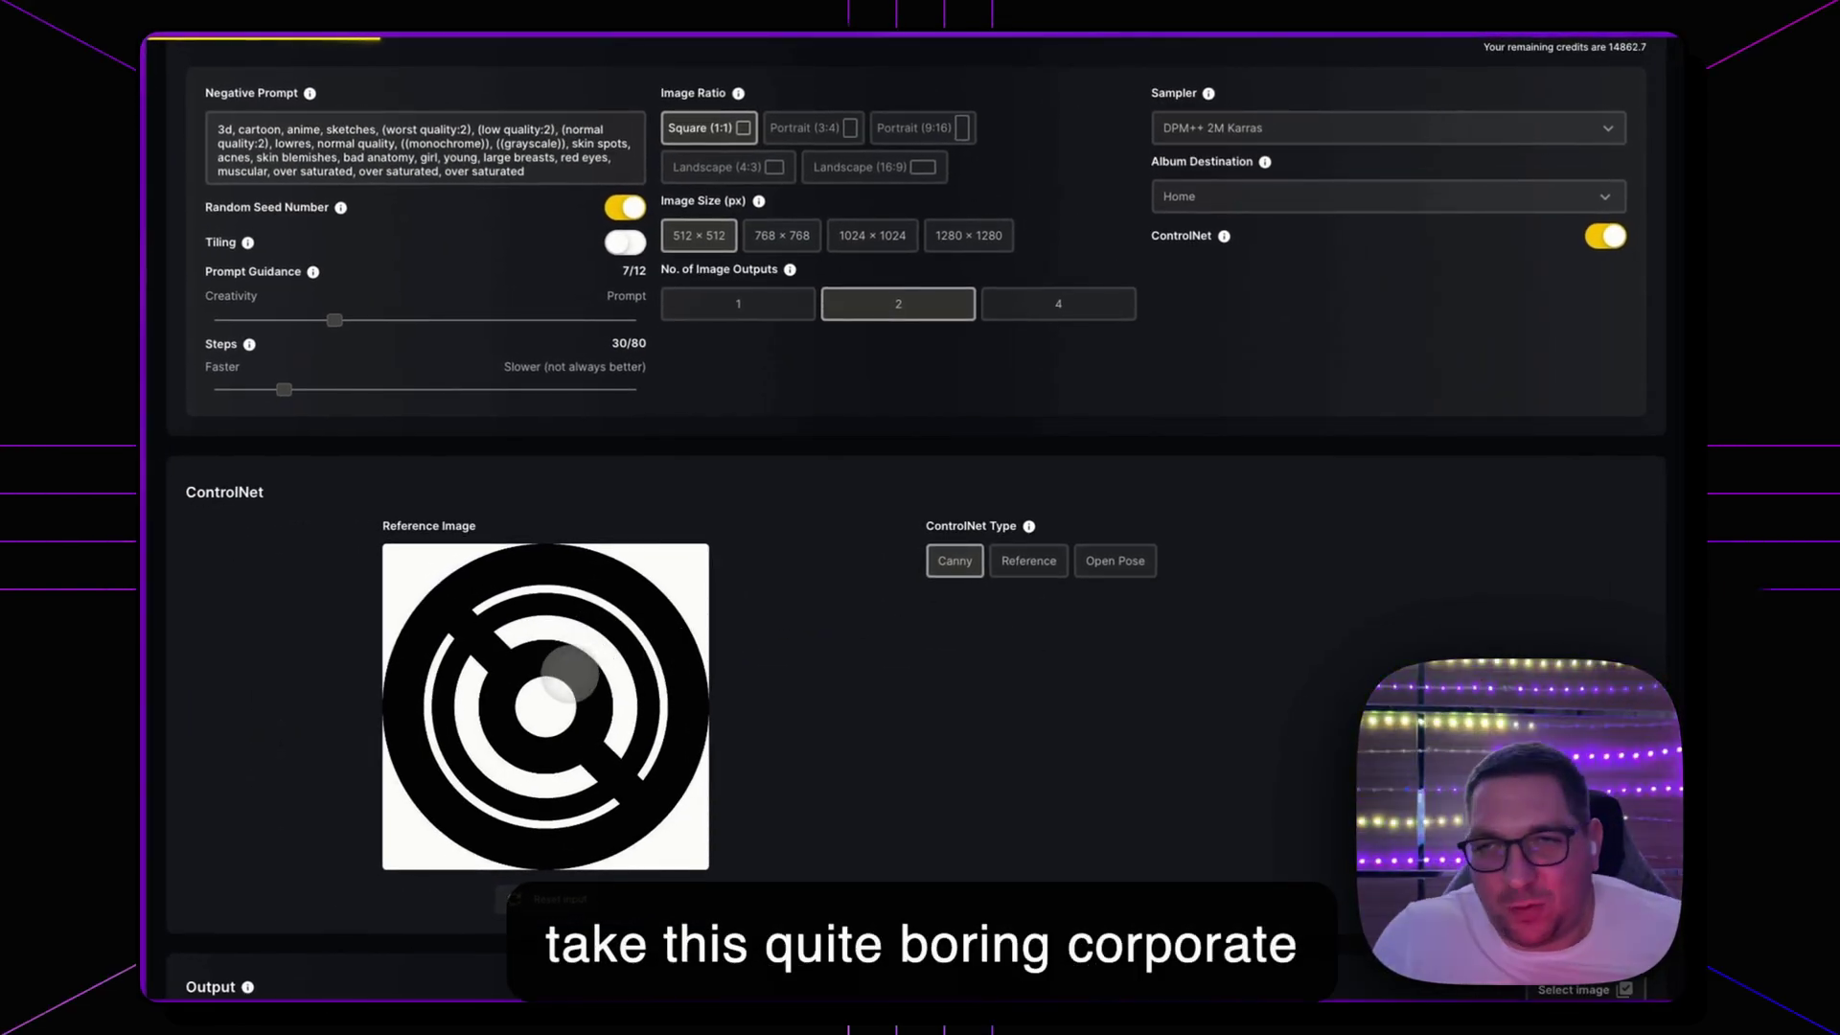
Scroll the Output while the two generations finish, reviewing the moss-covered London taxi images.
scroll(568, 661, "down", 10)
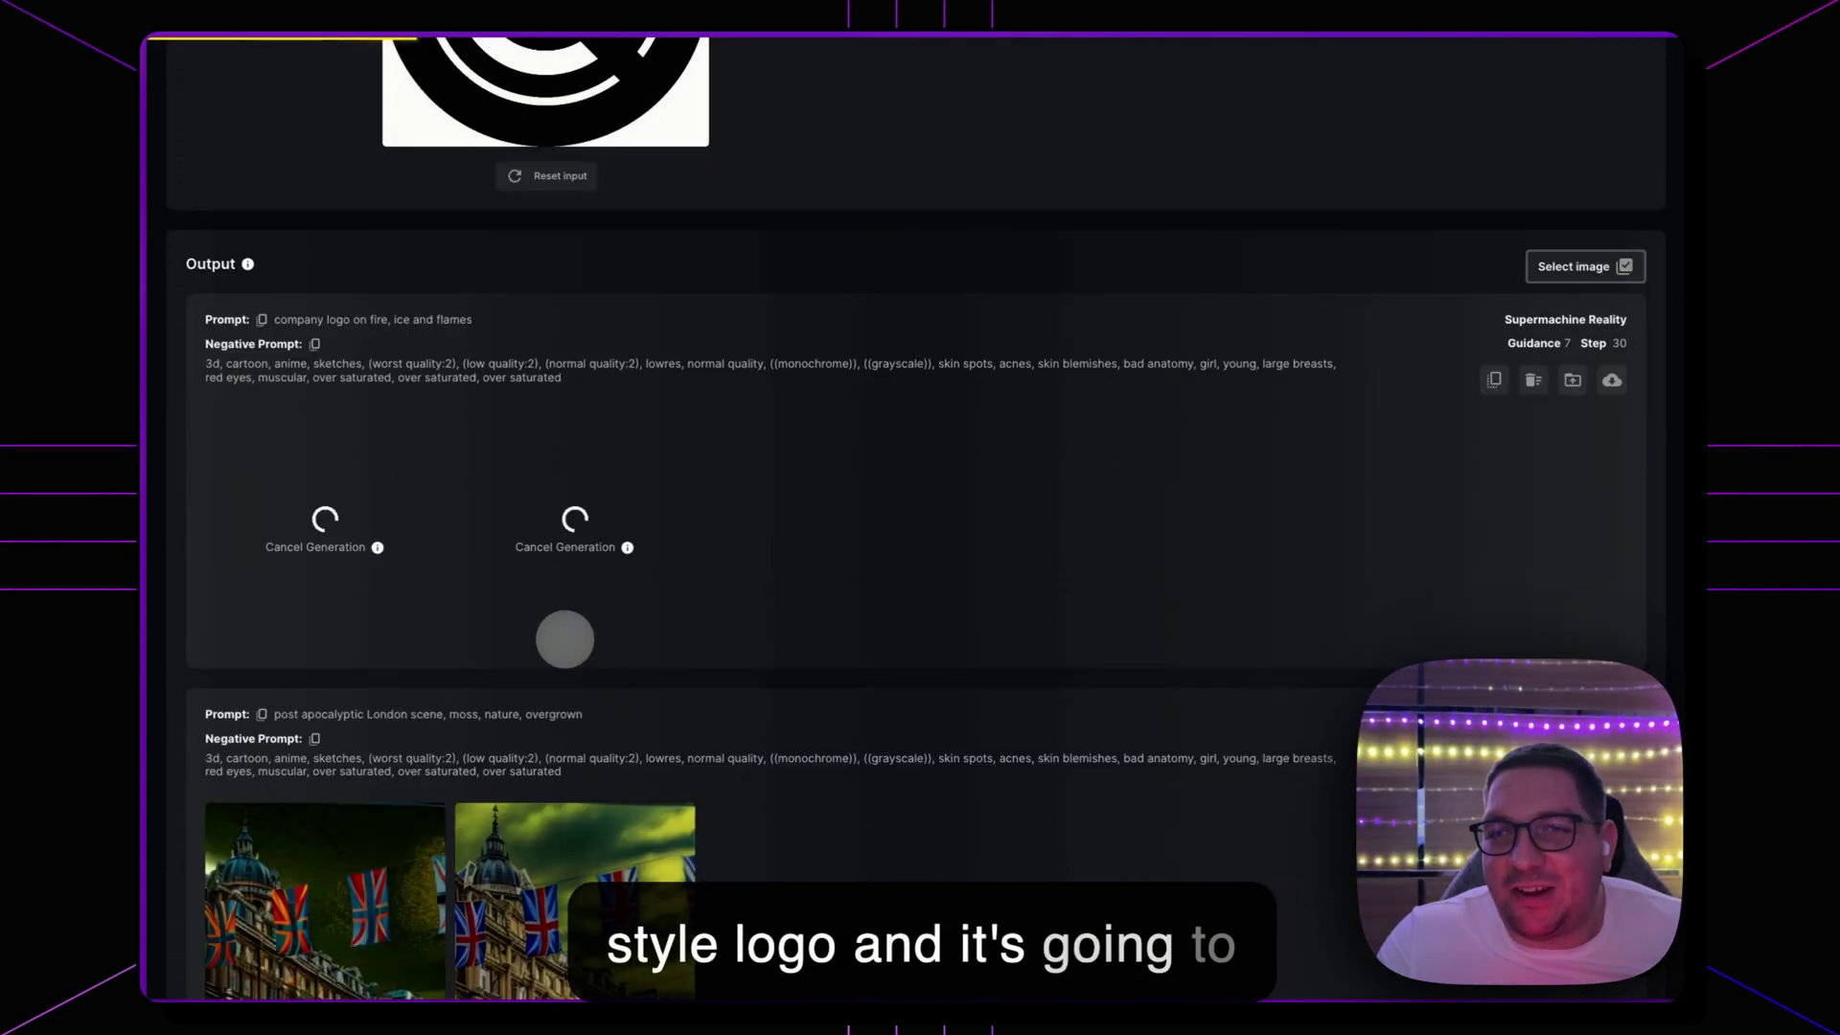
scroll(685, 579, "down", 3)
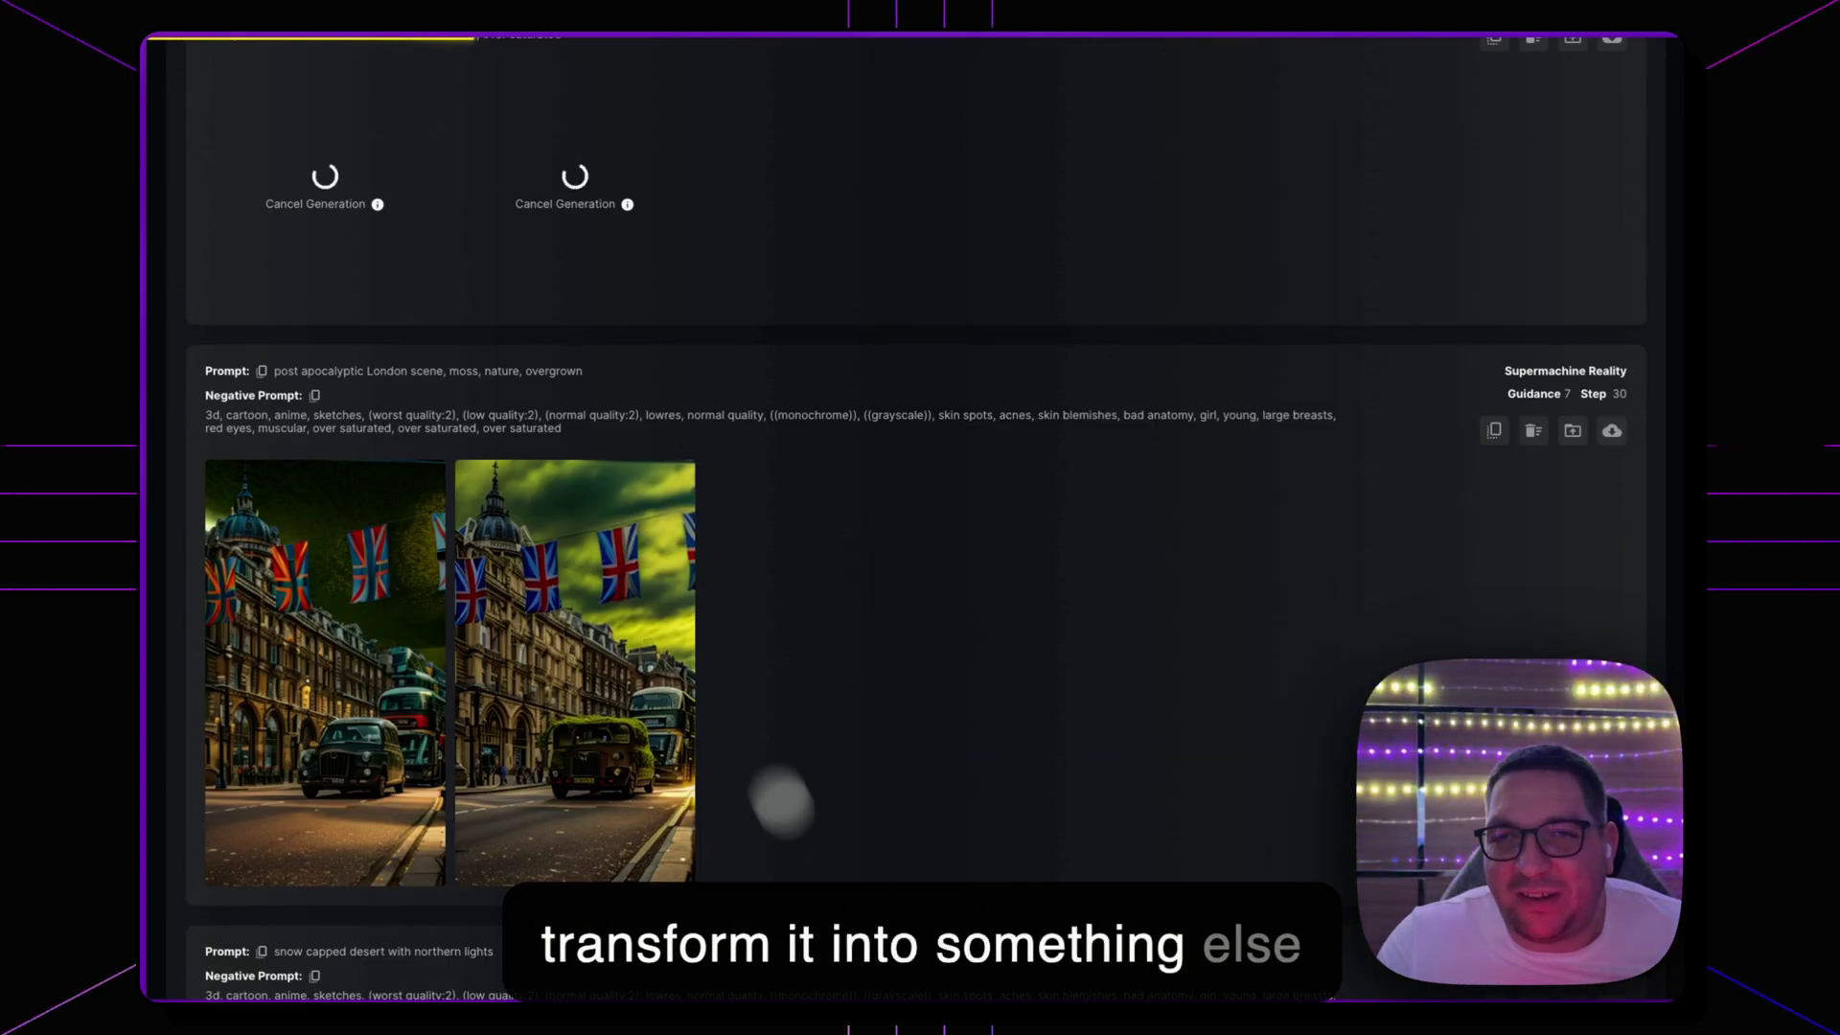
scroll(797, 767, "up", 2)
scroll(690, 822, "down", 3)
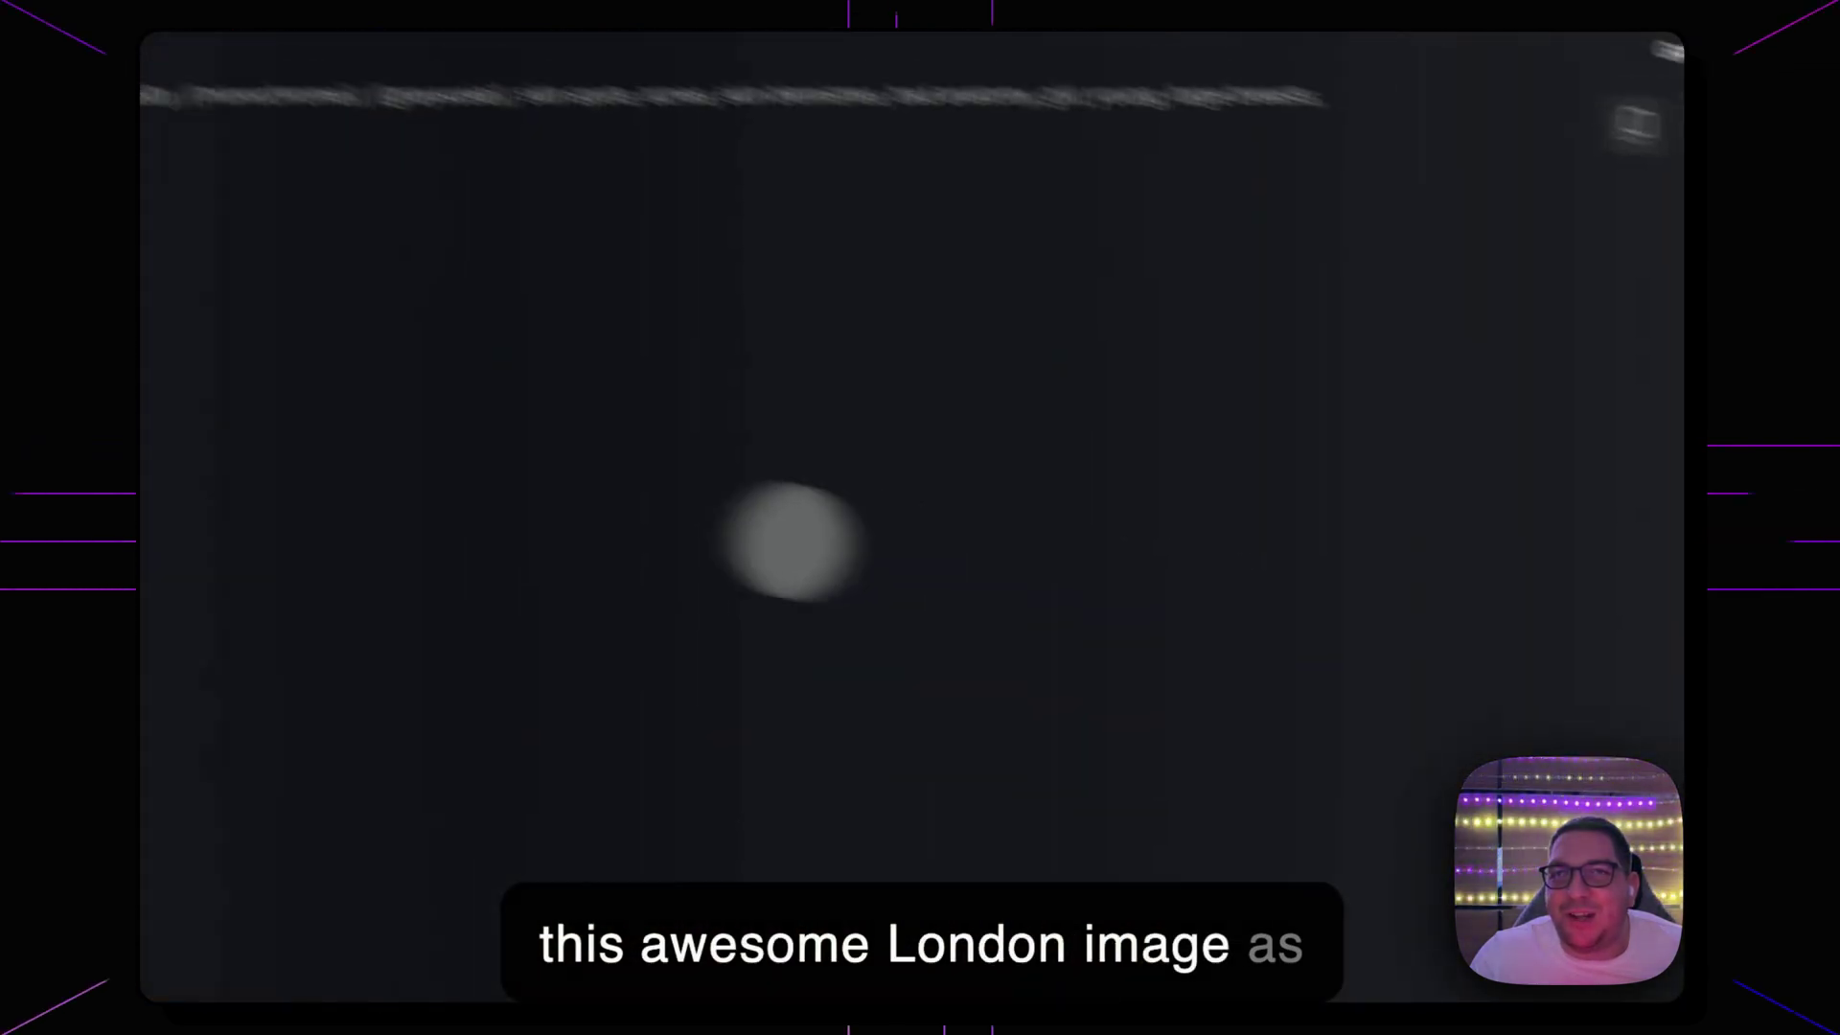
scroll(769, 452, "up", 5)
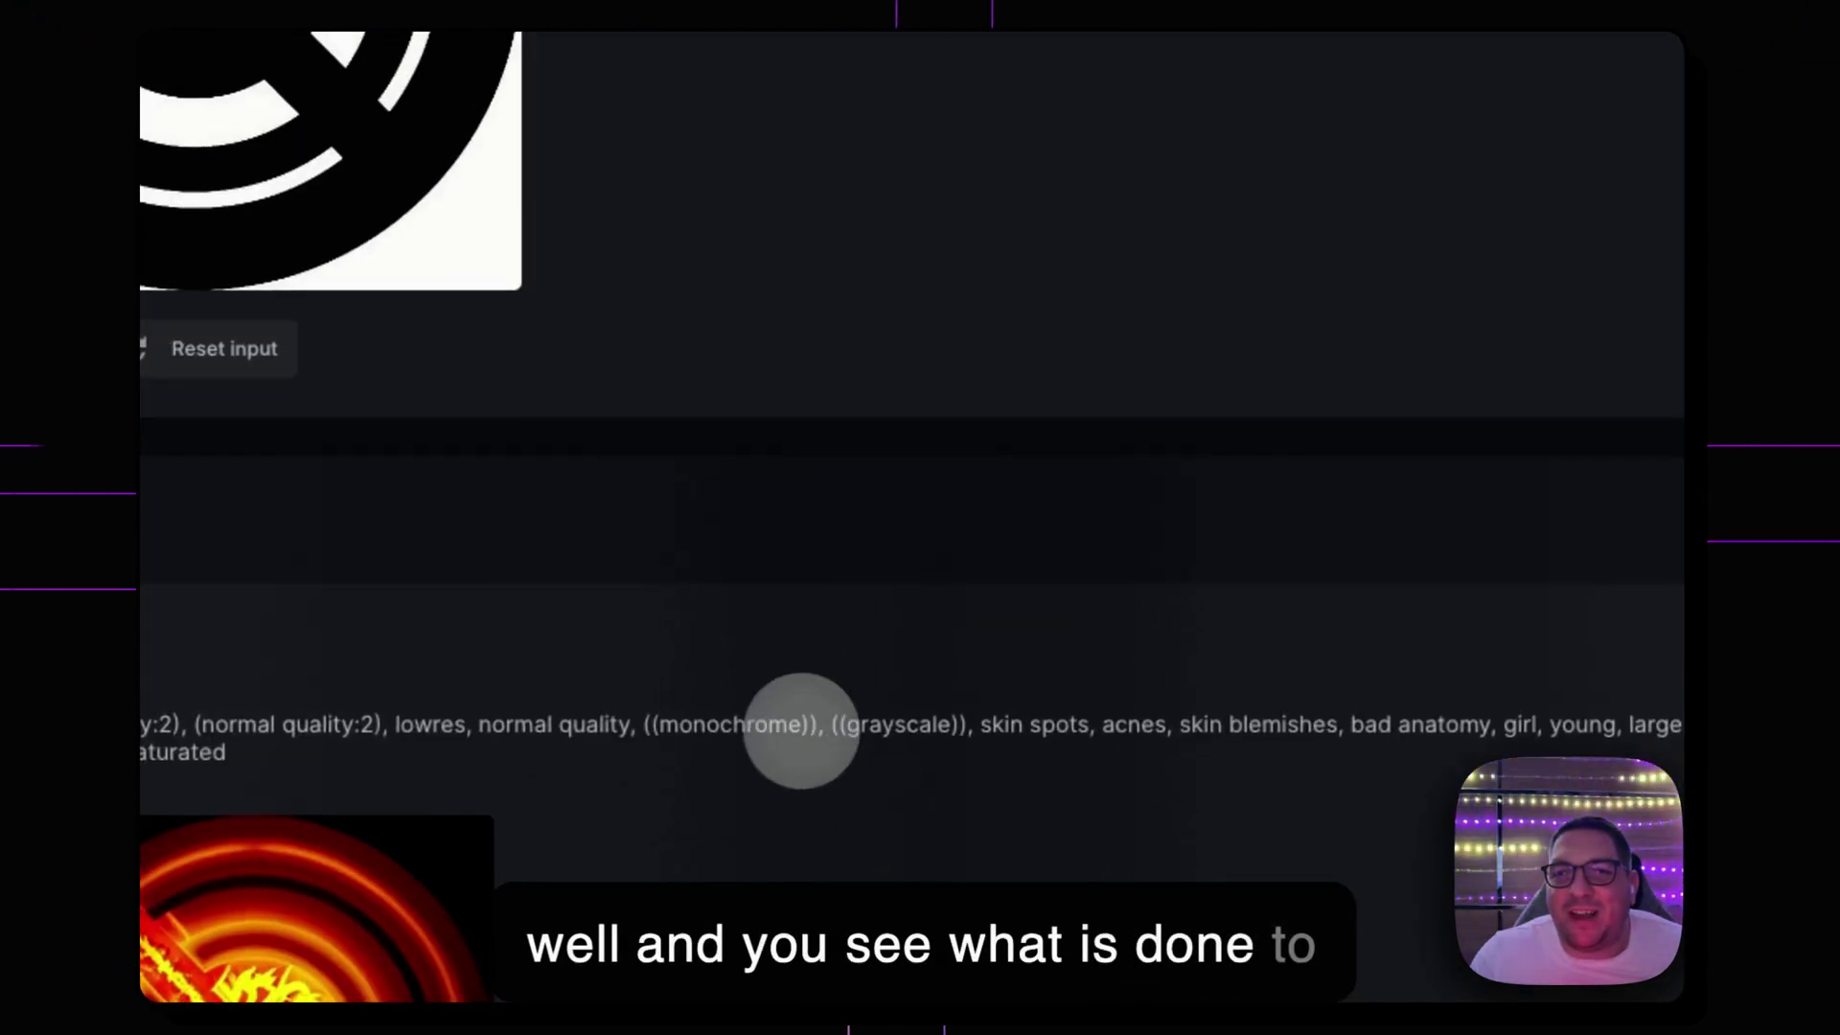
scroll(617, 565, "up", 1)
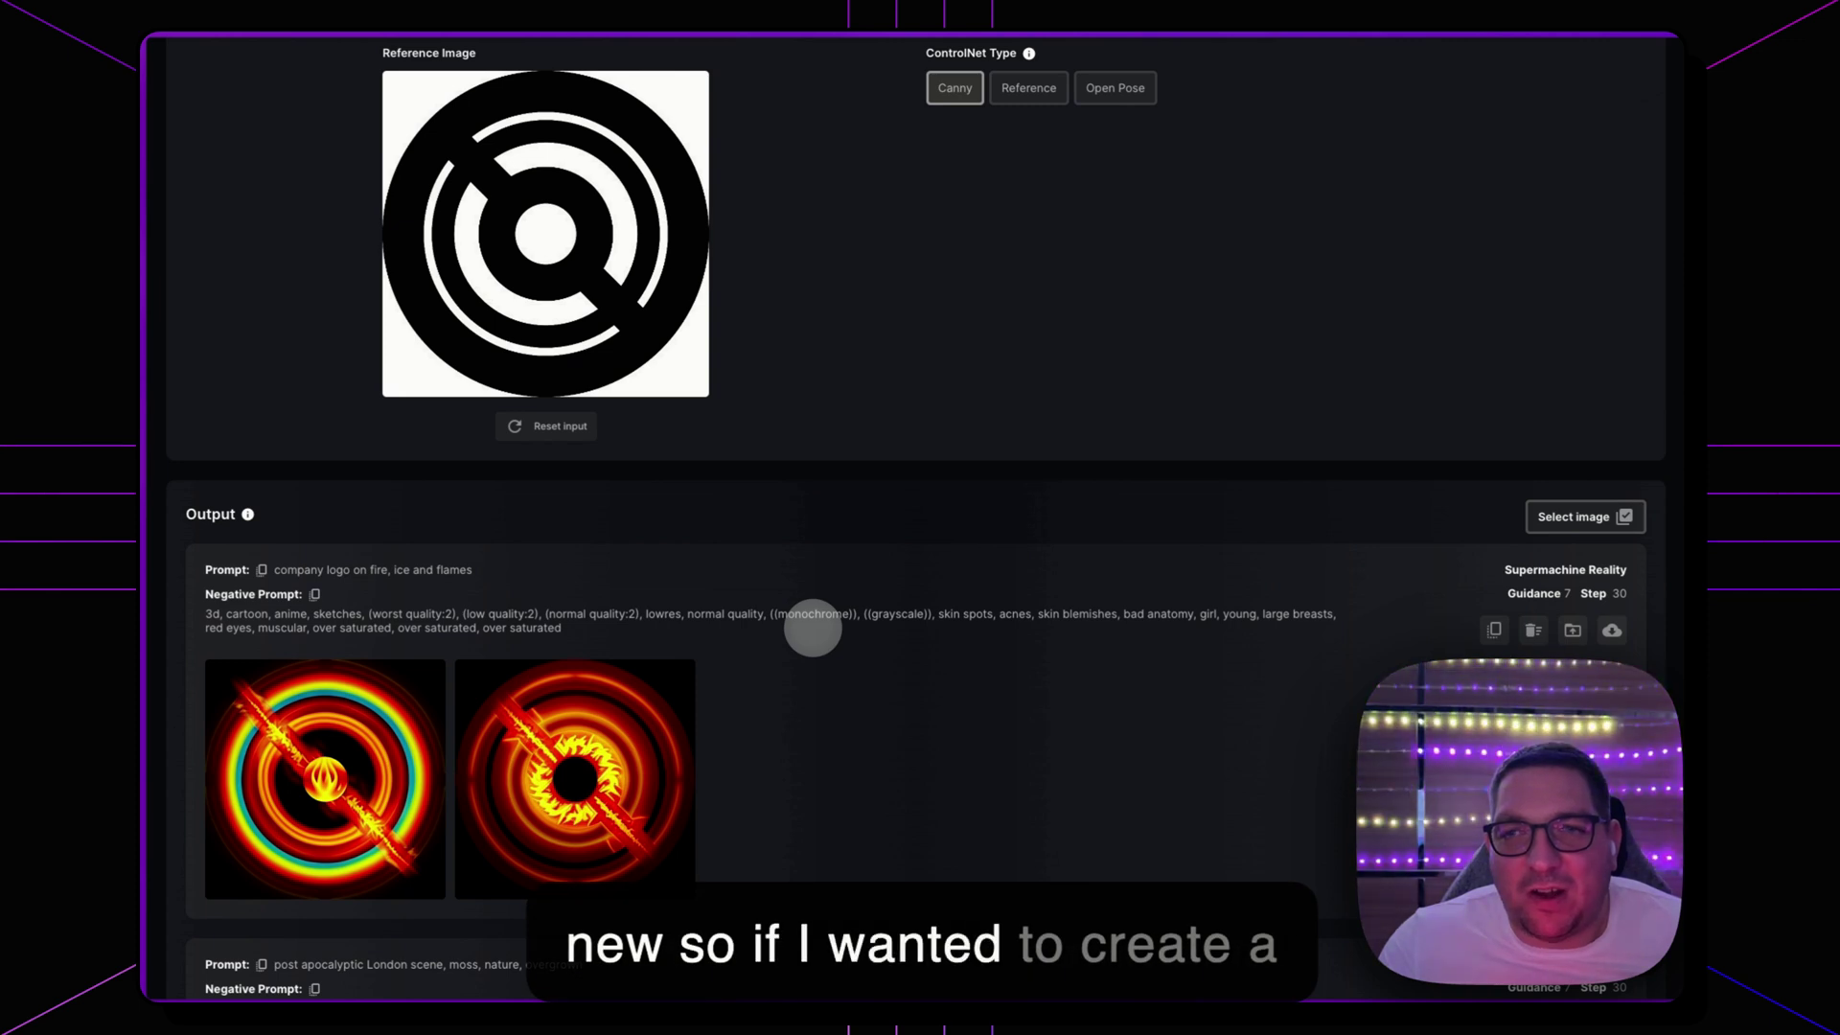
scroll(813, 628, "down", 1)
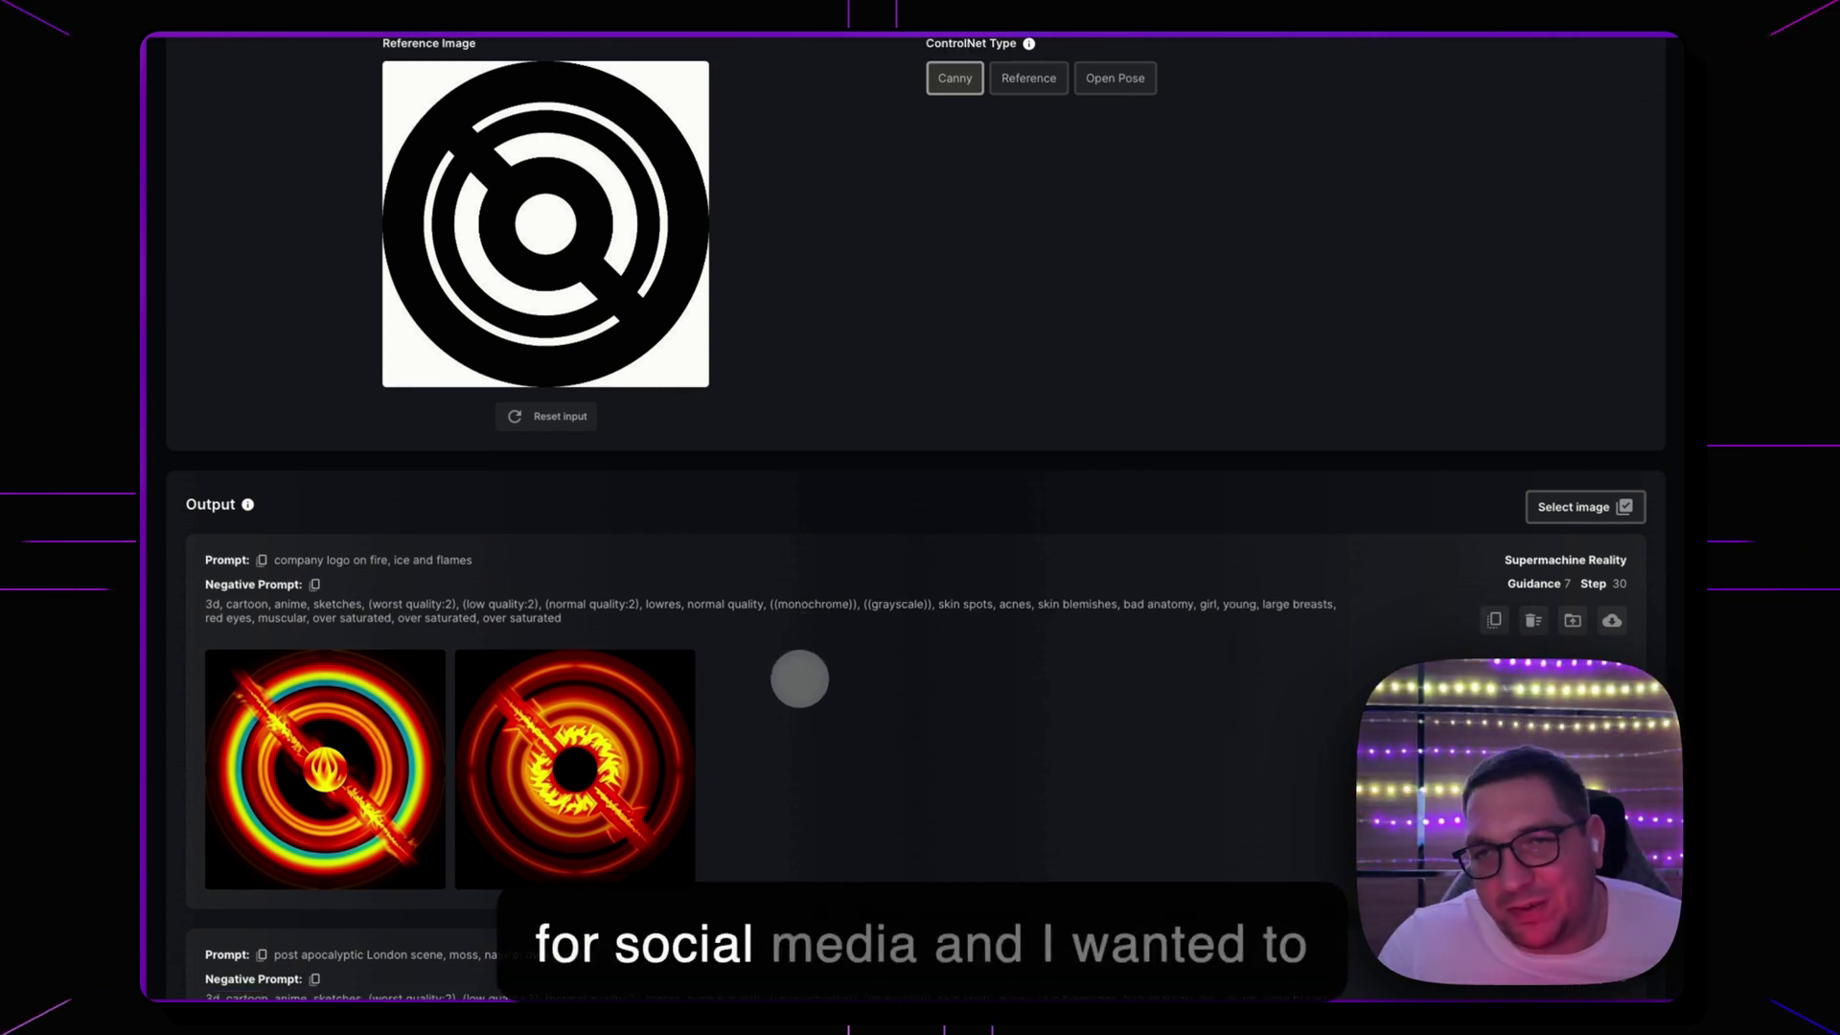
scroll(800, 679, "down", 1)
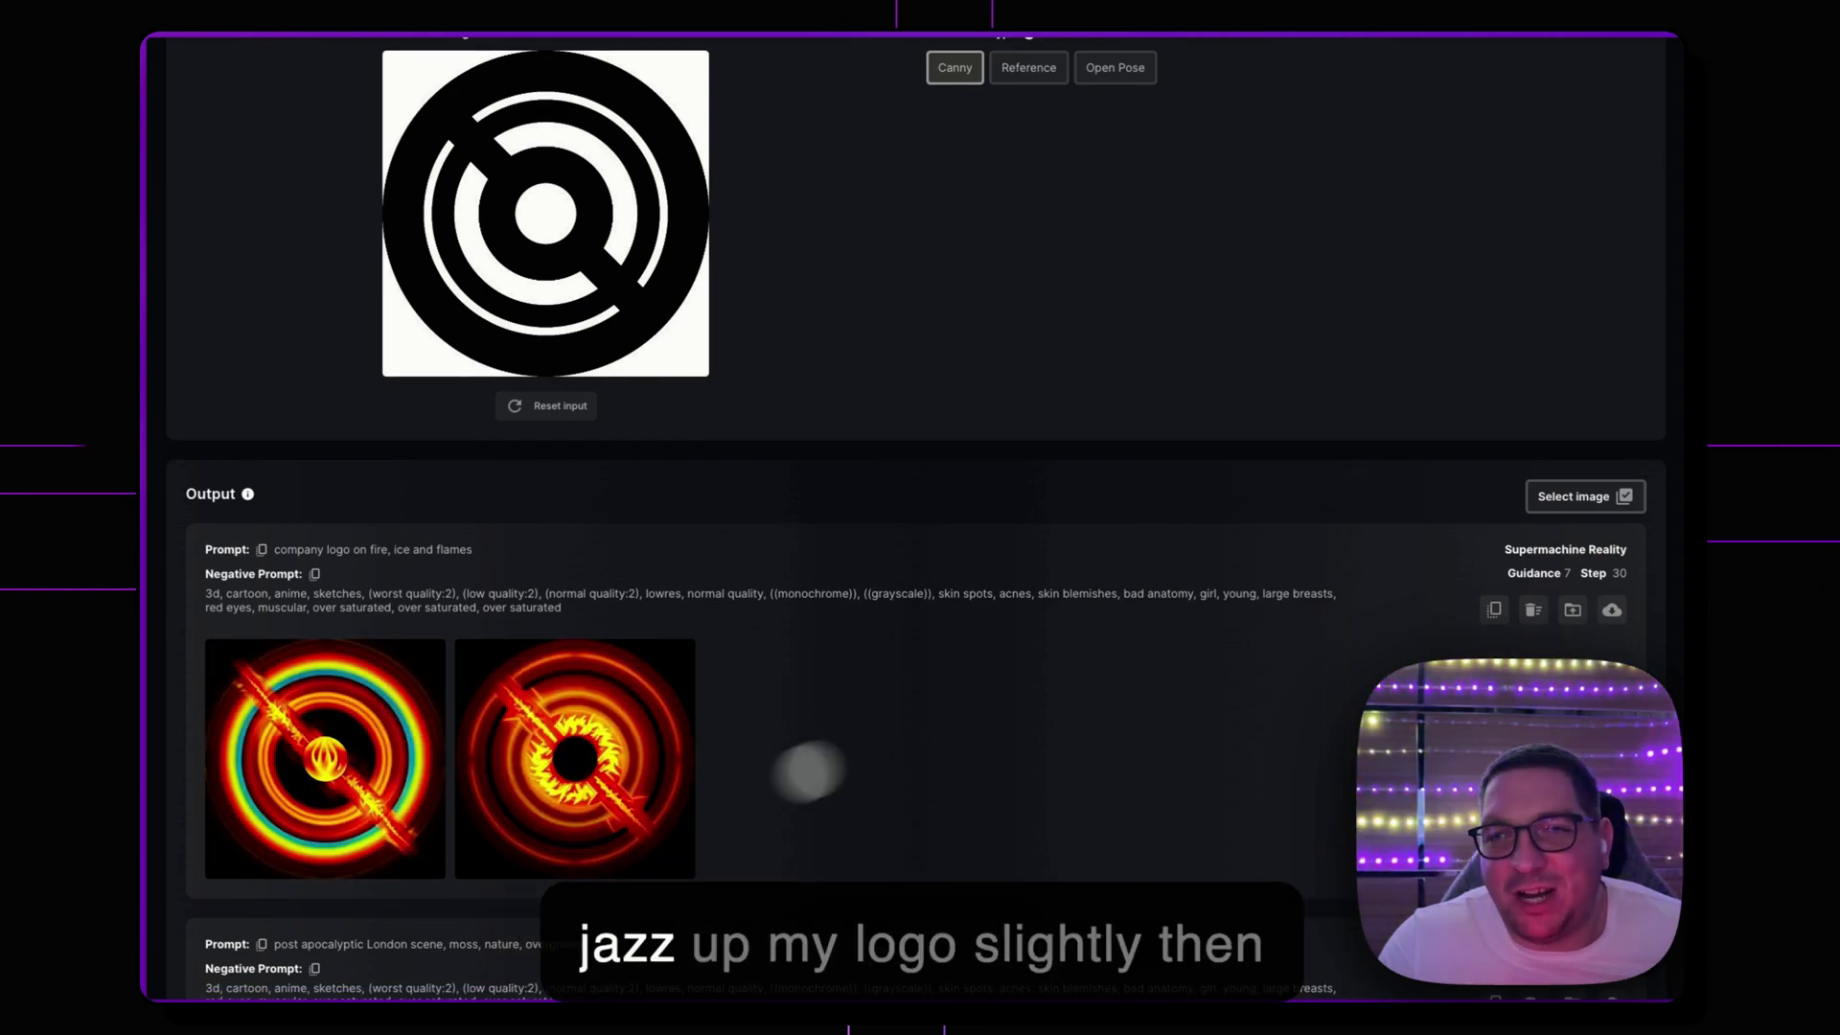
scroll(863, 680, "down", 5)
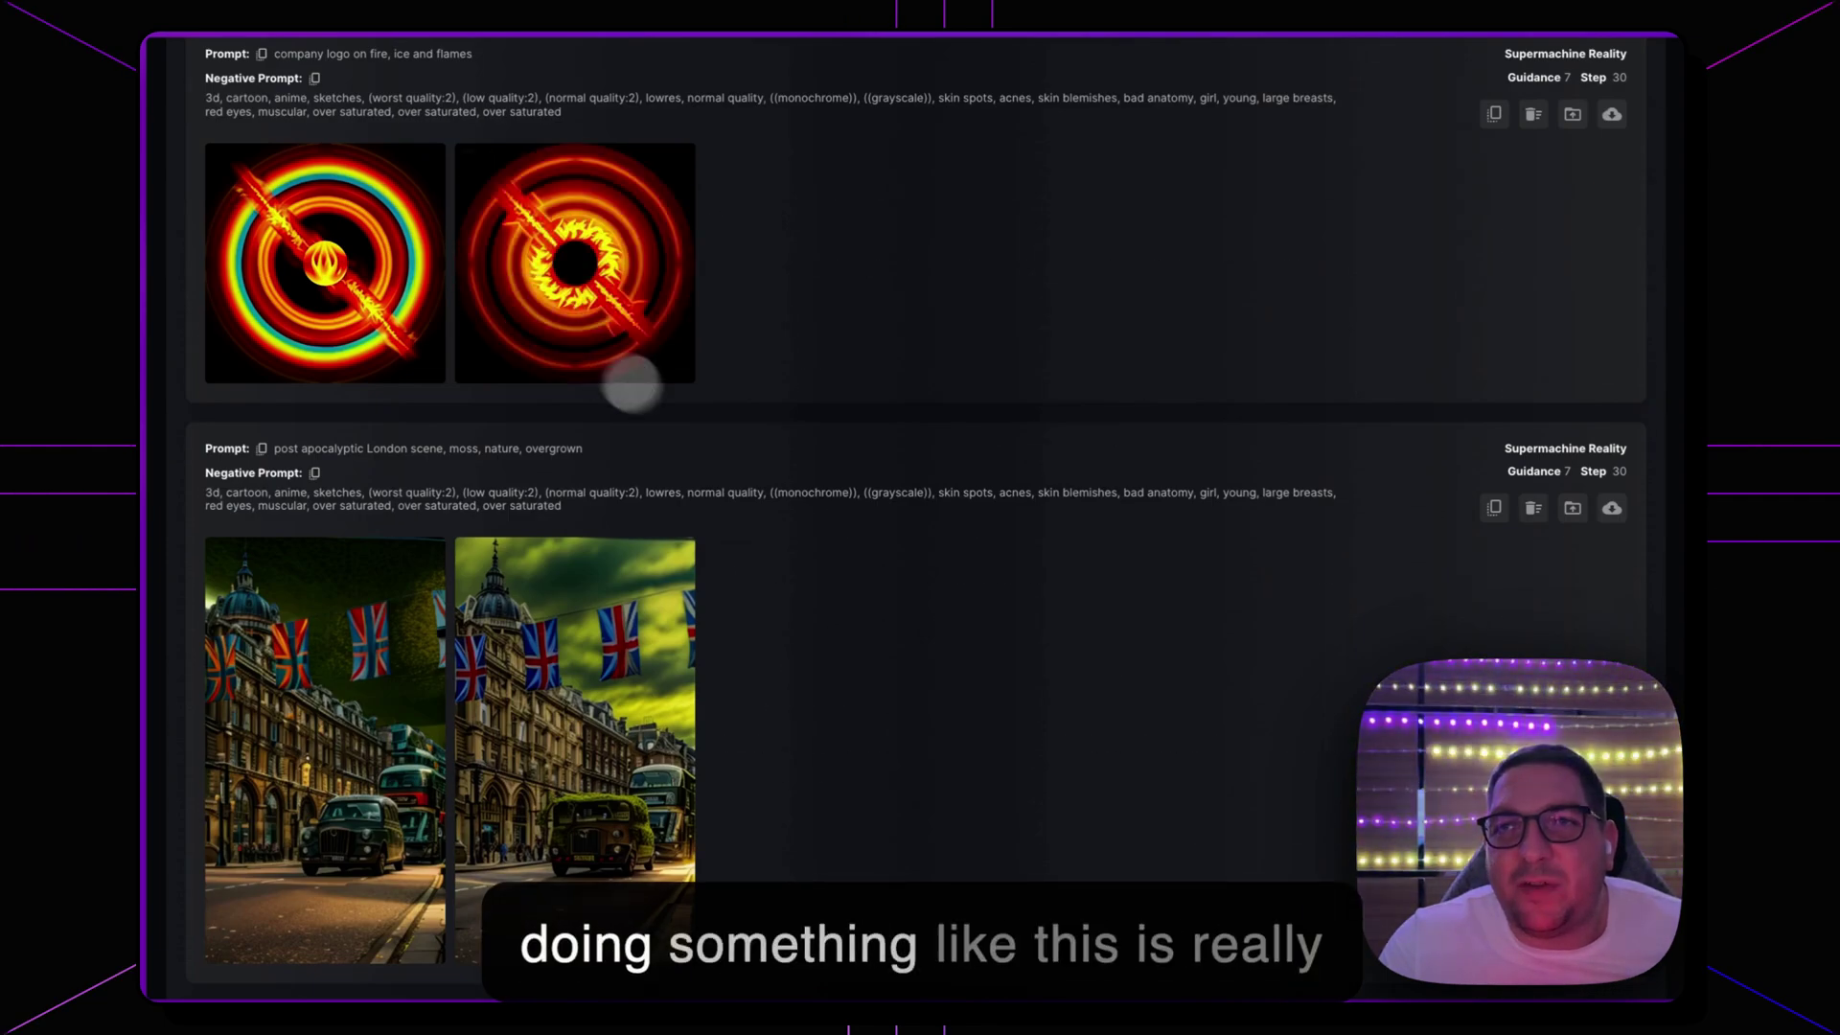
scroll(610, 367, "down", 20)
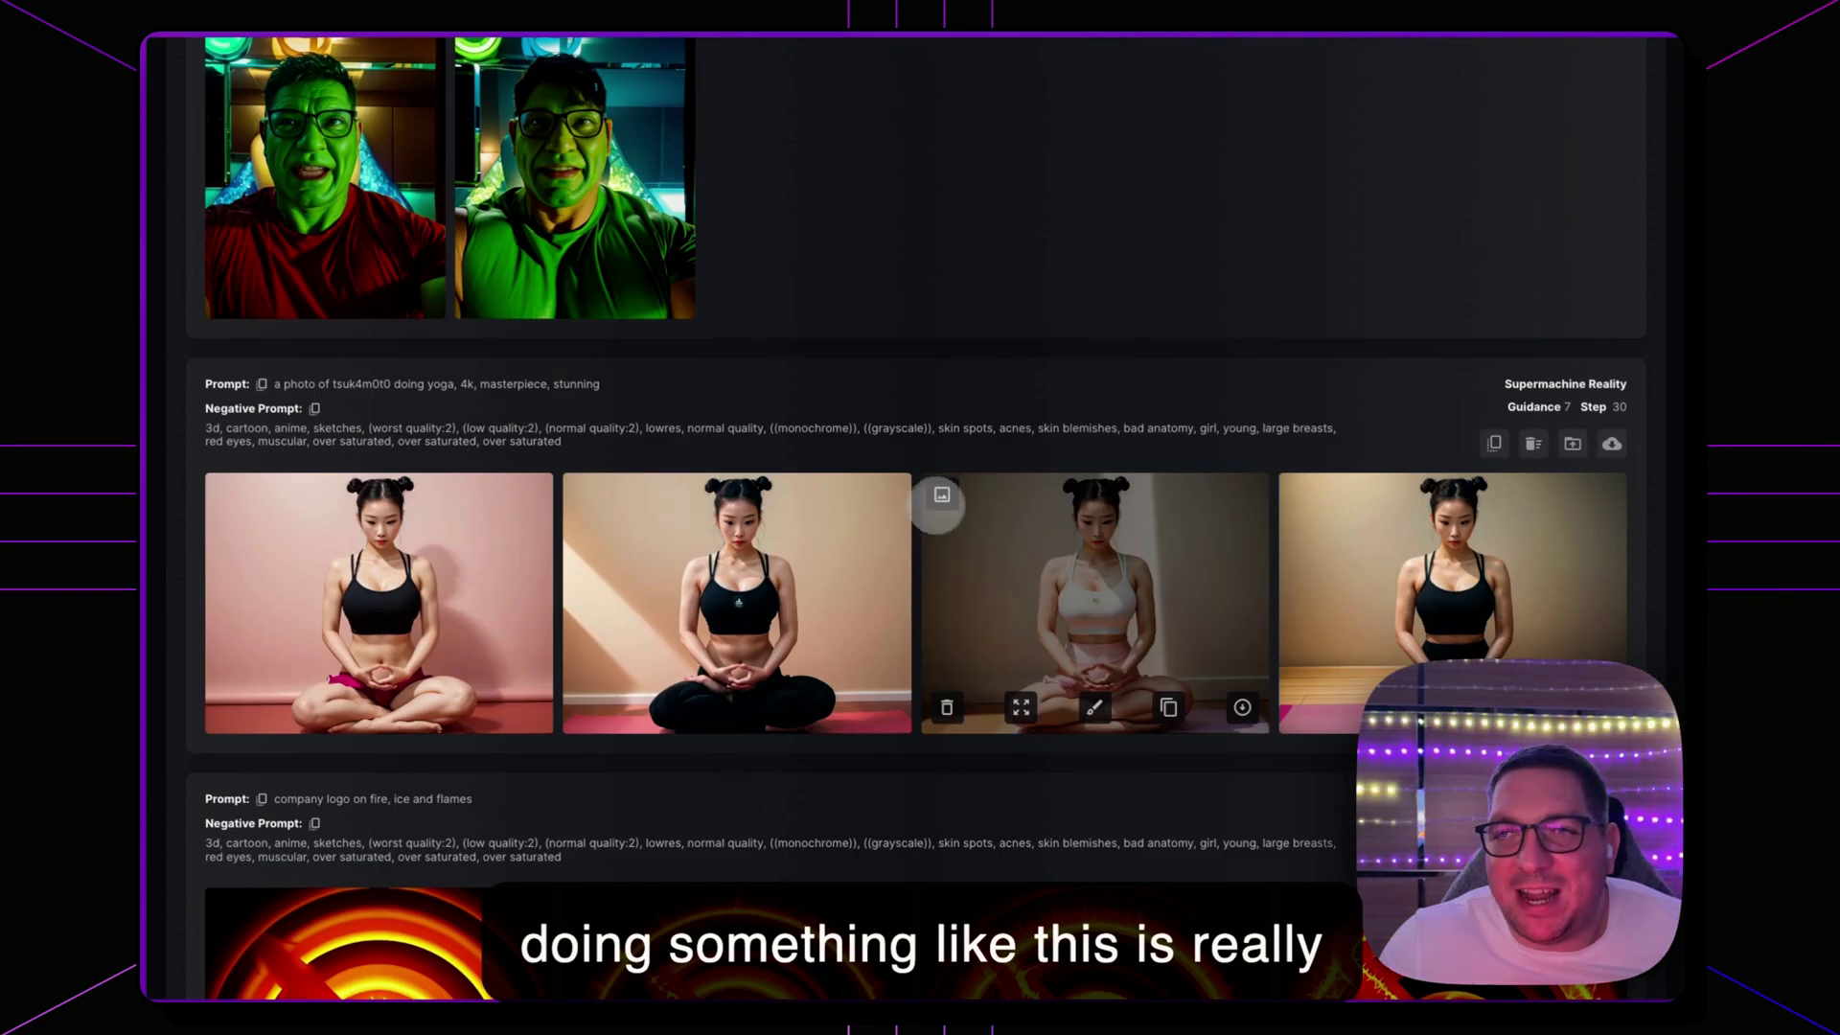
scroll(939, 503, "down", 2)
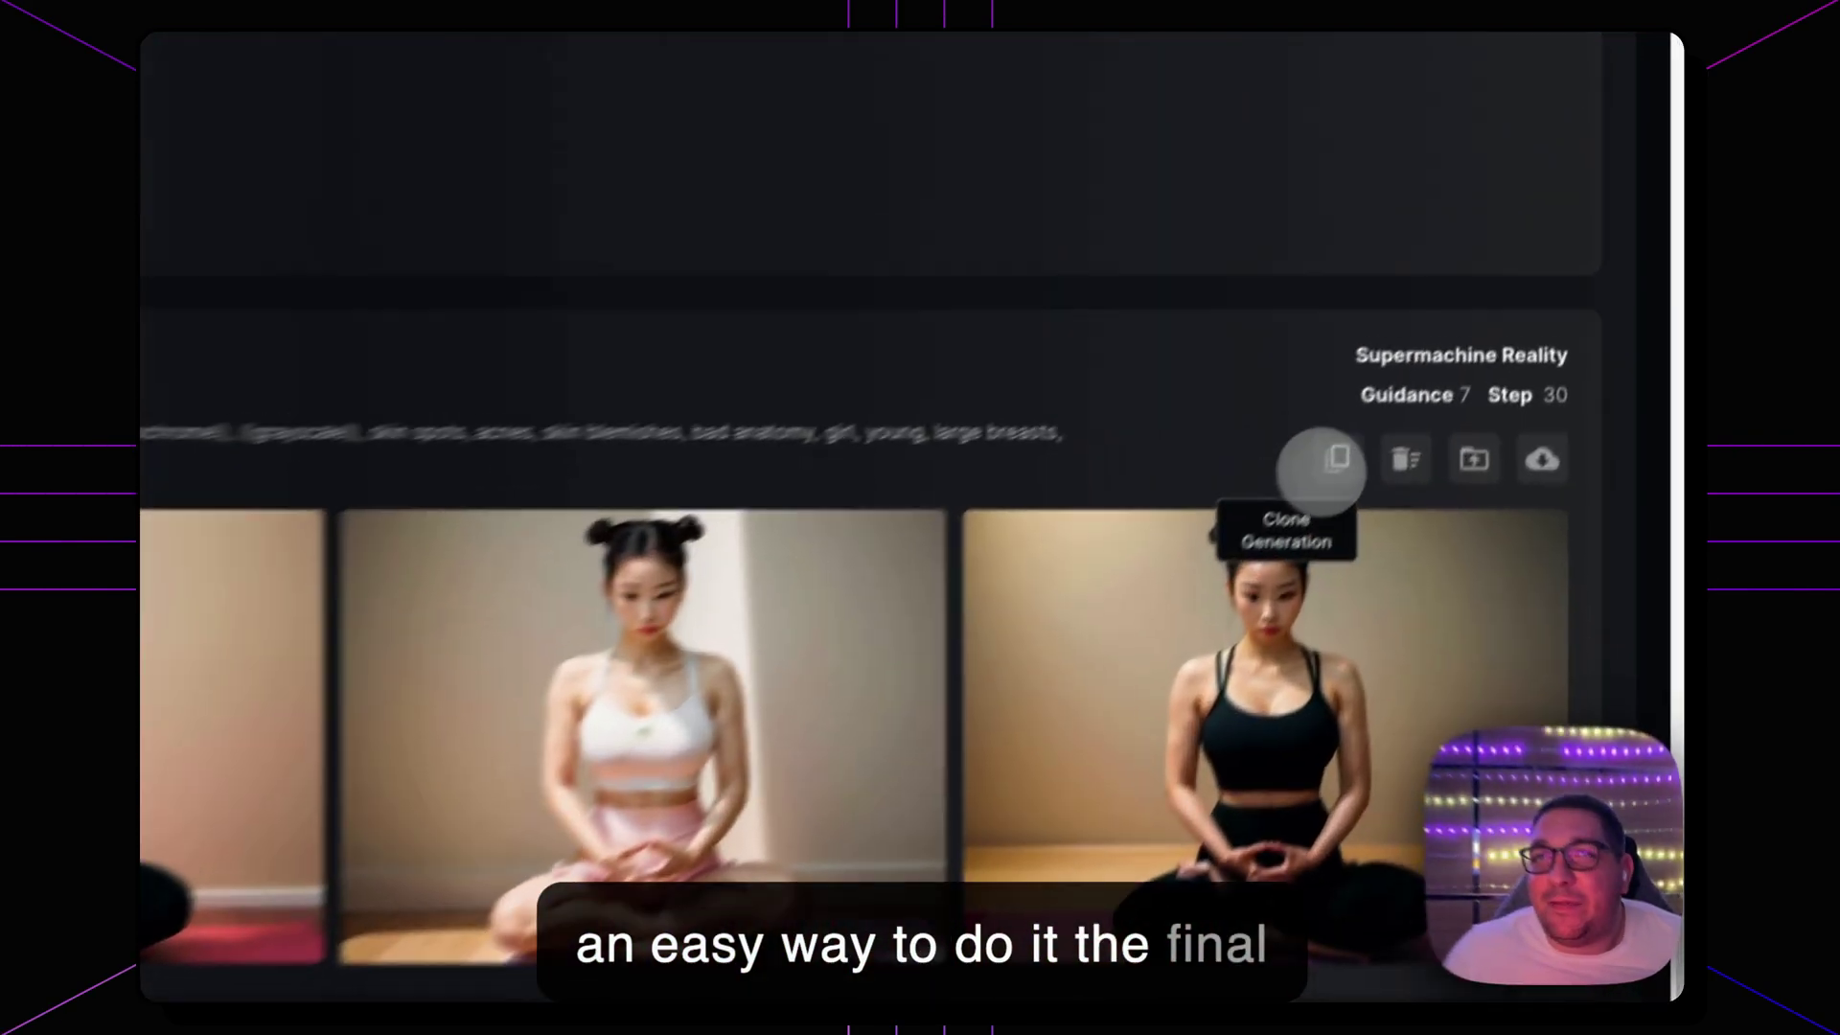
Clone the yoga generation's prompt and settings, then pick a new reference image file.
left_click(1322, 468)
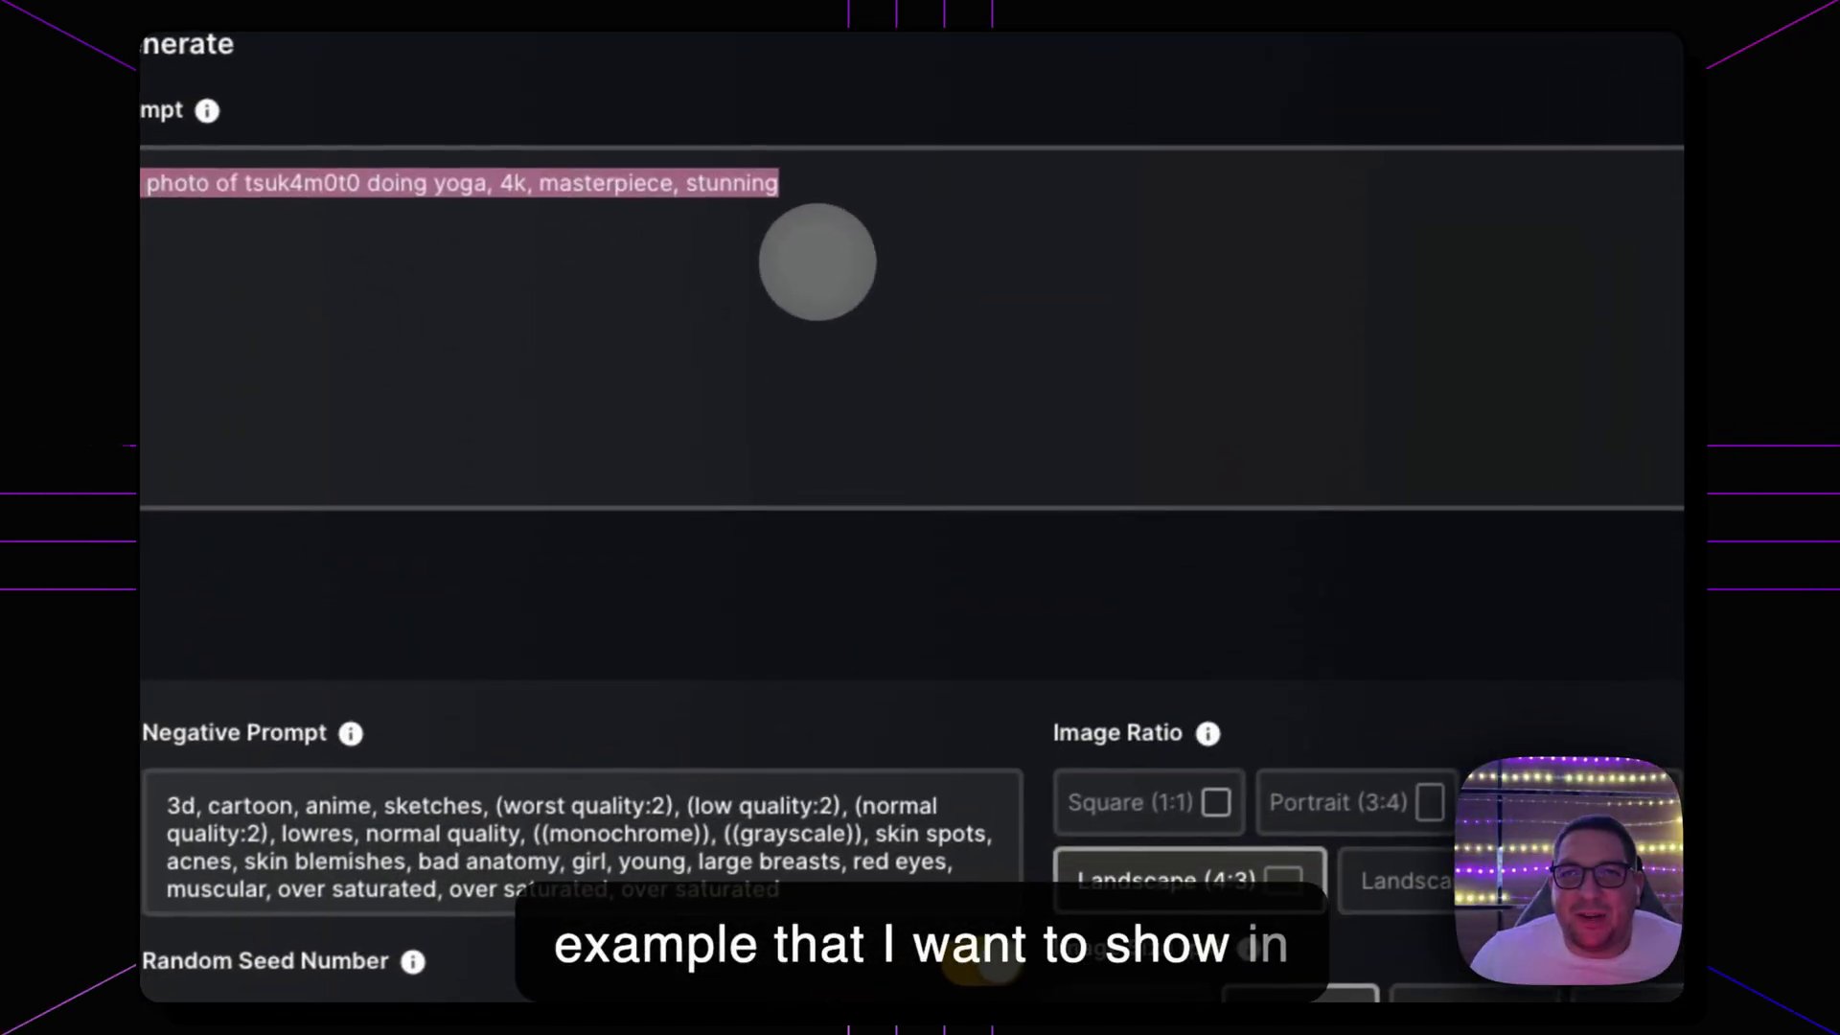
left_click(770, 278)
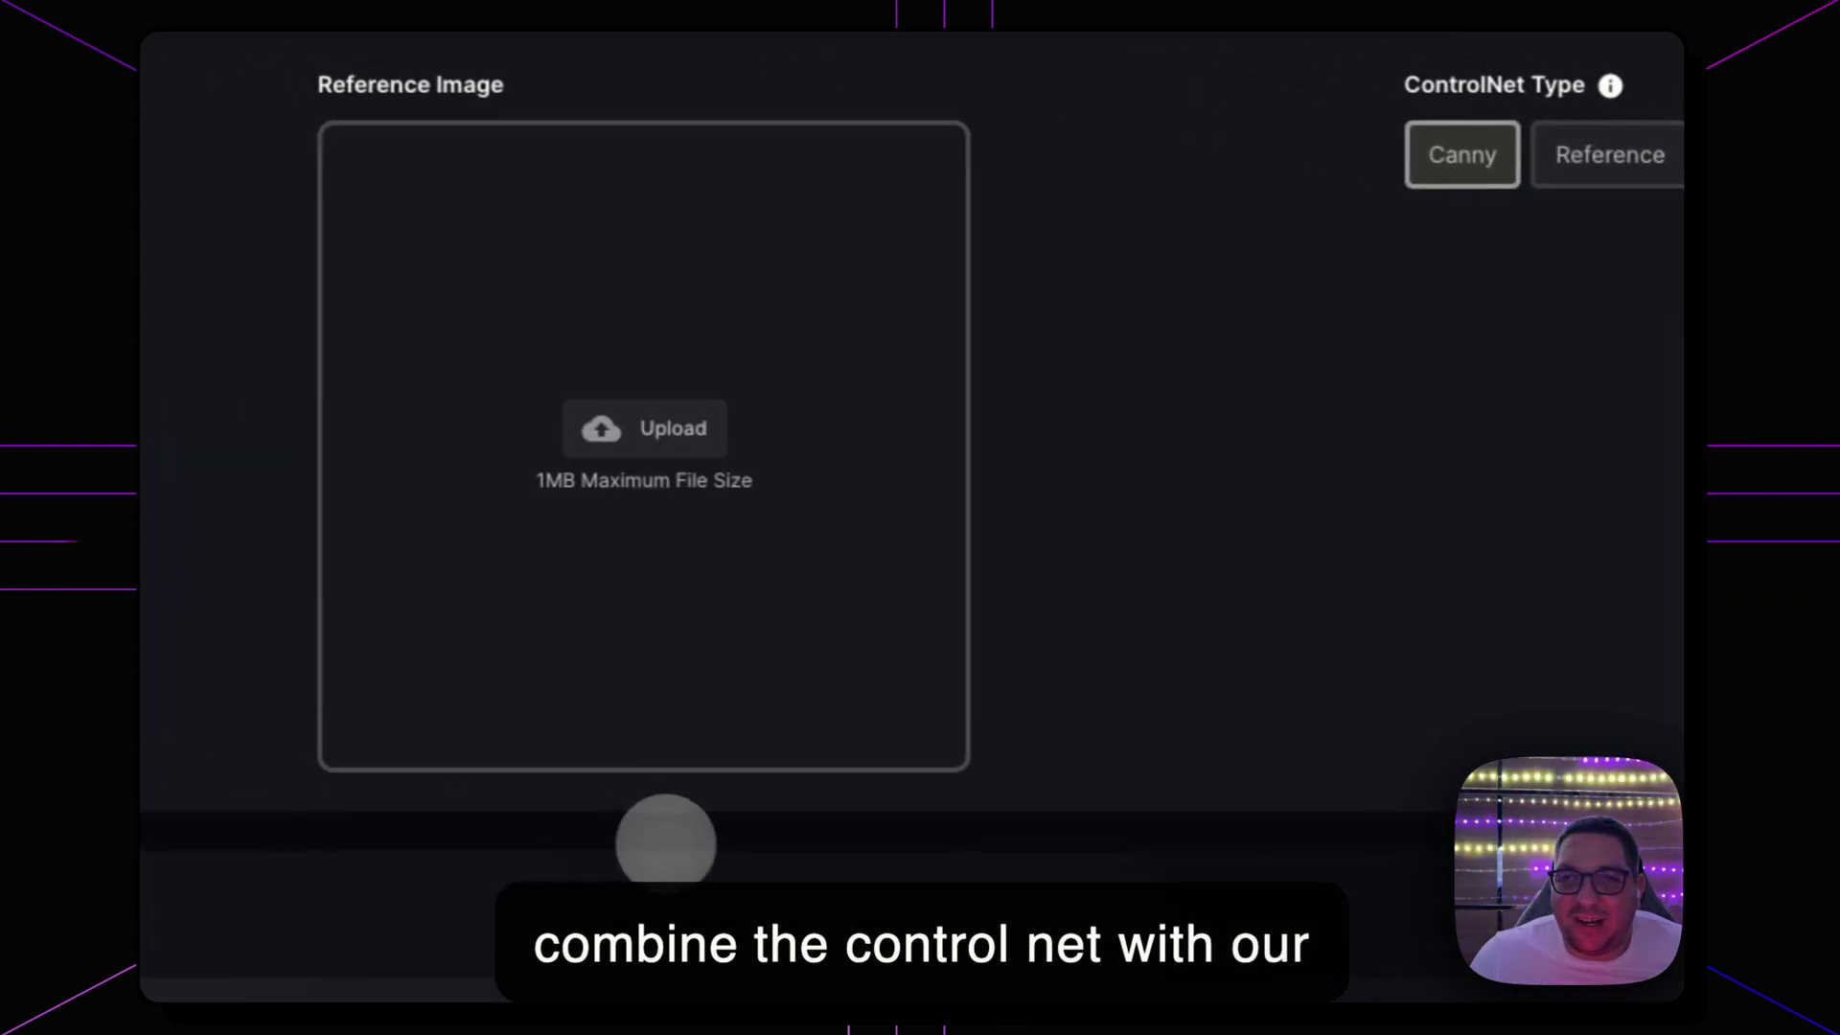
left_click(600, 450)
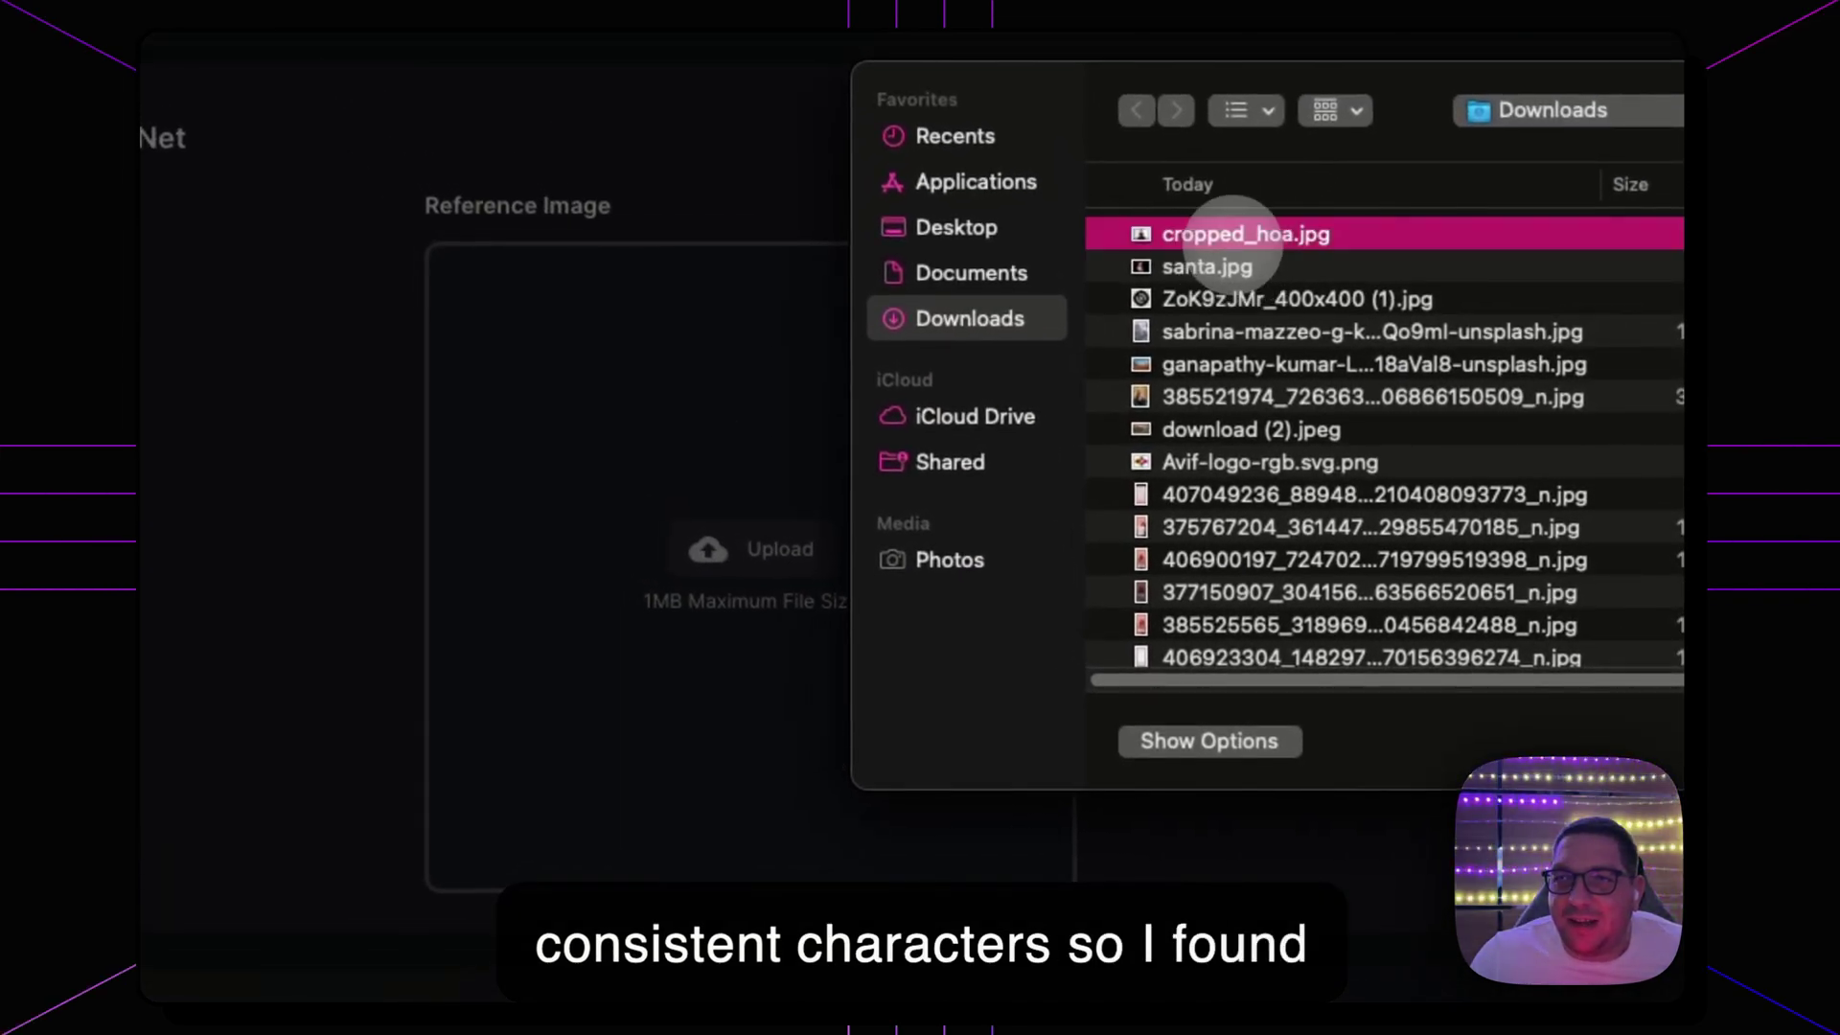
Load cropped_hoa.jpg from Downloads as the ControlNet reference image.
double_click(1225, 235)
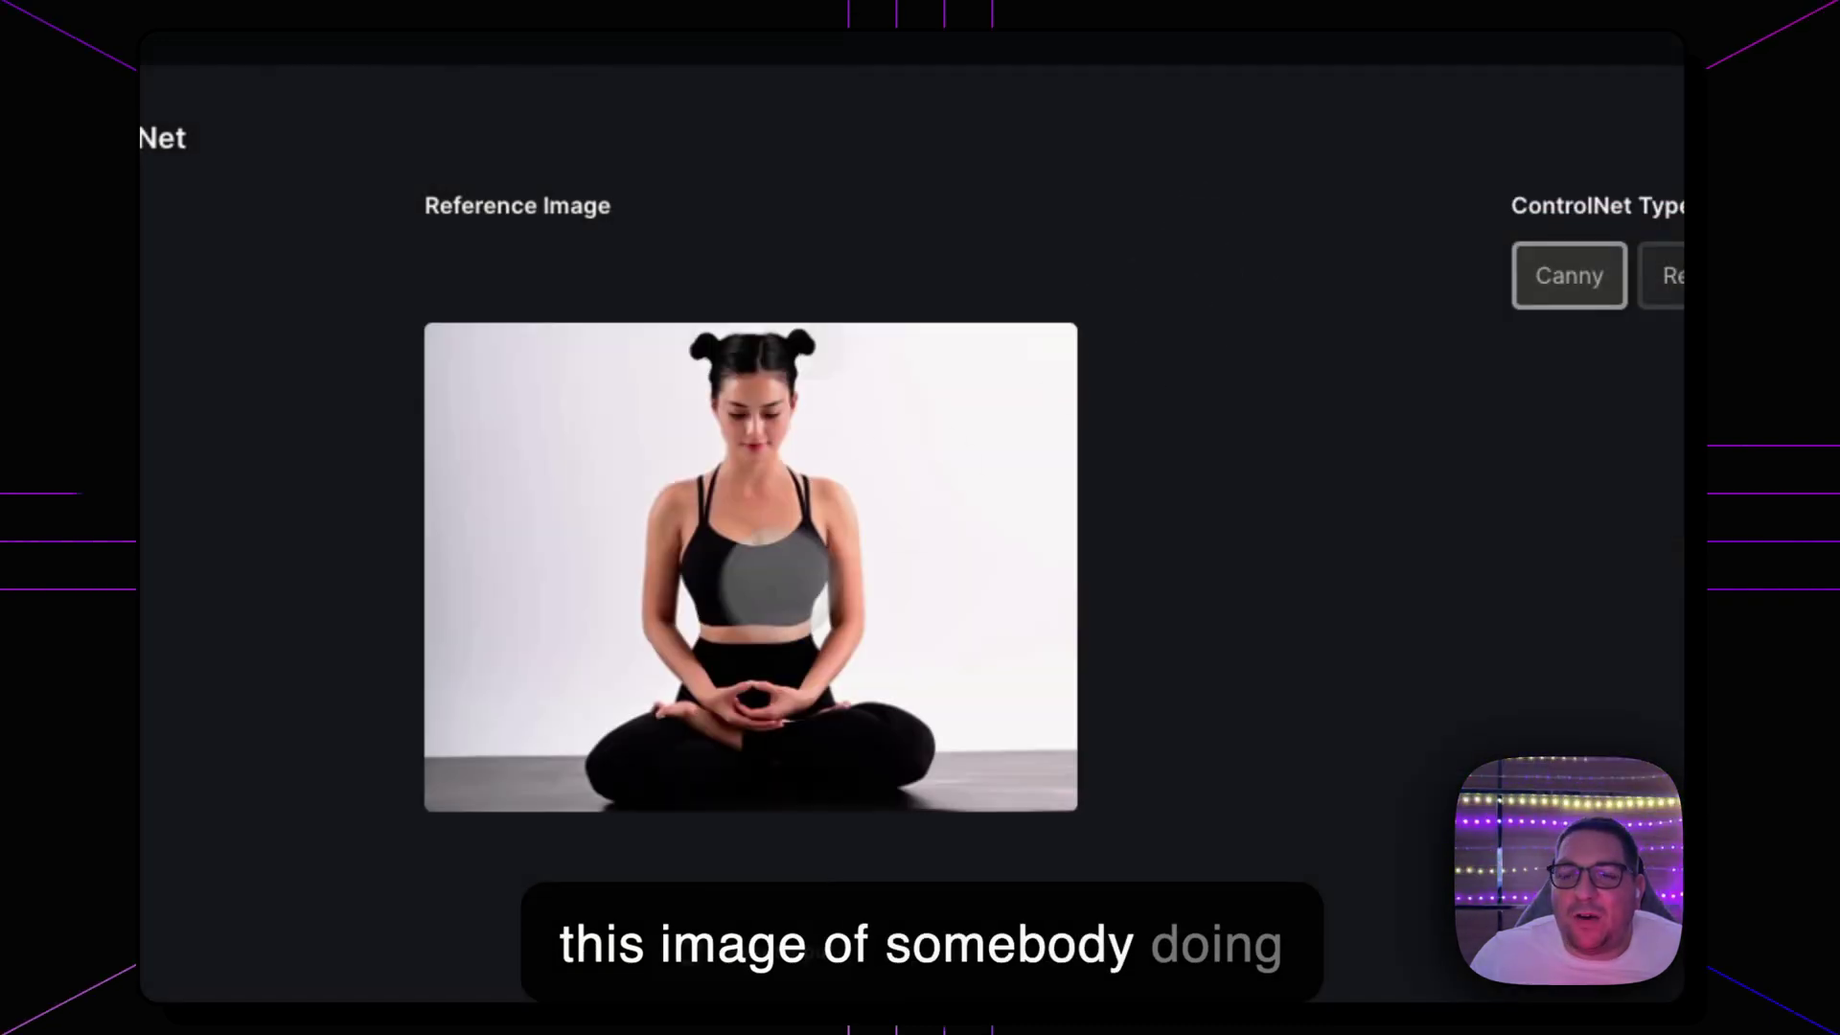
scroll(635, 708, "up", 5)
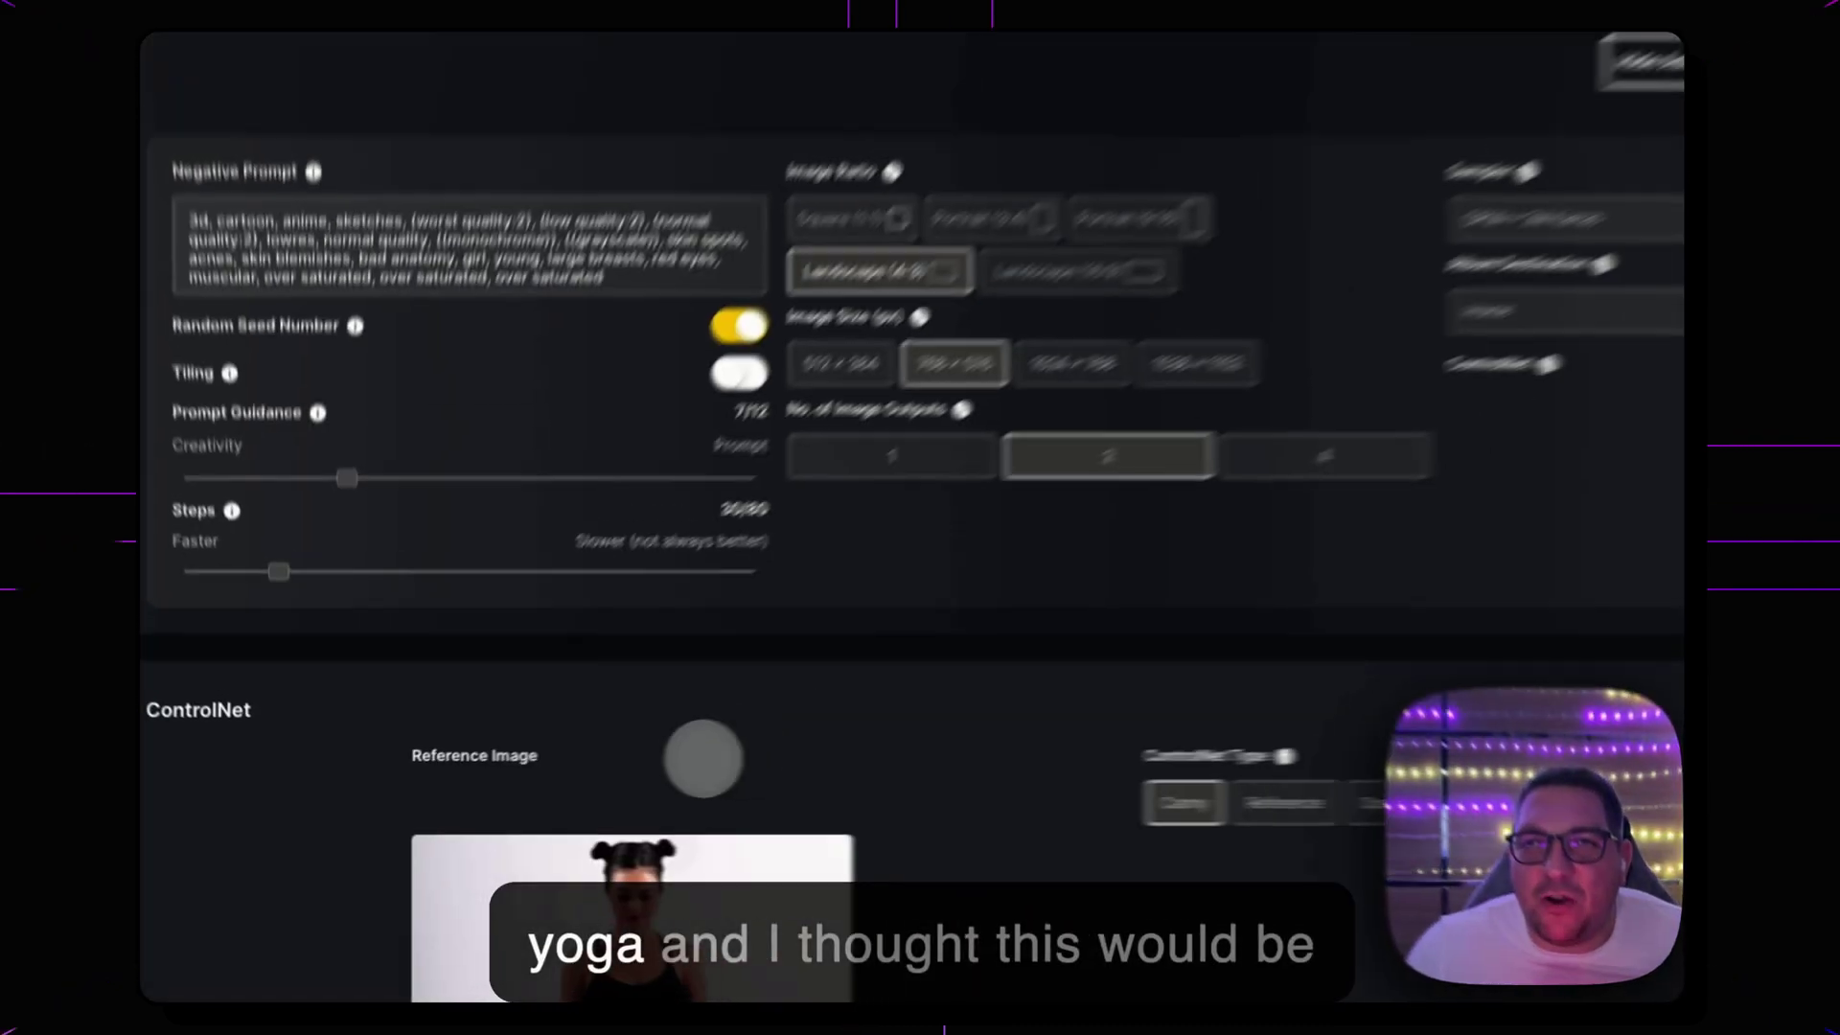
Search 'ts' in Consistent Characters and insert the tsuk4m0t0 character into the yoga prompt.
scroll(489, 523, "down", 5)
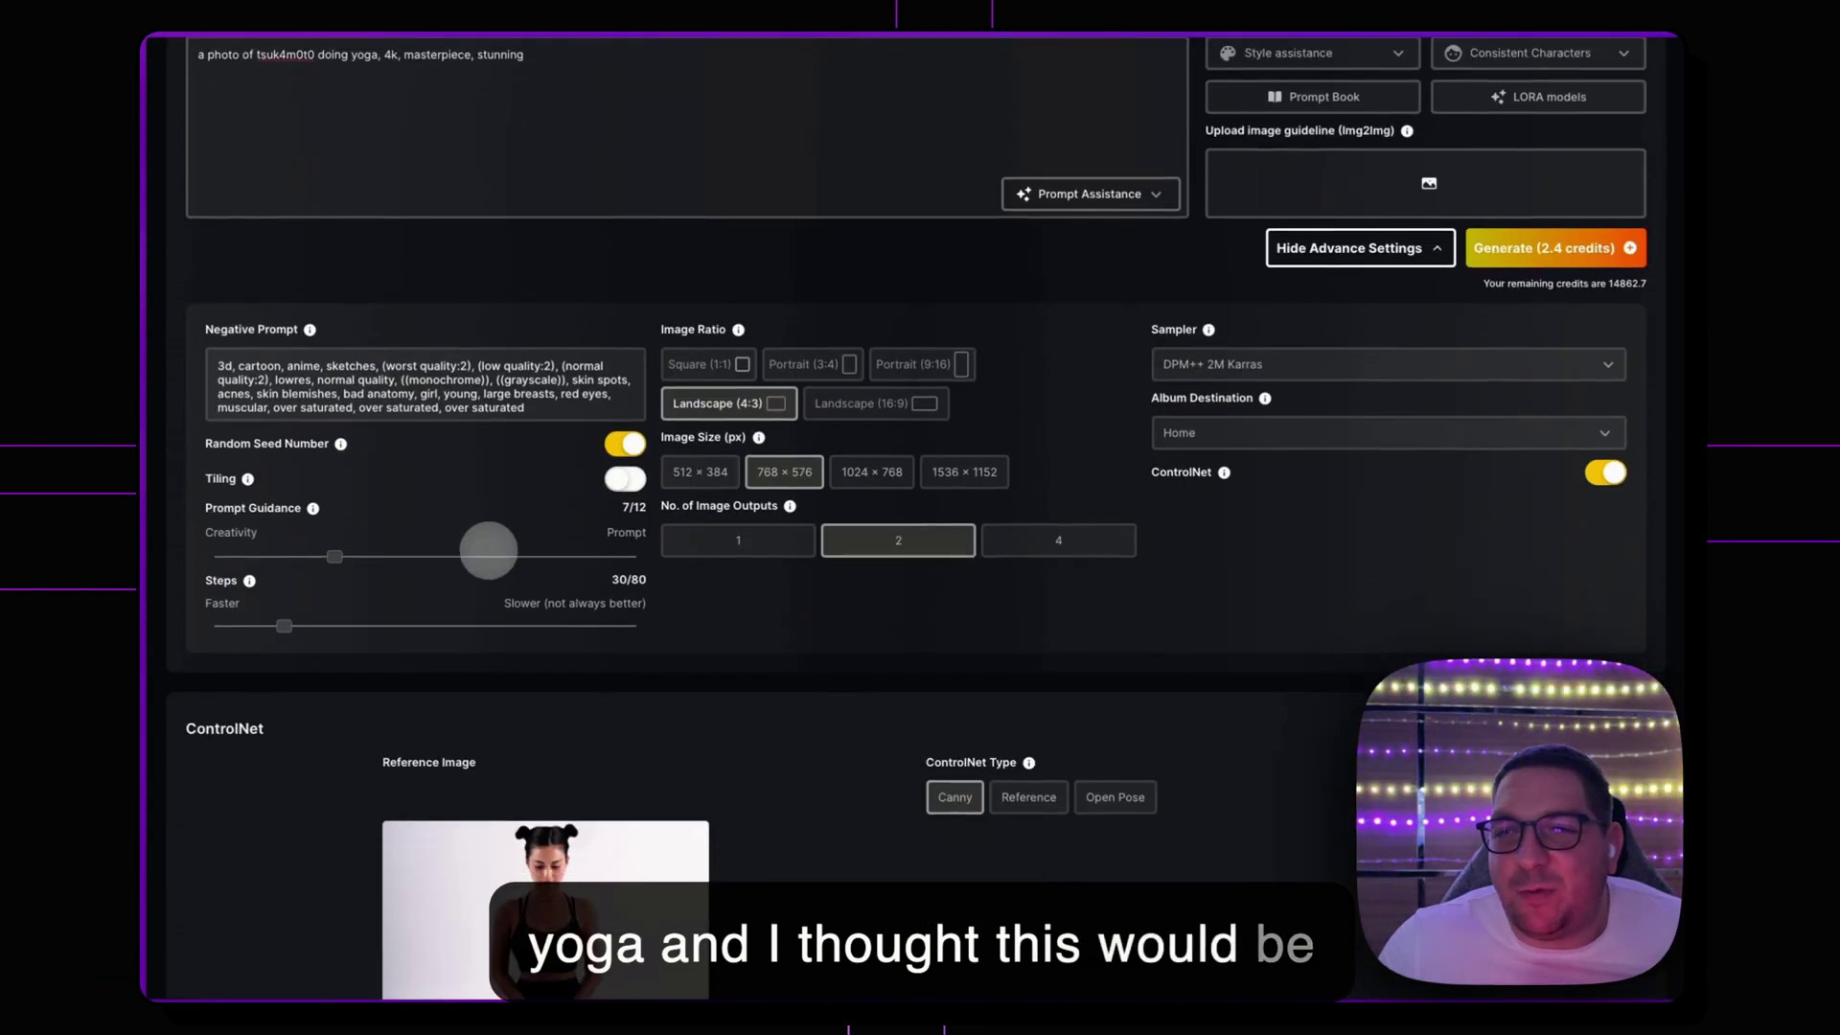
scroll(555, 844, "up", 1)
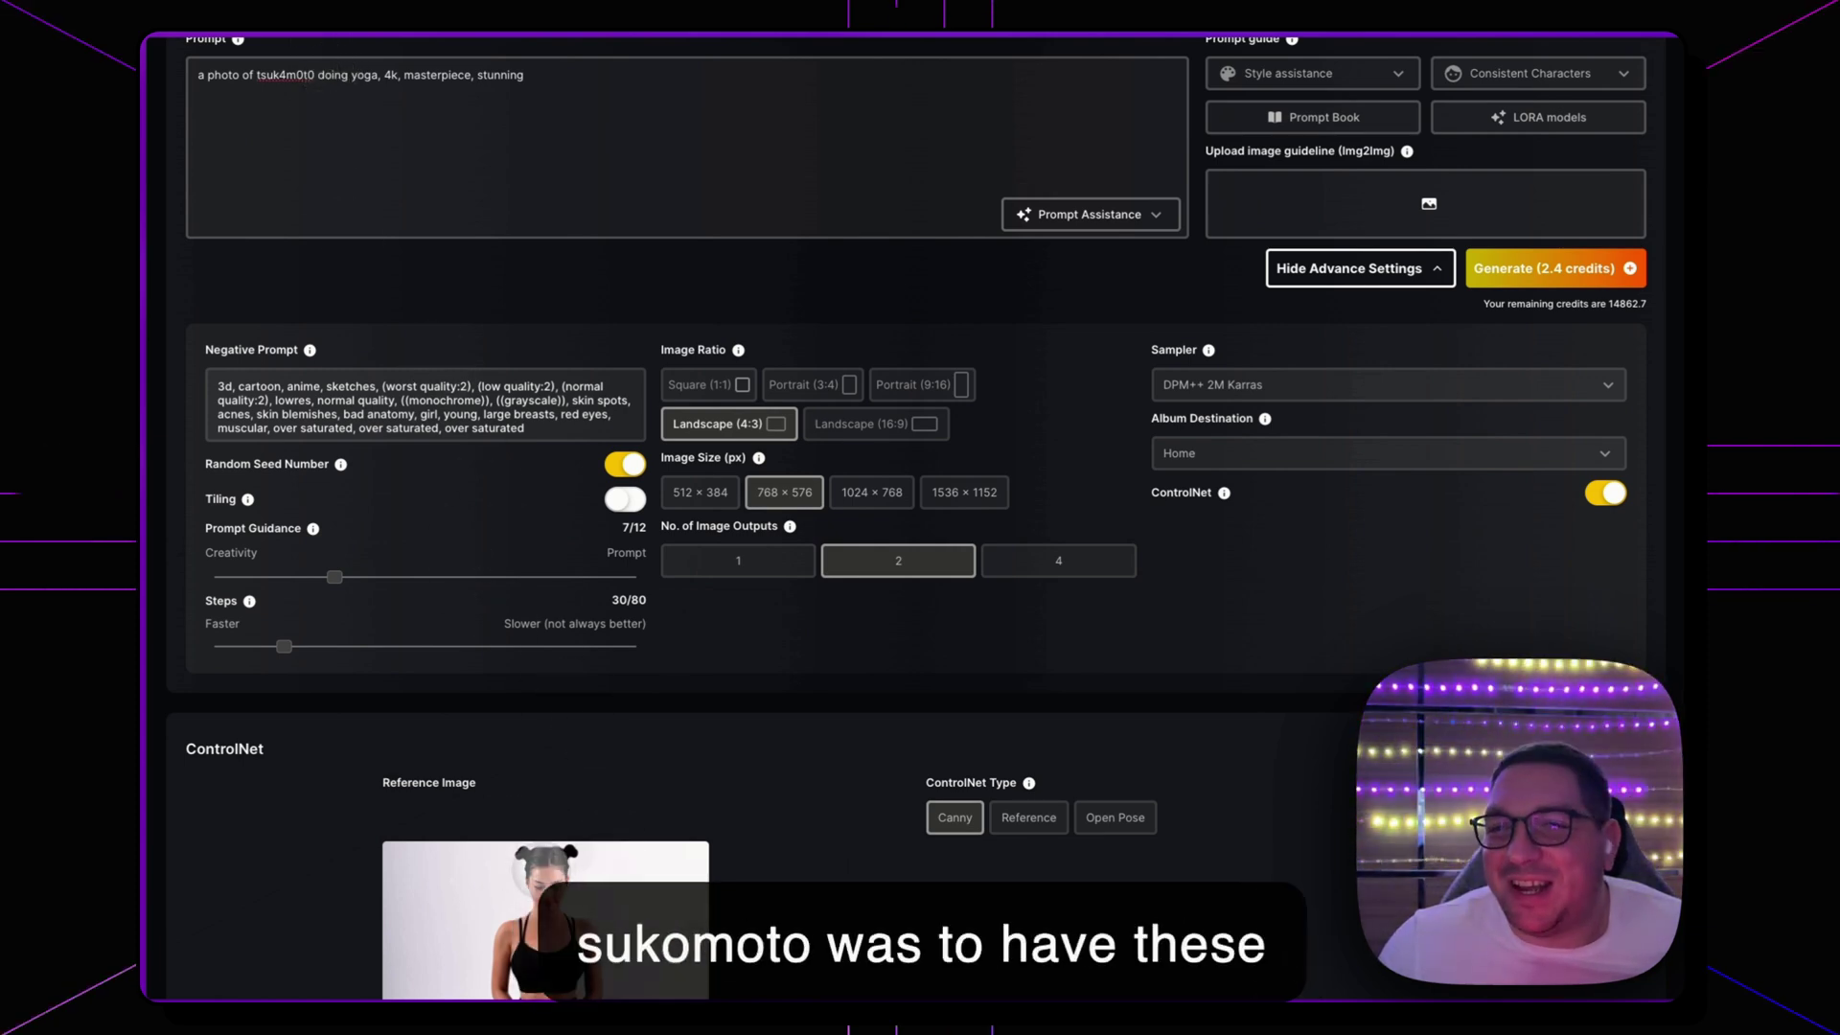
scroll(901, 518, "down", 1)
scroll(549, 863, "up", 1)
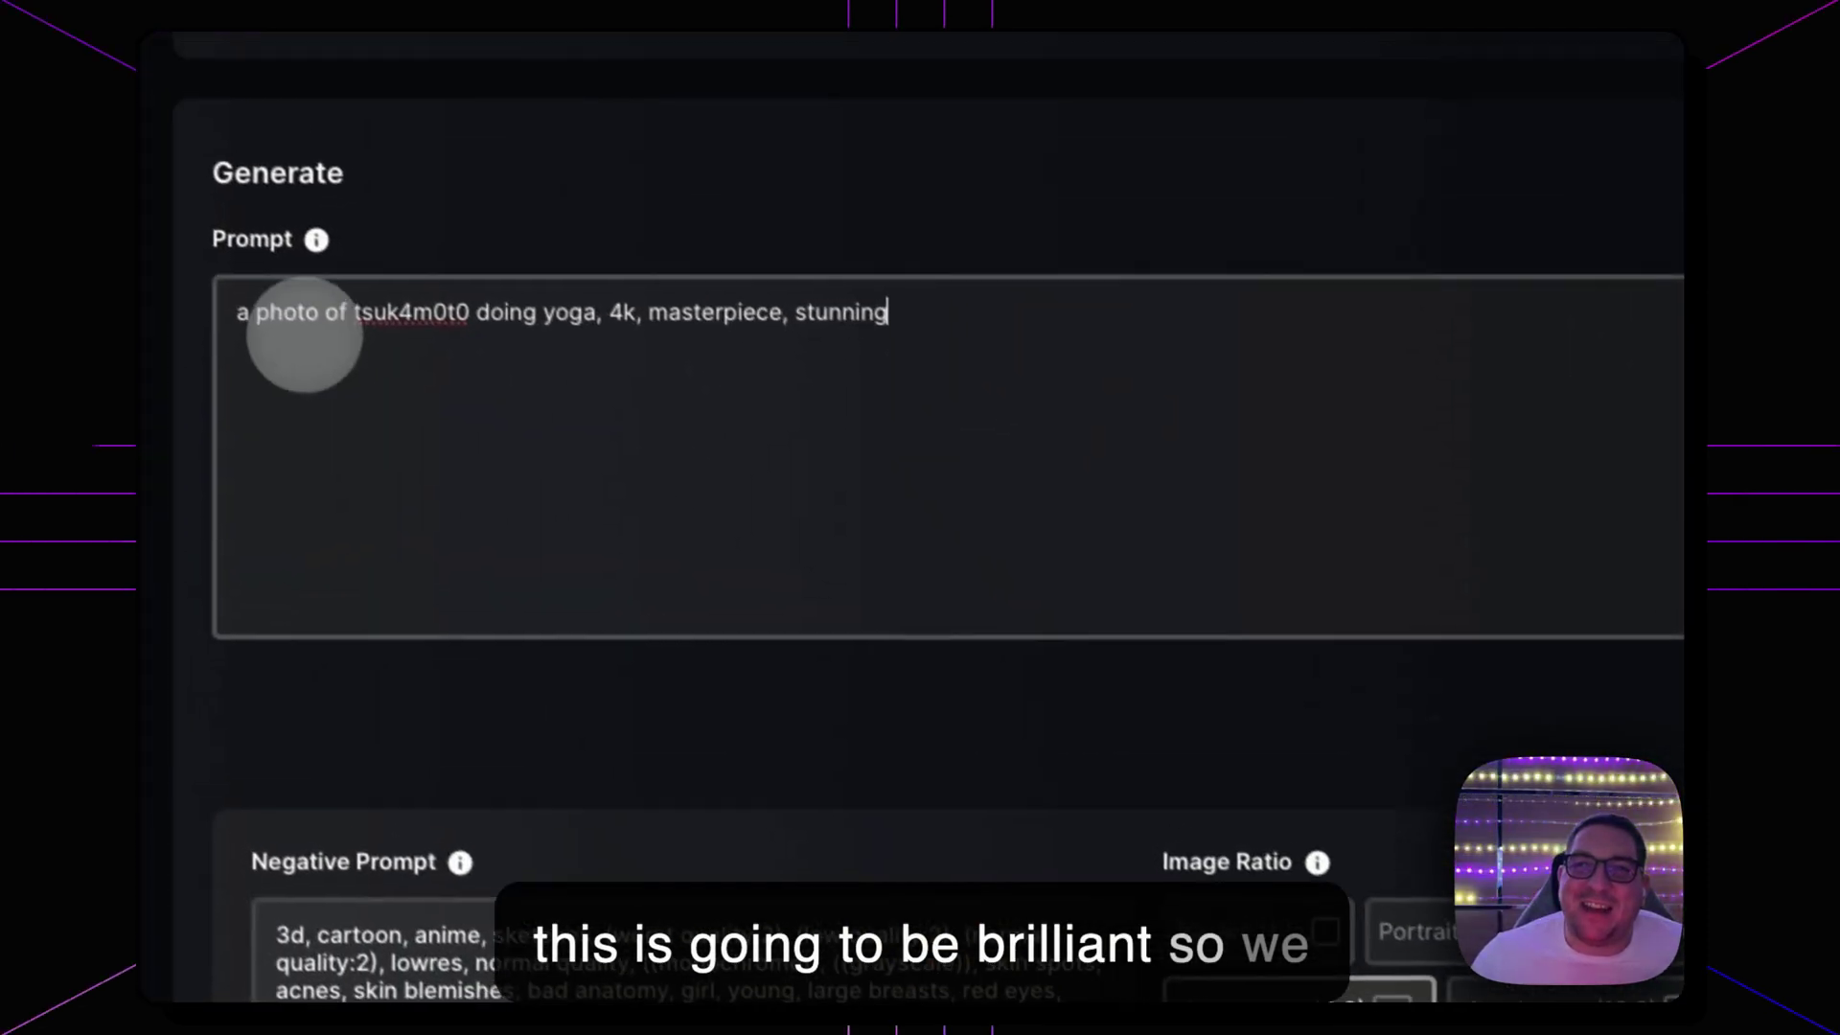
left_click_drag(326, 330, 607, 378)
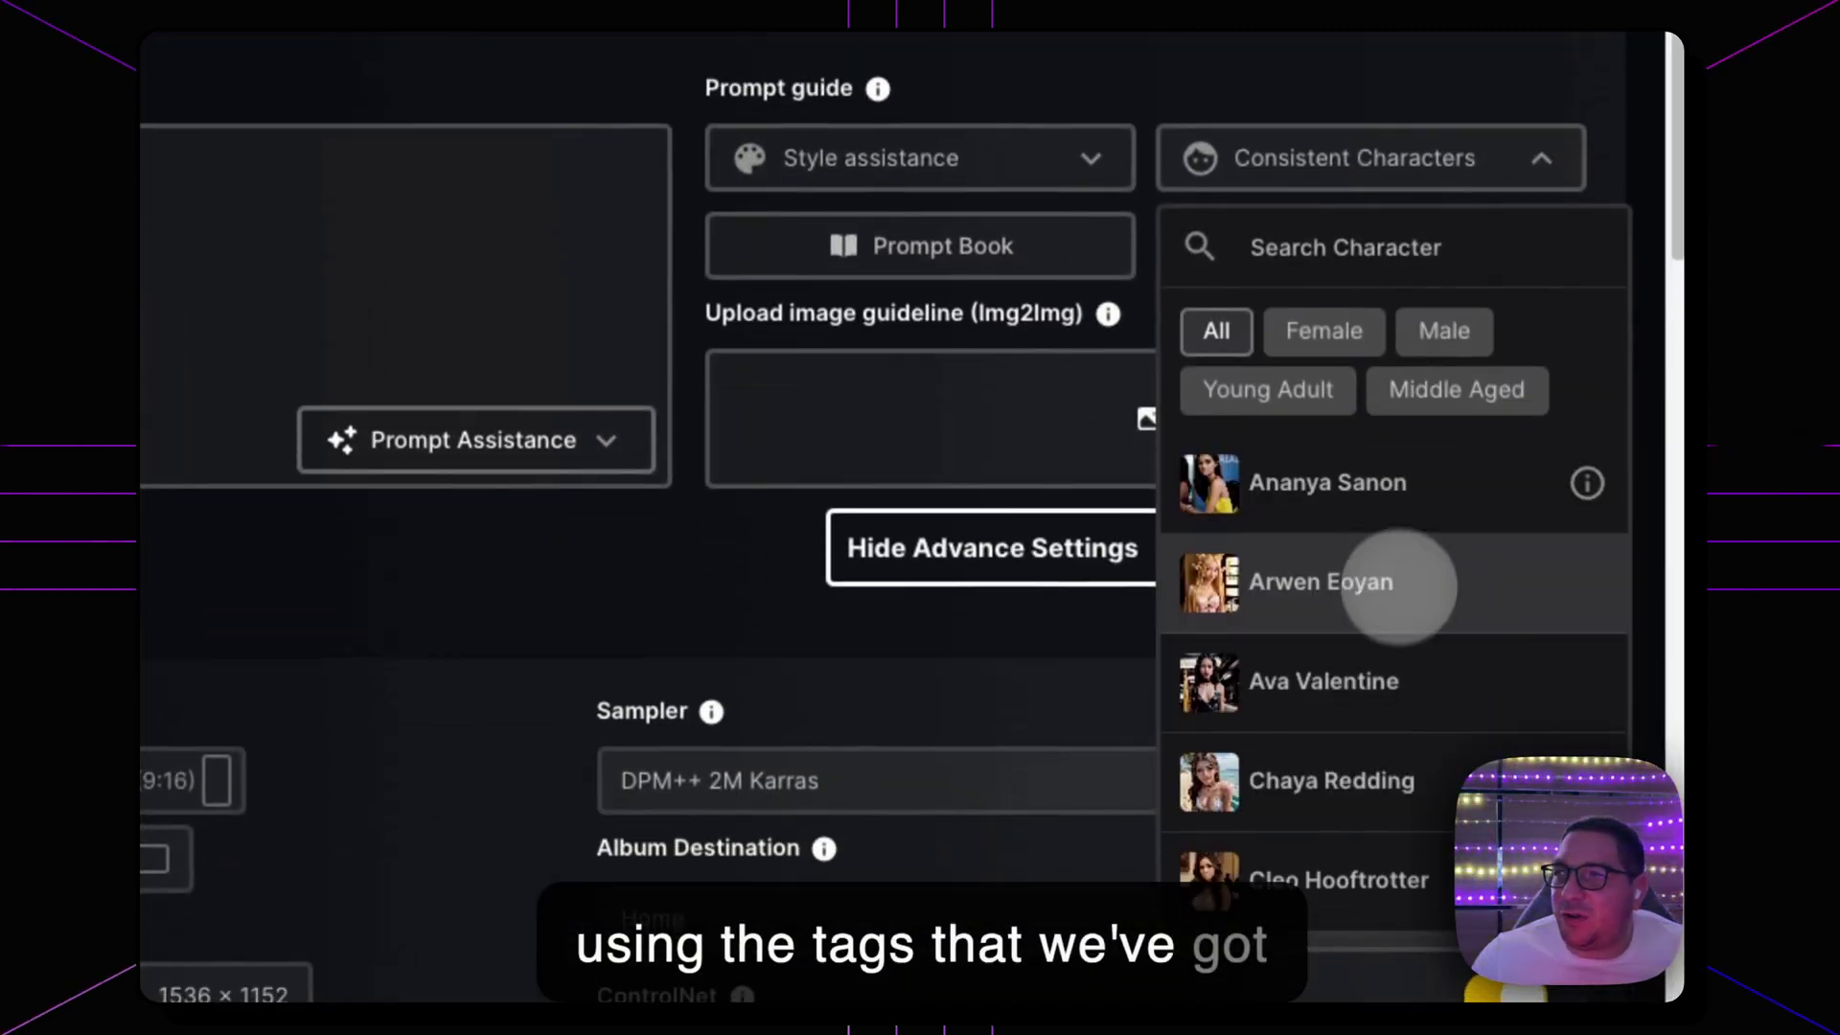
scroll(1418, 501, "down", 6)
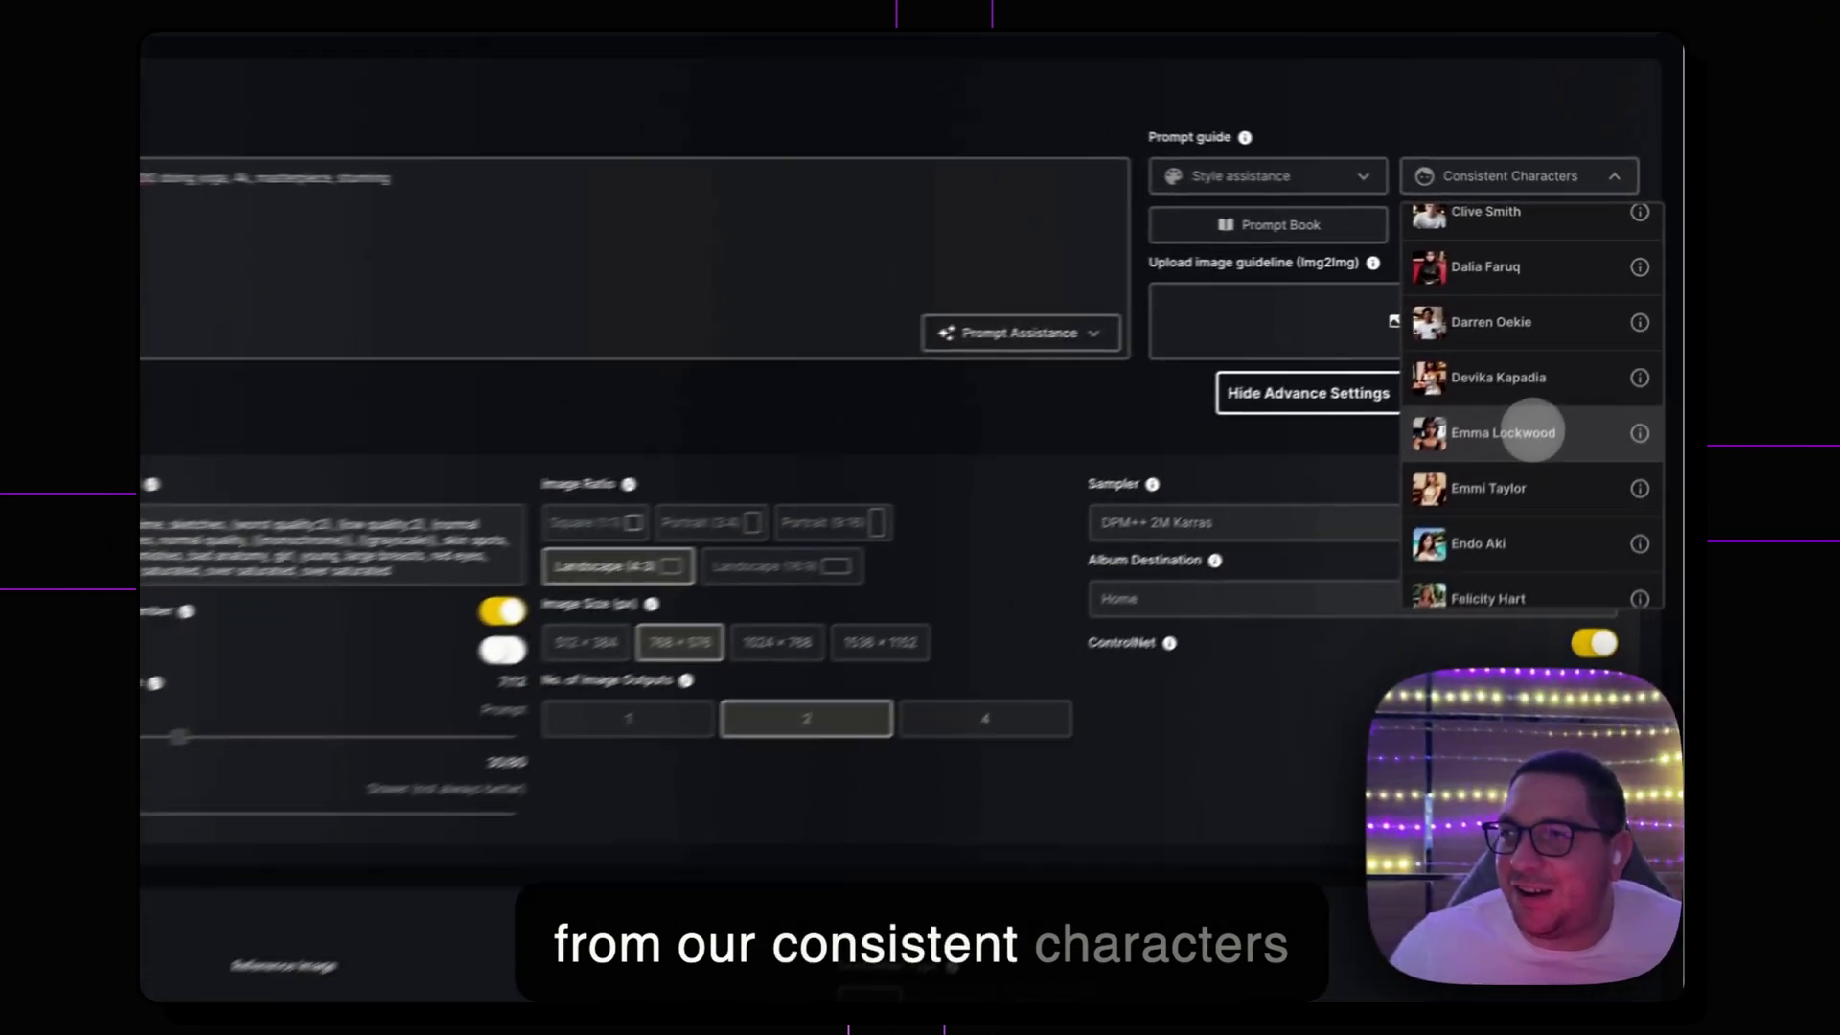
scroll(1532, 433, "down", 6)
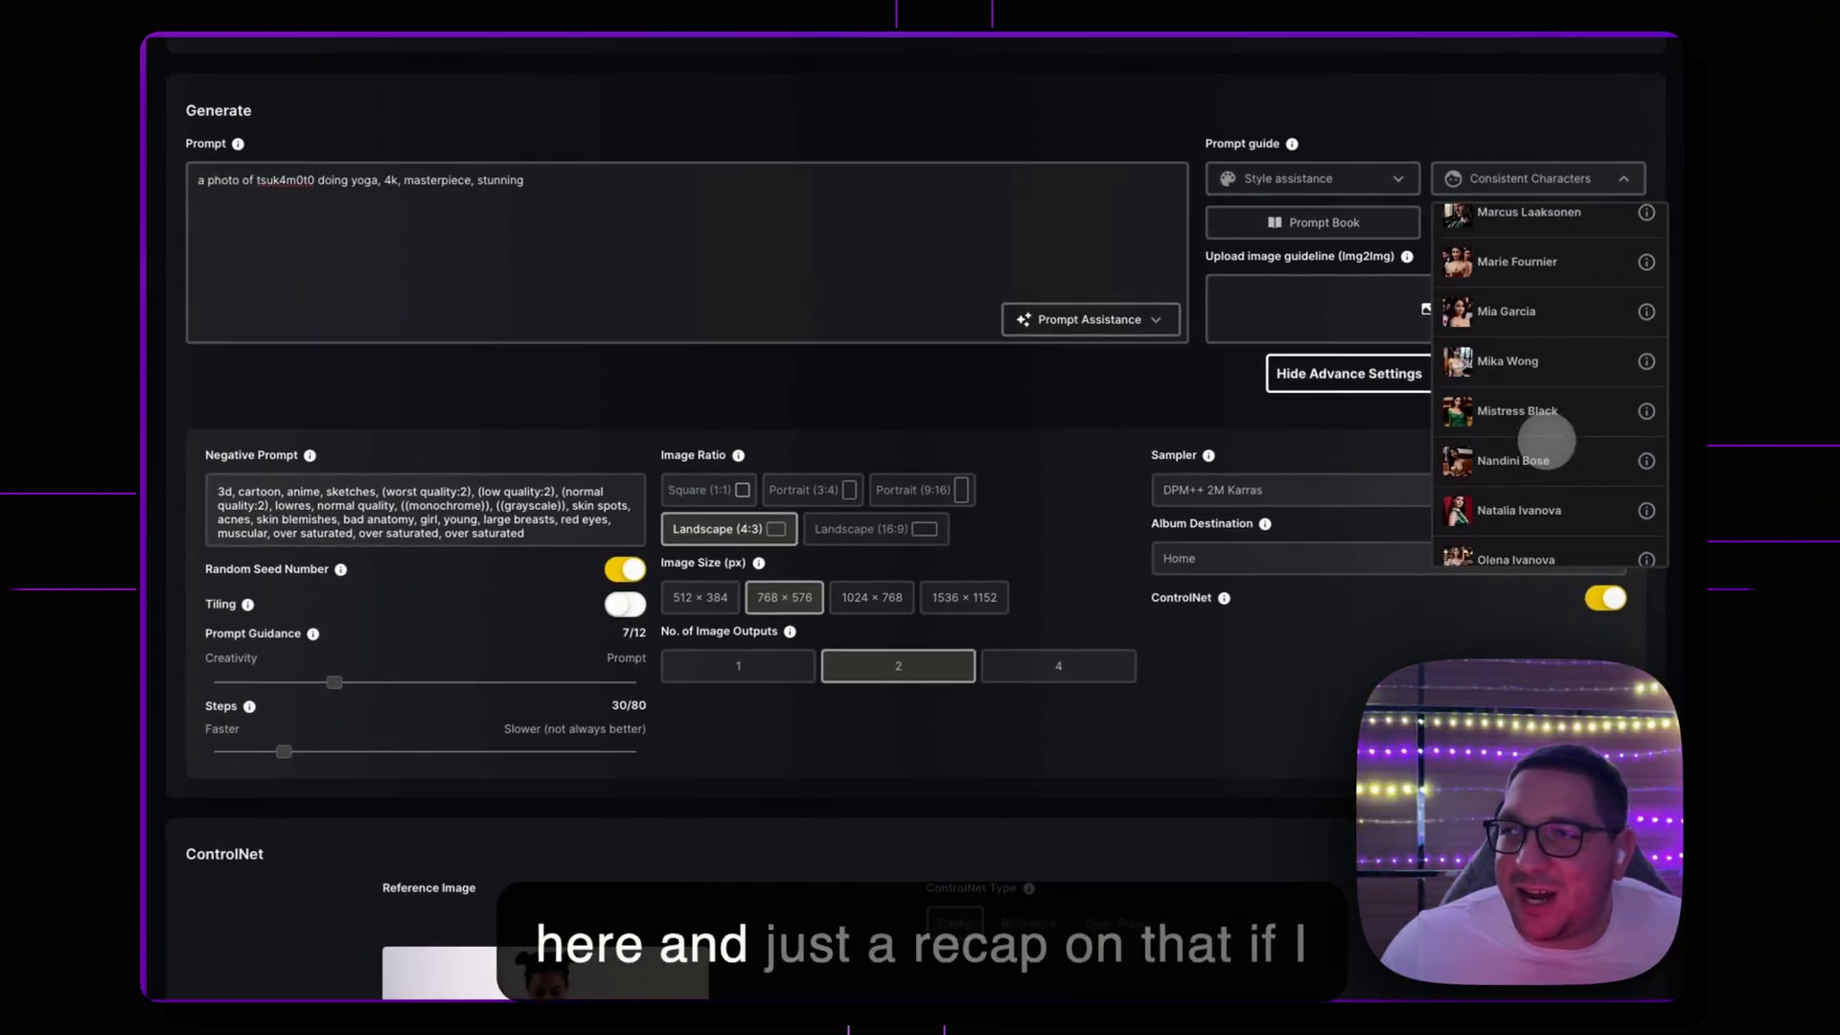
scroll(1518, 337, "up", 10)
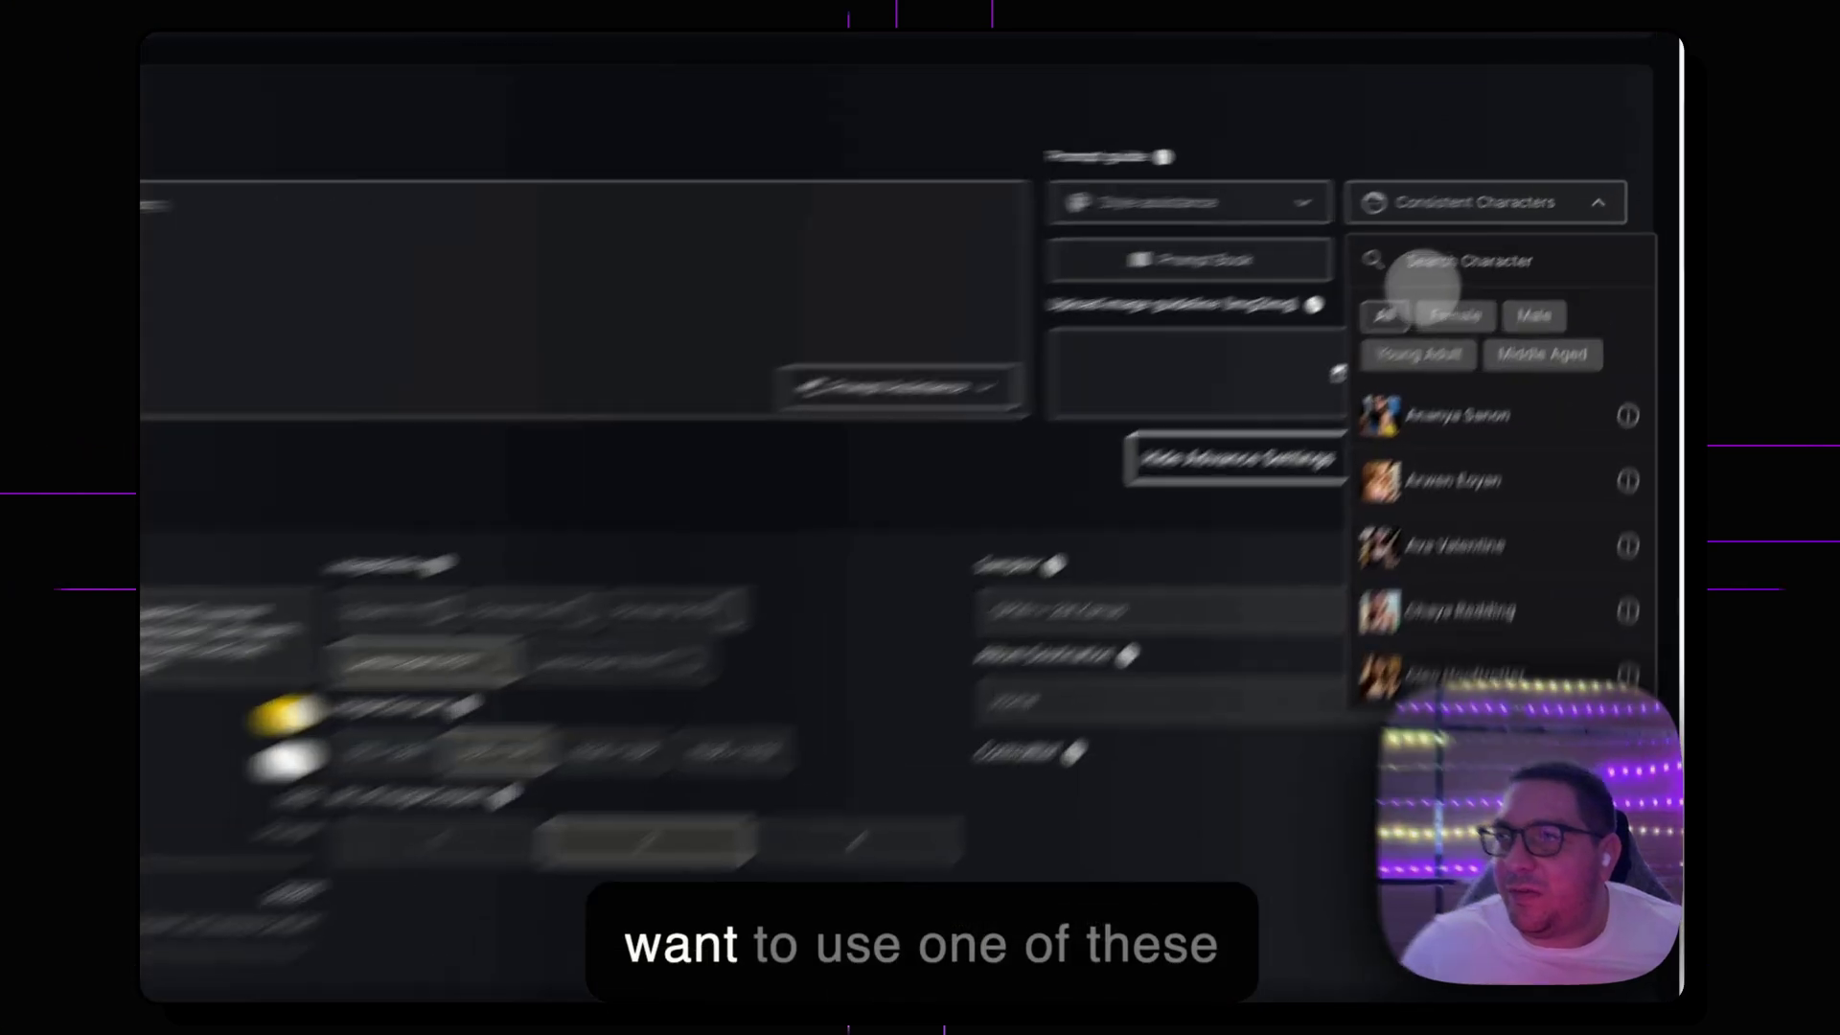
left_click(1494, 227)
type("t")
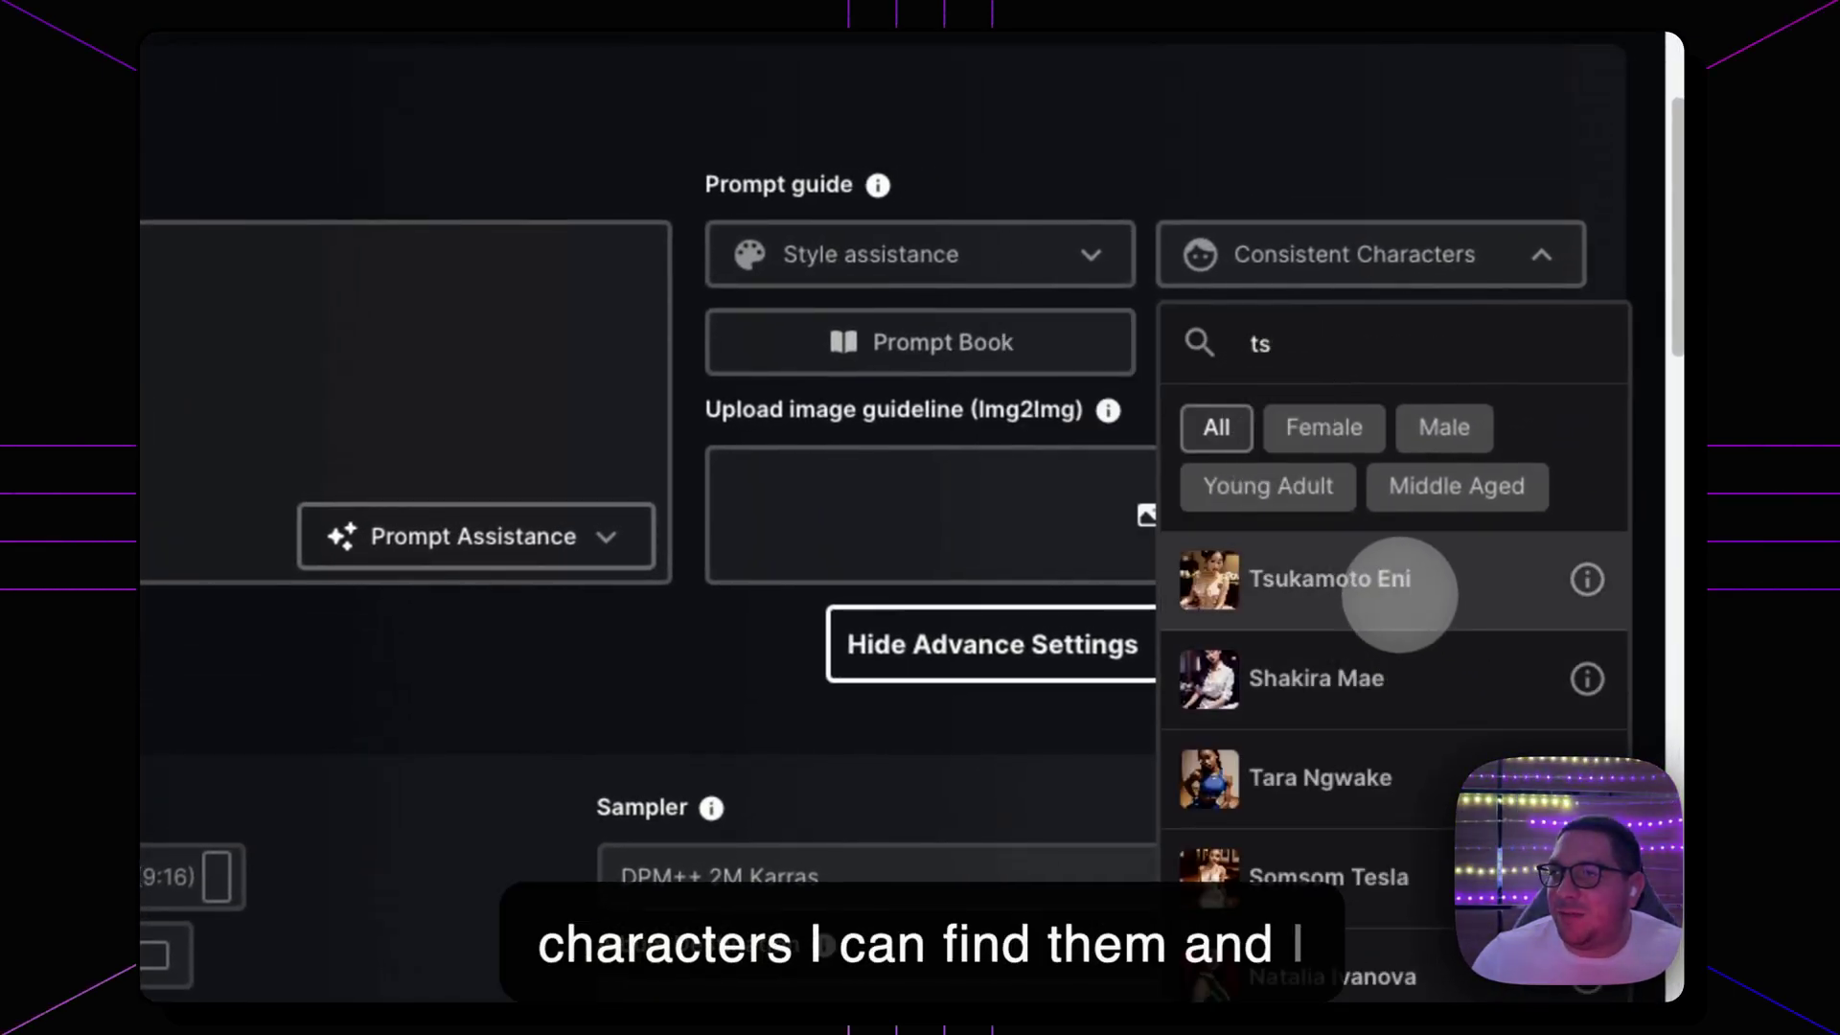
type("s")
left_click(1399, 580)
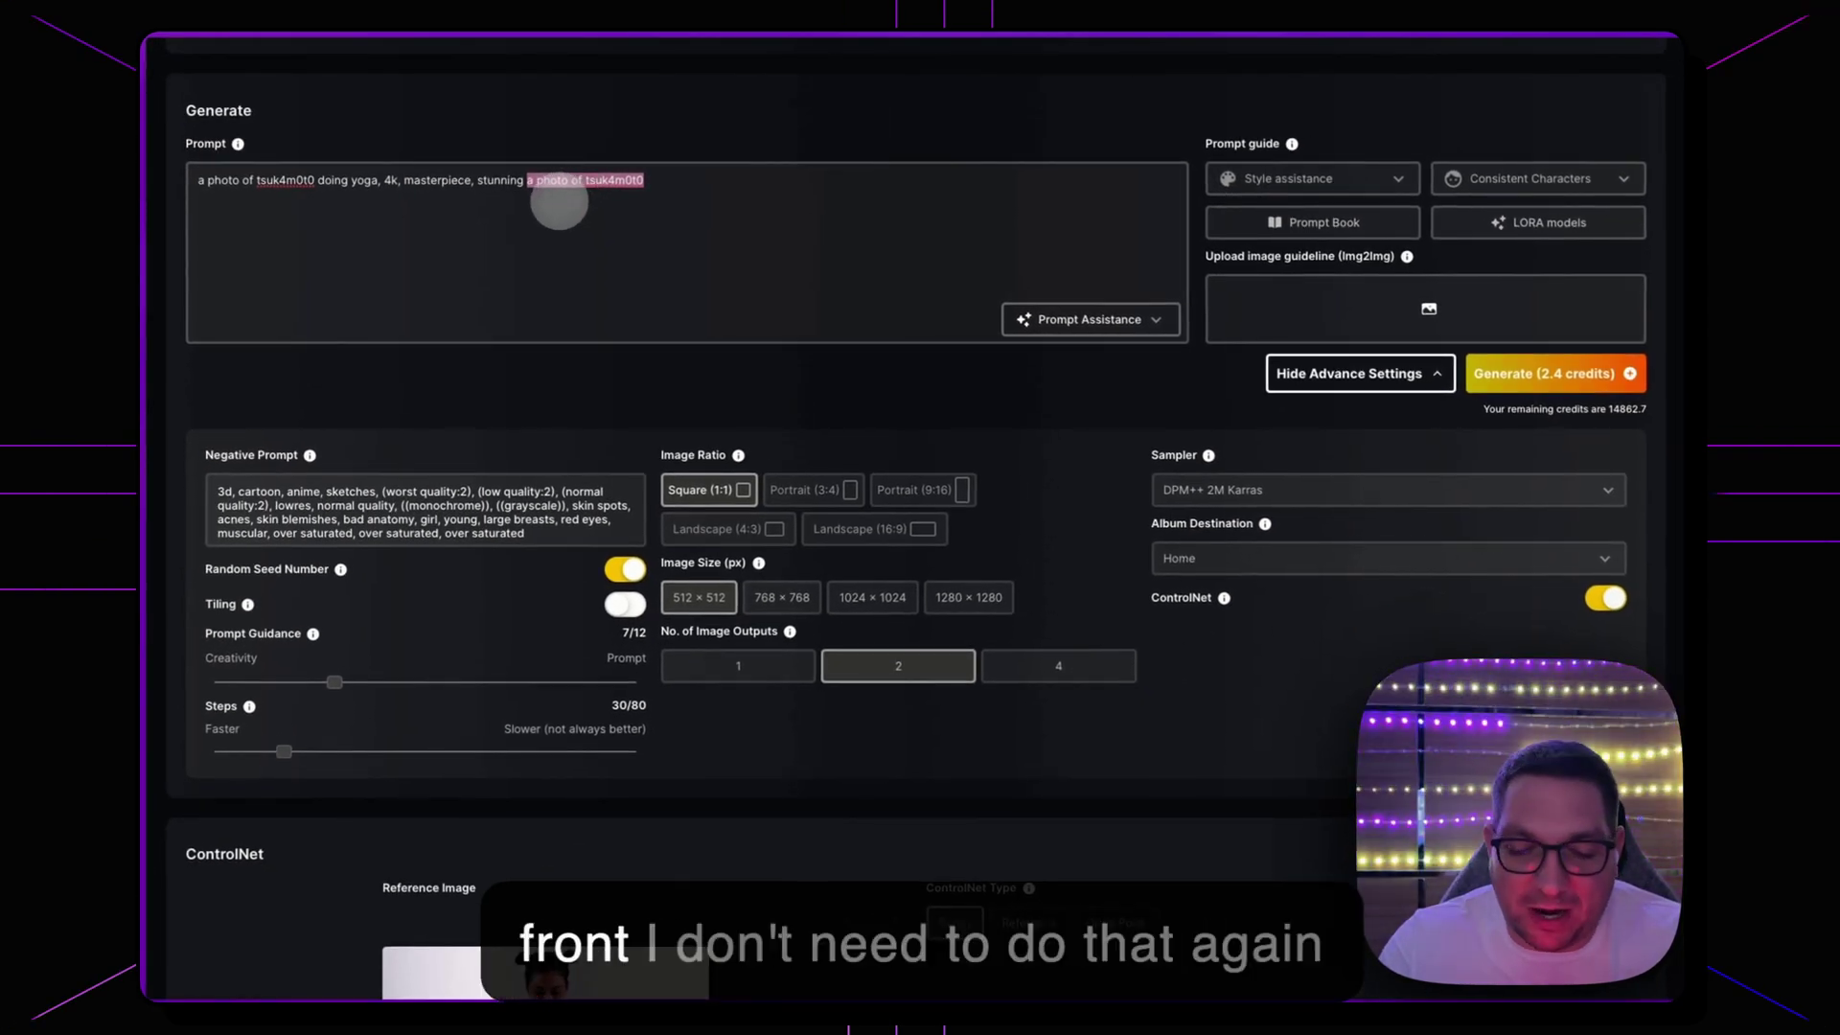
Delete the duplicate 'a photo of tsuk4m0t0', set Landscape (4:3) at 768 × 576, and generate.
key("BackSpace")
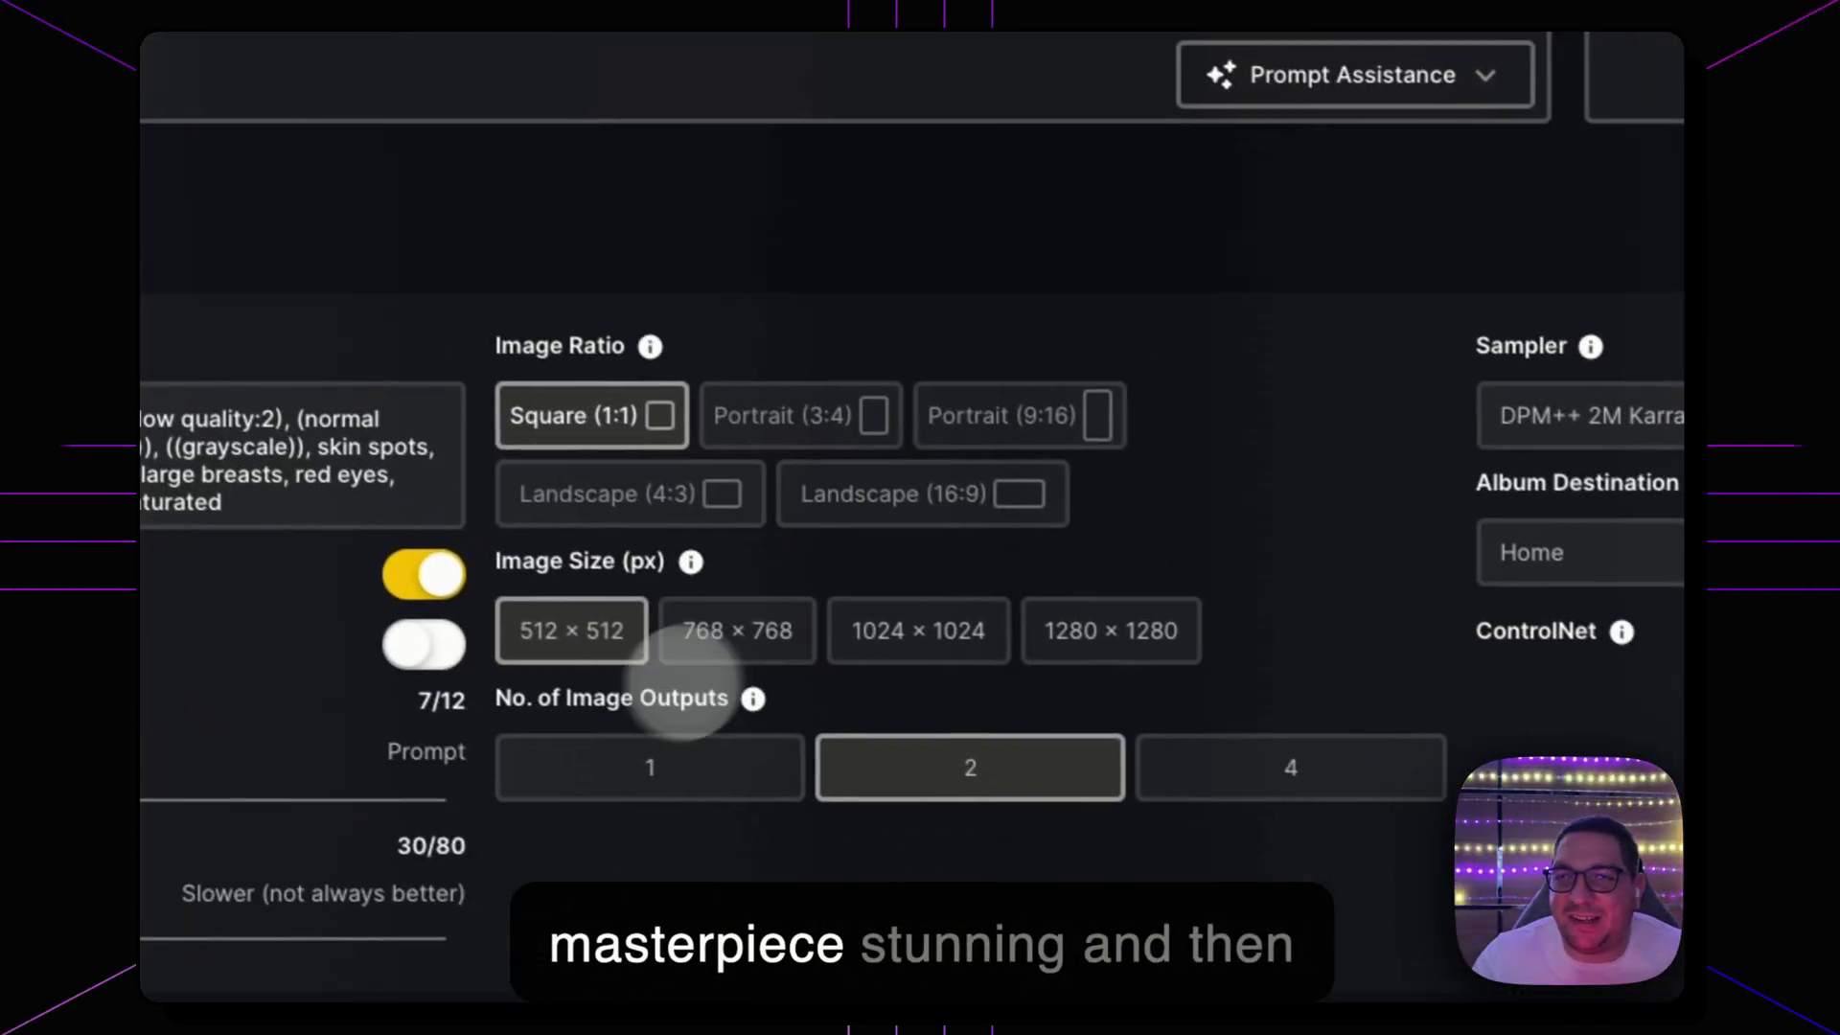
scroll(757, 685, "down", 2)
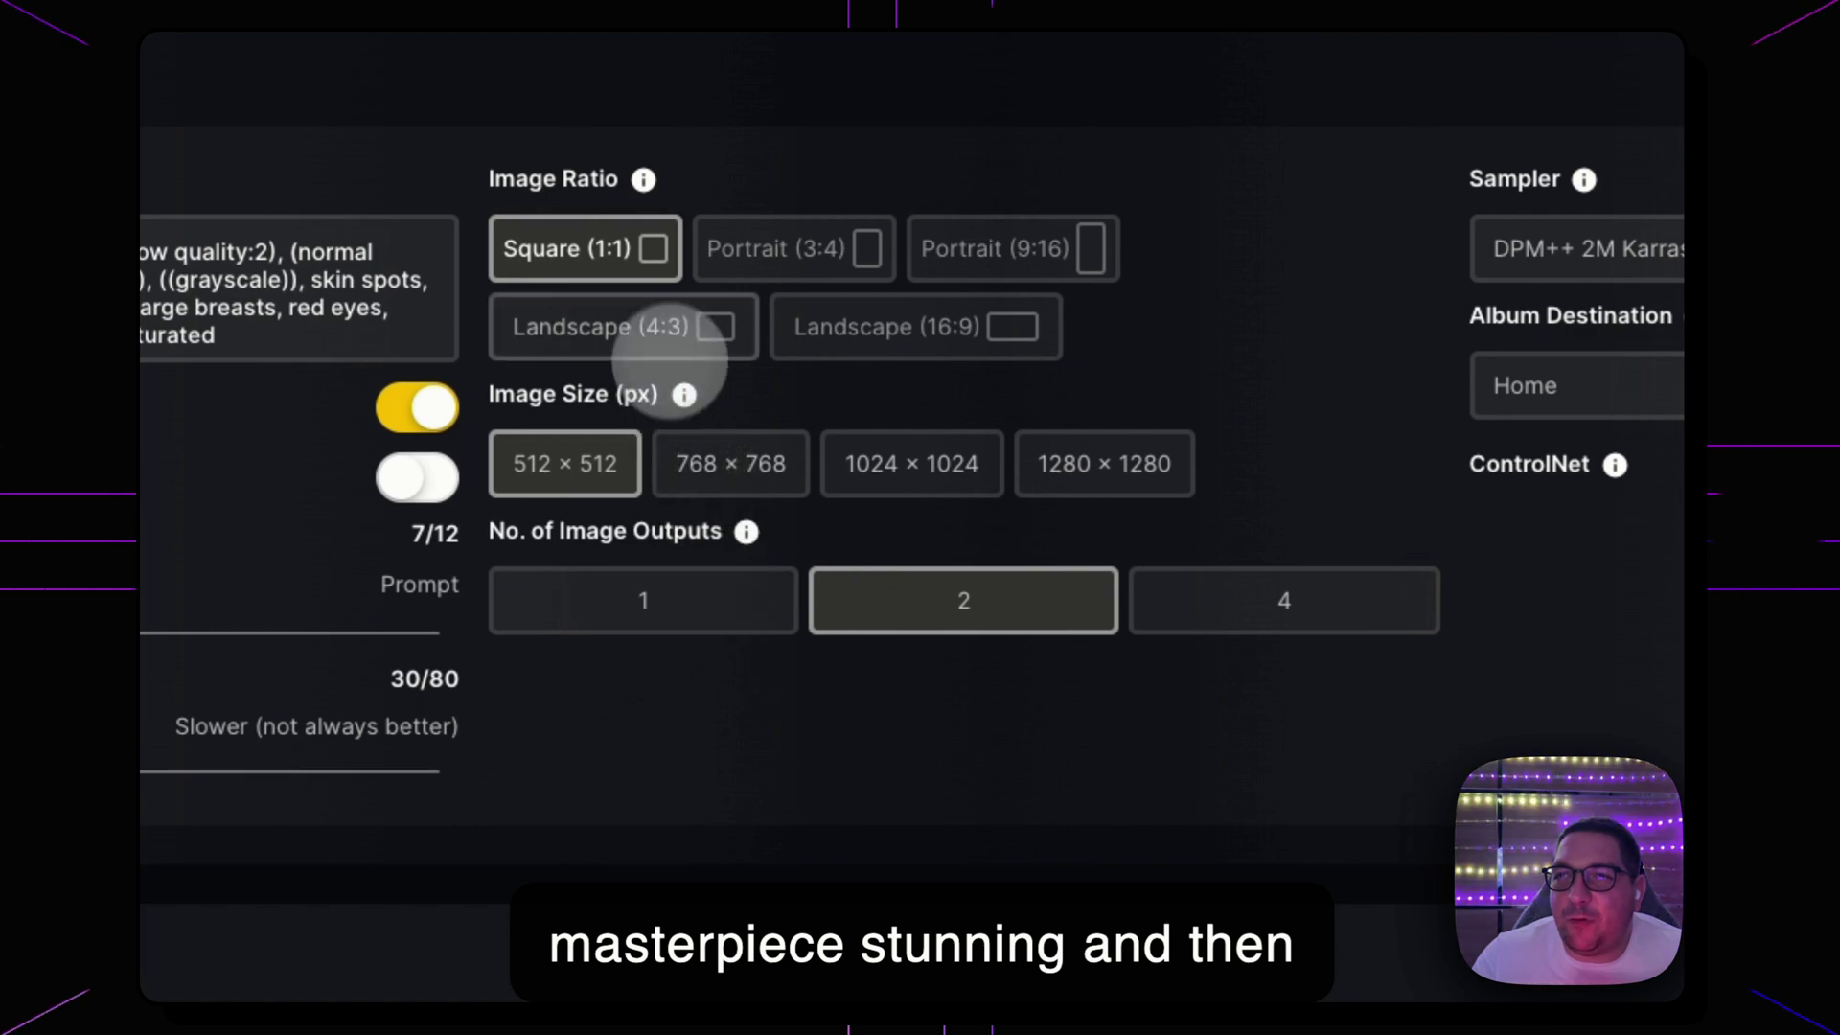
left_click(676, 336)
left_click(750, 466)
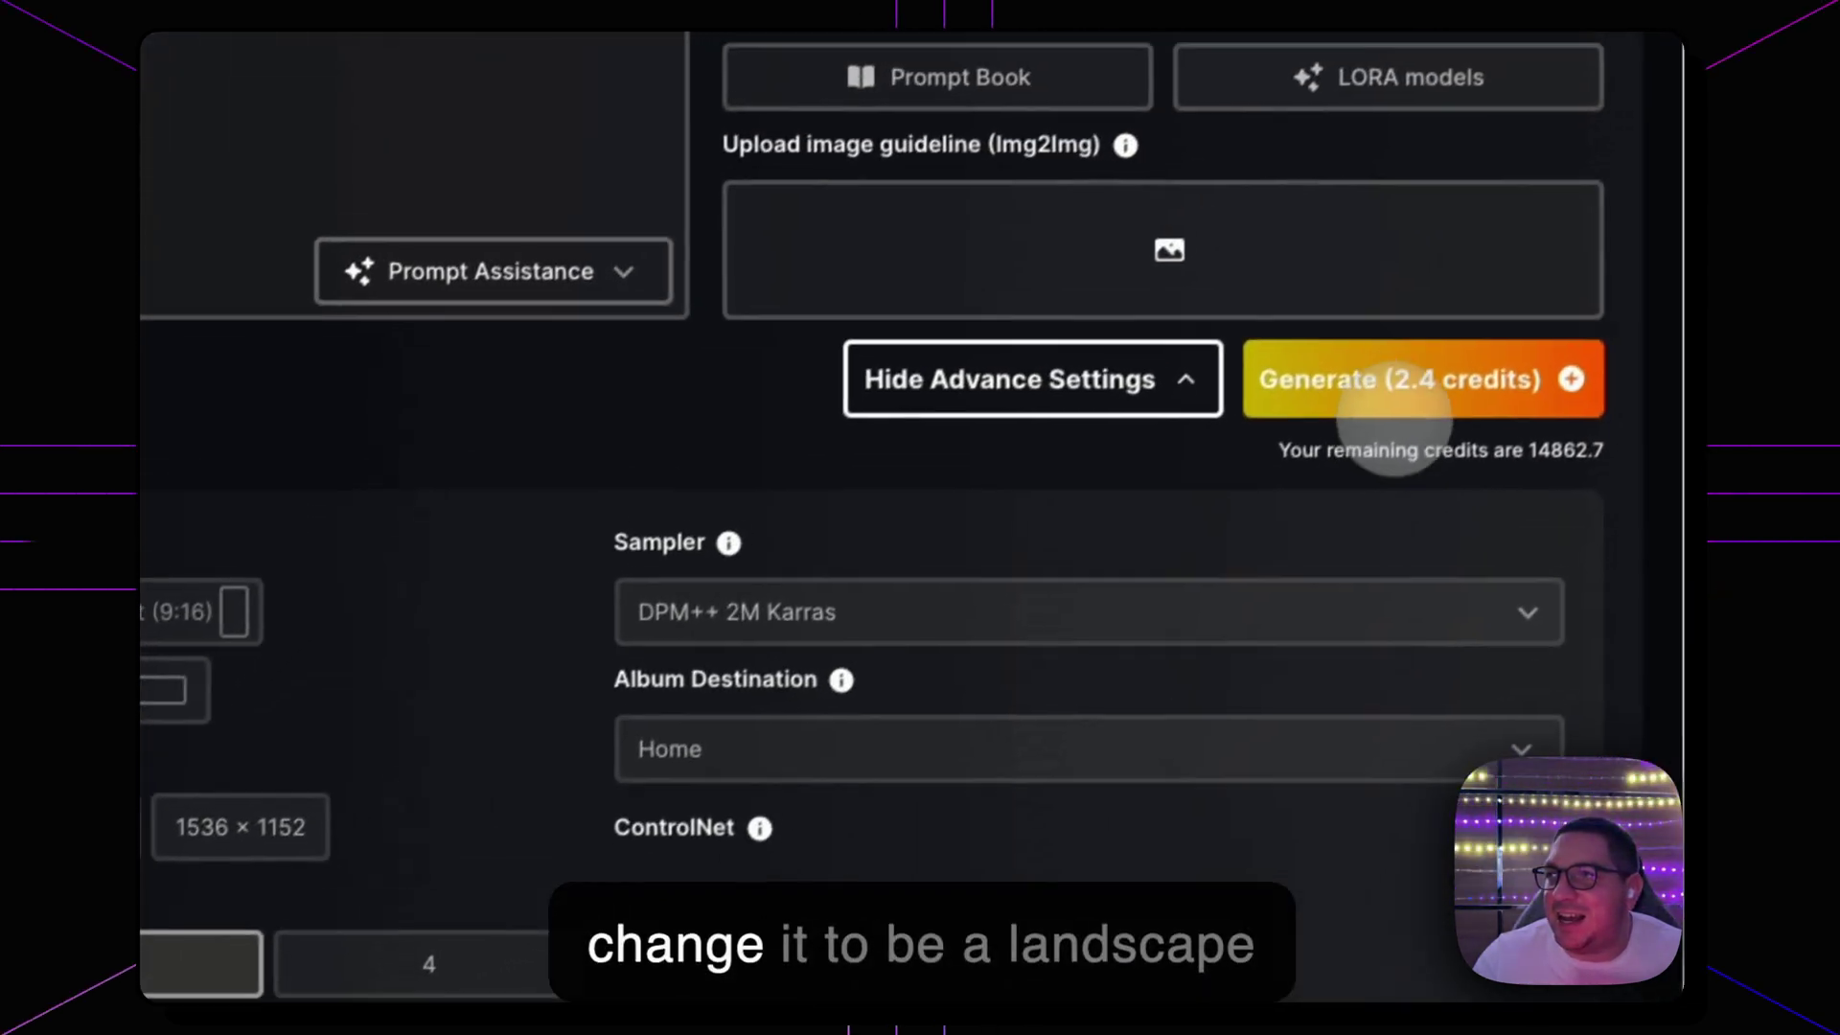
left_click(1385, 388)
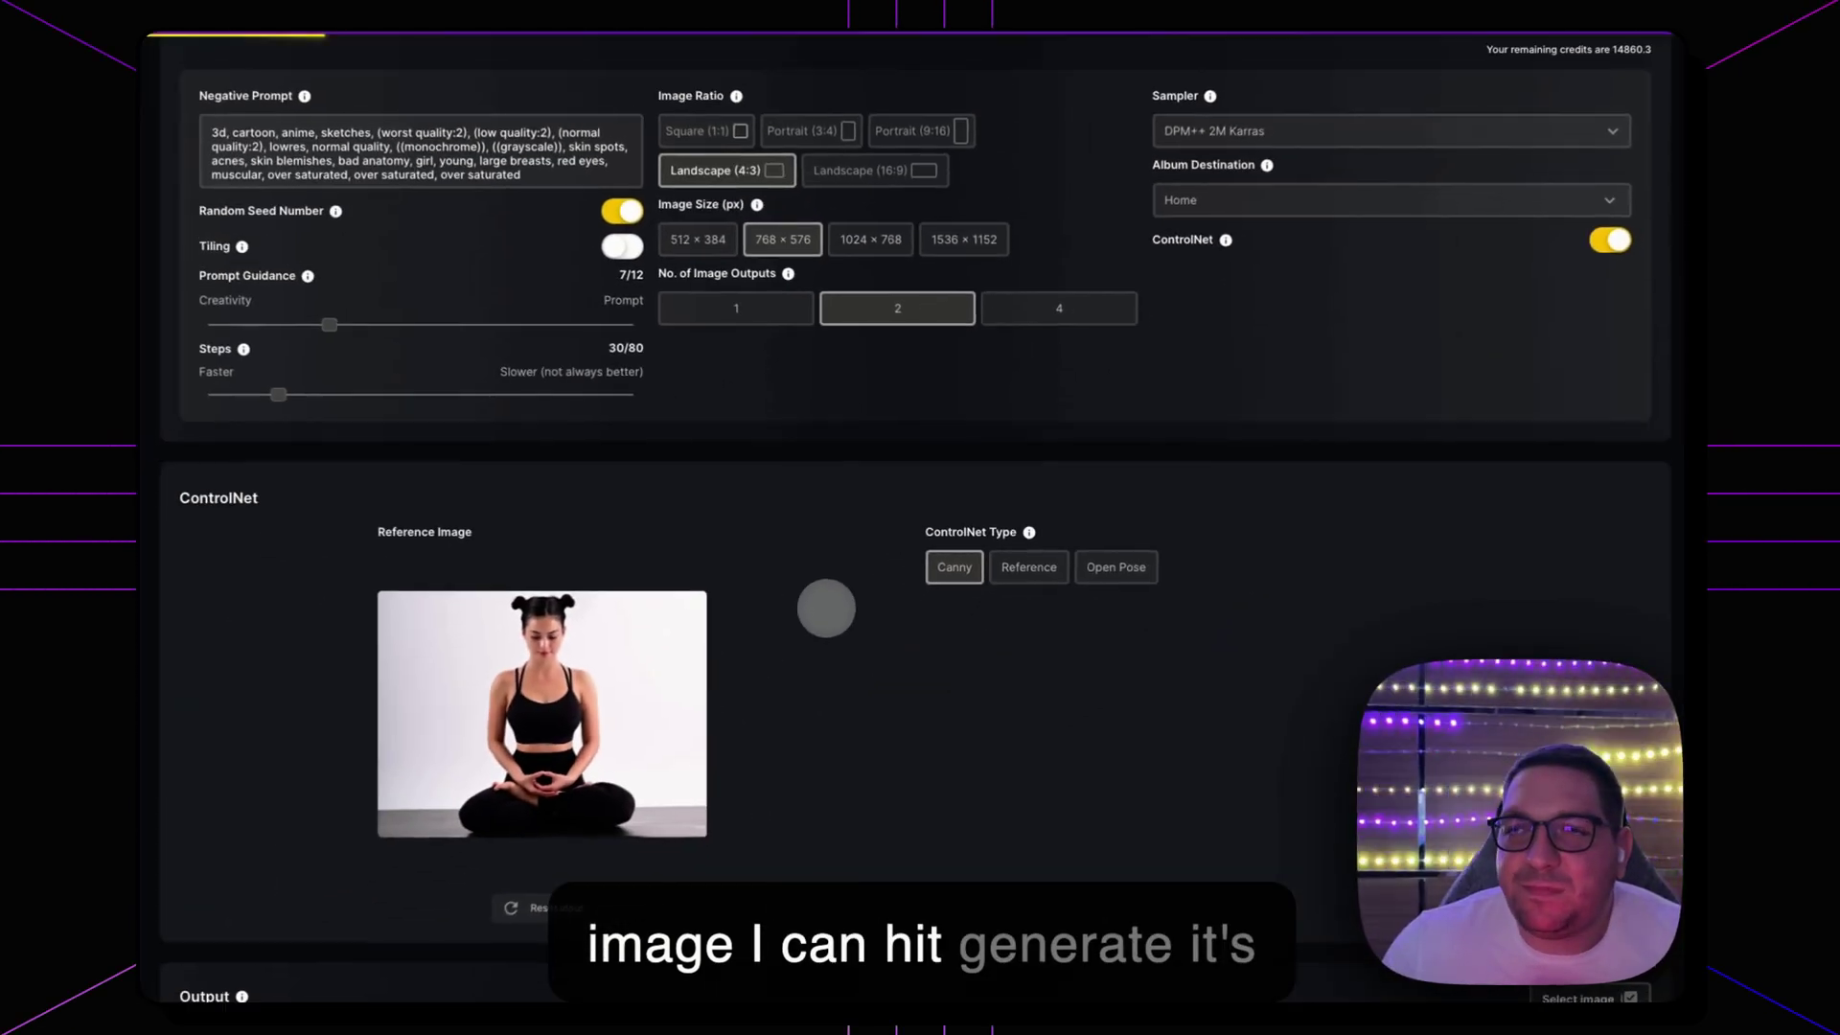
Scroll down to the earlier tsuk4m0t0 yoga results and open the first image's details.
scroll(827, 608, "down", 2)
scroll(827, 607, "down", 4)
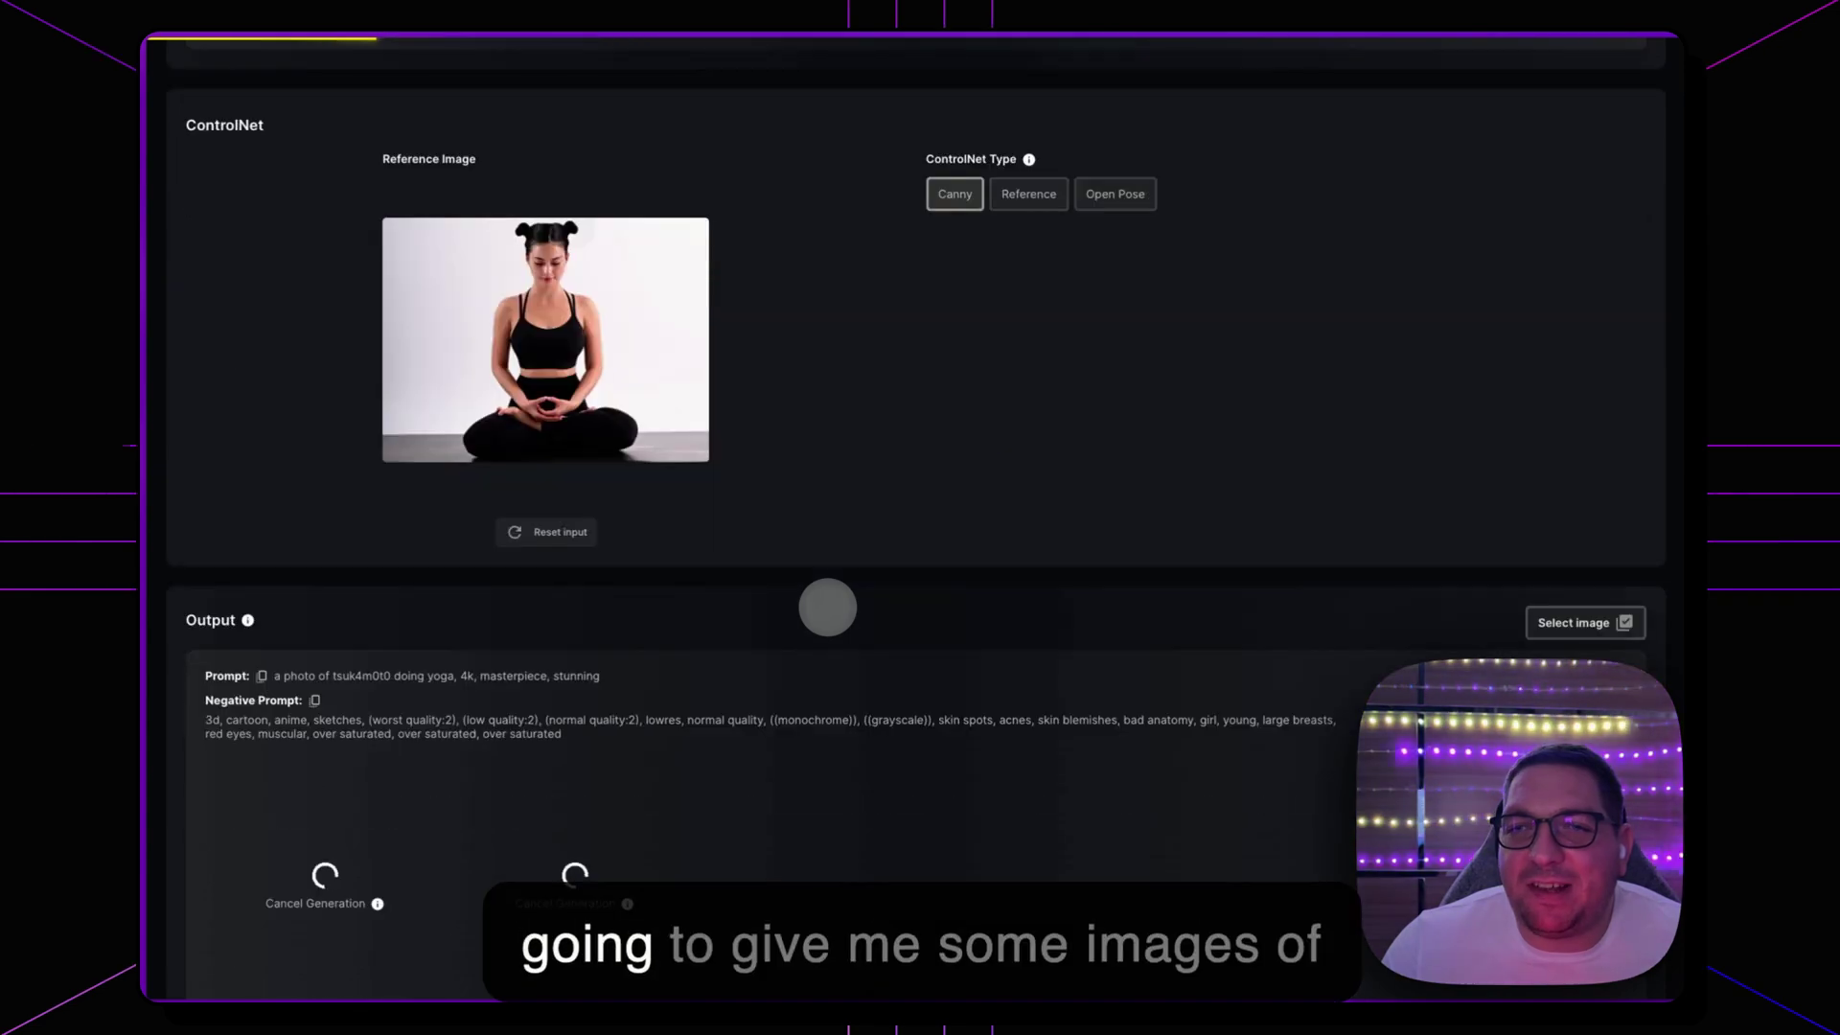
scroll(827, 608, "up", 4)
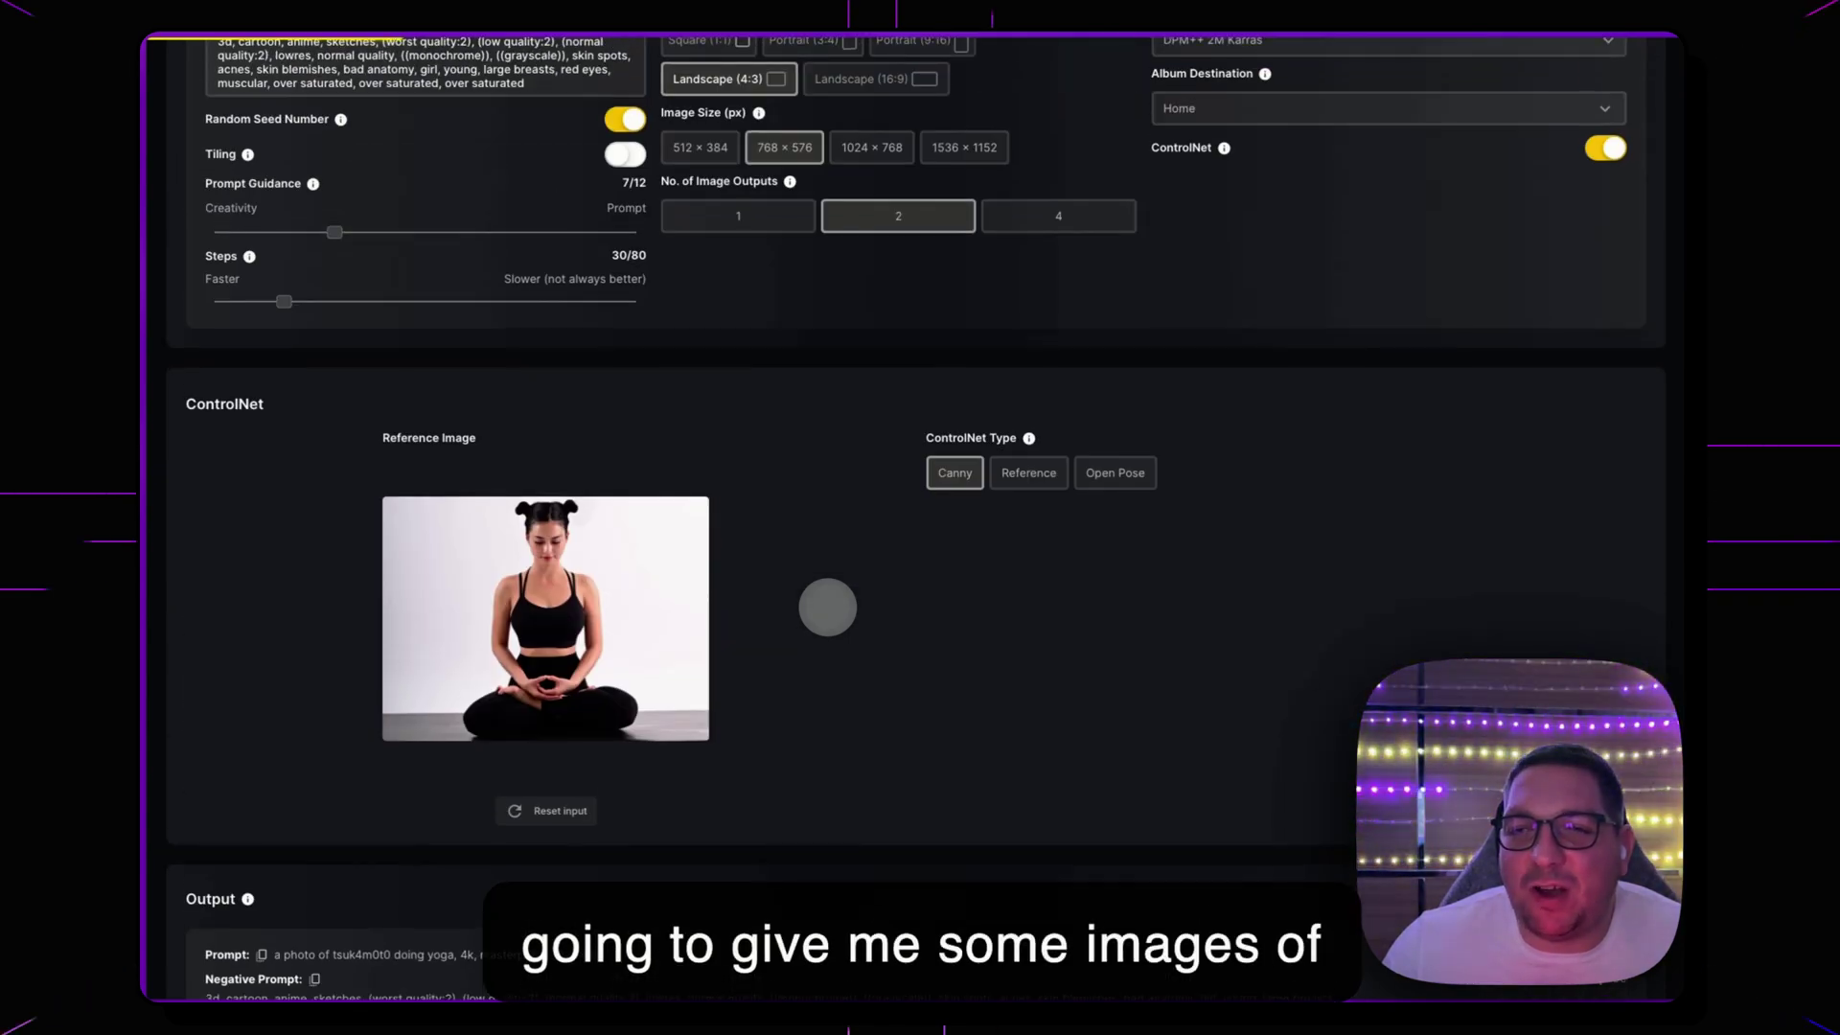
scroll(827, 608, "down", 10)
scroll(826, 611, "down", 12)
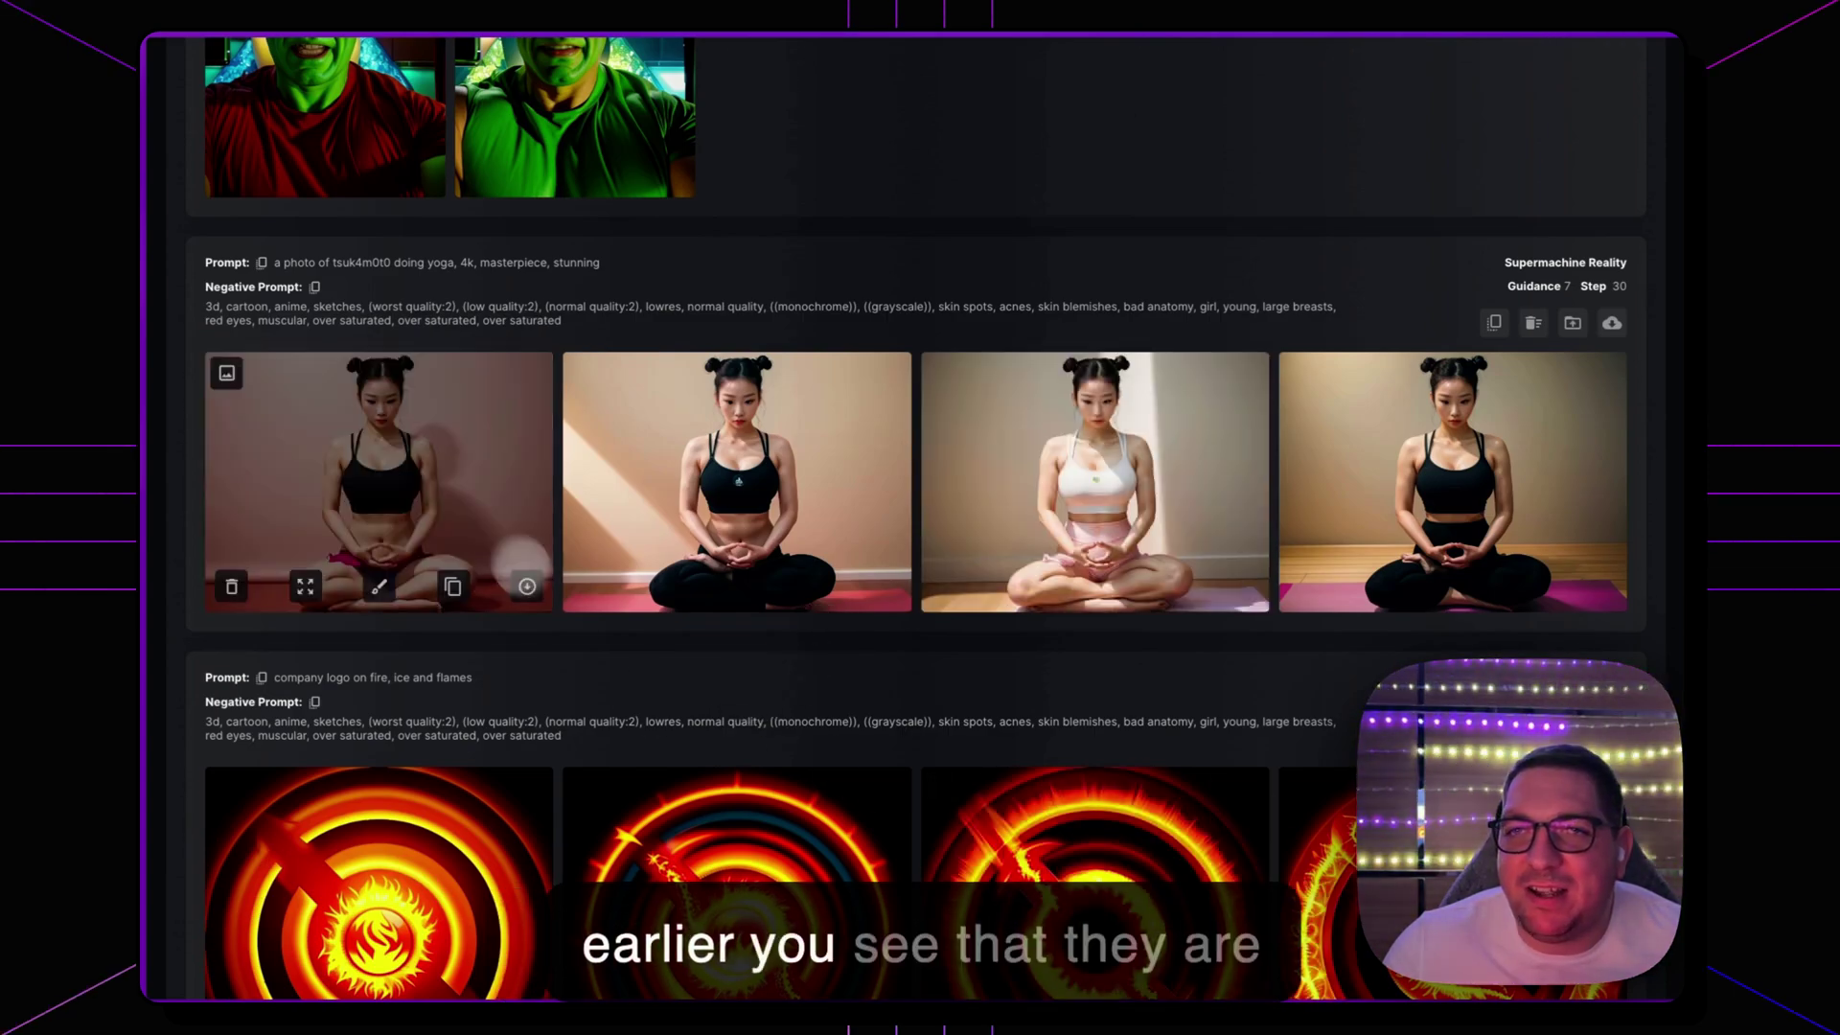
left_click(523, 559)
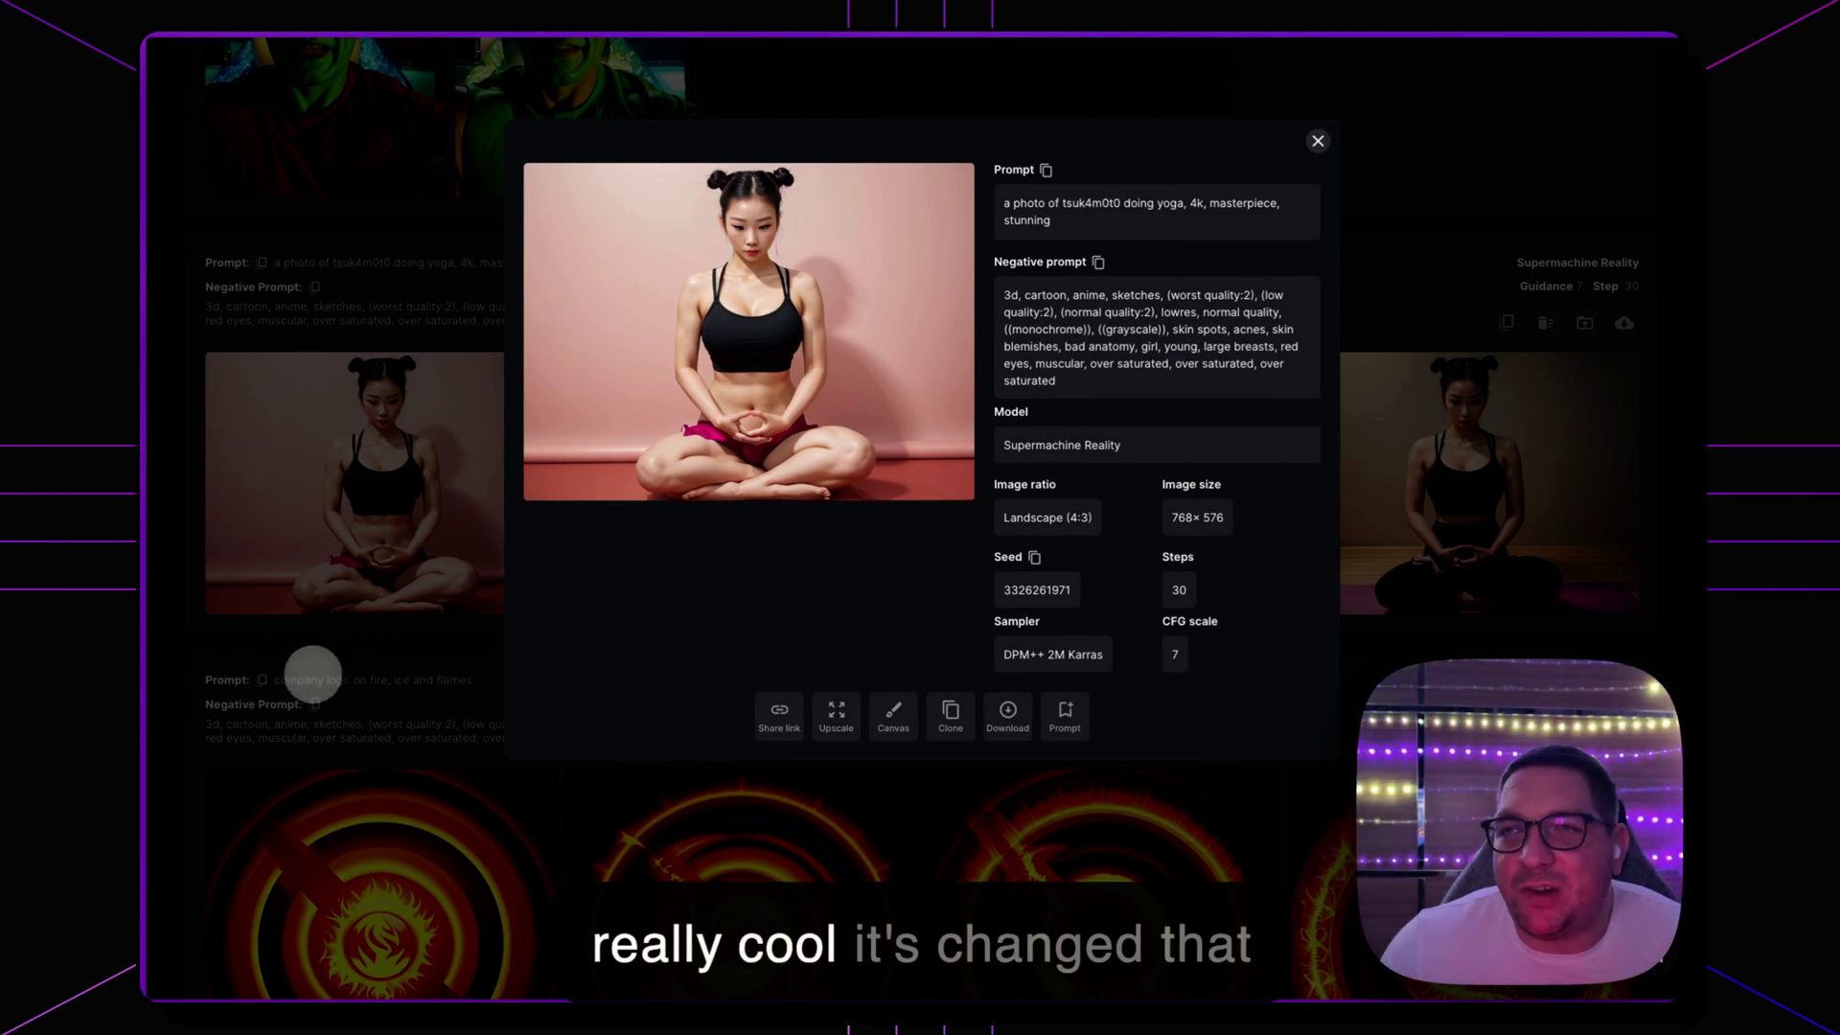
View the details of the second and third earlier yoga images in turn.
left_click(315, 680)
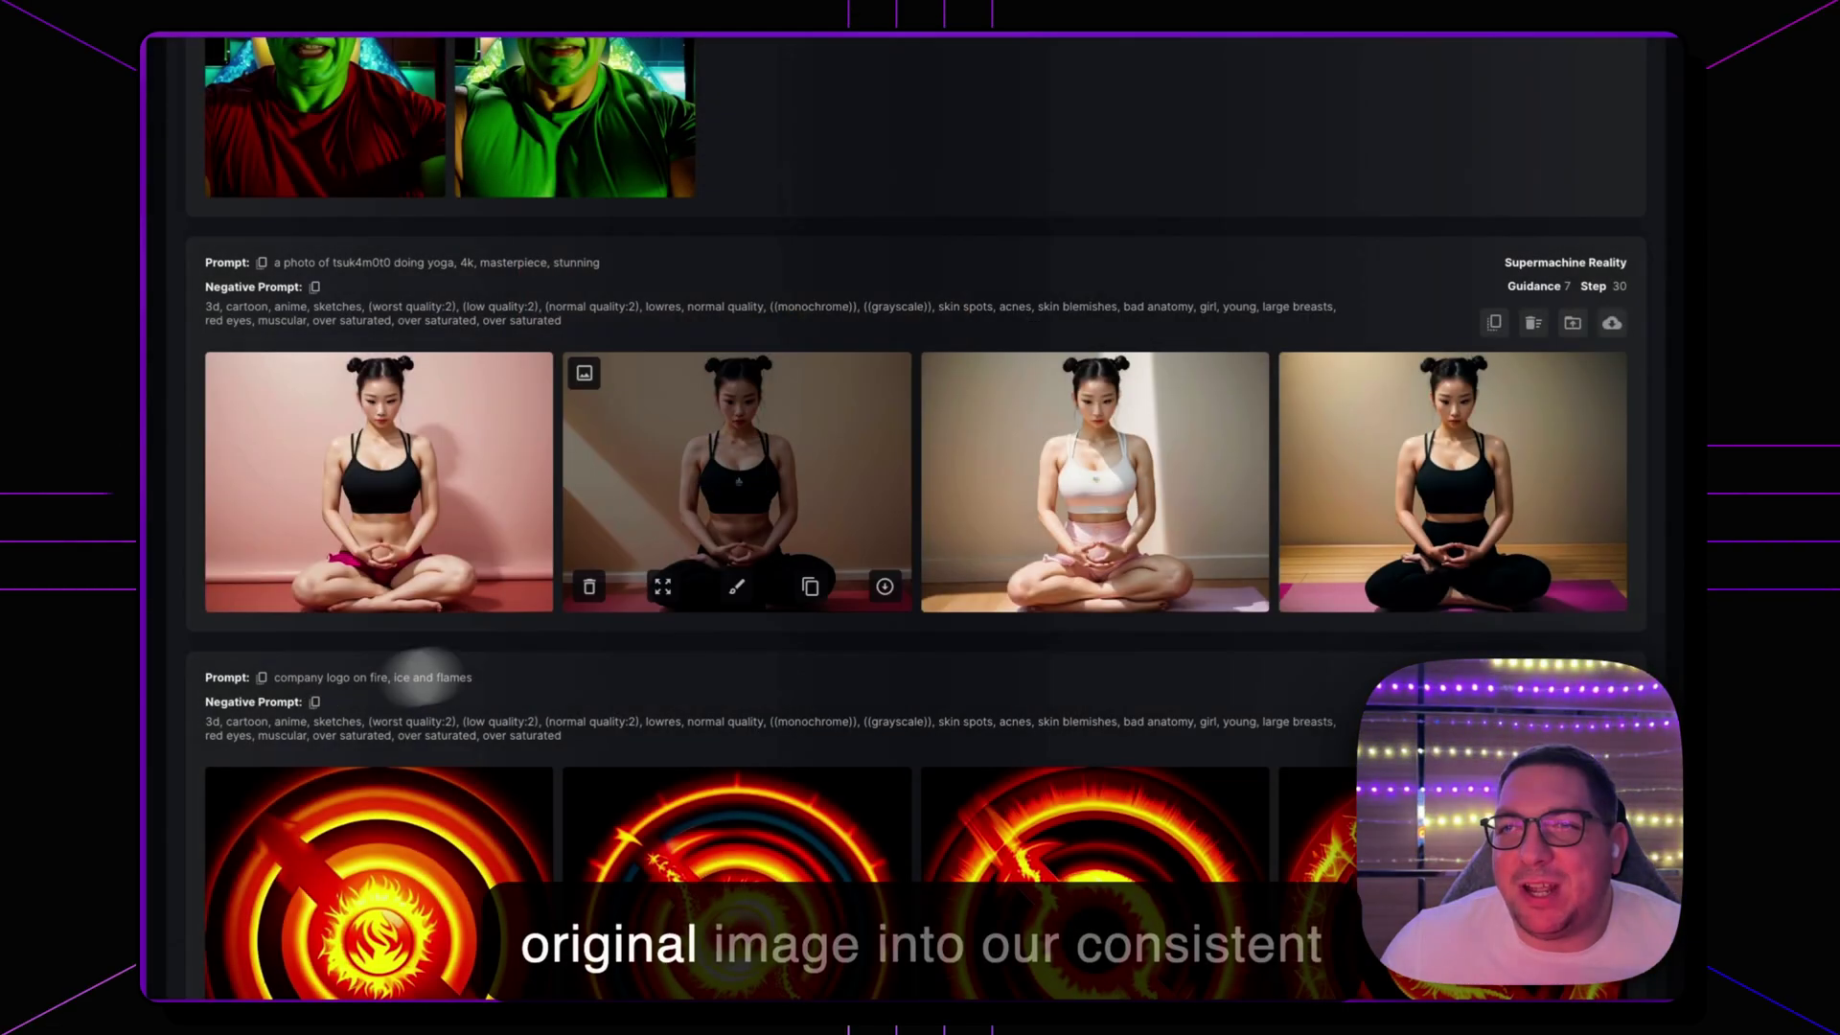
left_click(800, 442)
left_click(399, 649)
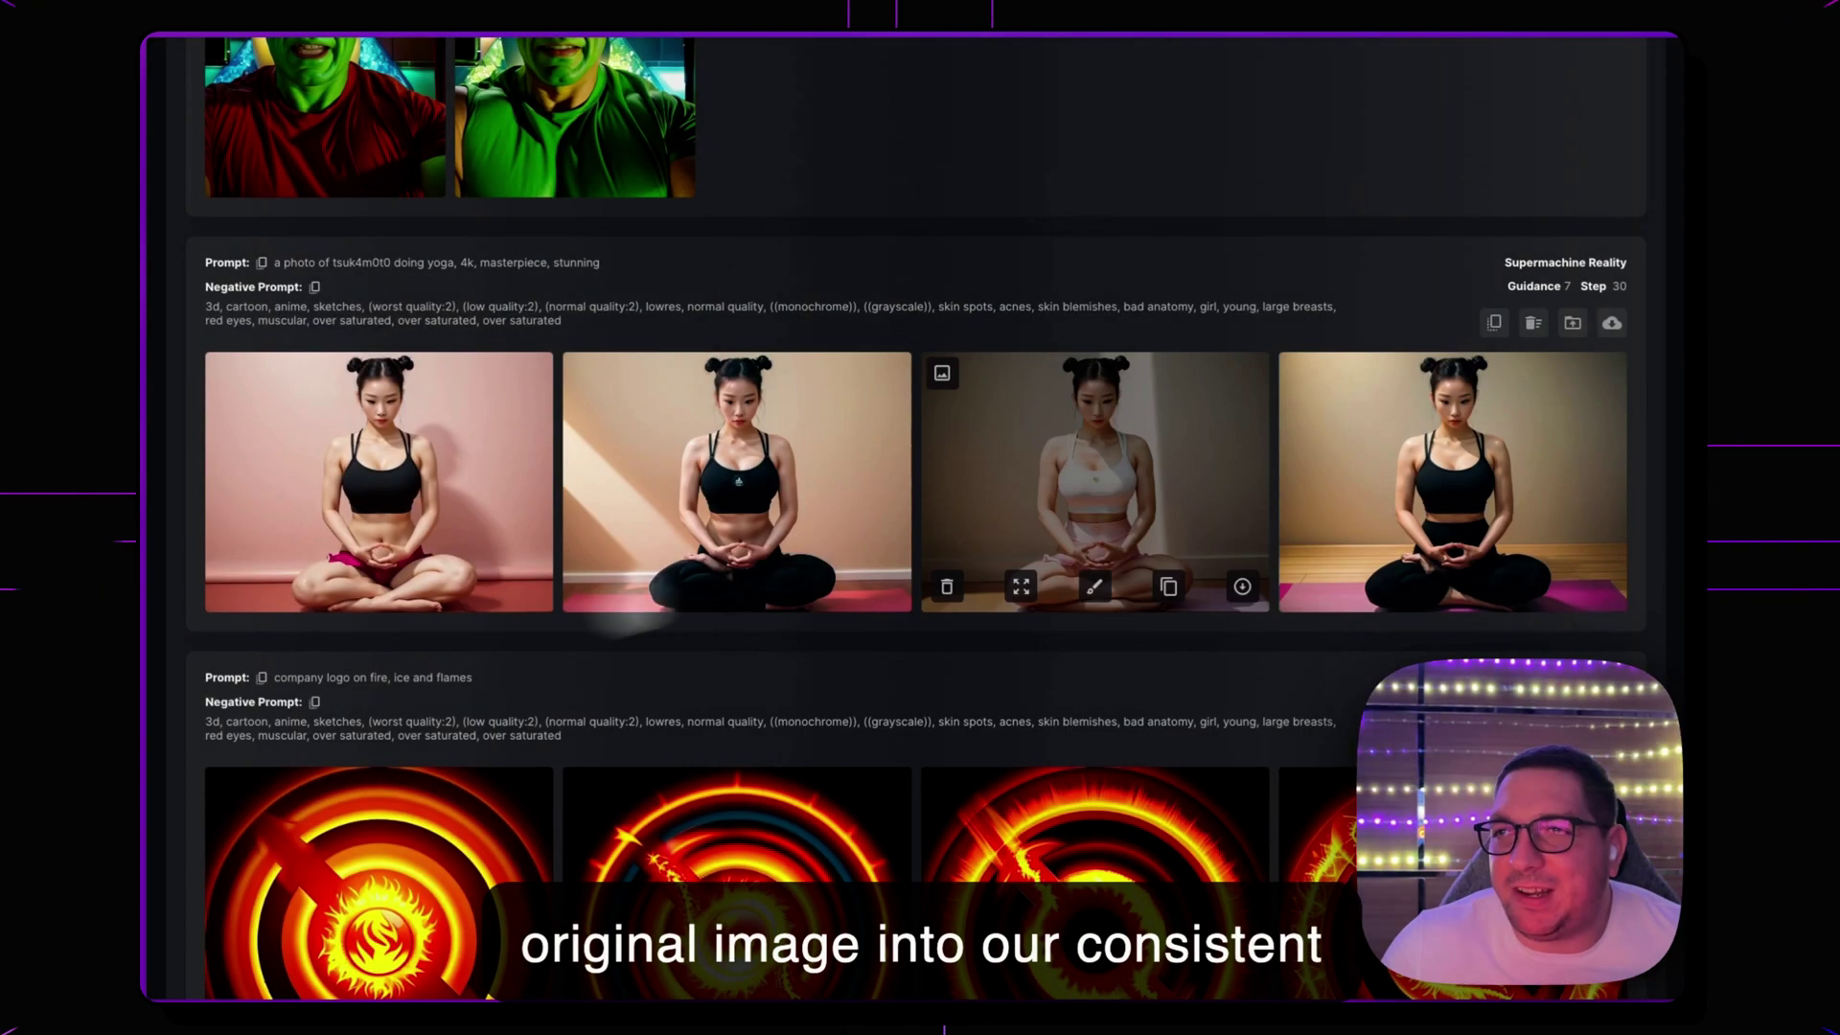
left_click(1143, 429)
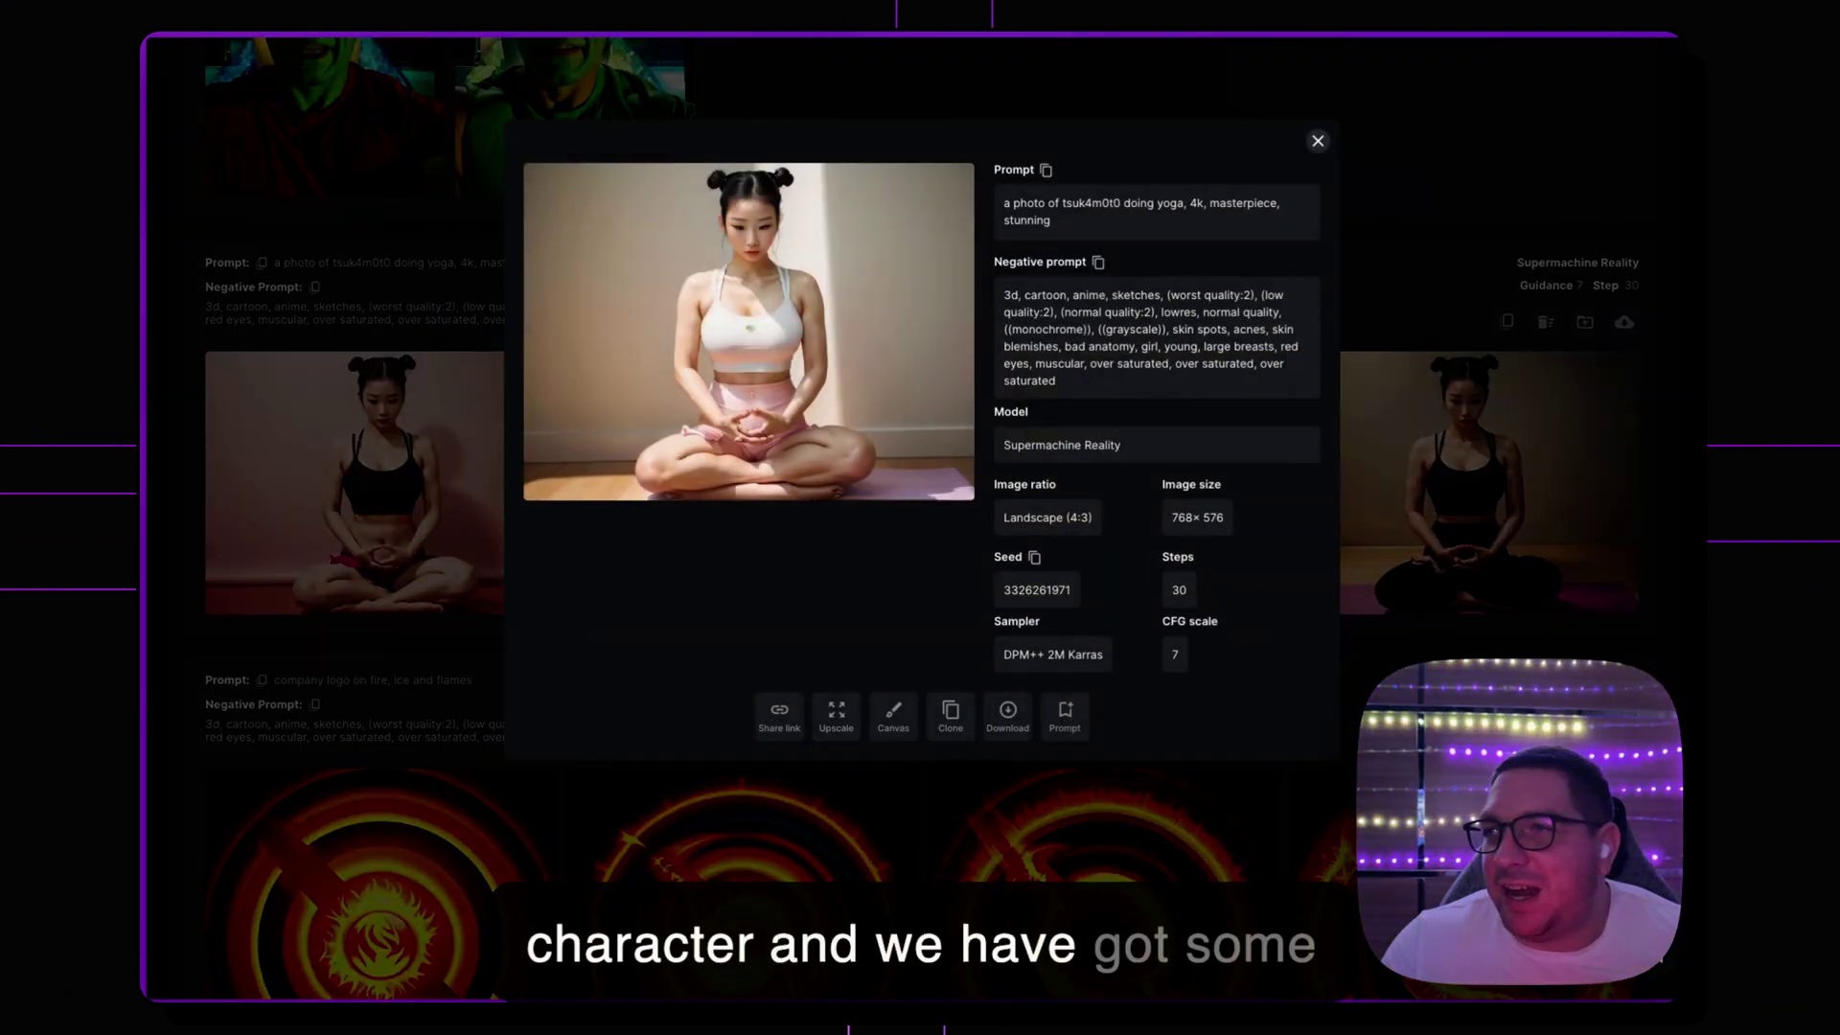
key("Escape")
Scroll up to the new yoga results and inspect the first and second new images.
scroll(773, 602, "up", 4)
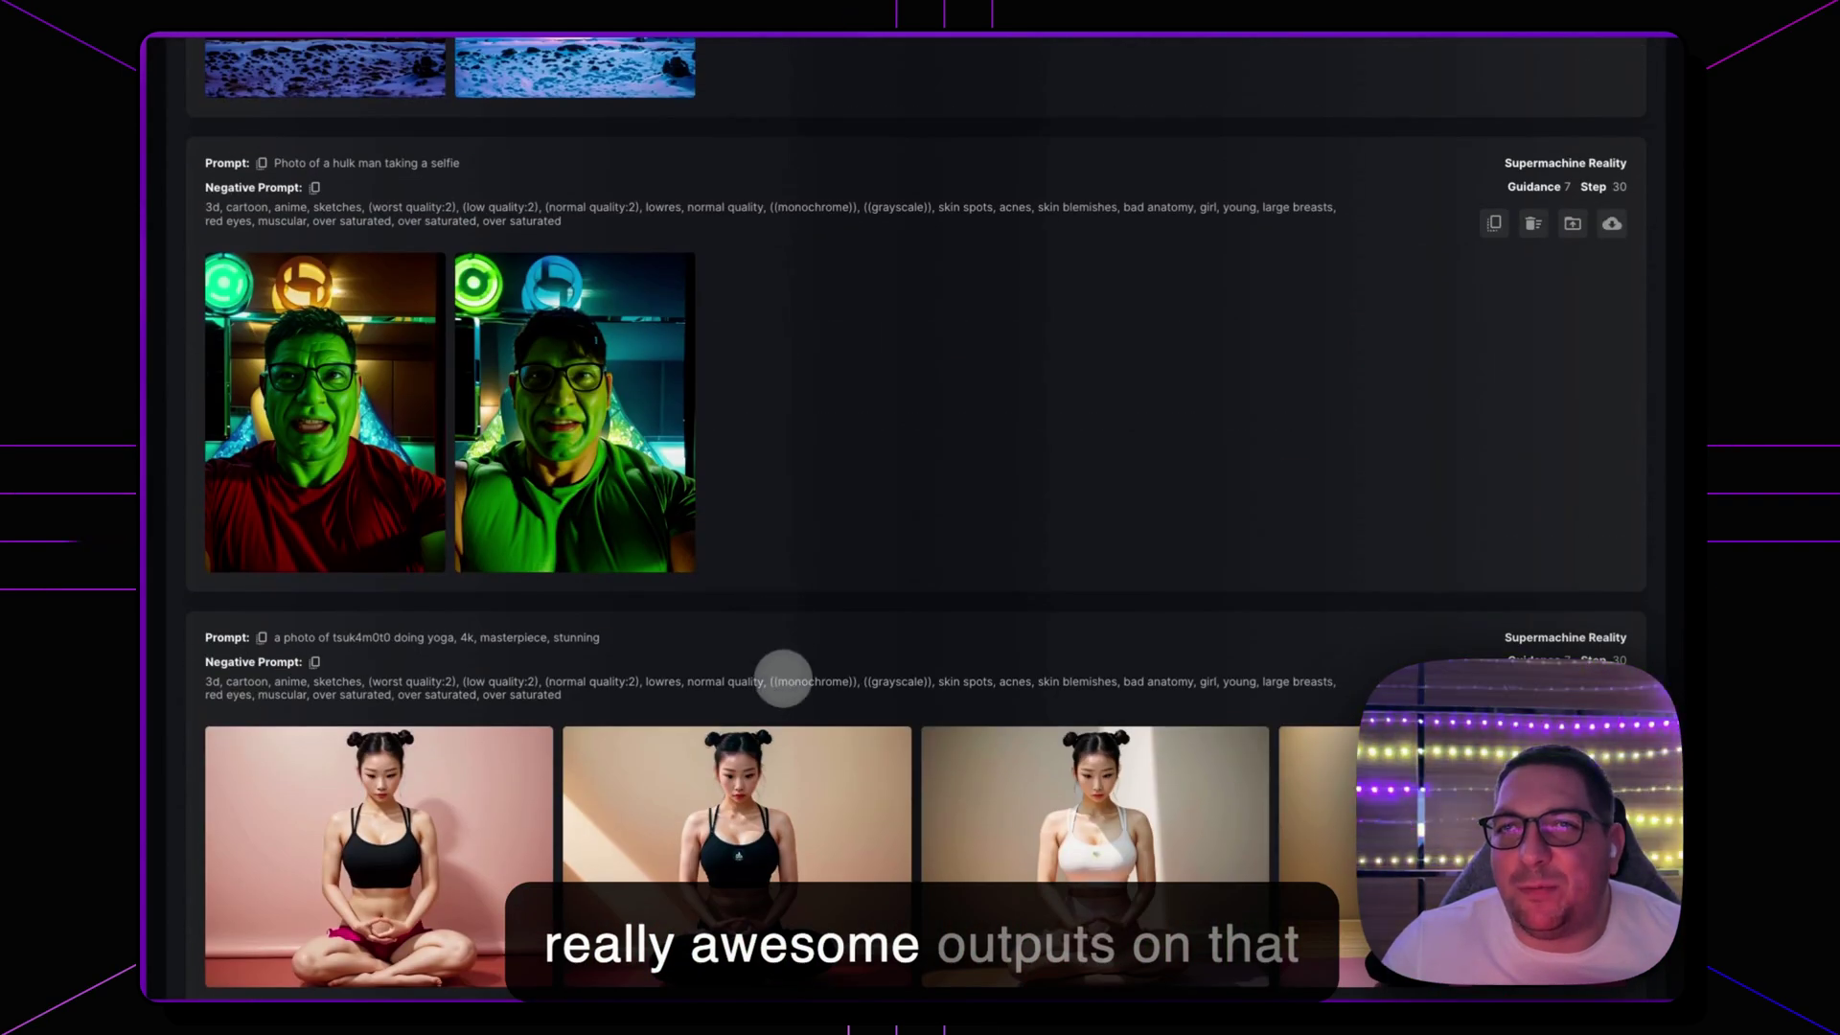
scroll(783, 677, "up", 5)
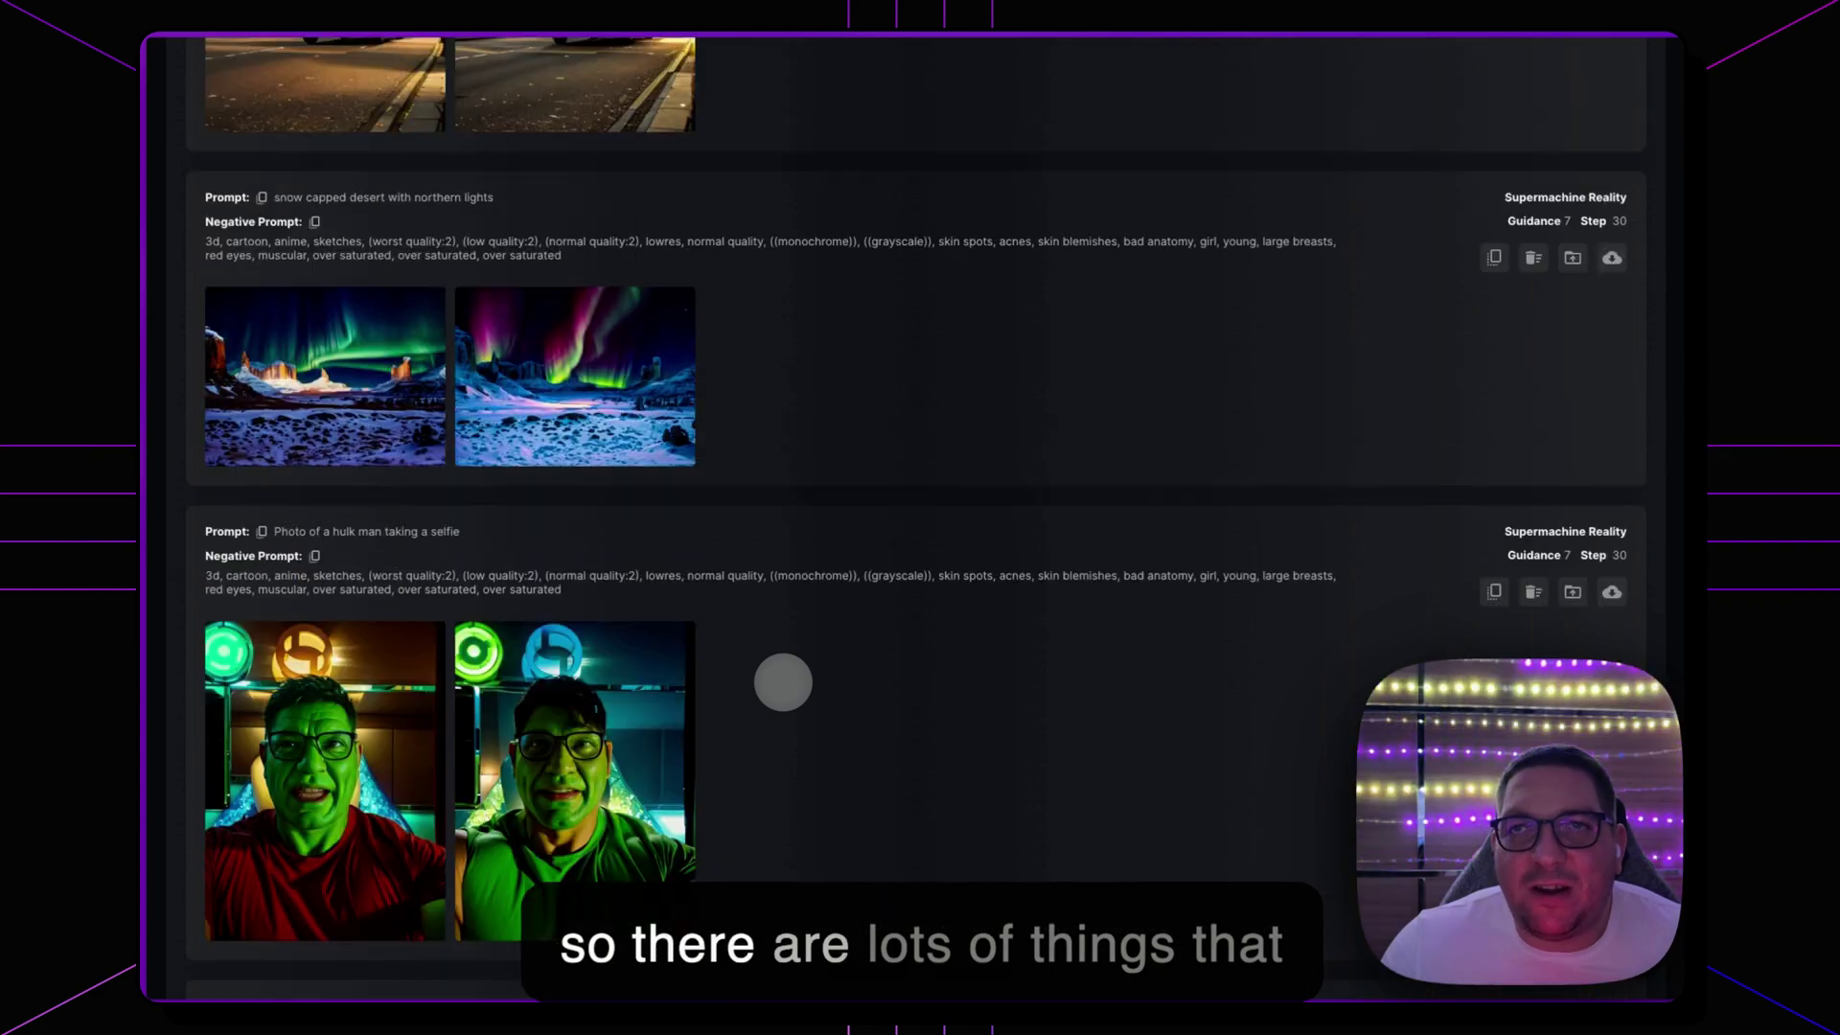
scroll(783, 683, "up", 3)
scroll(783, 682, "up", 8)
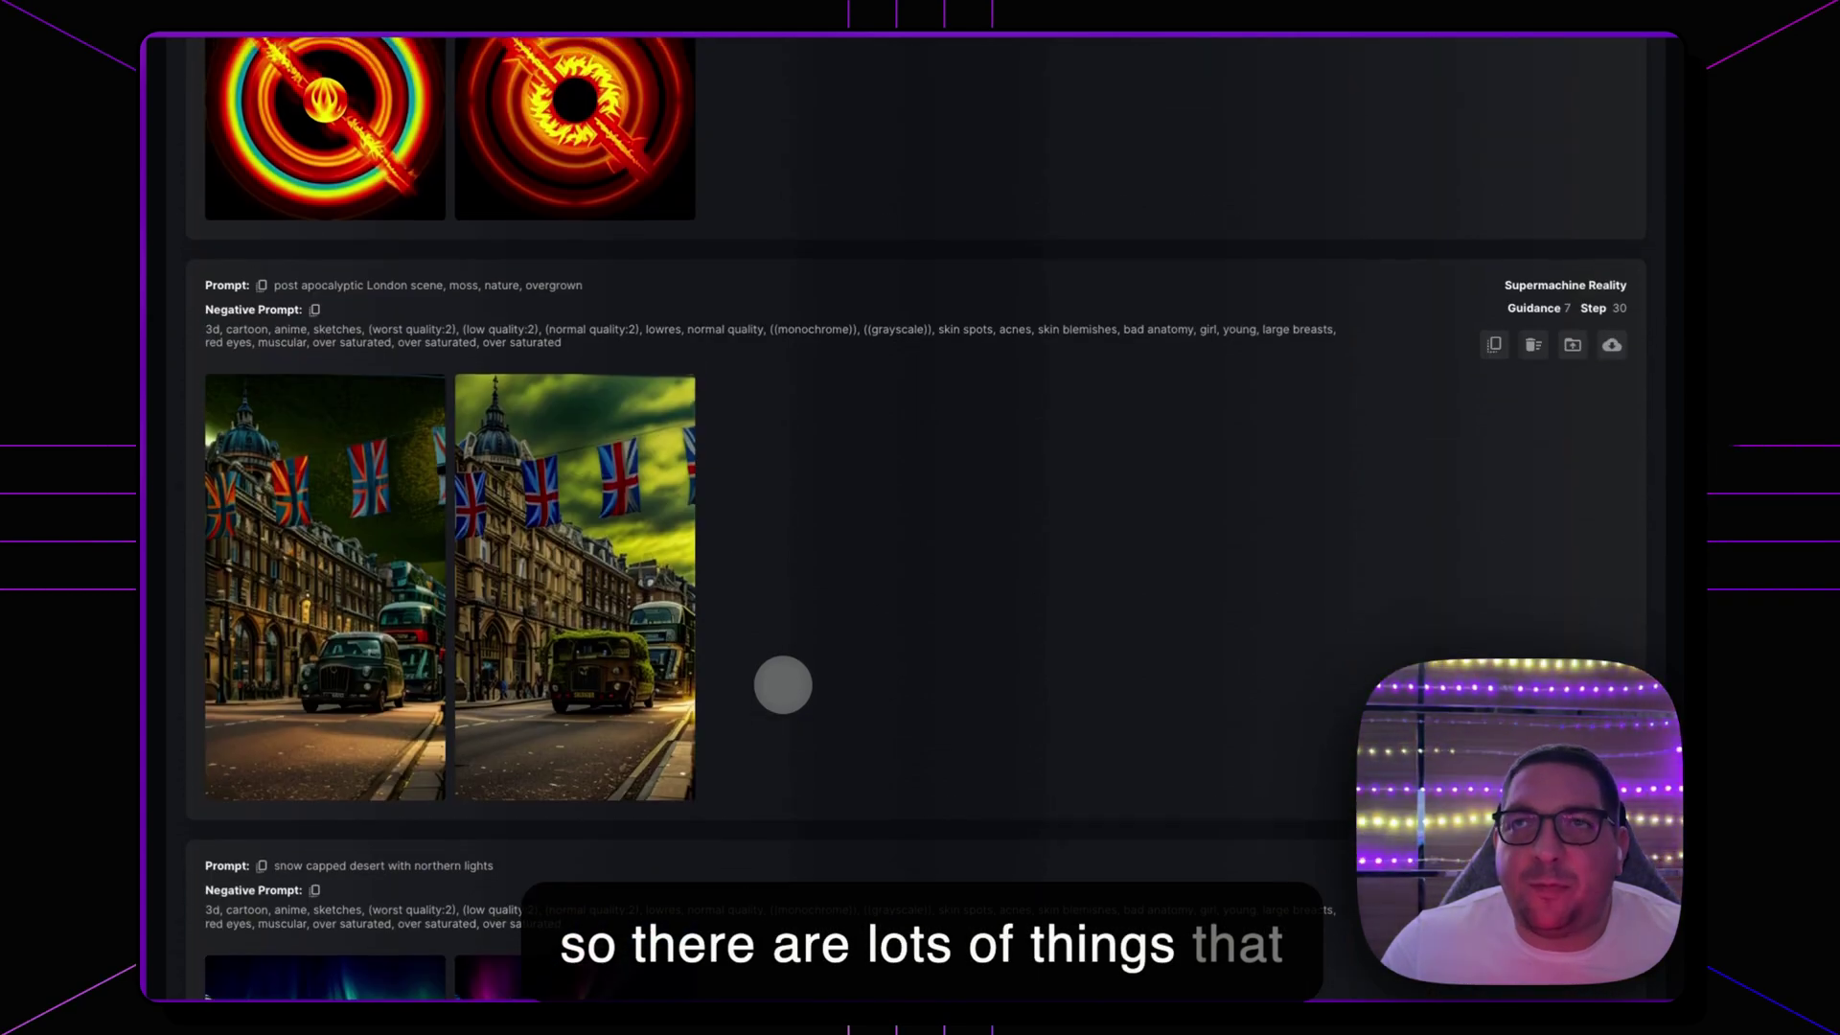
scroll(784, 687, "up", 3)
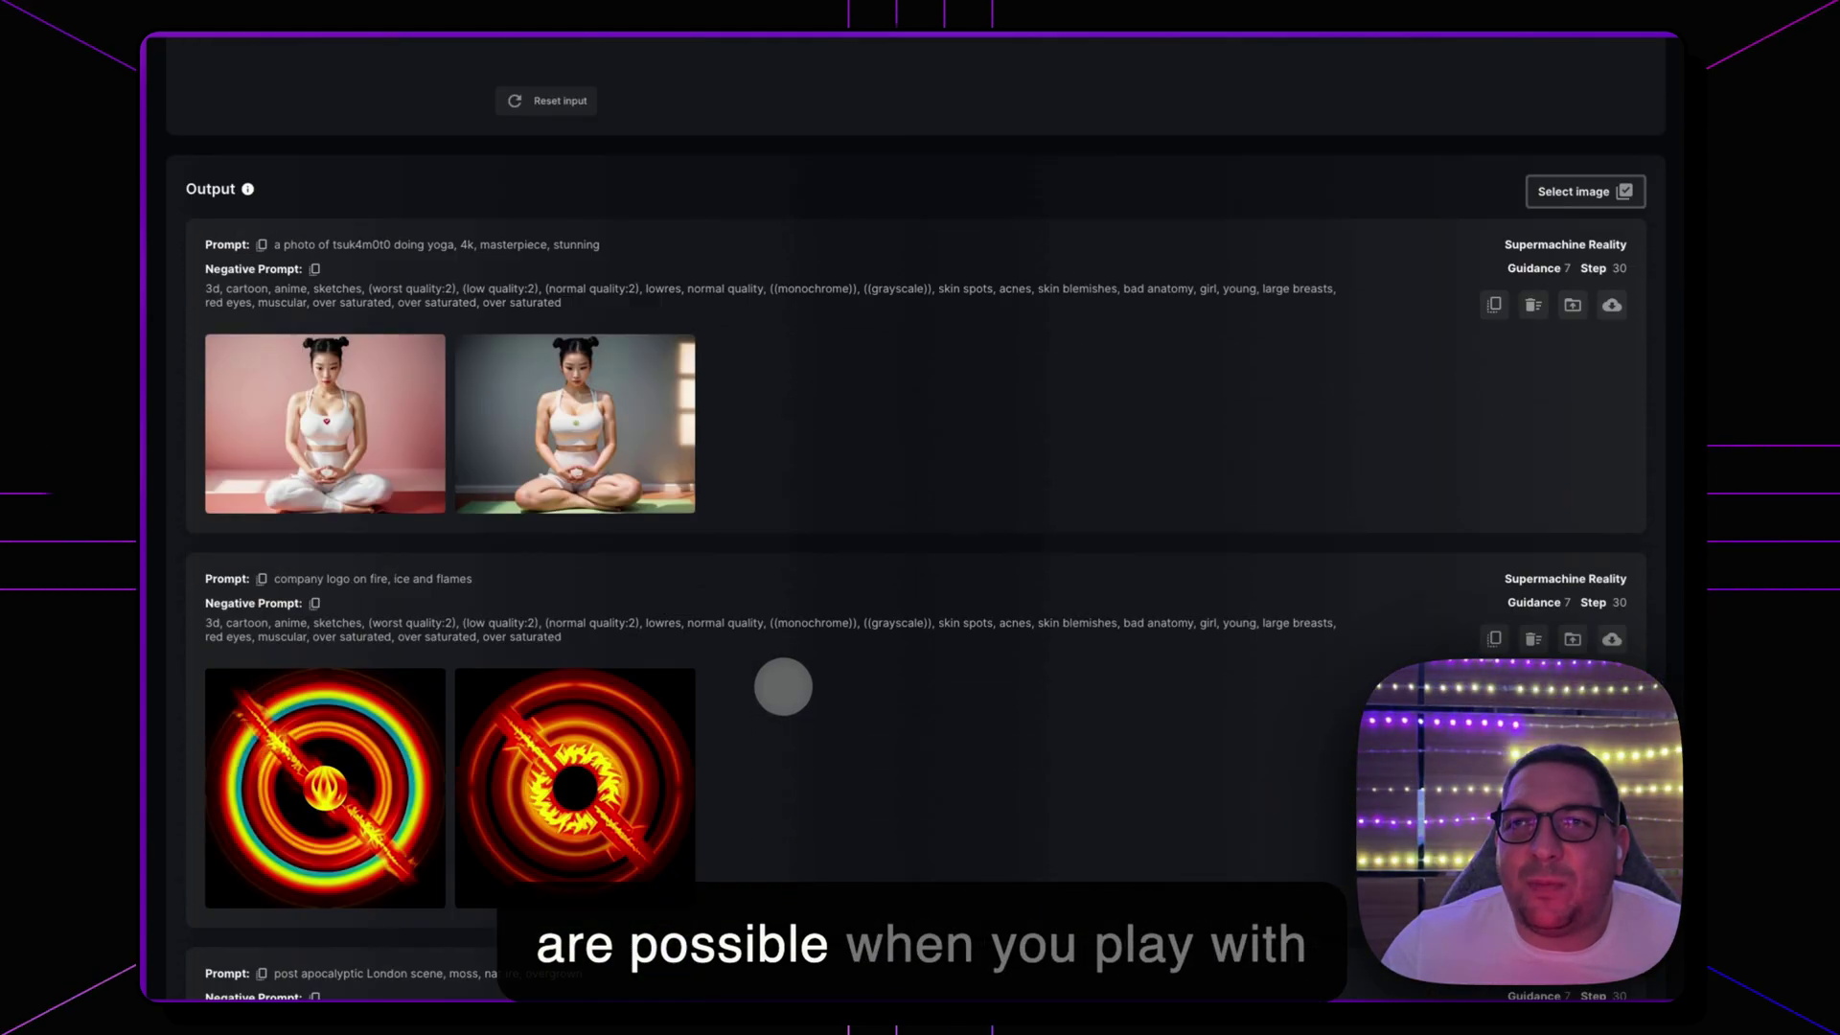
left_click(387, 394)
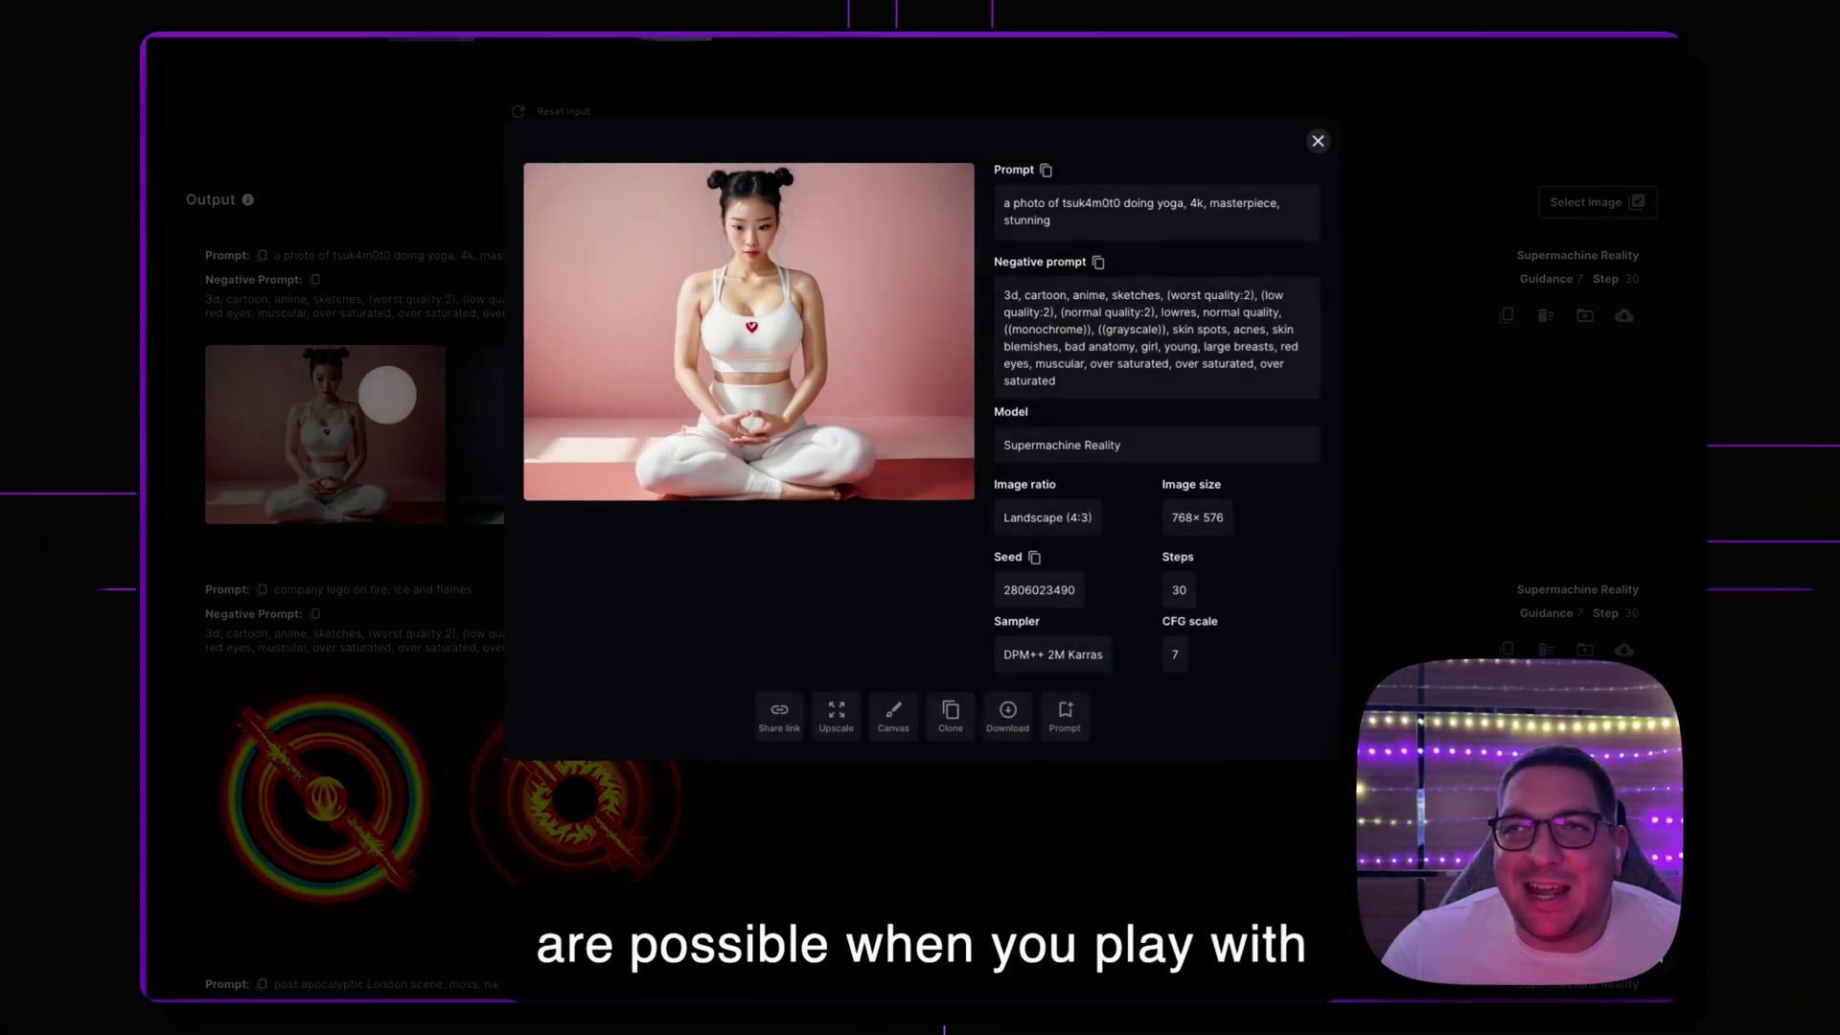
left_click(1141, 889)
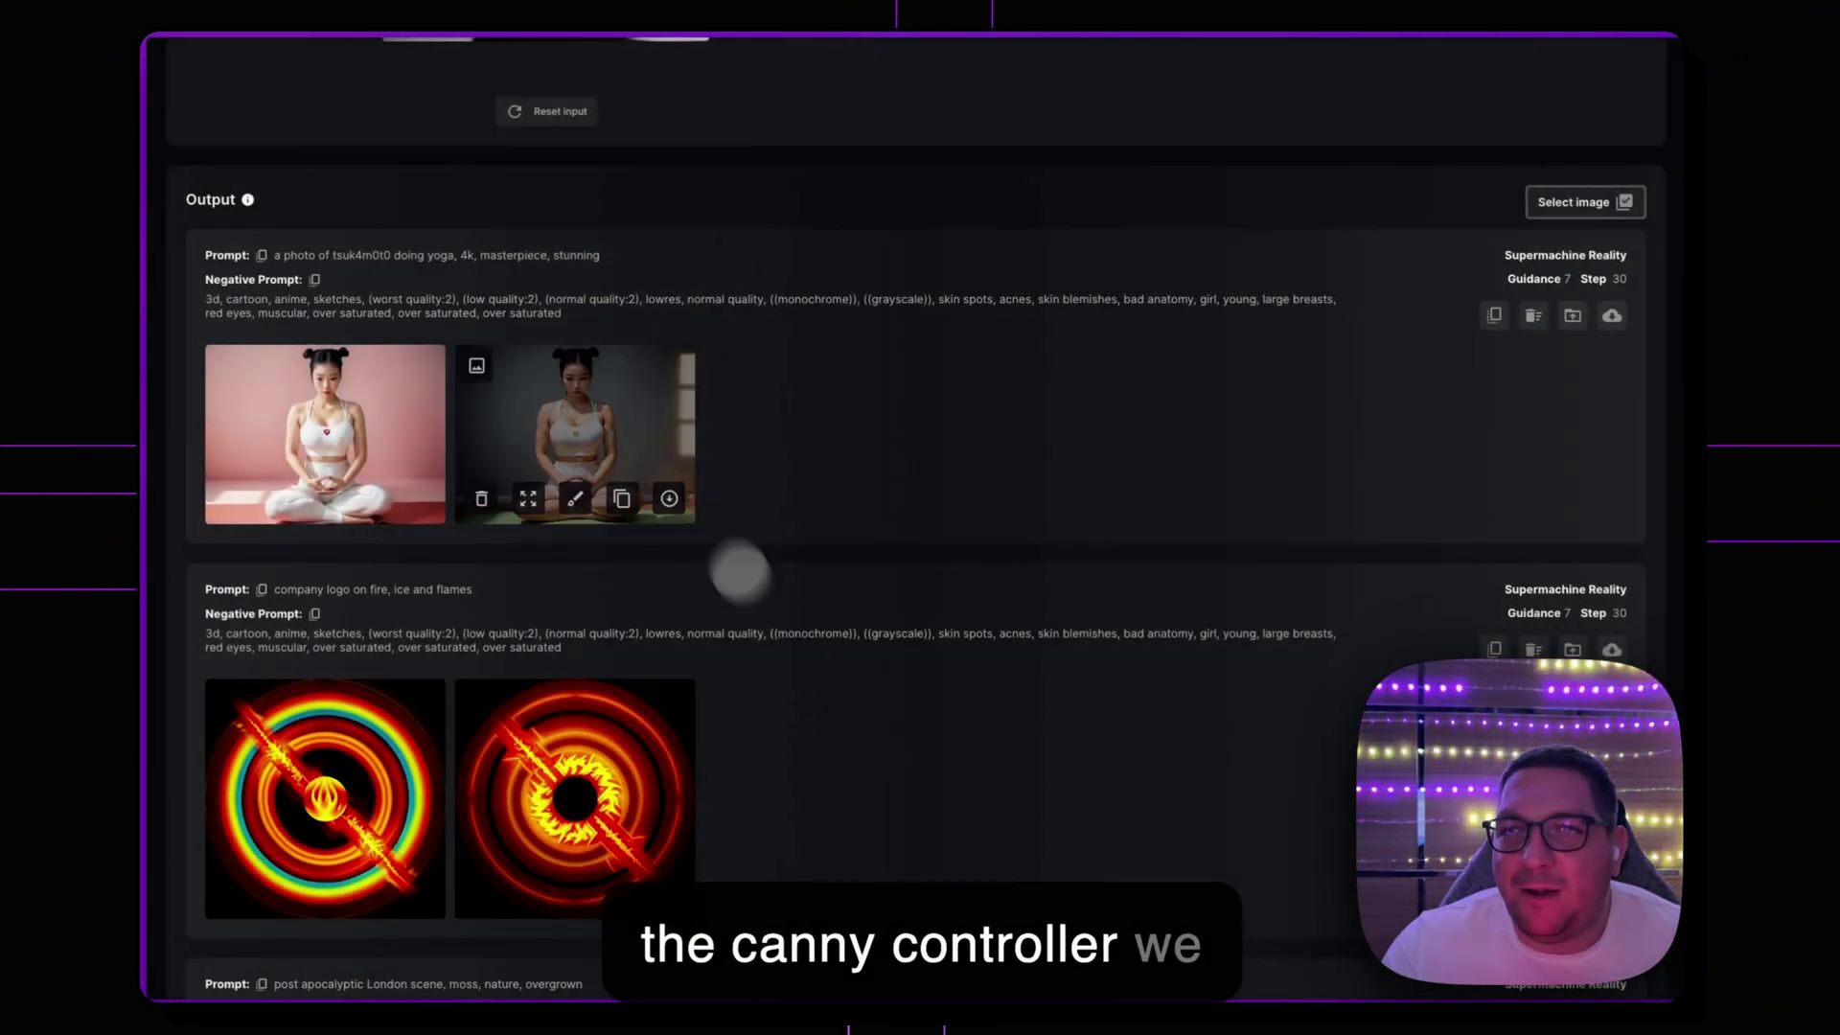
scroll(636, 538, "down", 1)
left_click(428, 394)
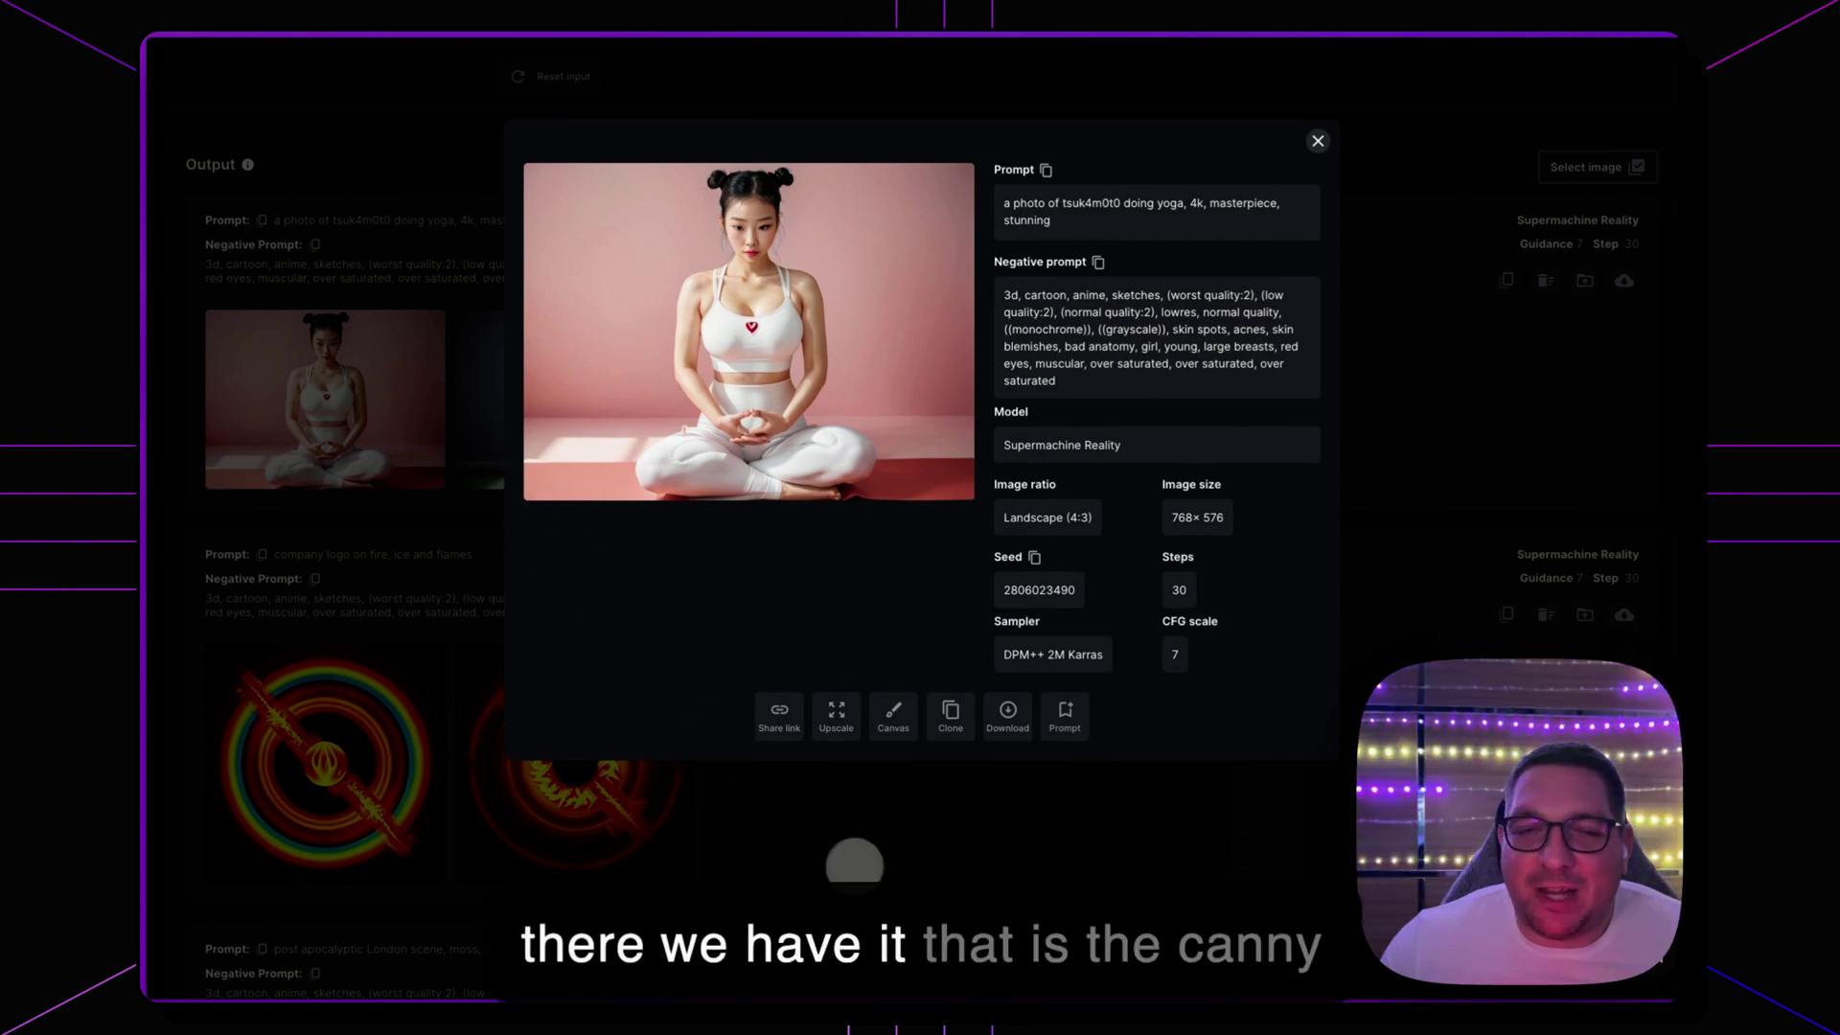
left_click(858, 859)
left_click(587, 376)
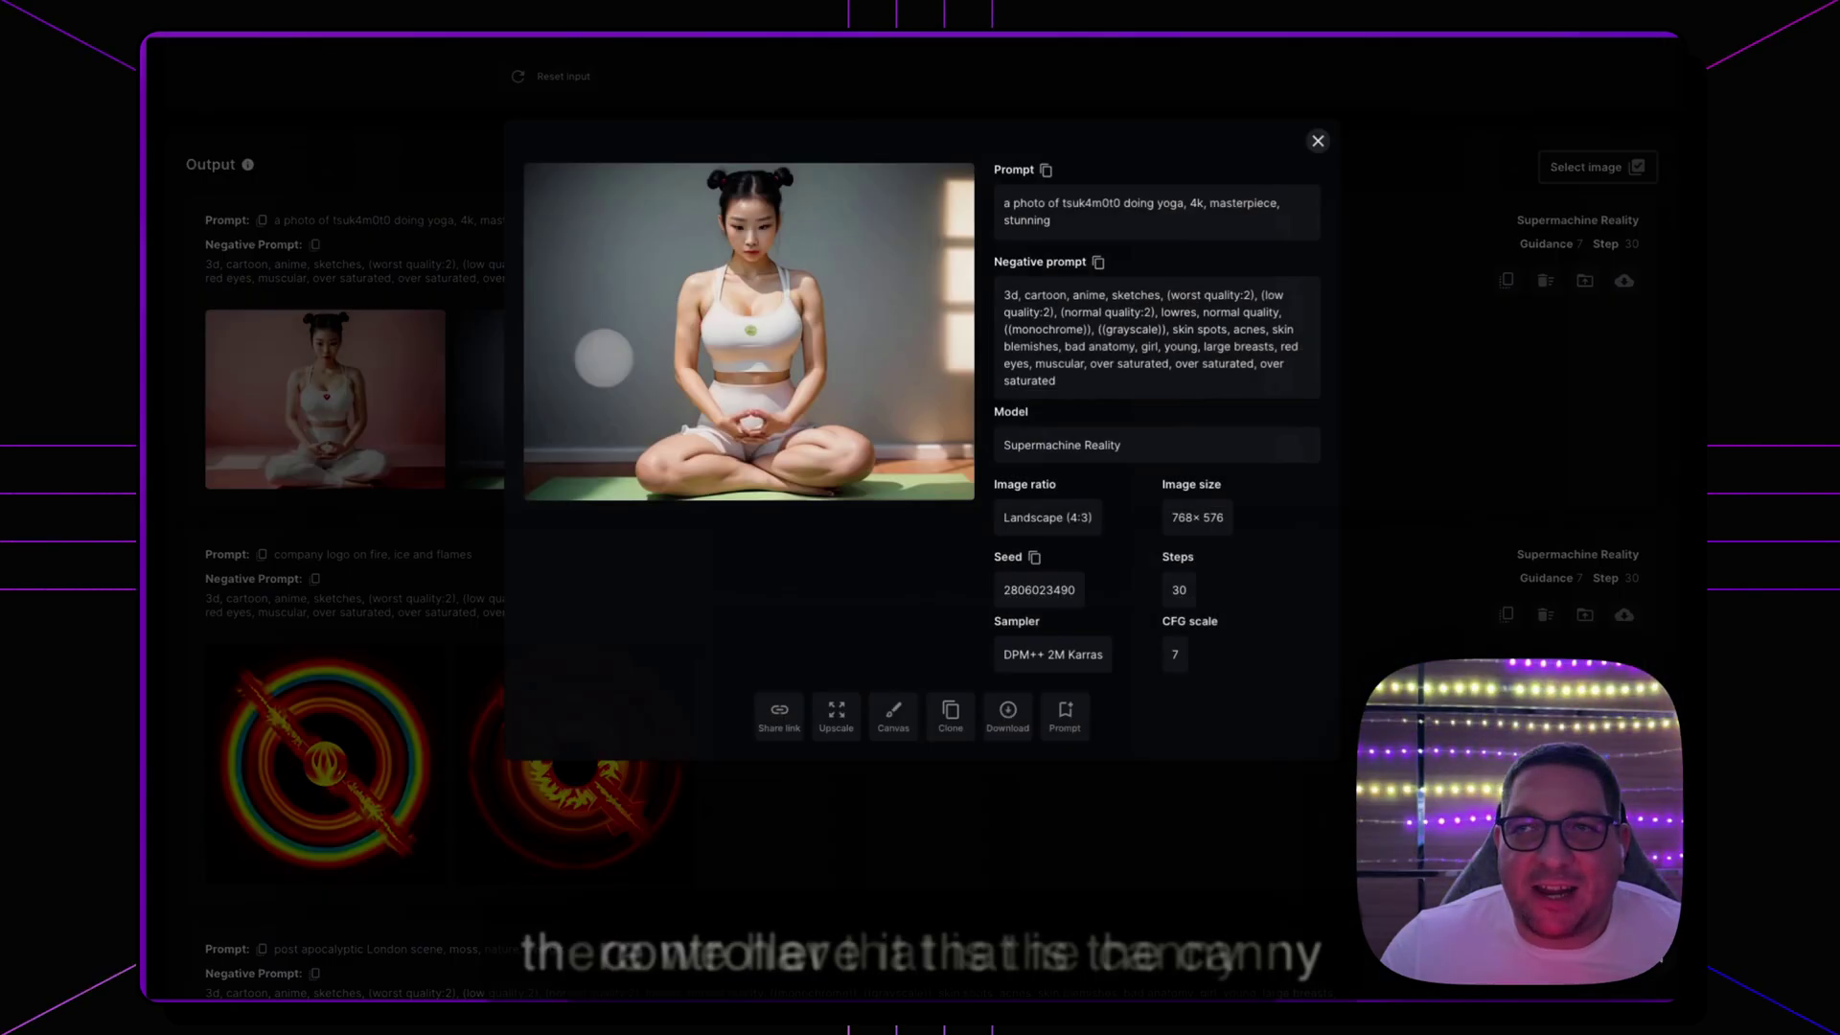
left_click(1409, 485)
Scroll through the yoga results and back up to the Landscape 768×576 generation settings.
scroll(1088, 520, "up", 5)
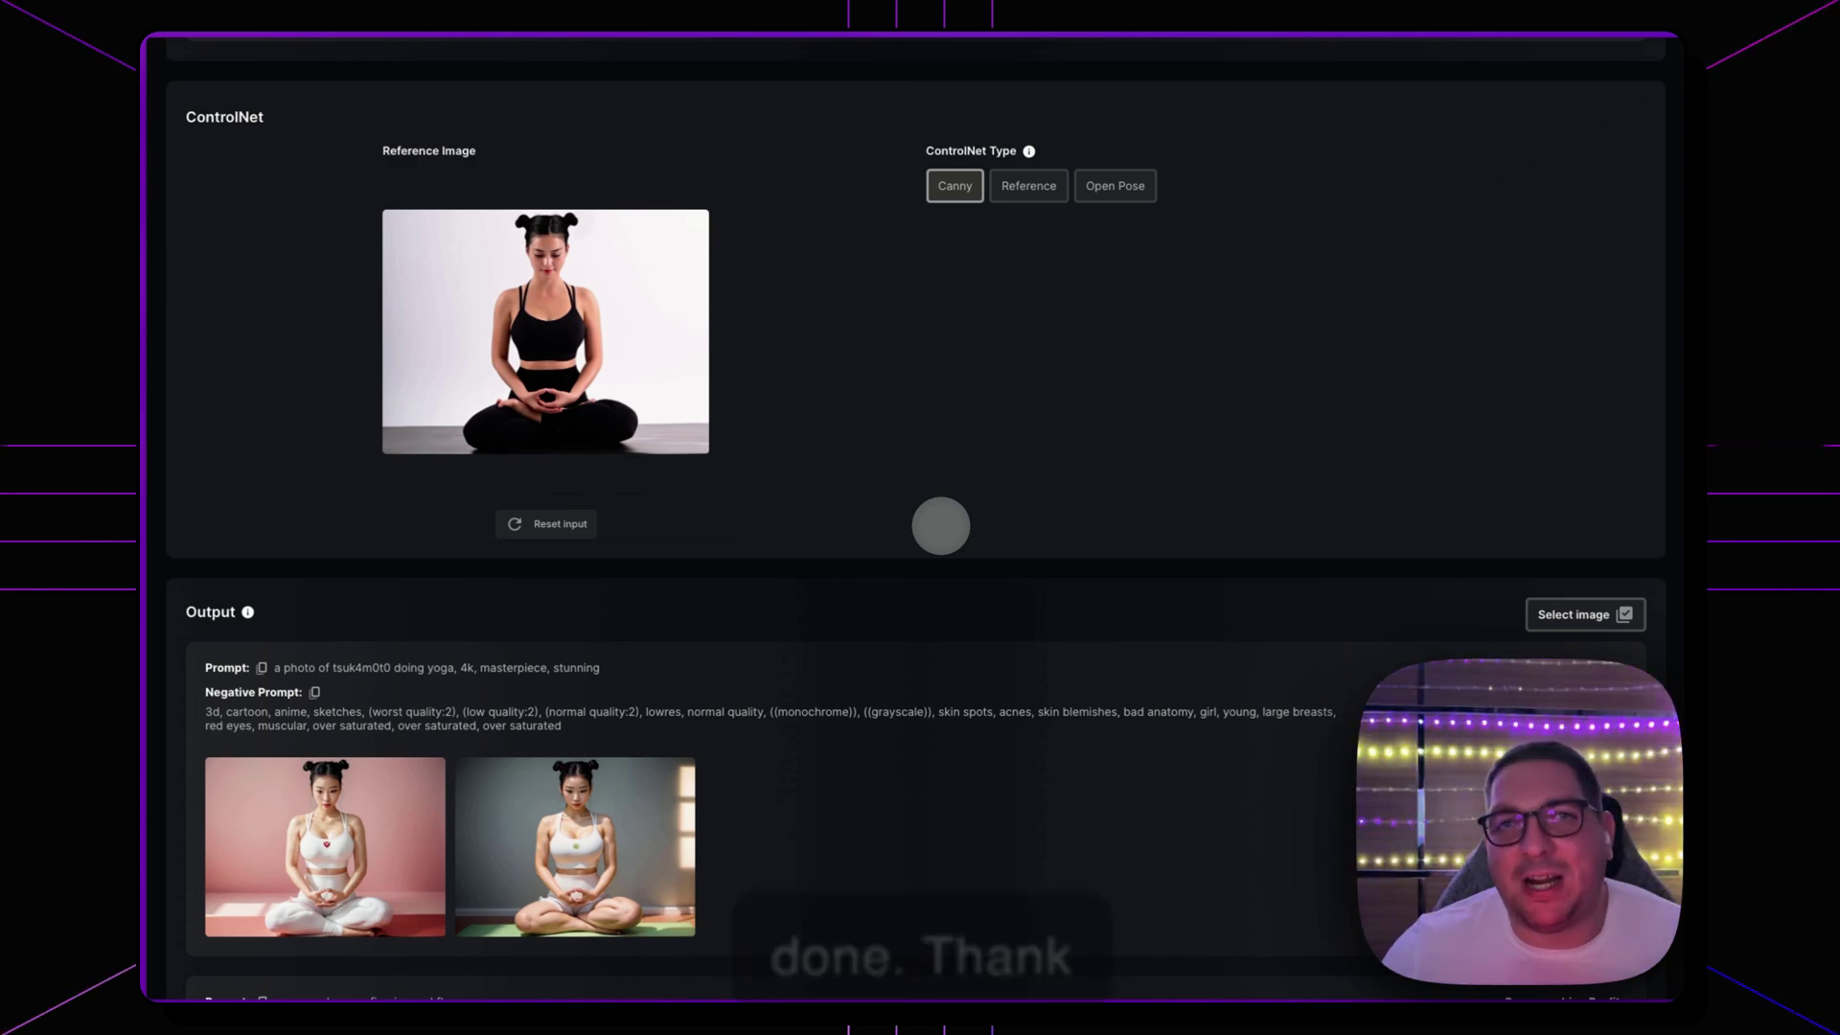
scroll(940, 526, "down", 10)
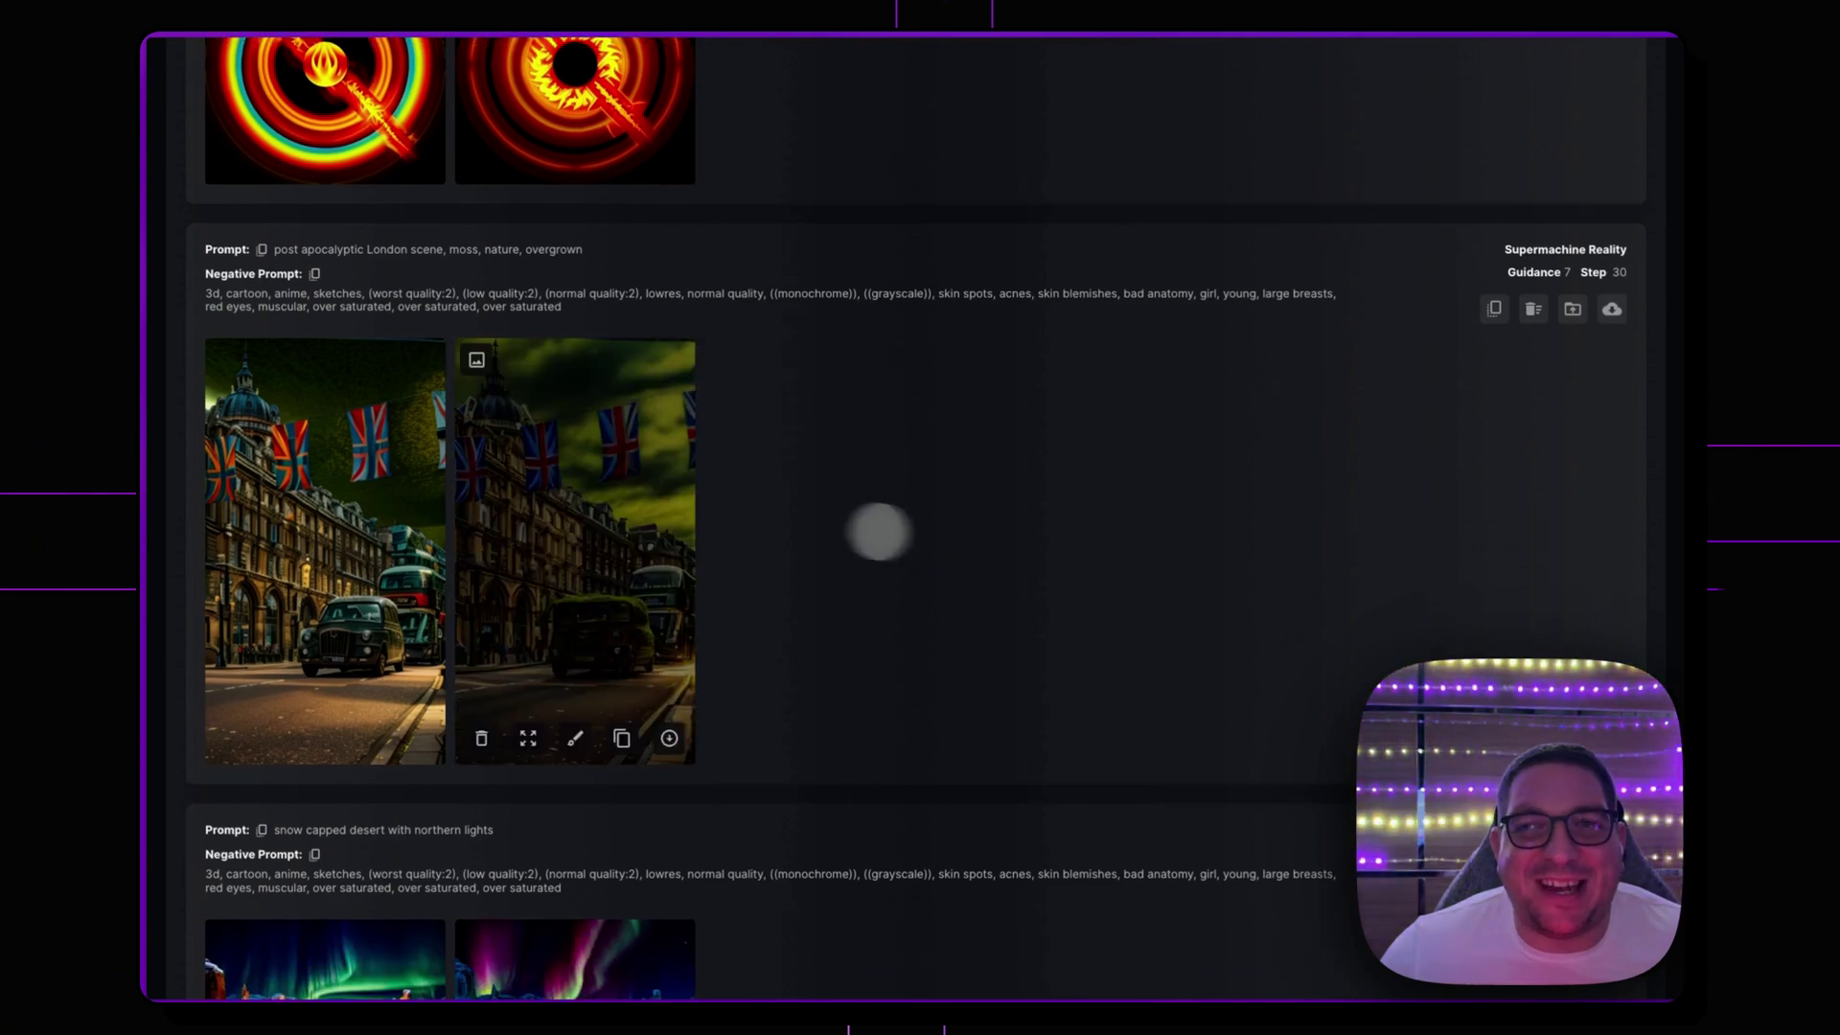
scroll(896, 555, "down", 4)
scroll(901, 555, "down", 1)
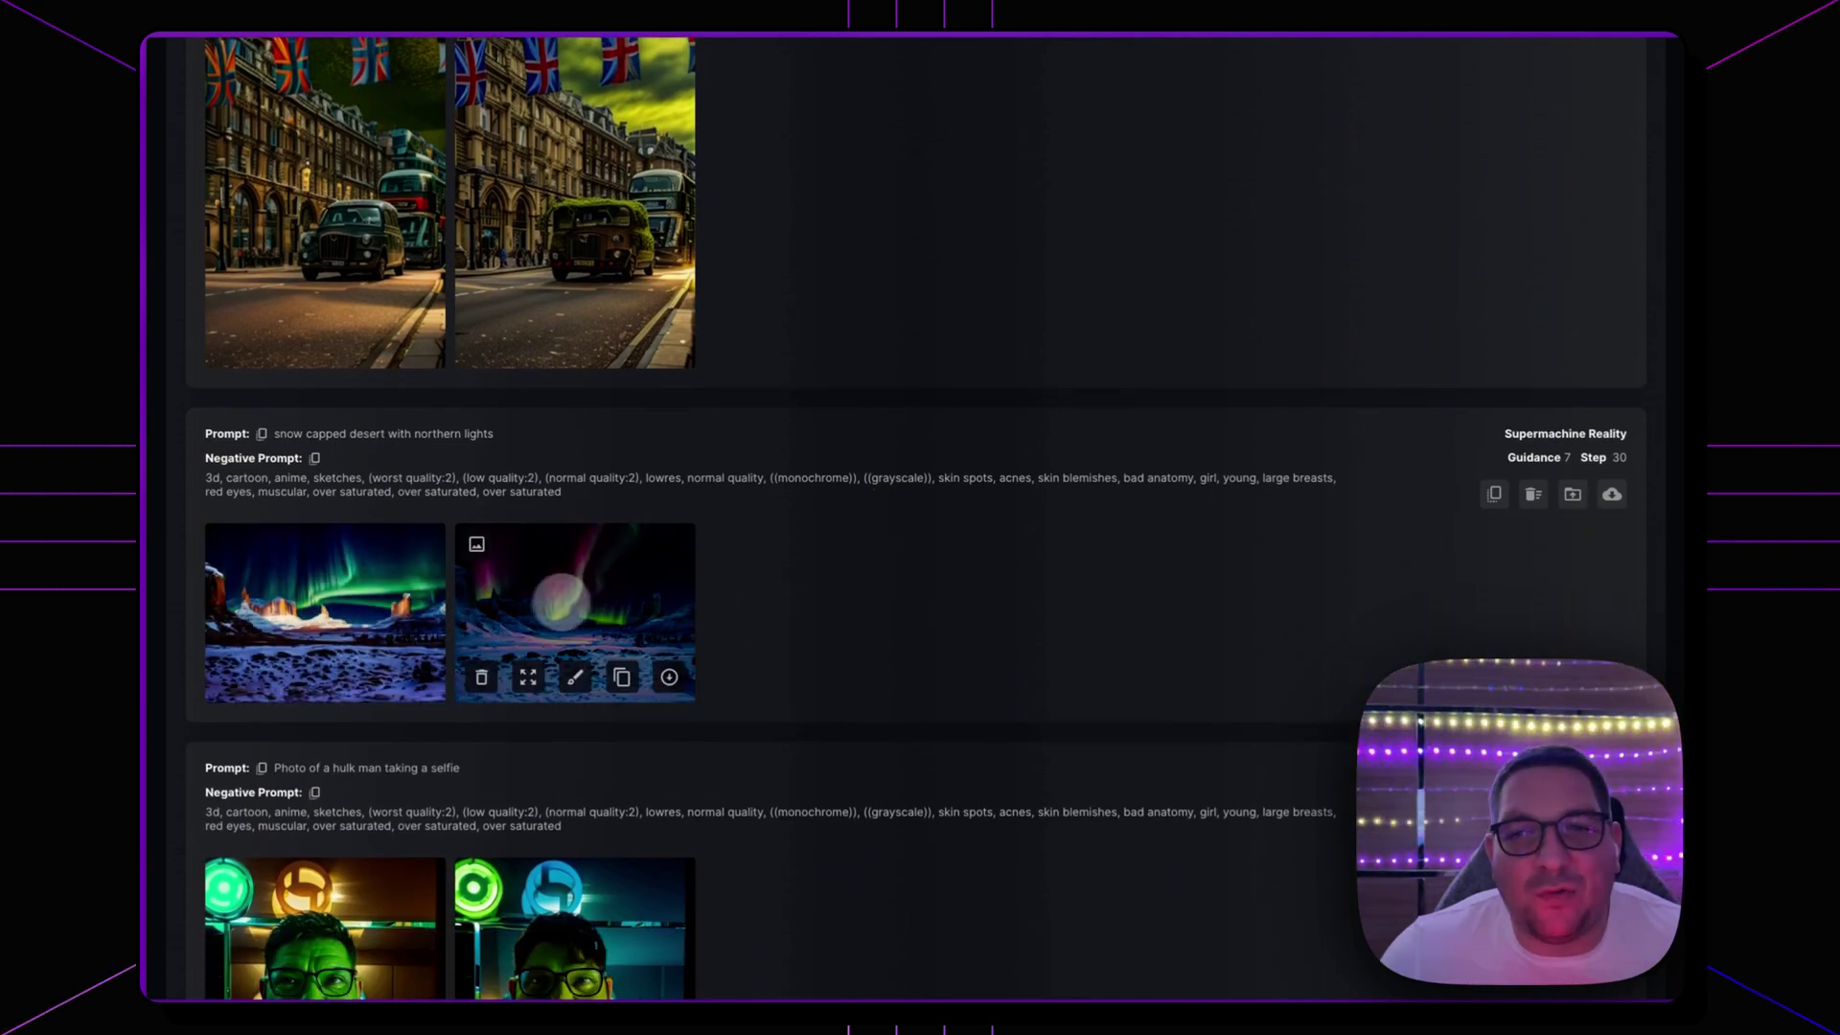
scroll(920, 654, "up", 5)
scroll(945, 659, "up", 20)
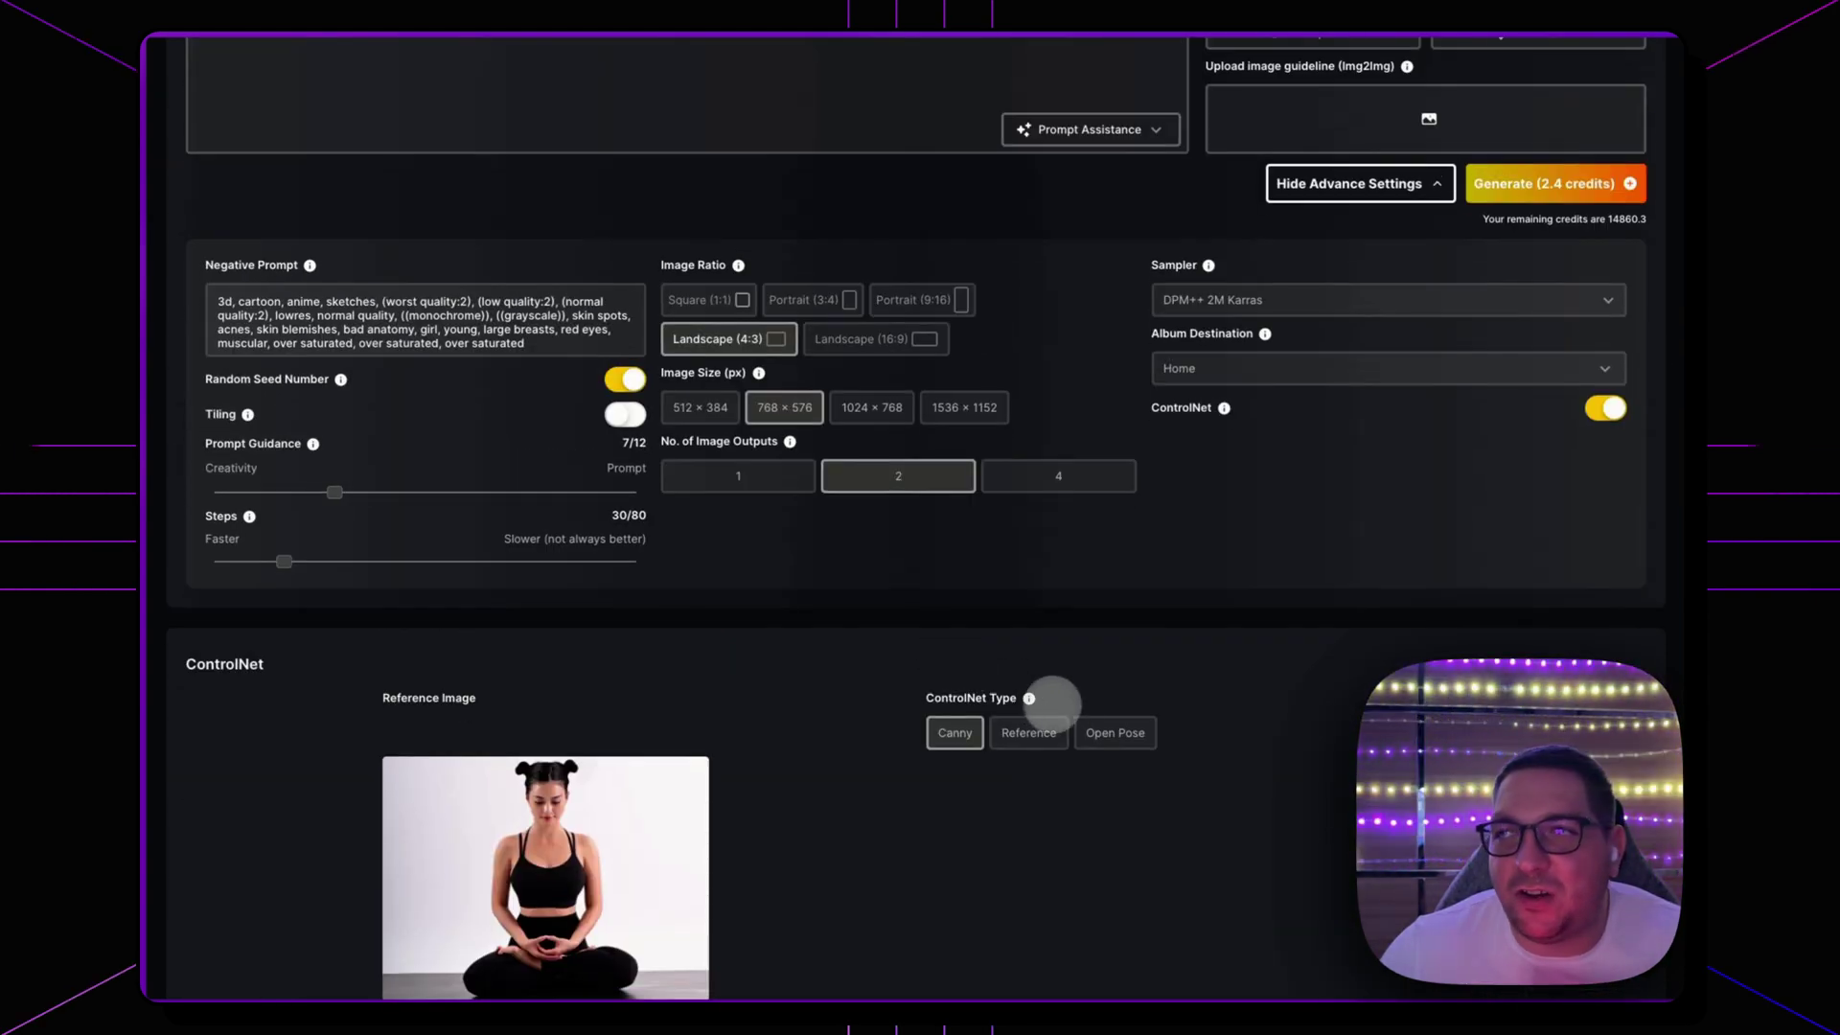
scroll(1055, 706, "up", 5)
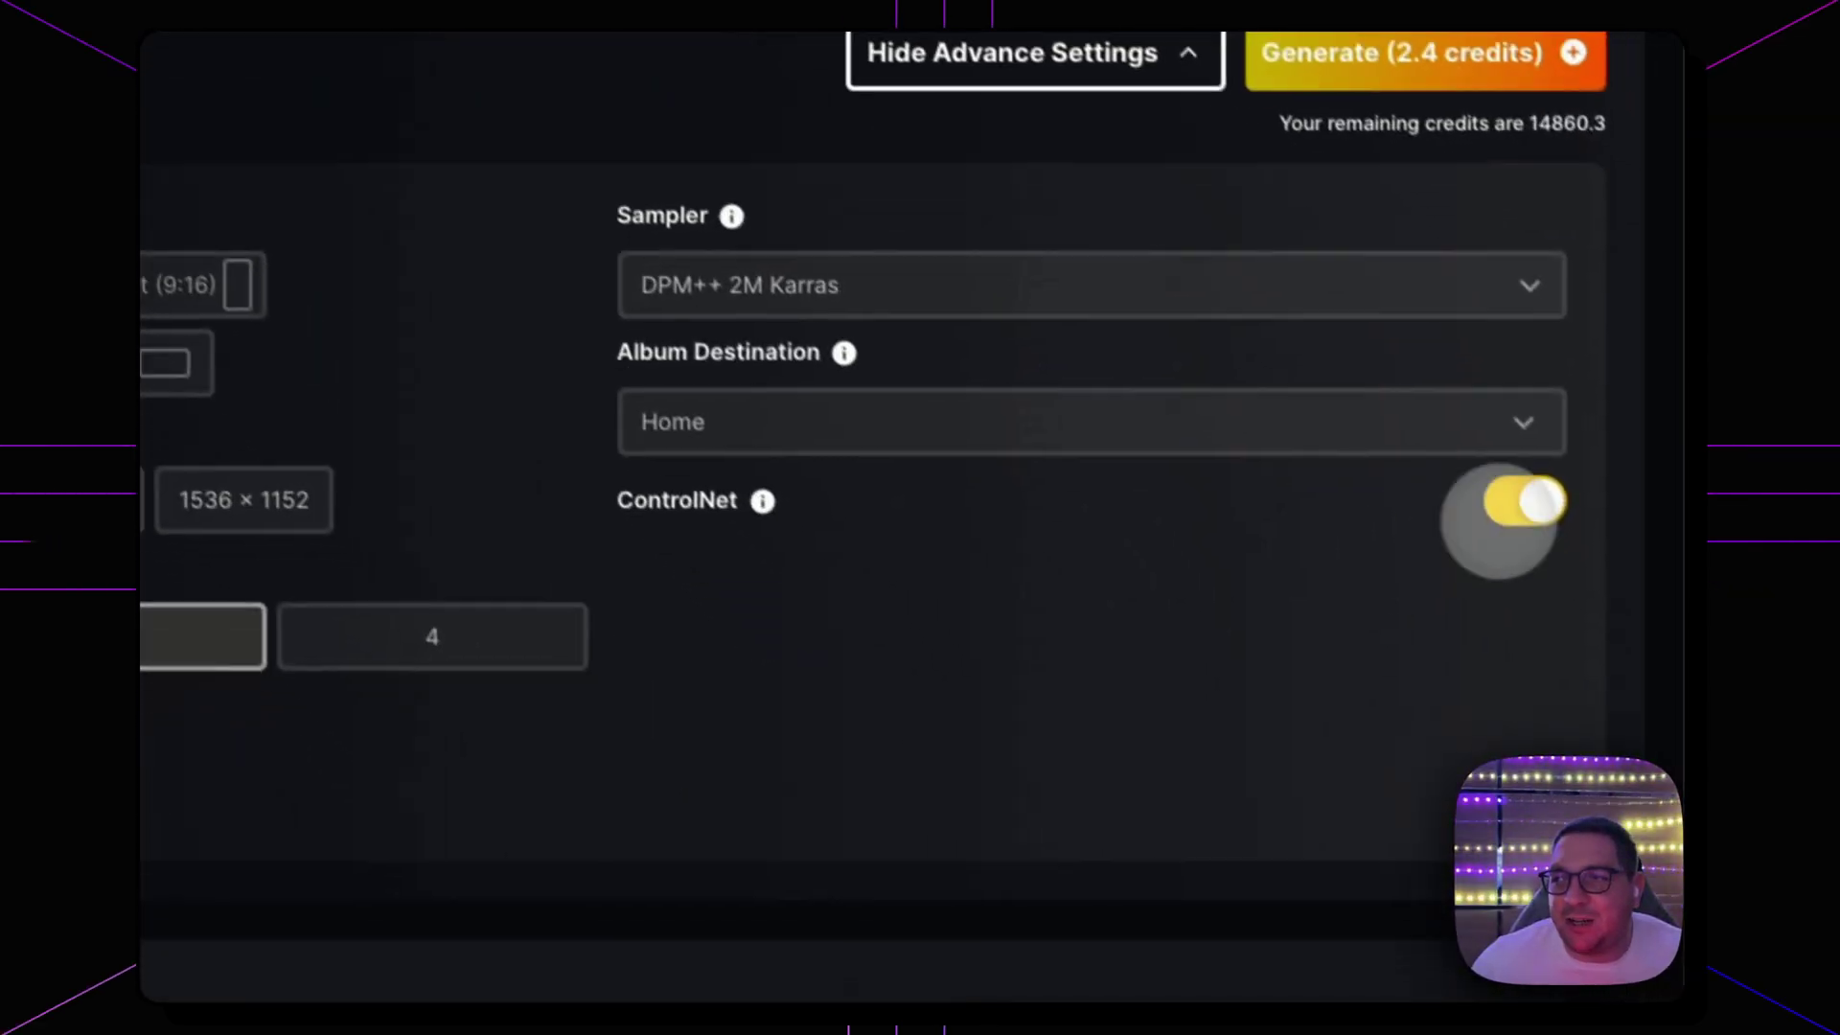
Toggle ControlNet off and on, then reset the input to remove the meditating-woman reference.
left_click(1524, 500)
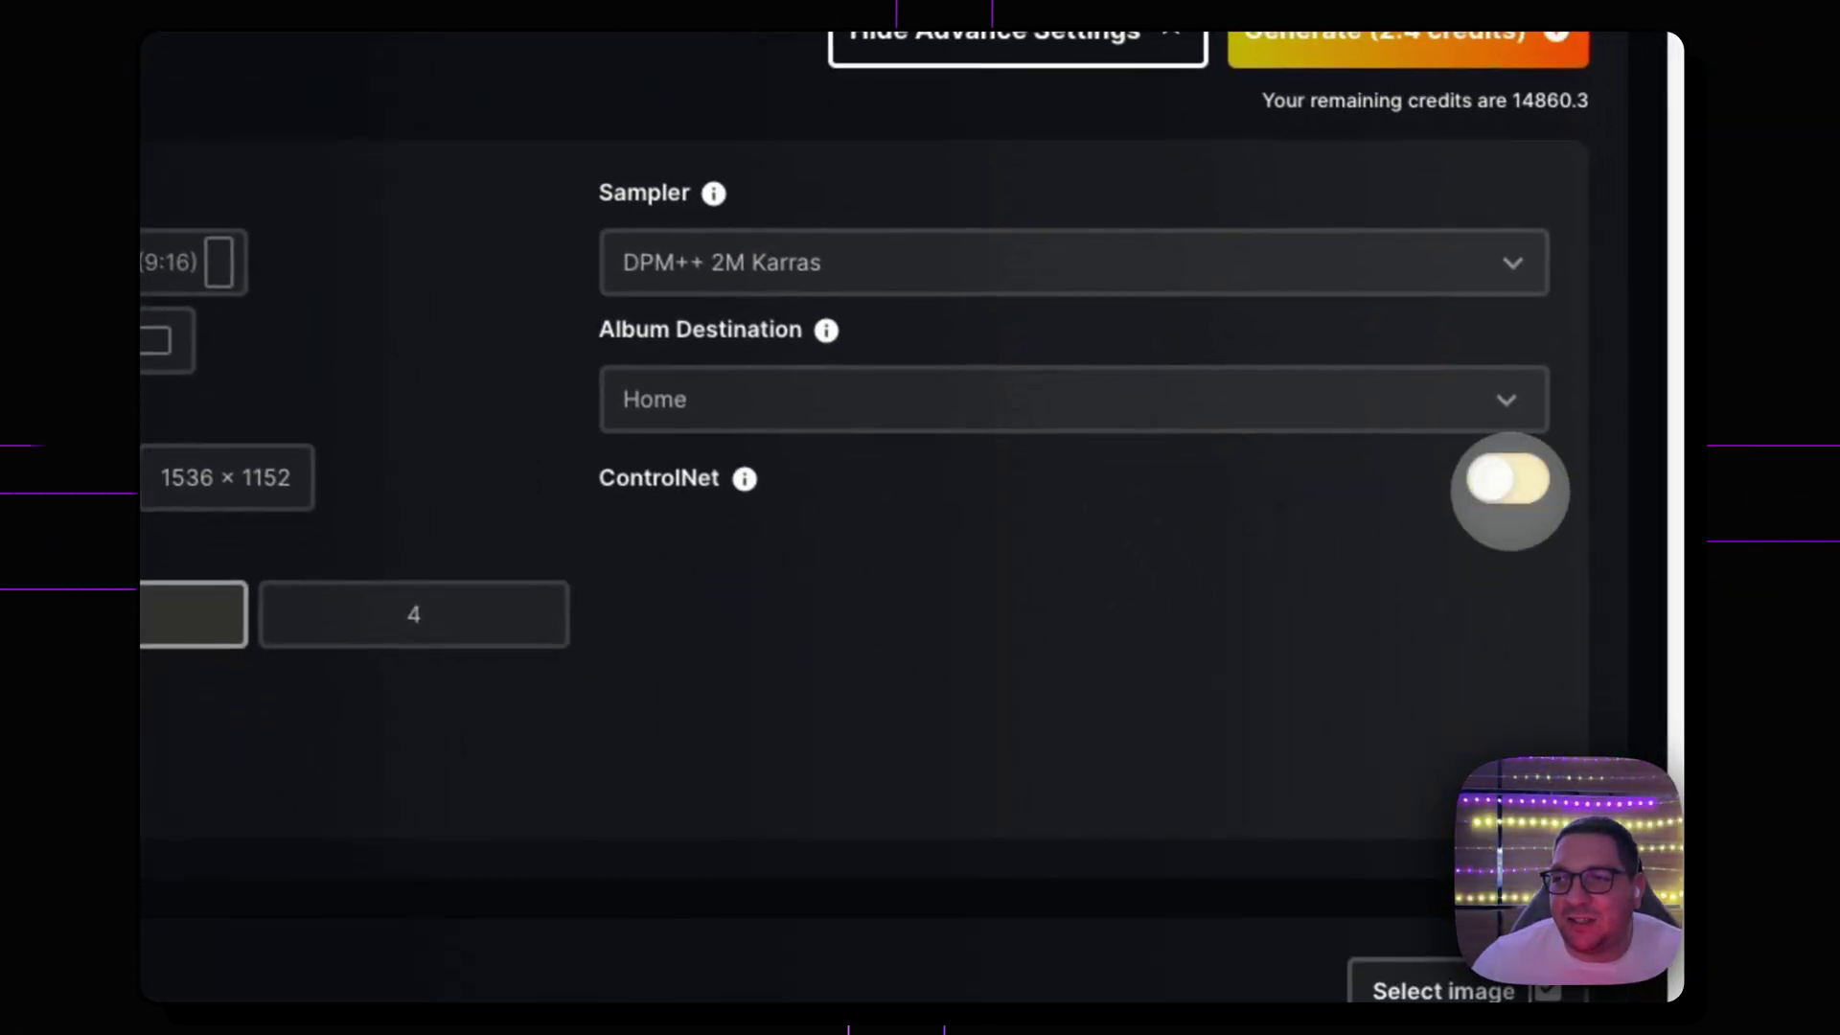
left_click(1524, 500)
scroll(837, 527, "down", 5)
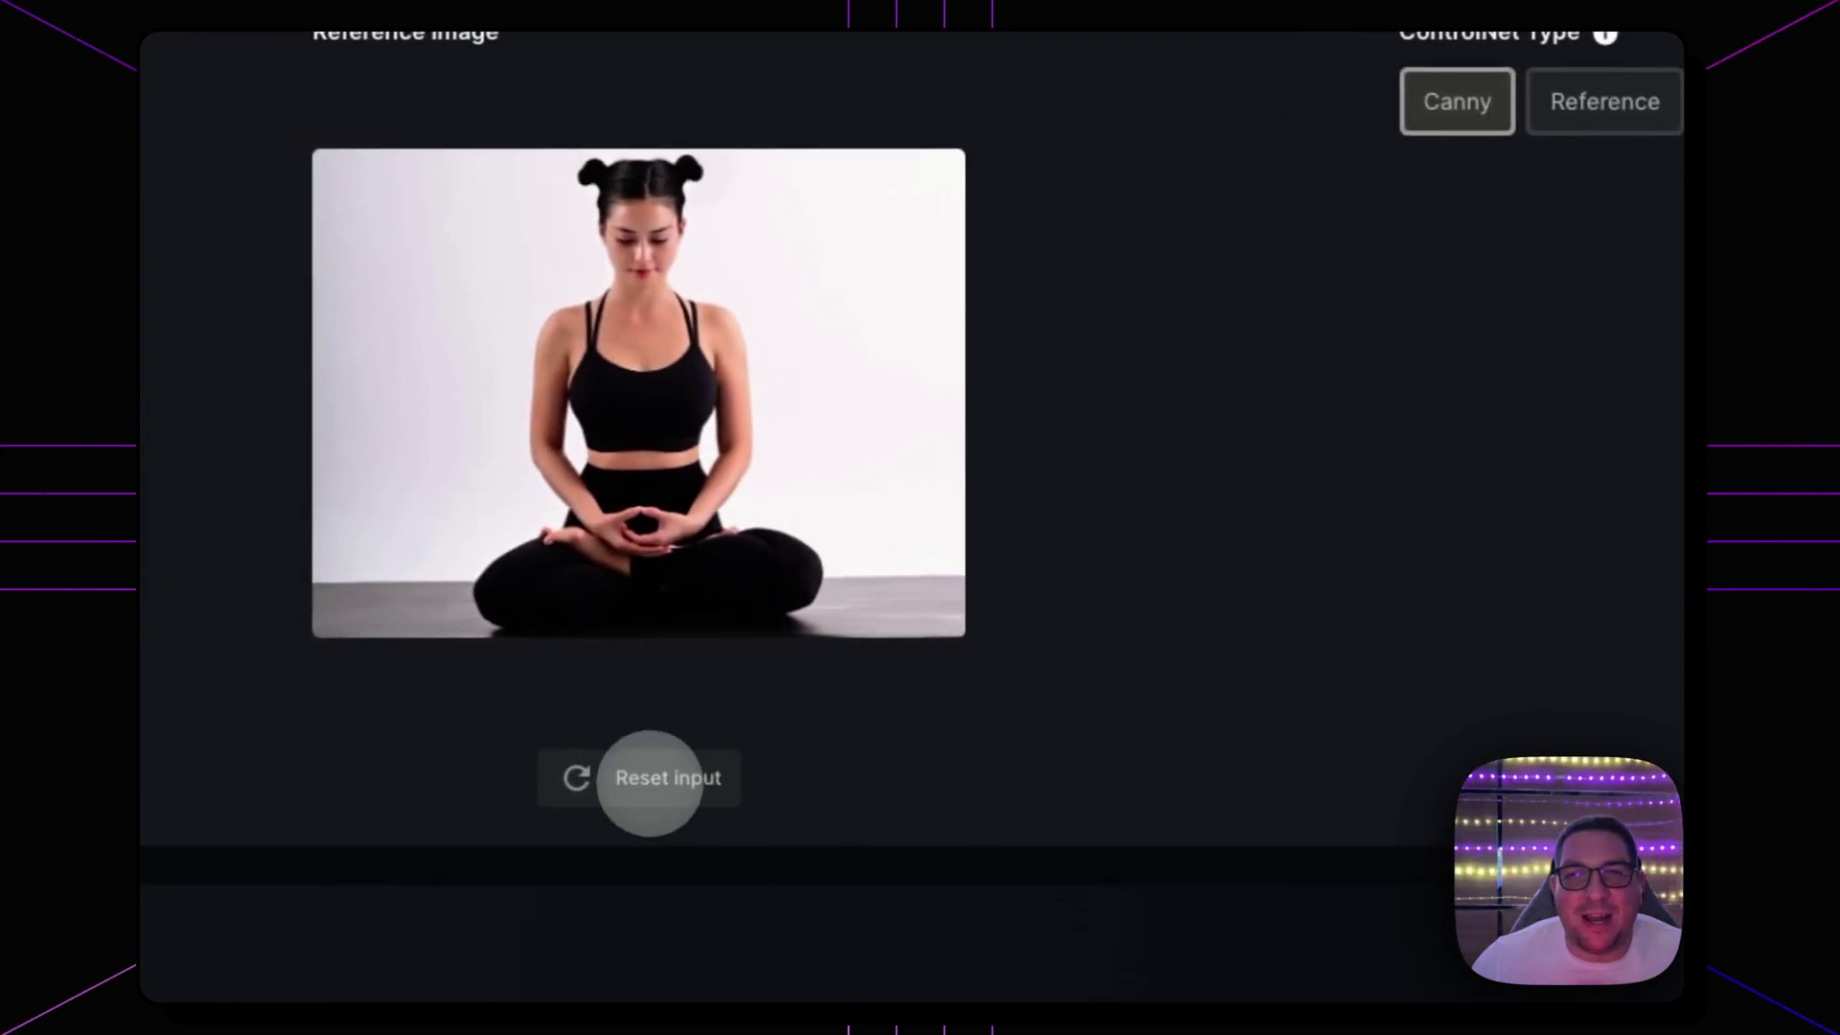
left_click(650, 778)
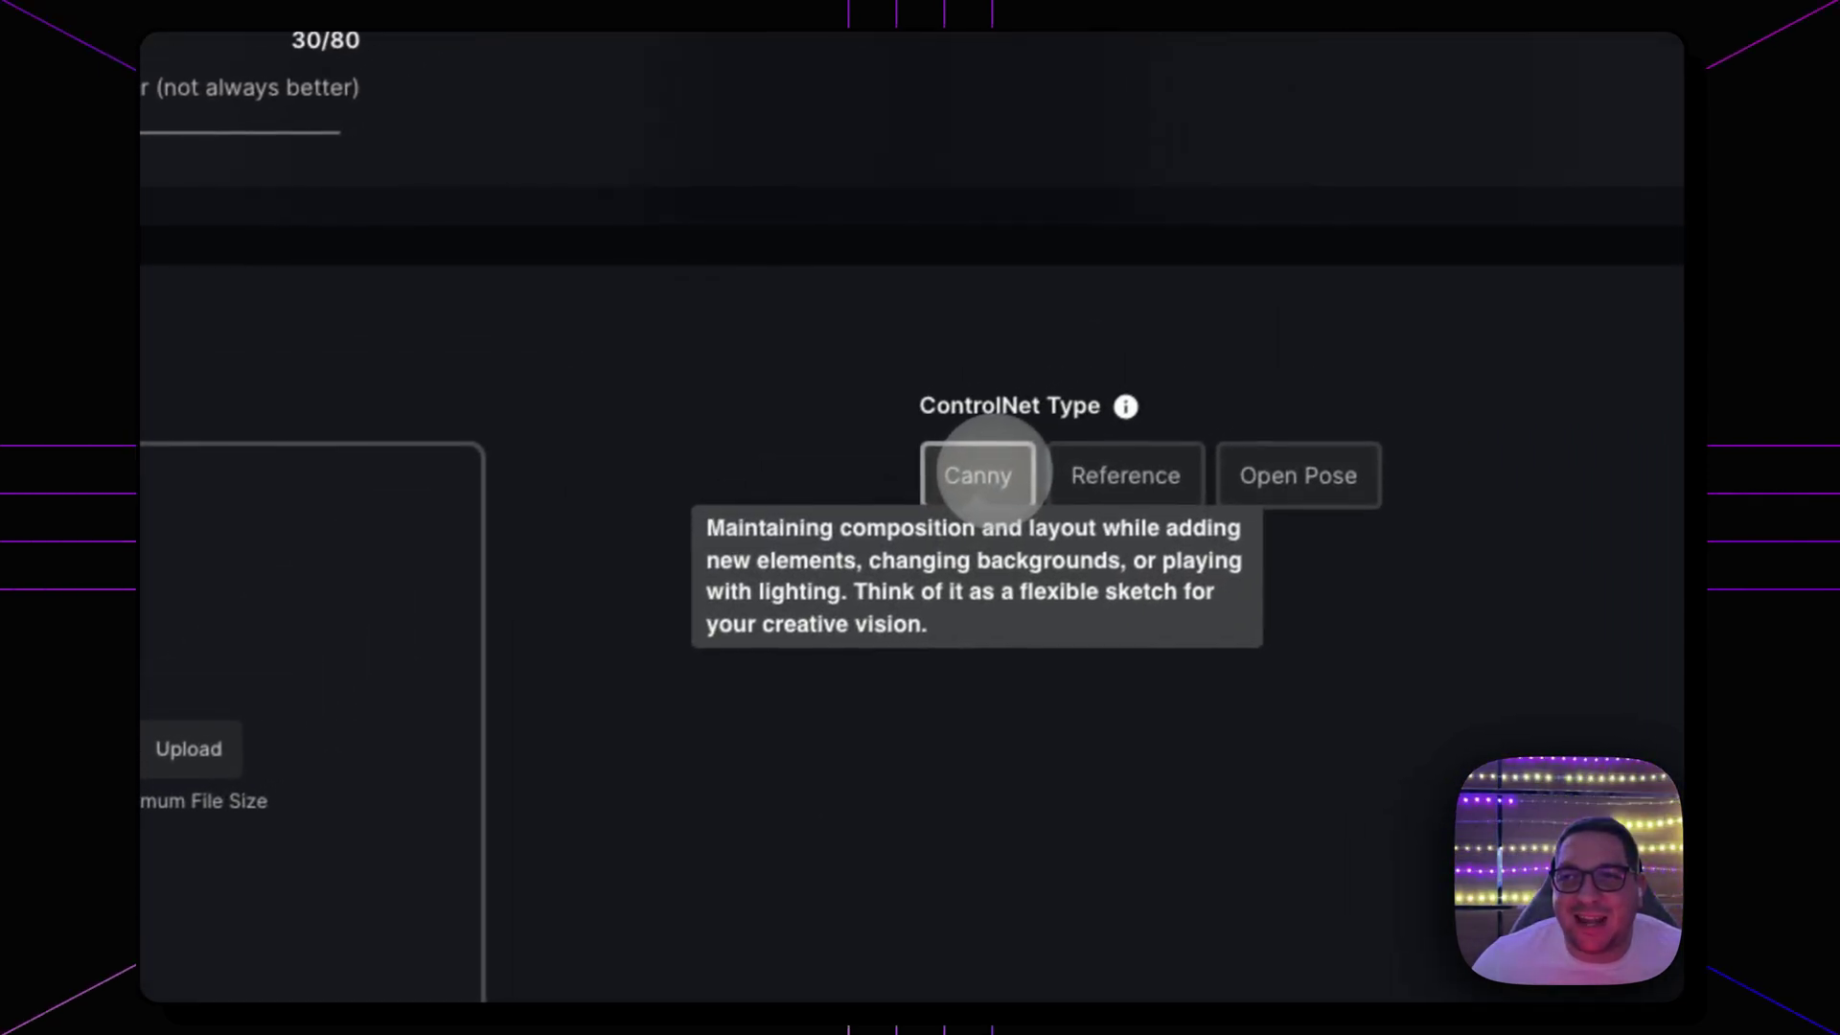